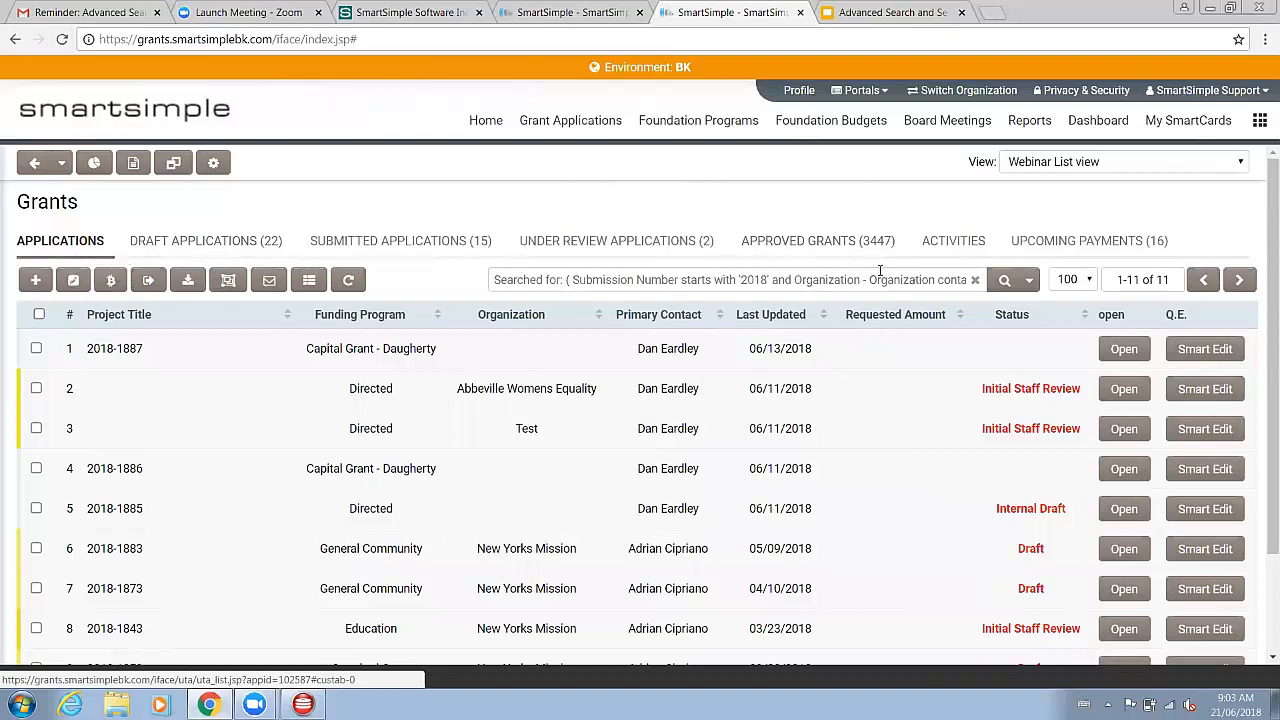
Step: Clear the quick search box and open the list of searchable columns
left_click(910, 278)
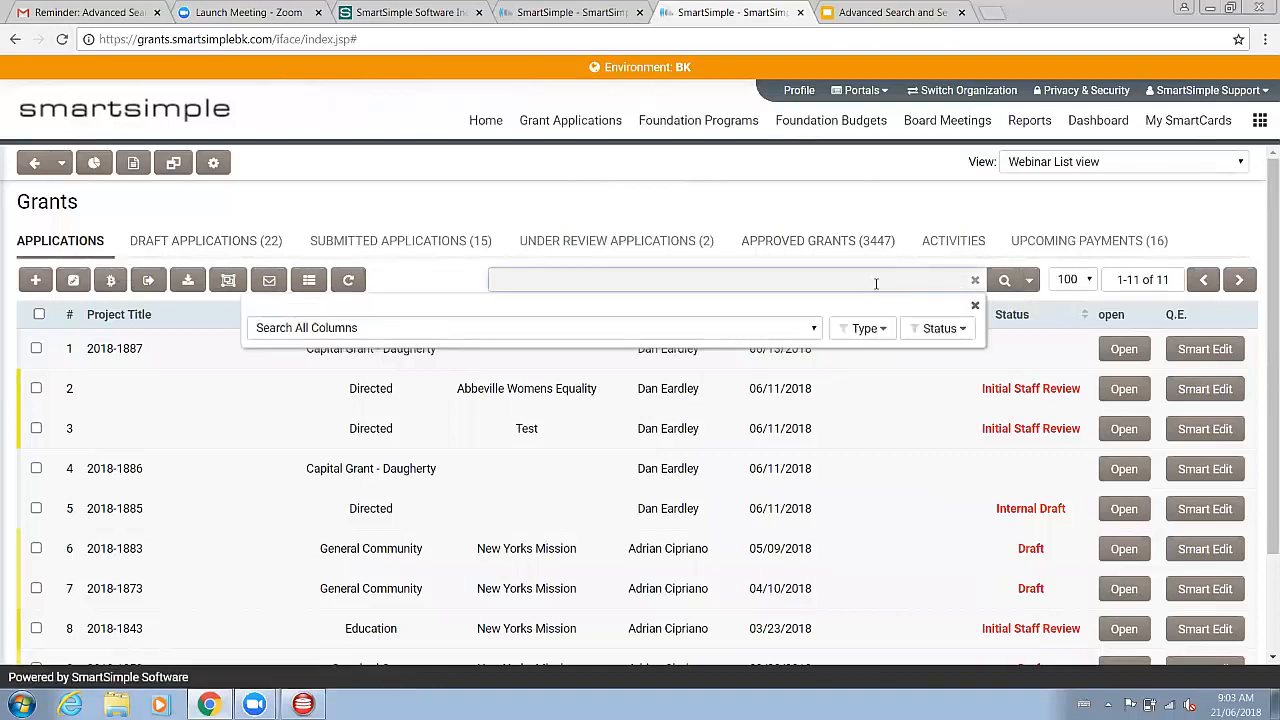
left_click(790, 216)
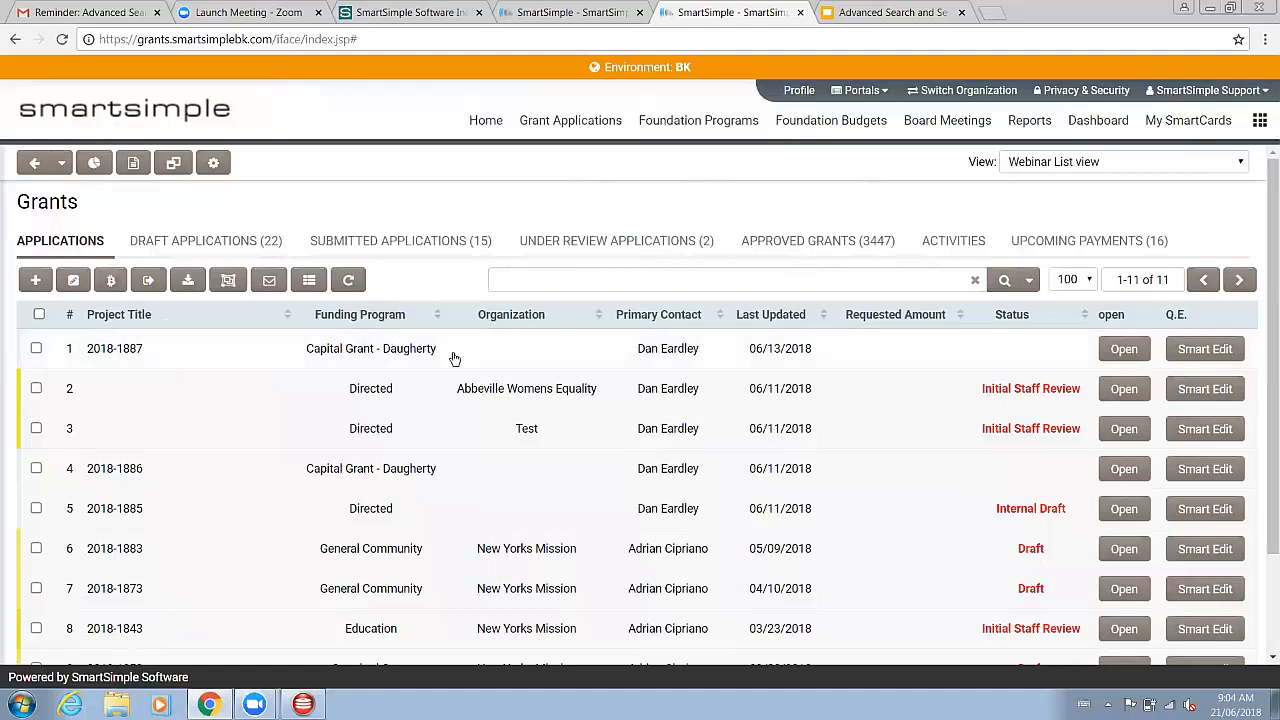
left_click(898, 283)
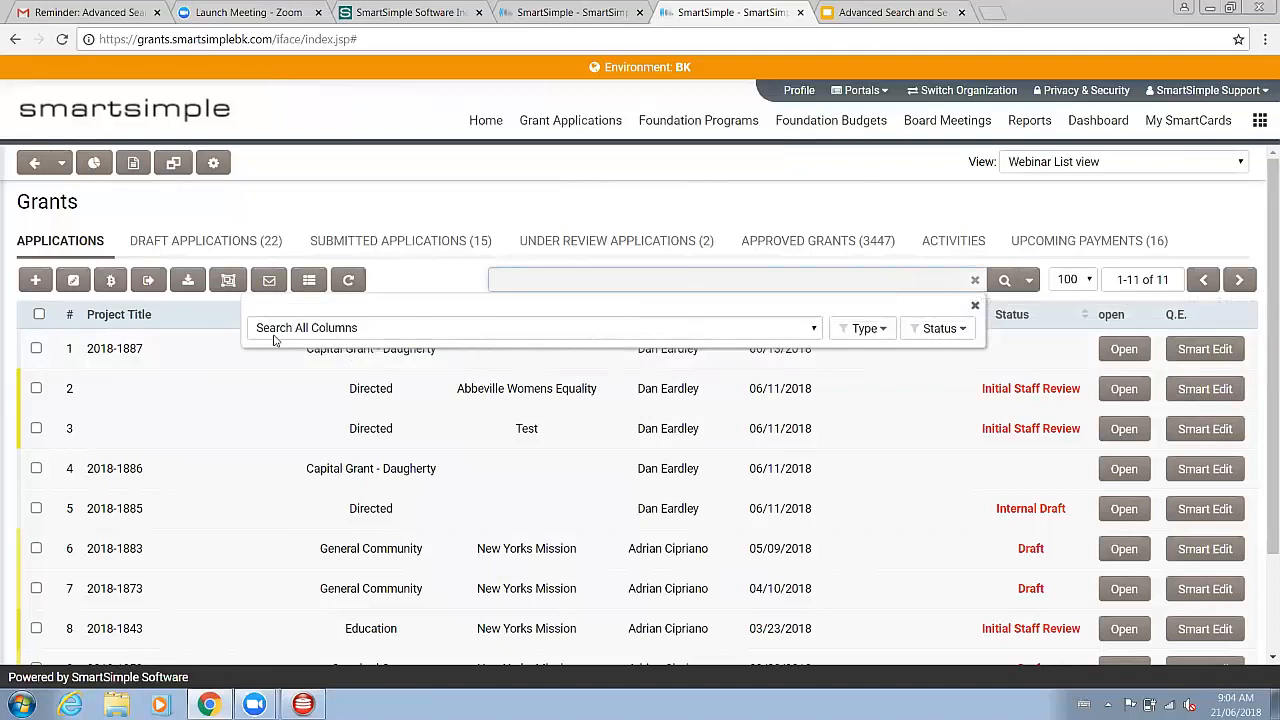
left_click(506, 328)
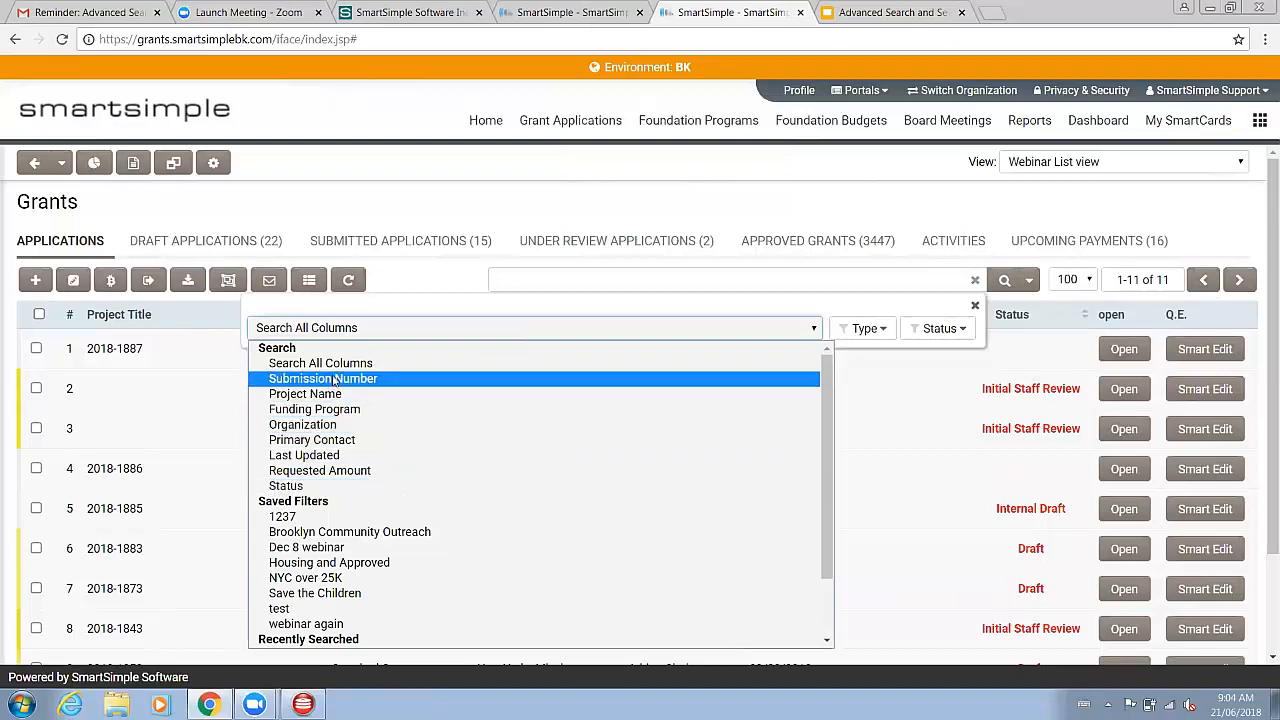
Step: Open grant 2018-1887 and scroll through its General details
left_click(180, 358)
left_click(180, 358)
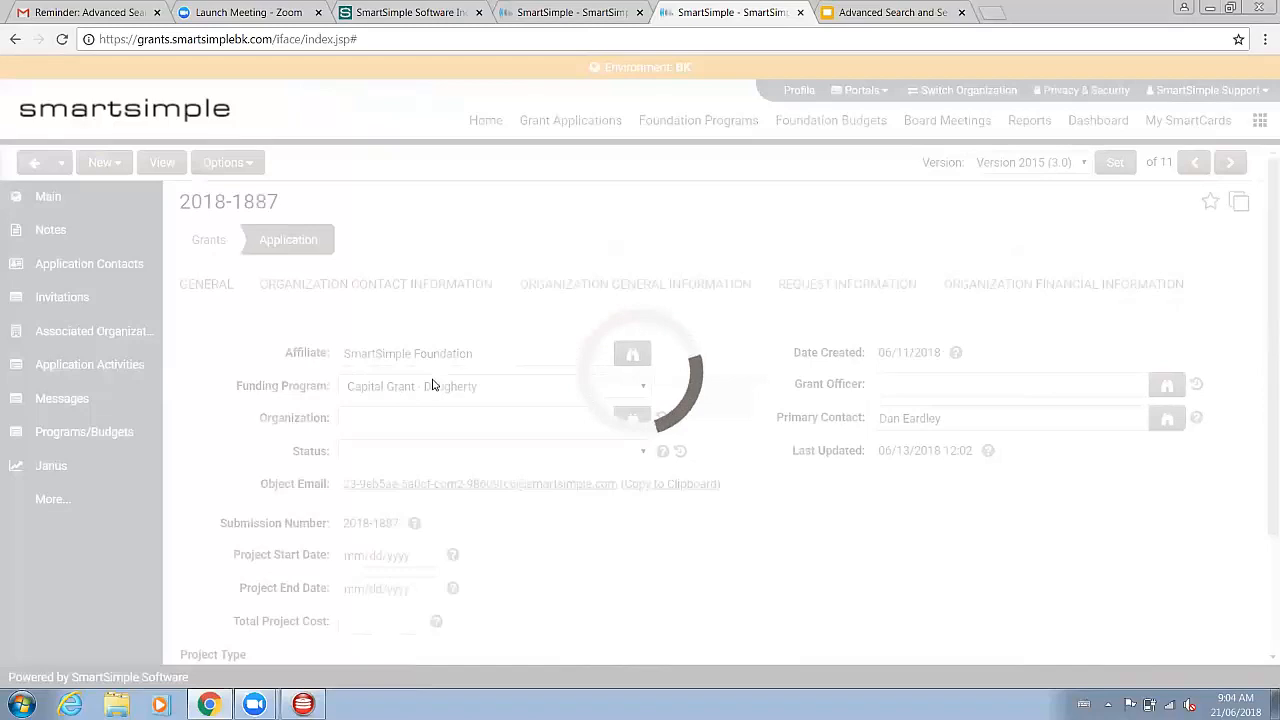
scroll(400, 342, "down", 1)
scroll(471, 400, "down", 3)
scroll(360, 449, "up", 3)
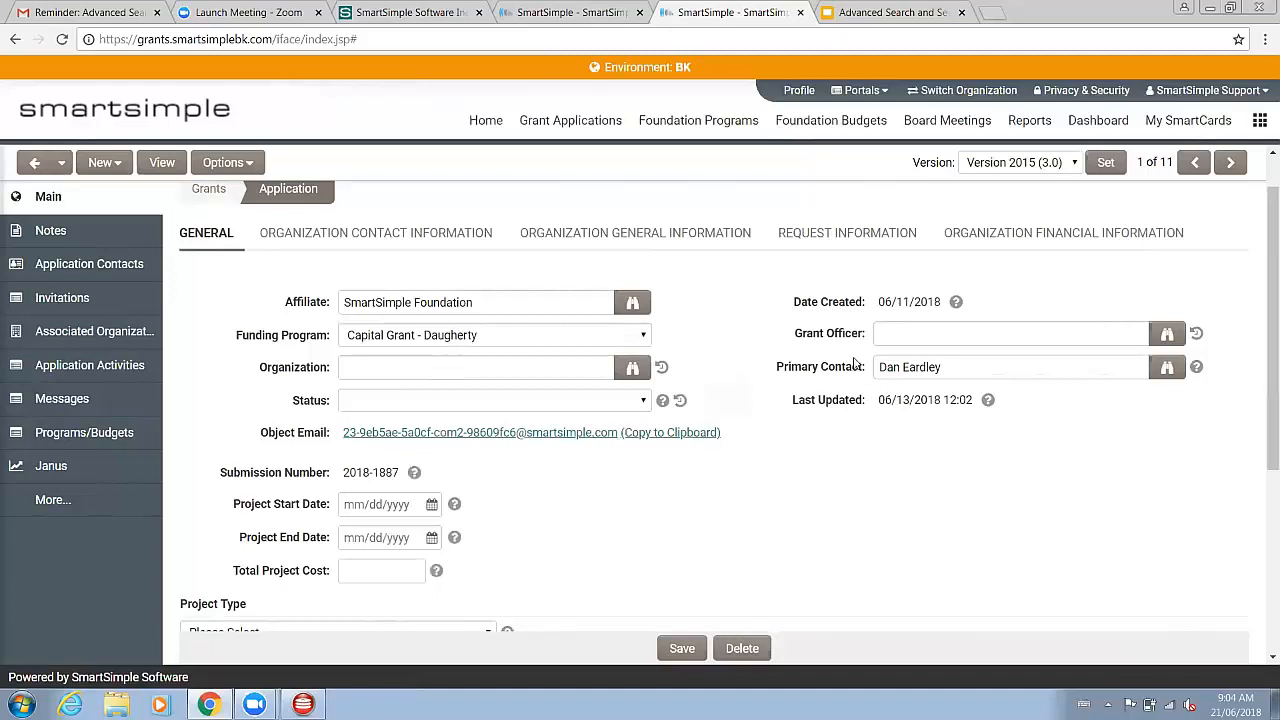
scroll(286, 528, "down", 3)
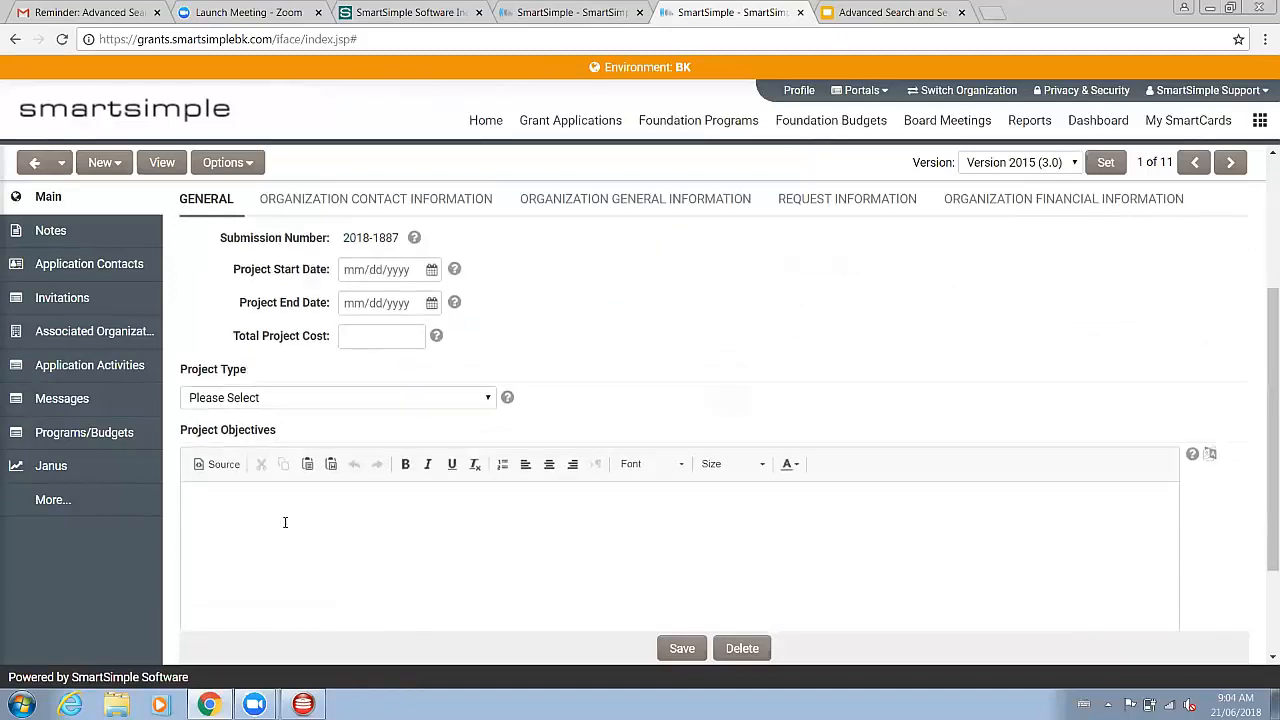
scroll(320, 522, "up", 4)
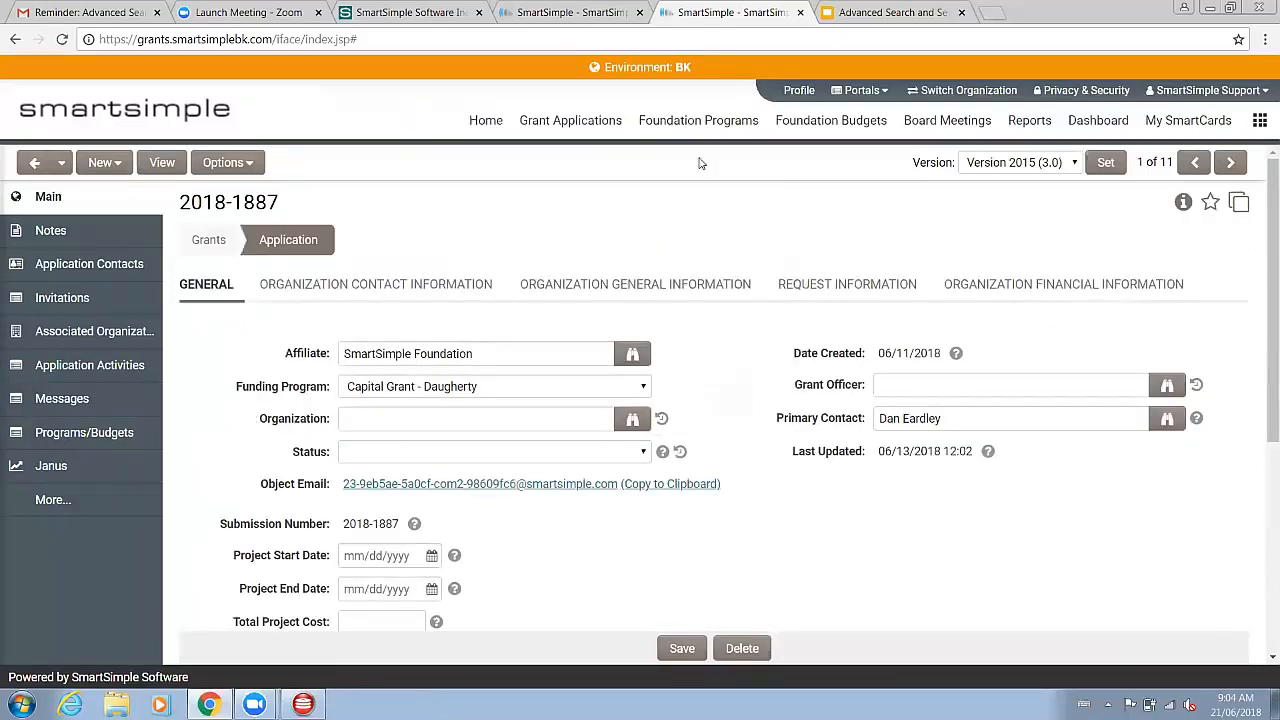
Step: Return to the Grants list and browse the saved filters and recent searches in the search column list
left_click(573, 128)
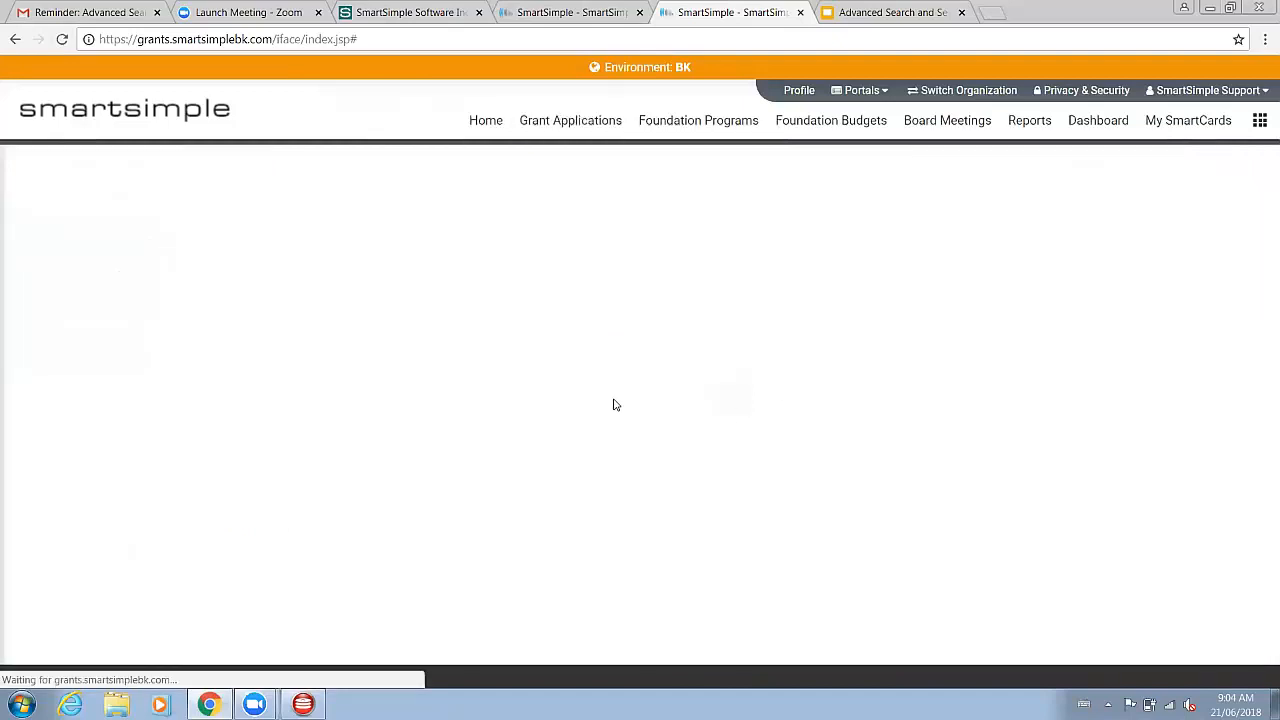
left_click(711, 280)
left_click(790, 334)
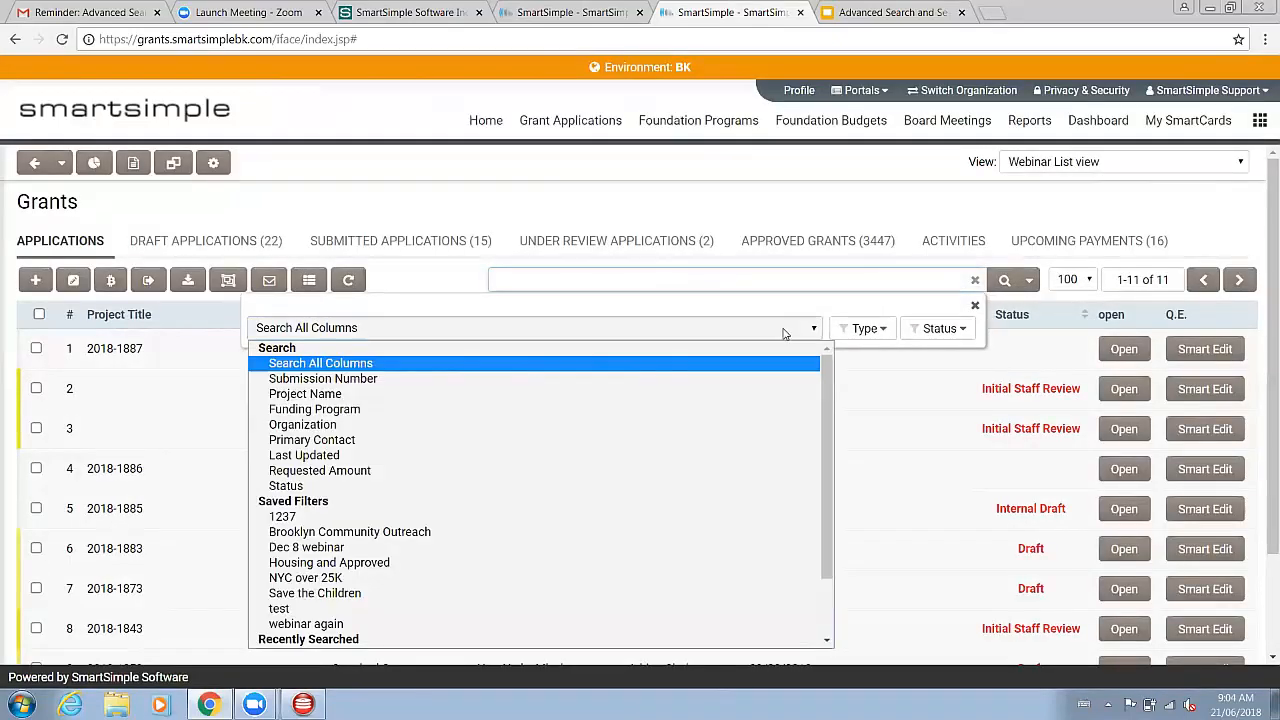
scroll(375, 520, "down", 2)
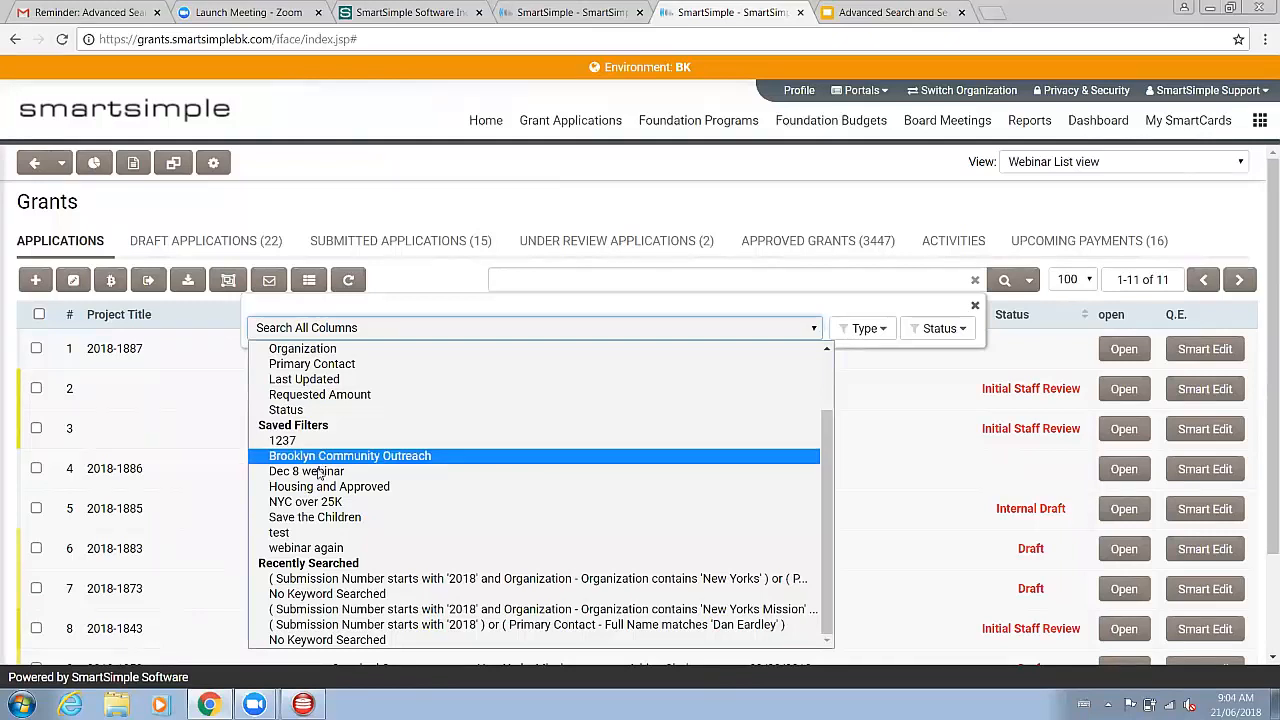
Step: Open the advanced search and review its Status and Type filter options
left_click(1033, 286)
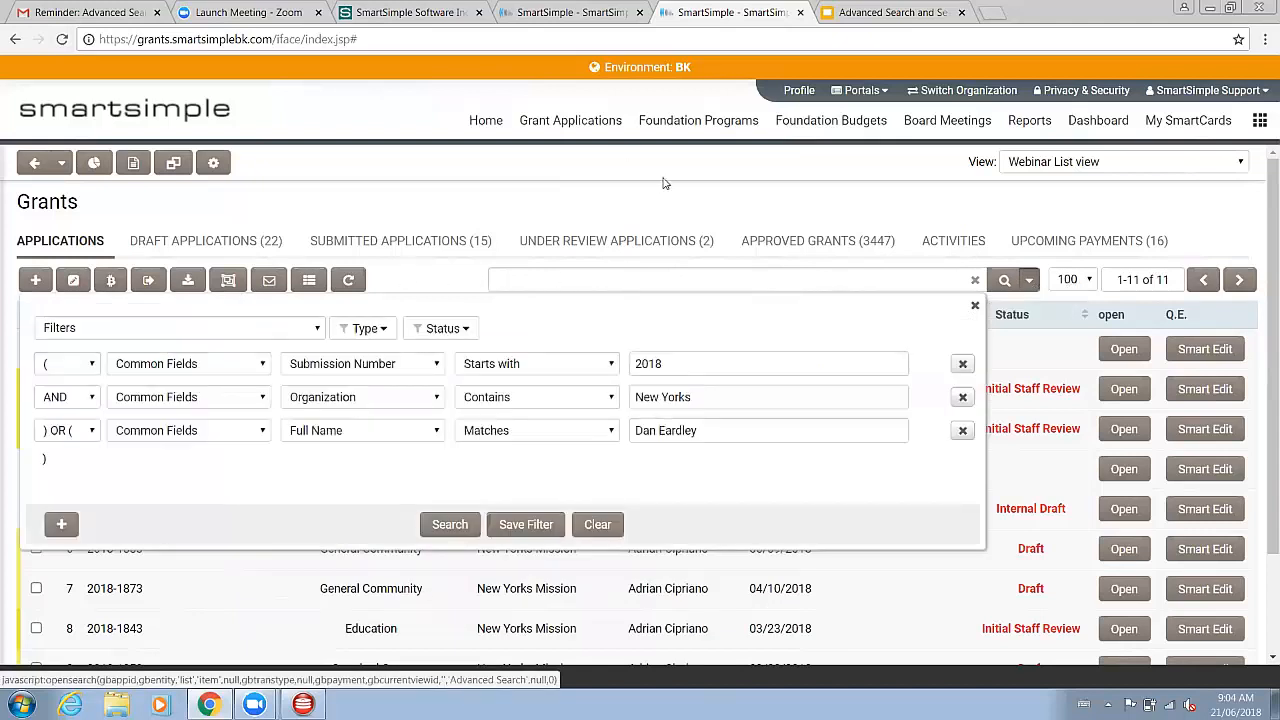
left_click(385, 336)
left_click(432, 328)
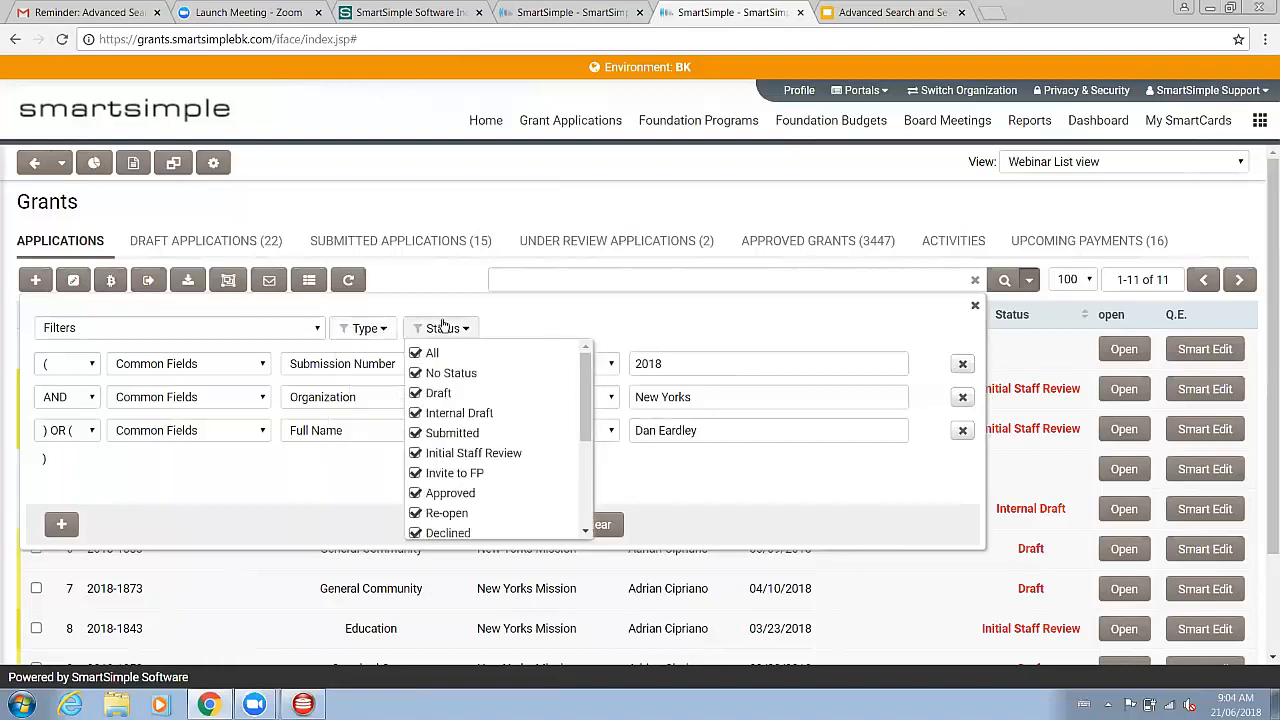
left_click(366, 328)
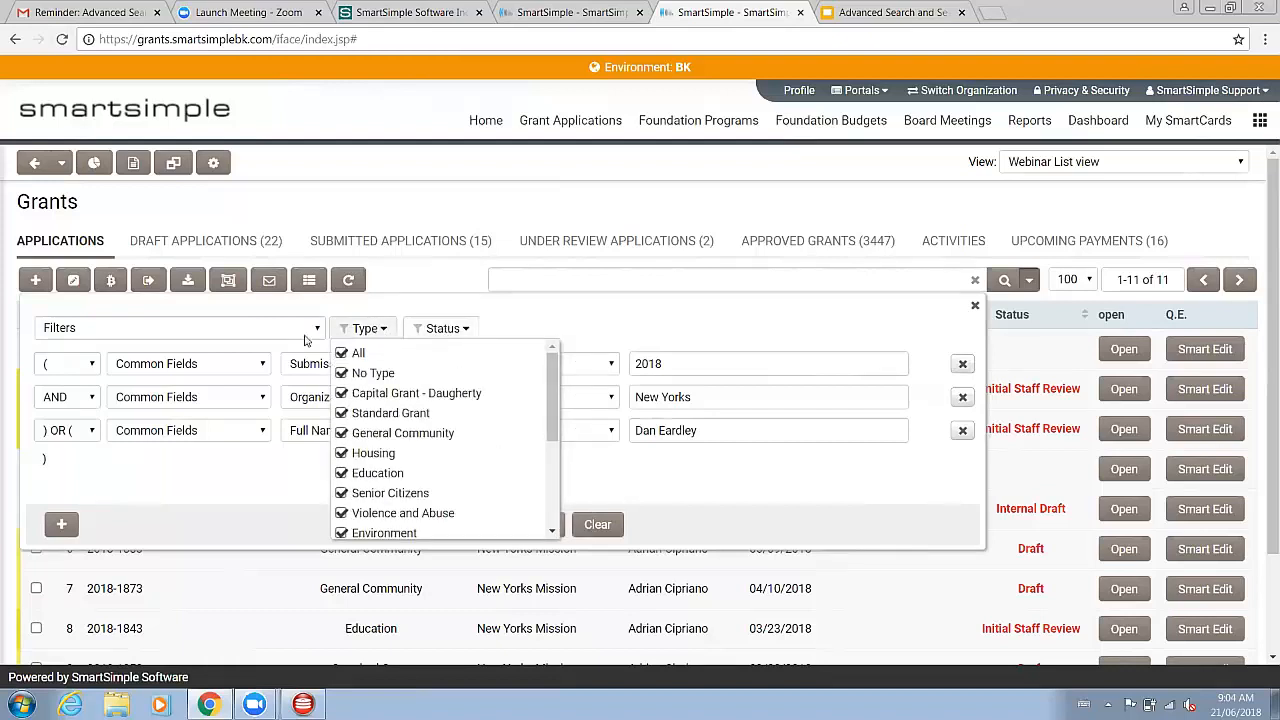
Step: Remove all existing criteria rows from the advanced search
left_click(962, 363)
left_click(962, 363)
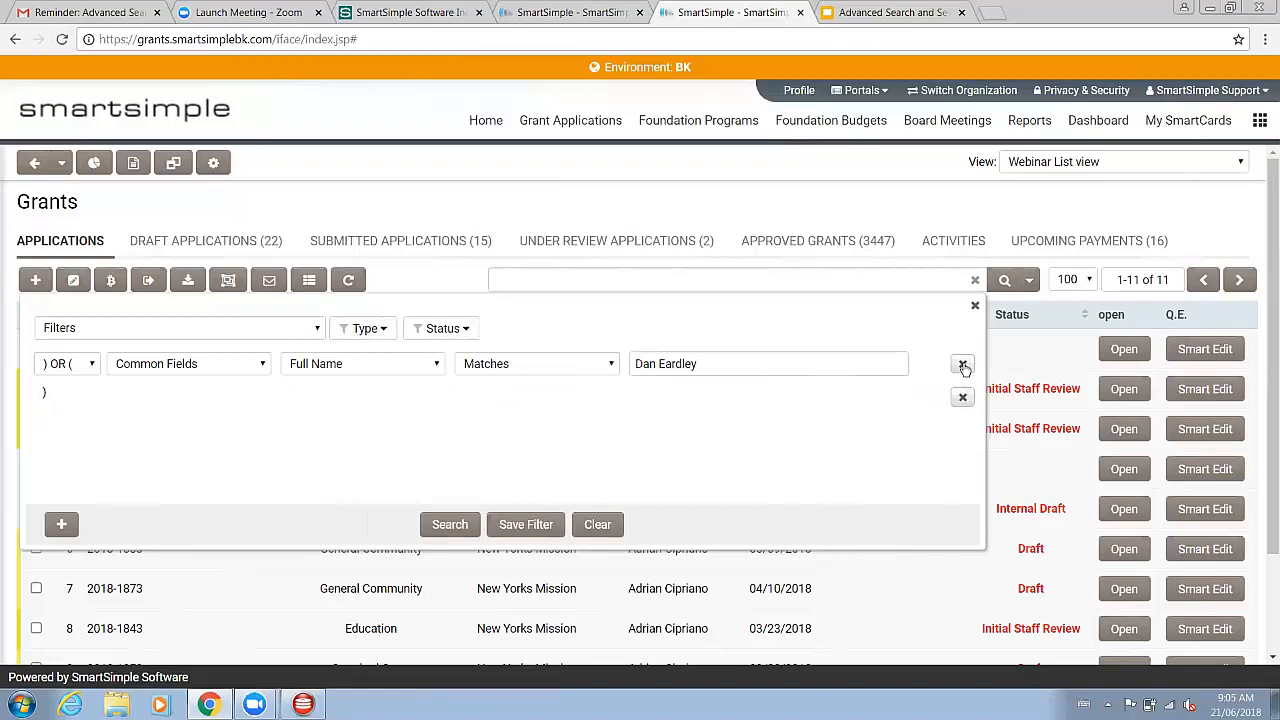
left_click(962, 363)
Step: Set the criterion's object to Capital Grant - Daugherty
left_click(244, 372)
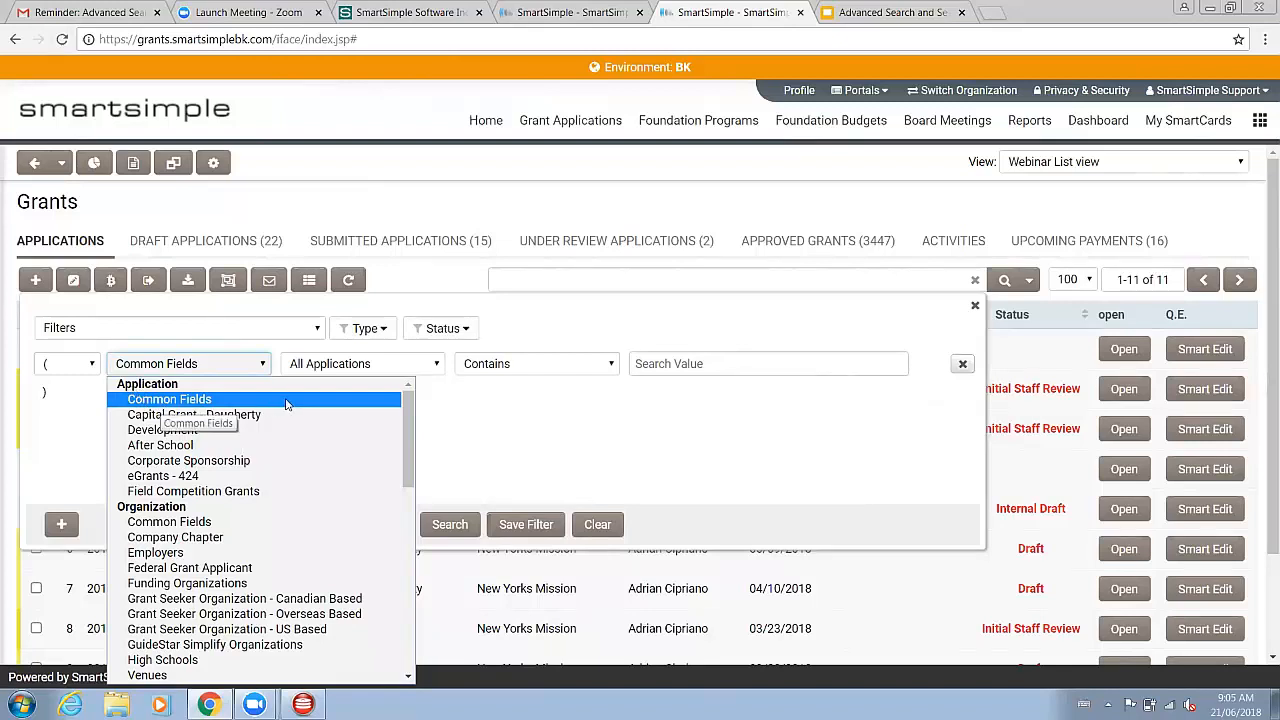
left_click(185, 415)
left_click(218, 368)
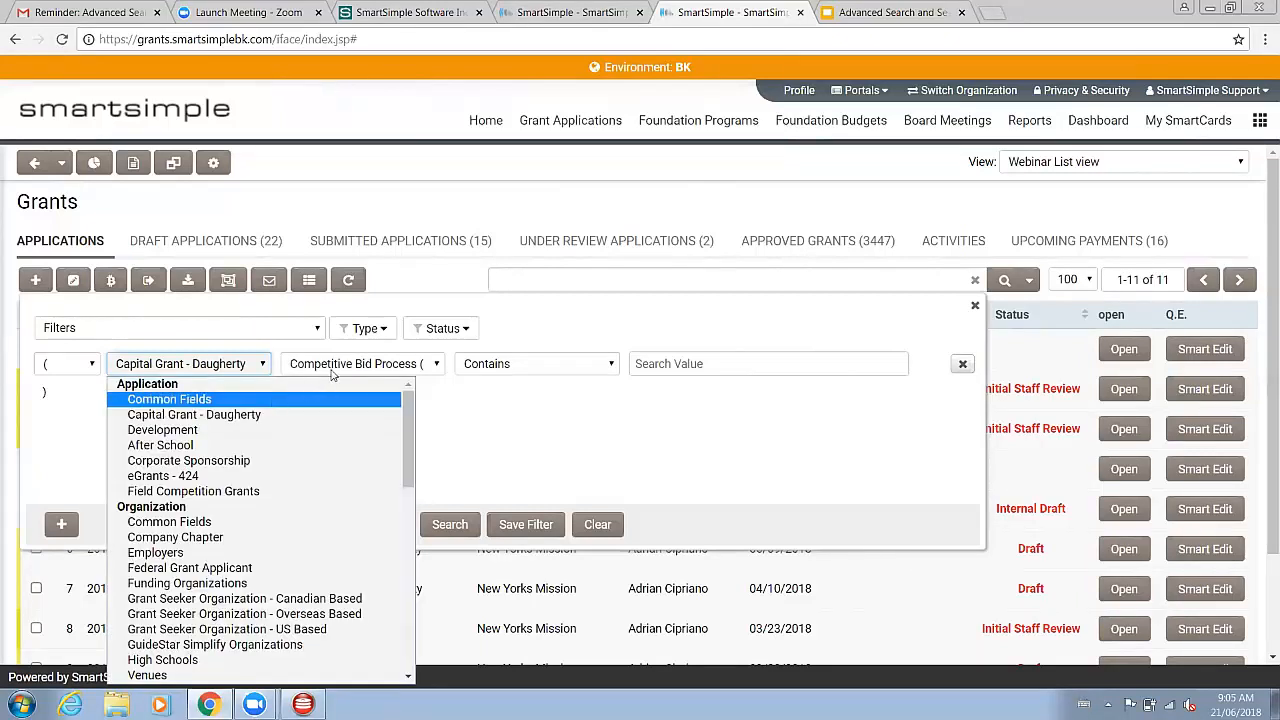
left_click(334, 370)
left_click(228, 370)
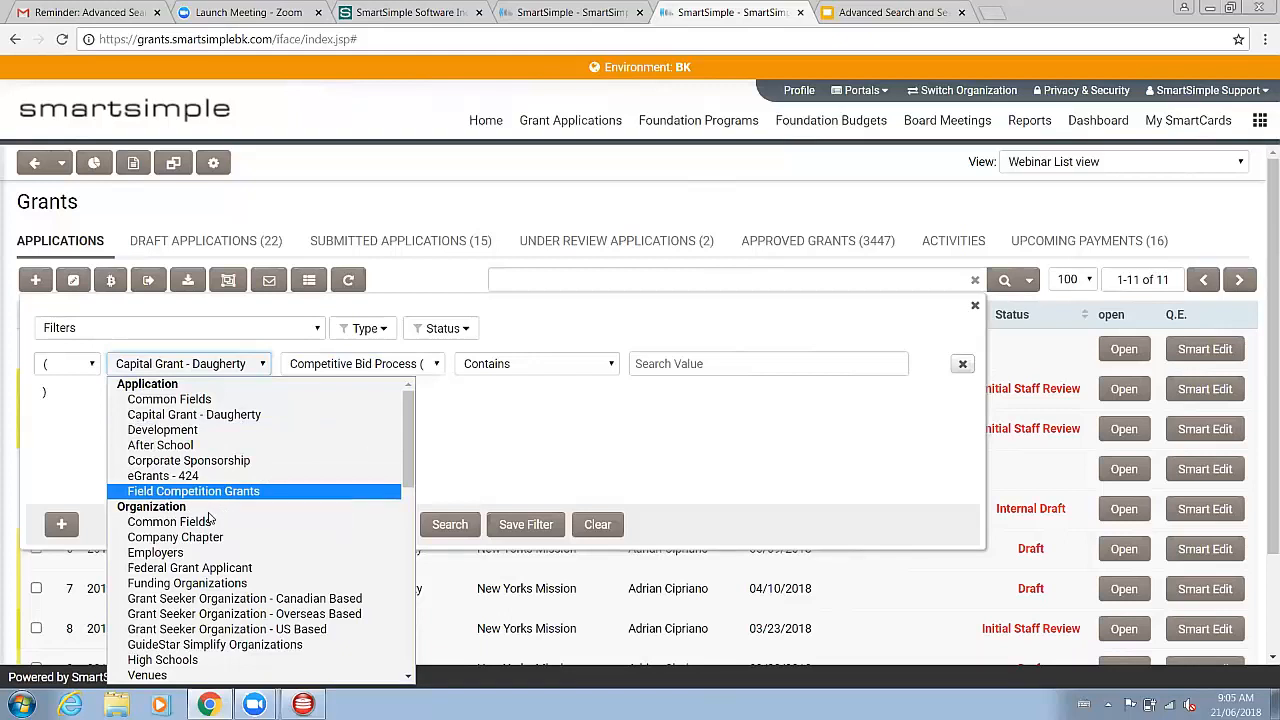
Step: Browse the object categories available in the criterion's object list
scroll(210, 518, "down", 3)
scroll(200, 490, "up", 3)
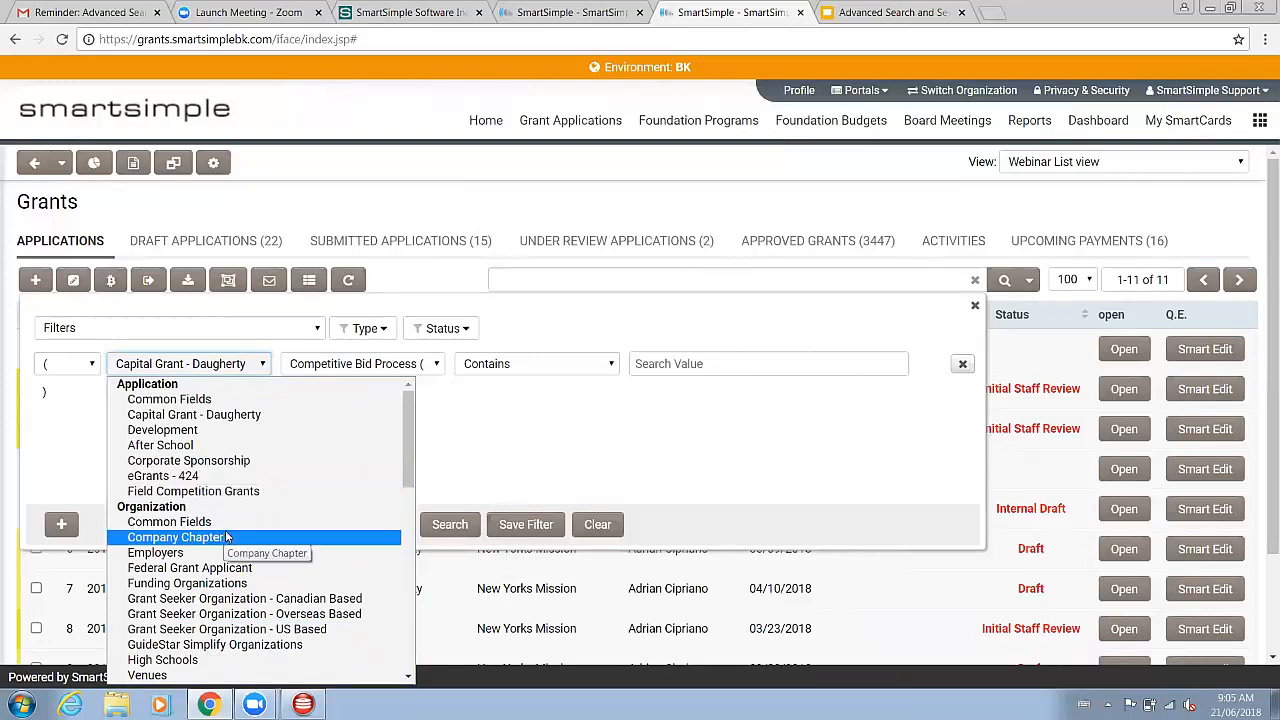
scroll(226, 537, "down", 4)
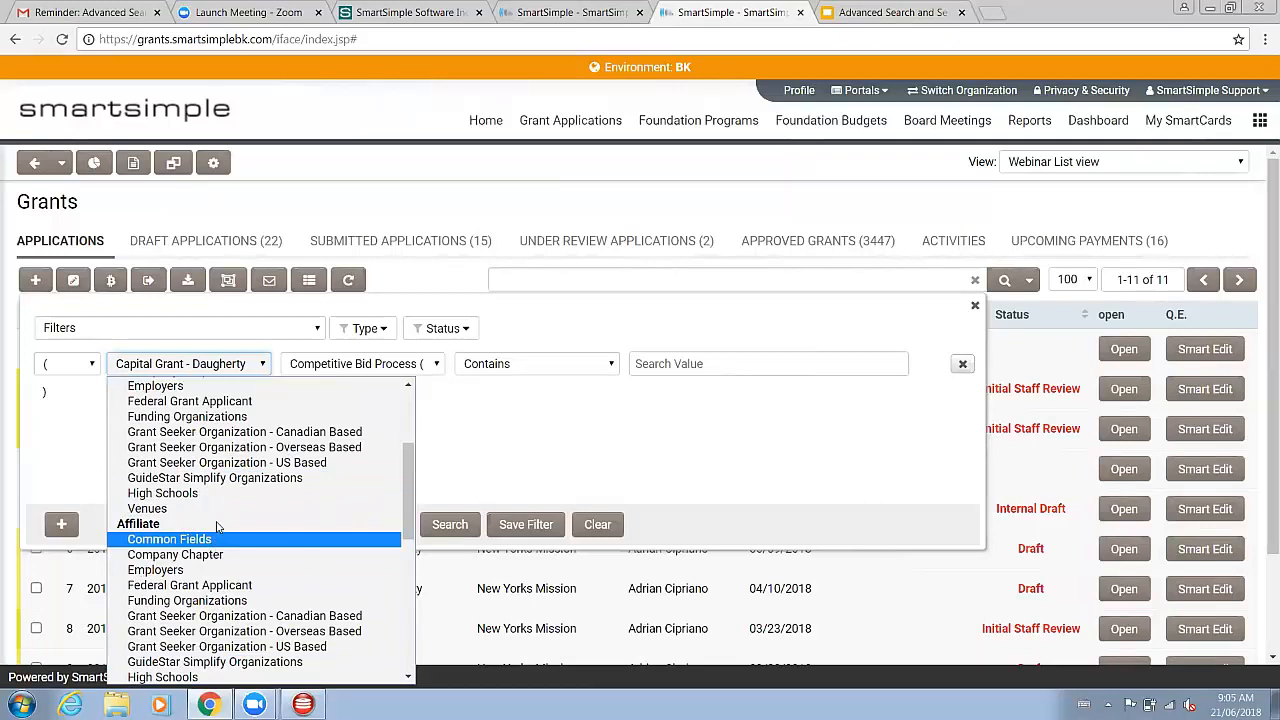
scroll(217, 525, "up", 3)
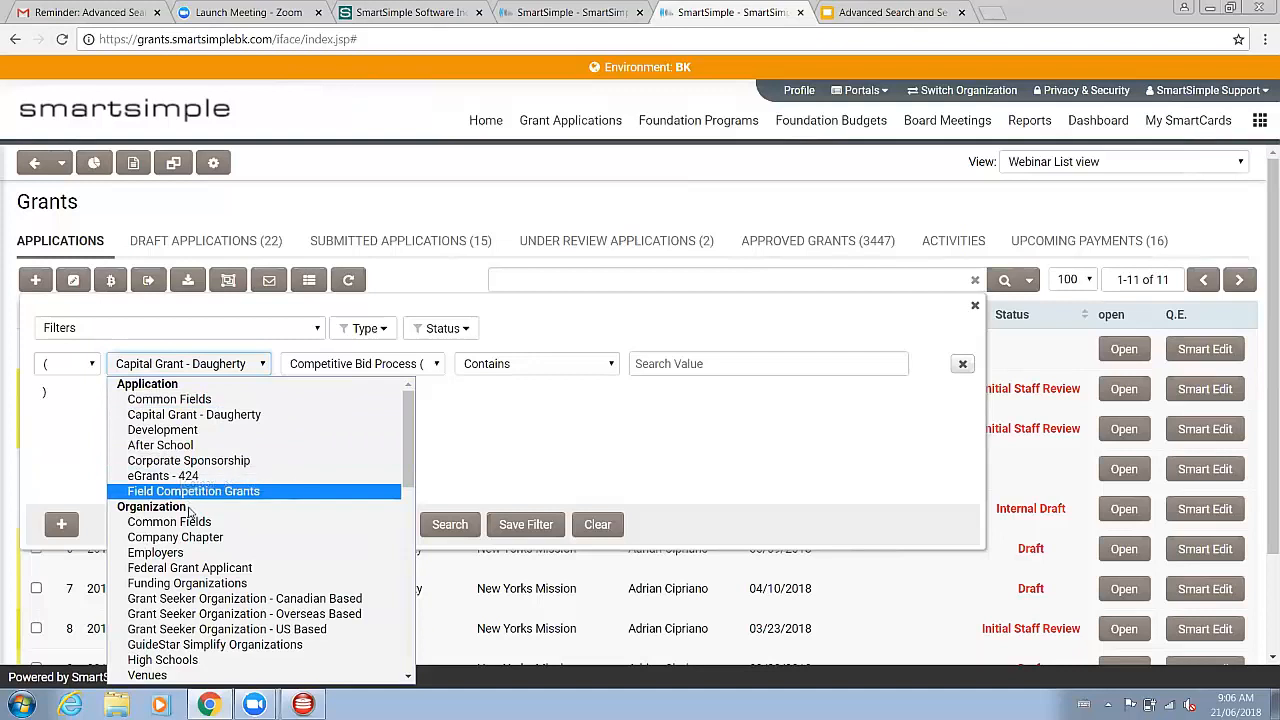
scroll(188, 520, "down", 3)
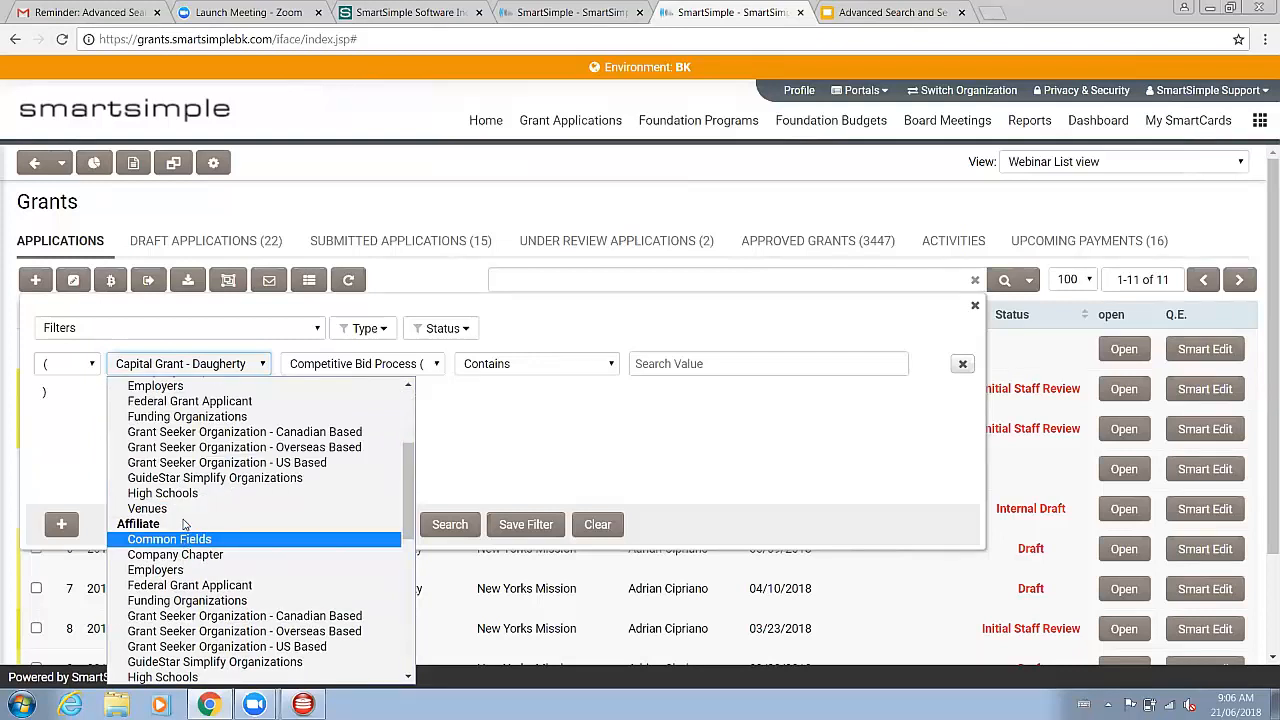
scroll(183, 537, "down", 5)
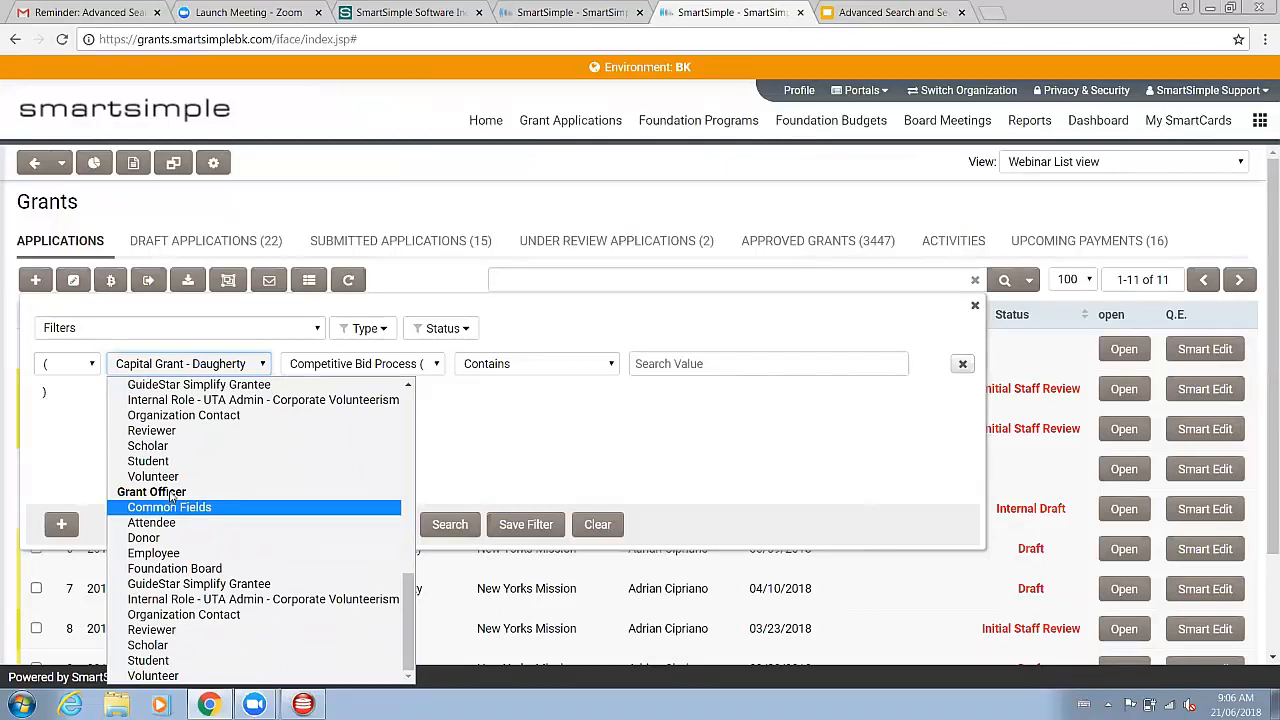
scroll(170, 494, "up", 8)
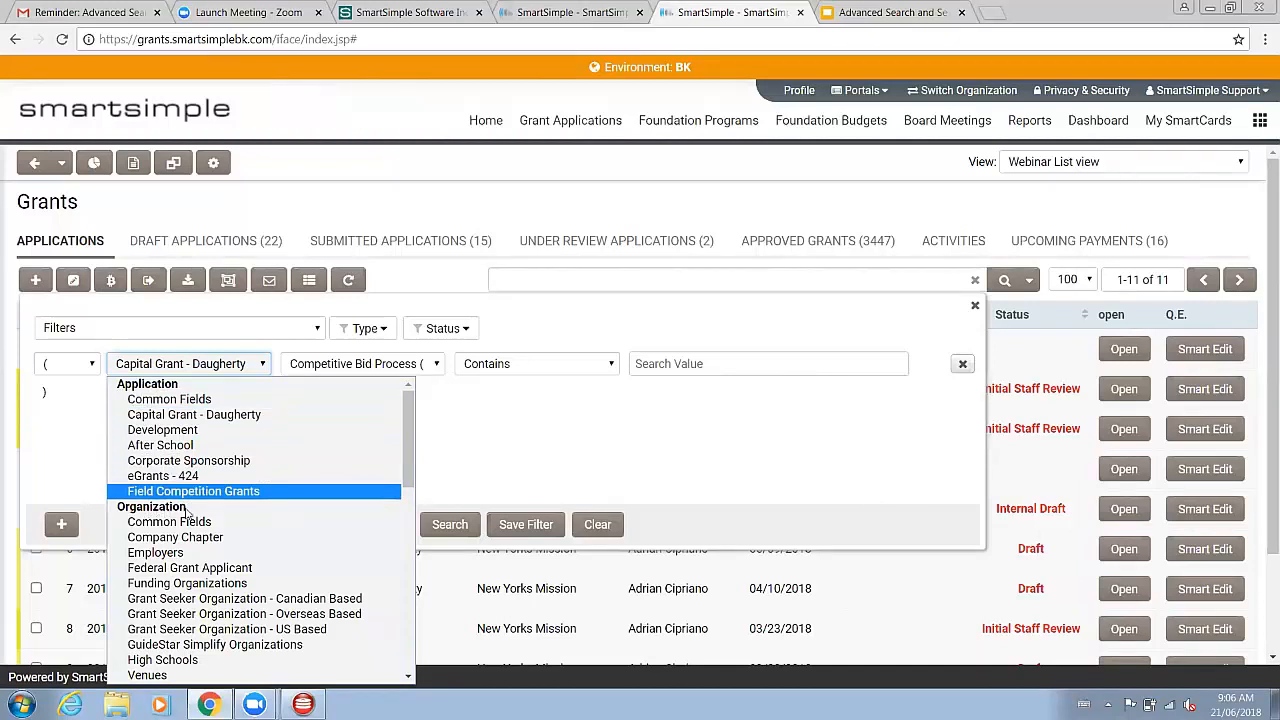
scroll(180, 518, "down", 4)
scroll(170, 526, "up", 1)
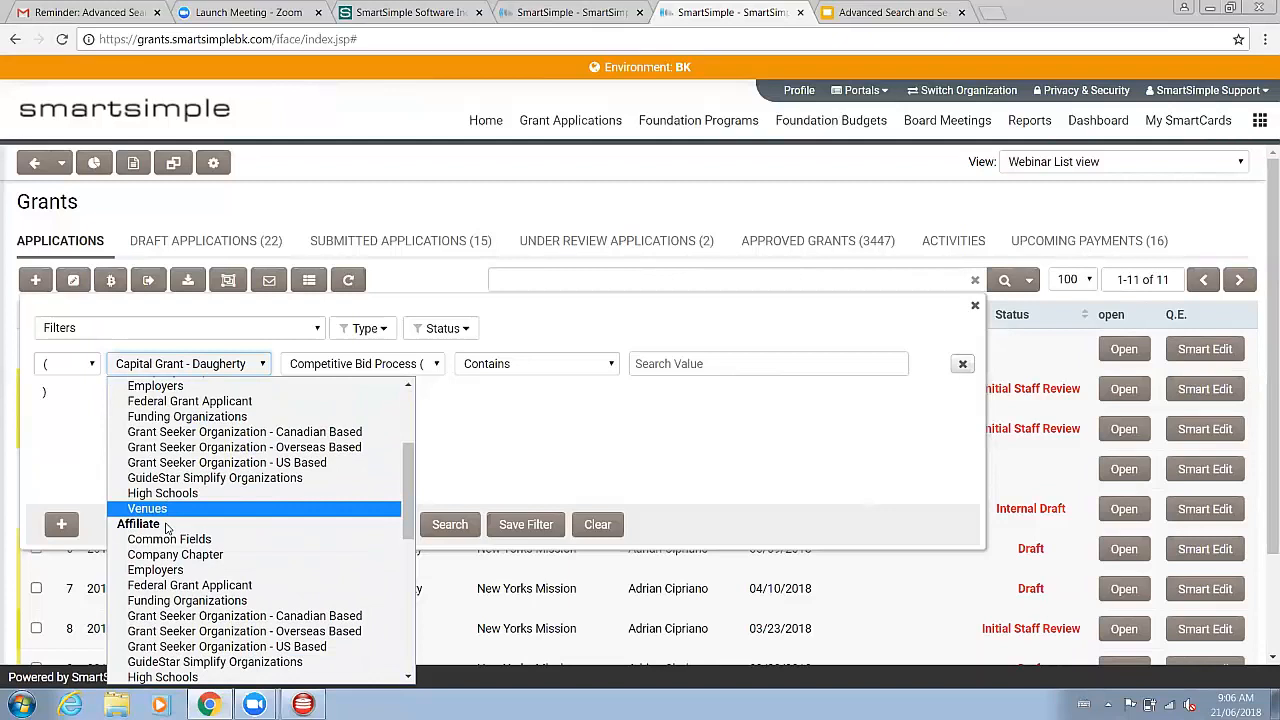
scroll(167, 530, "down", 3)
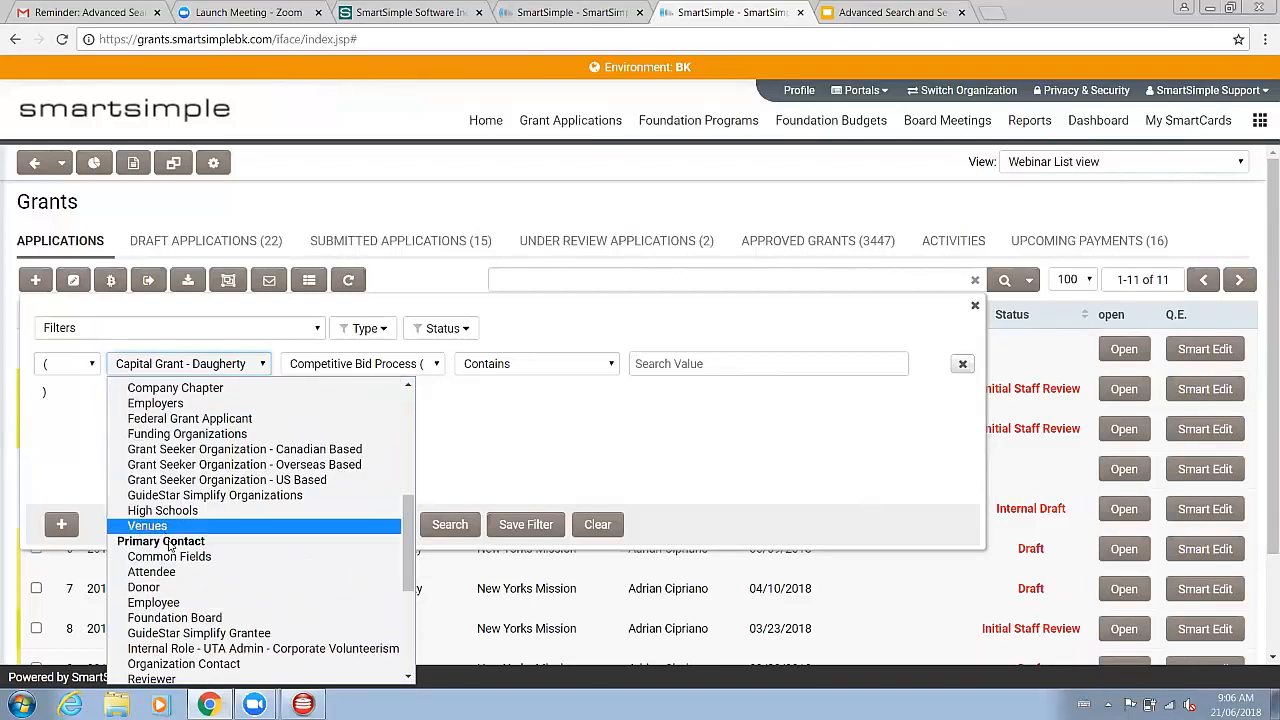
scroll(170, 548, "down", 3)
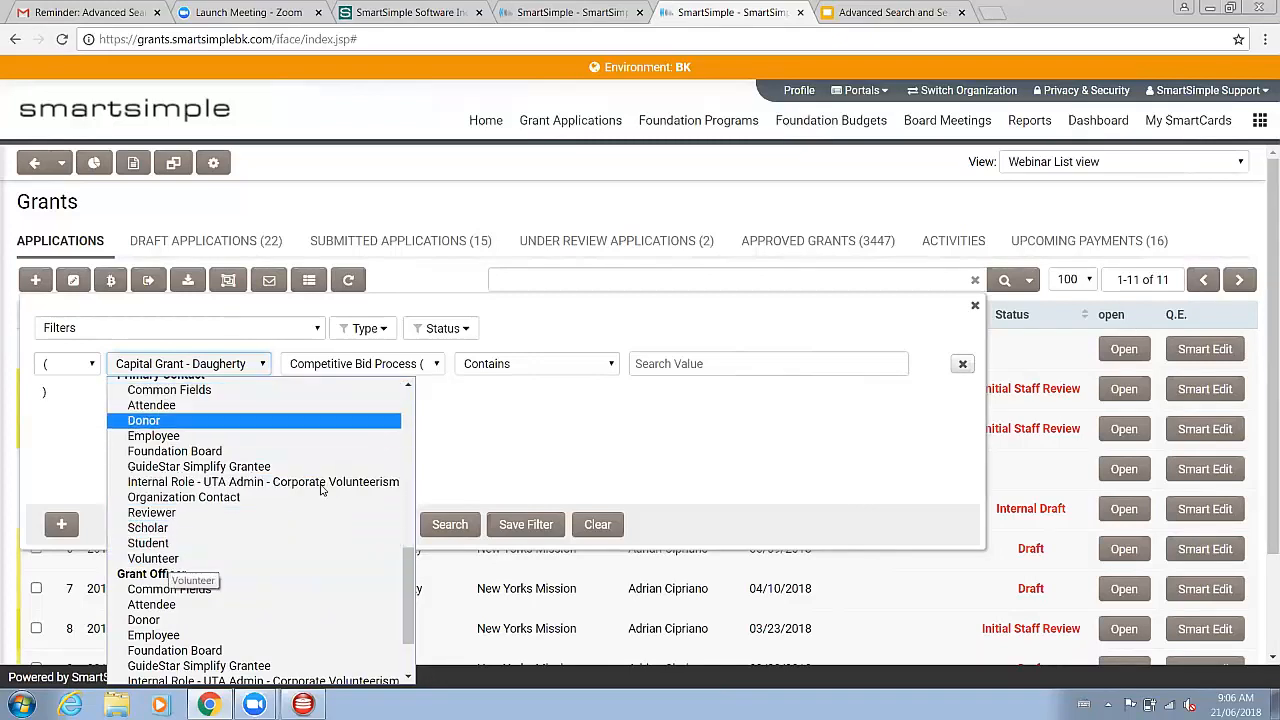
scroll(270, 541, "up", 5)
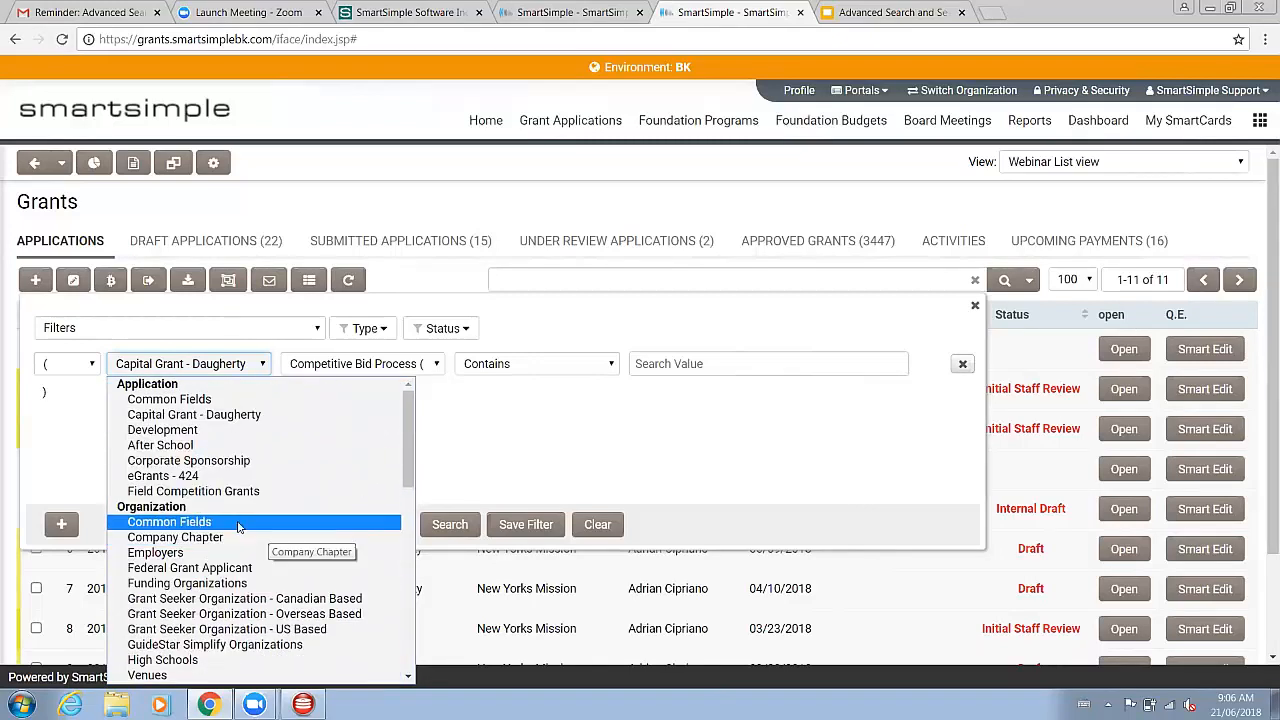
Step: Set the criterion to the Organization Common Fields object and the Organization field
key("Return")
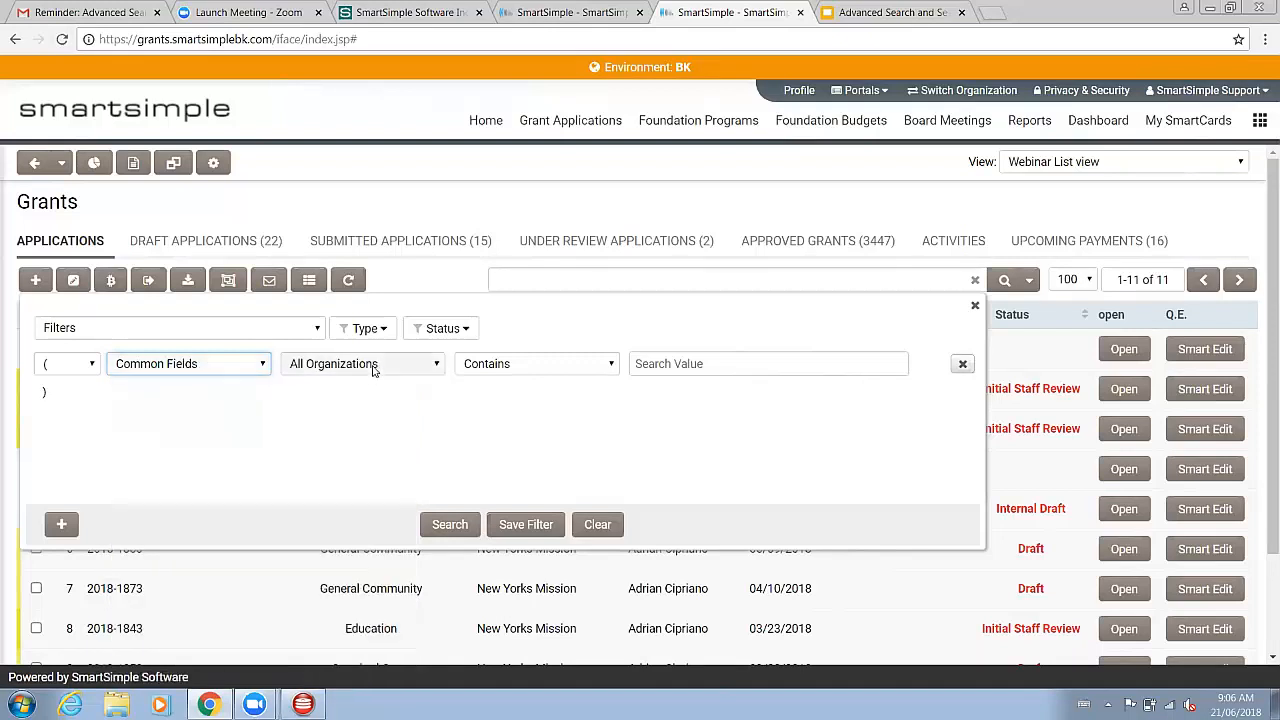
left_click(366, 370)
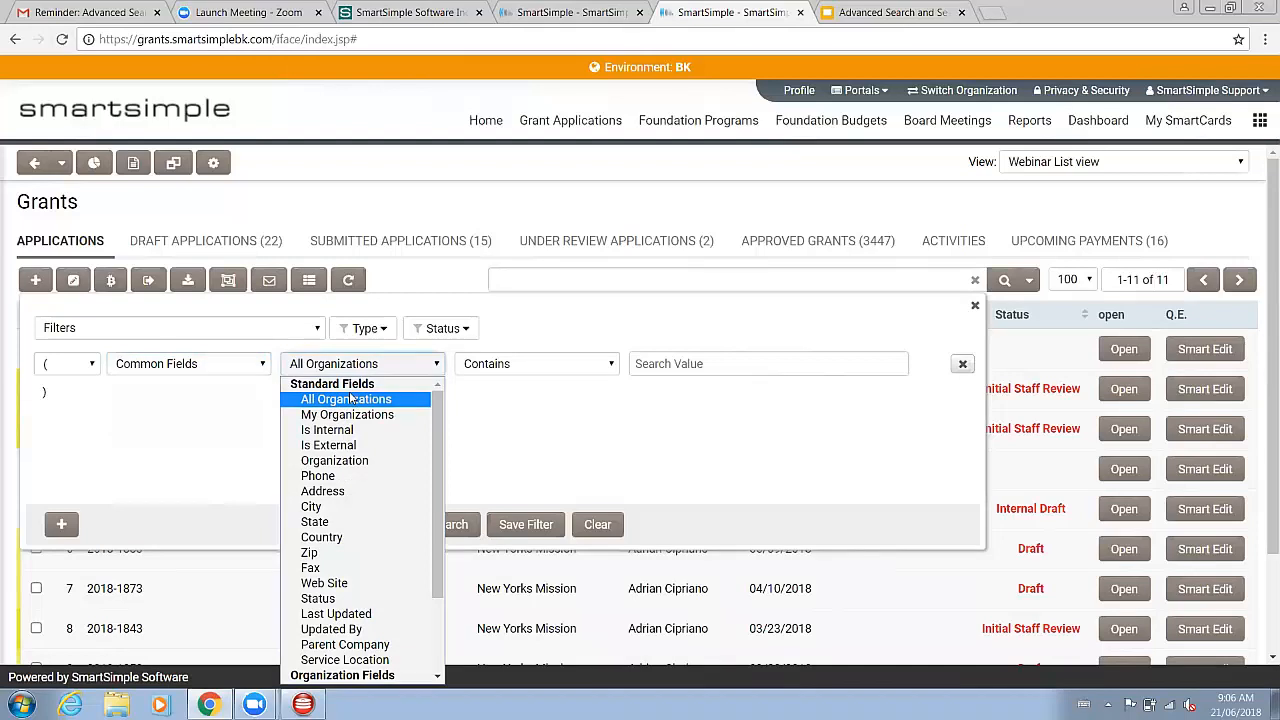
left_click(218, 366)
left_click(218, 366)
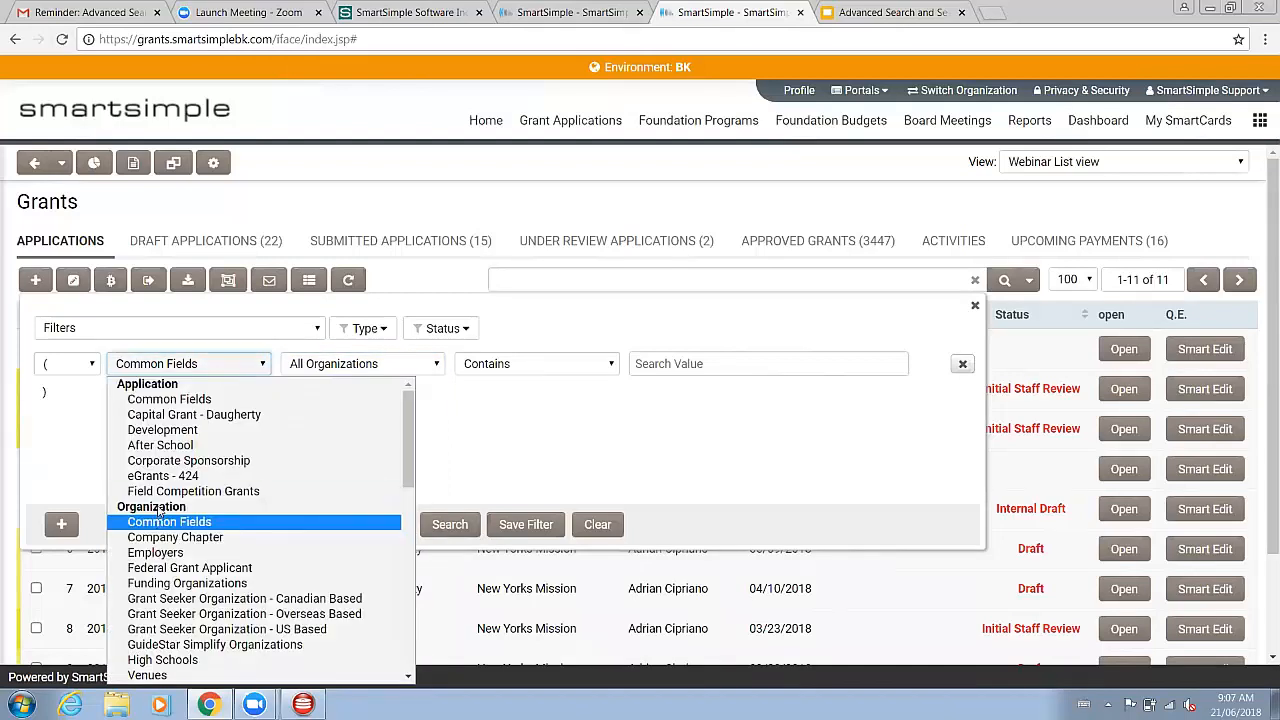
left_click(166, 522)
left_click(398, 368)
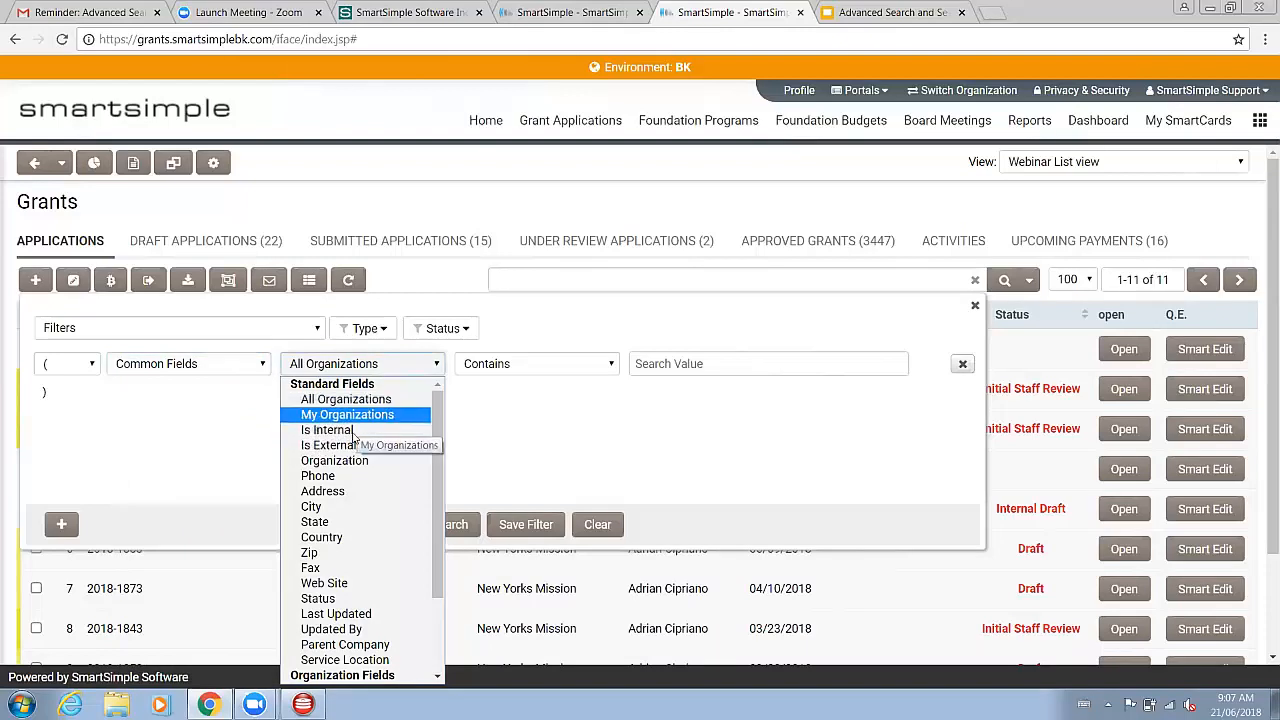
left_click(364, 461)
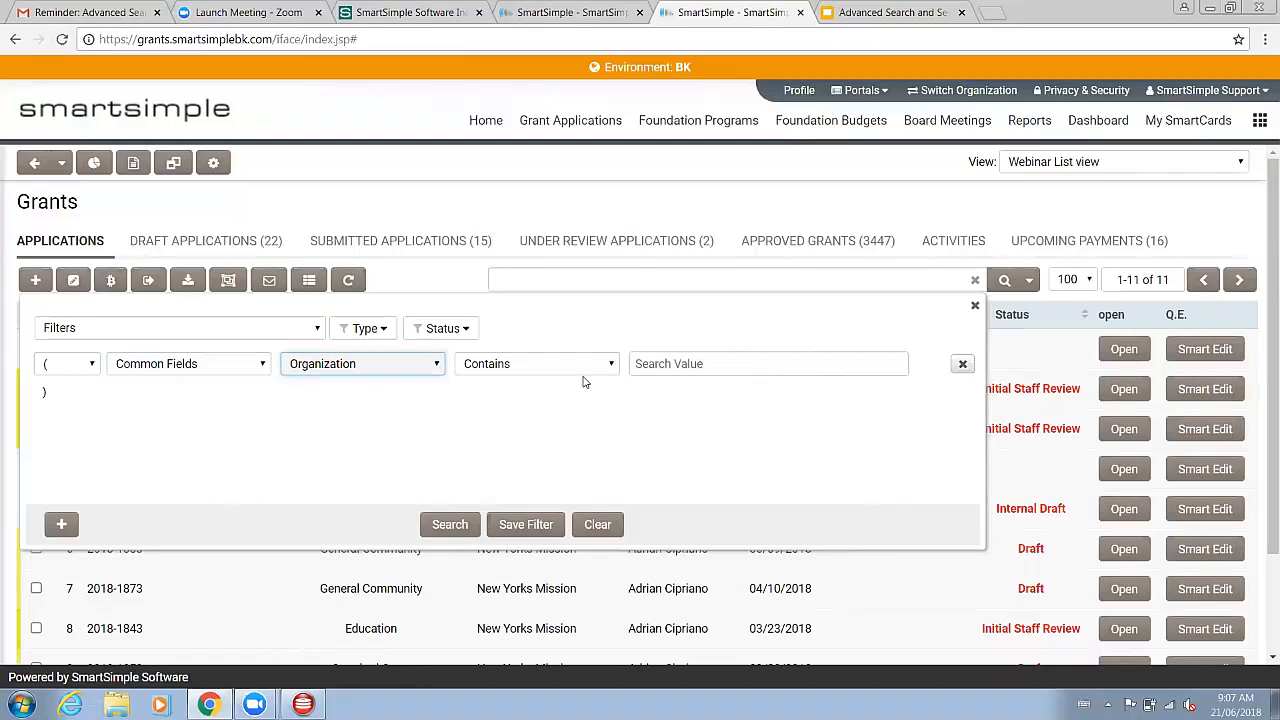
Step: Examine the criterion's comparison options and the list of saved personal and system filters
left_click(582, 368)
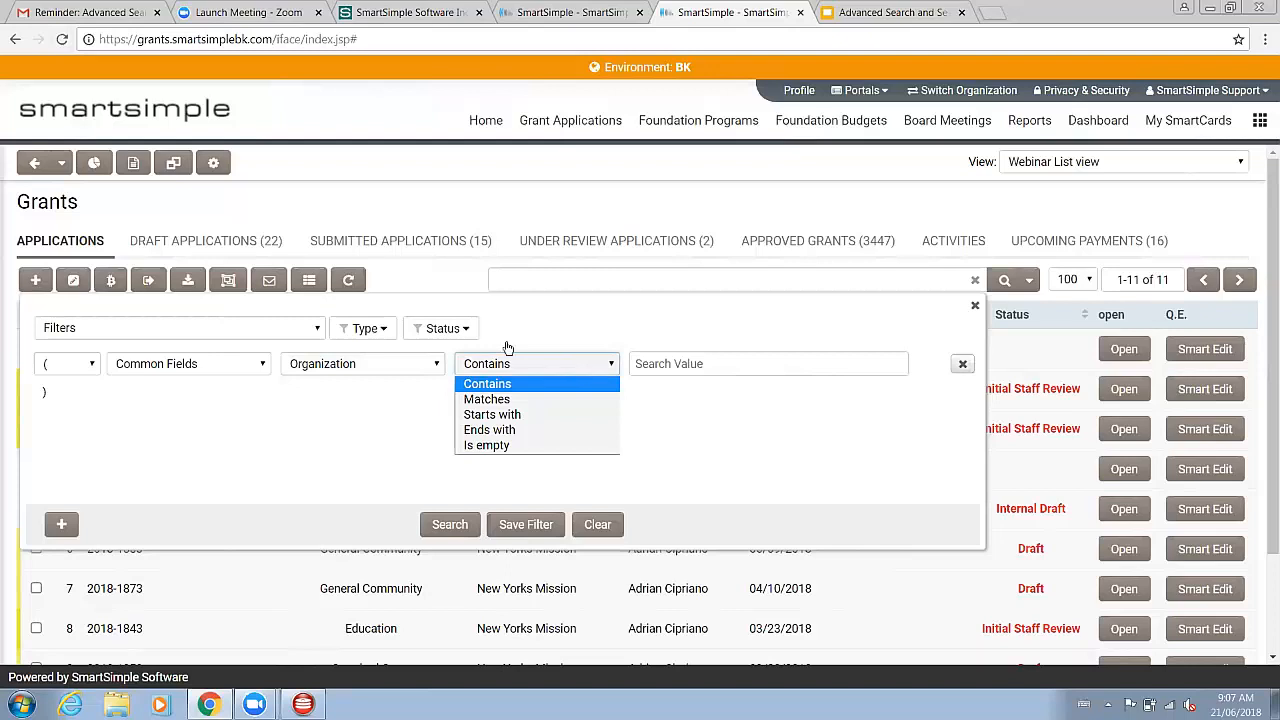
left_click(298, 338)
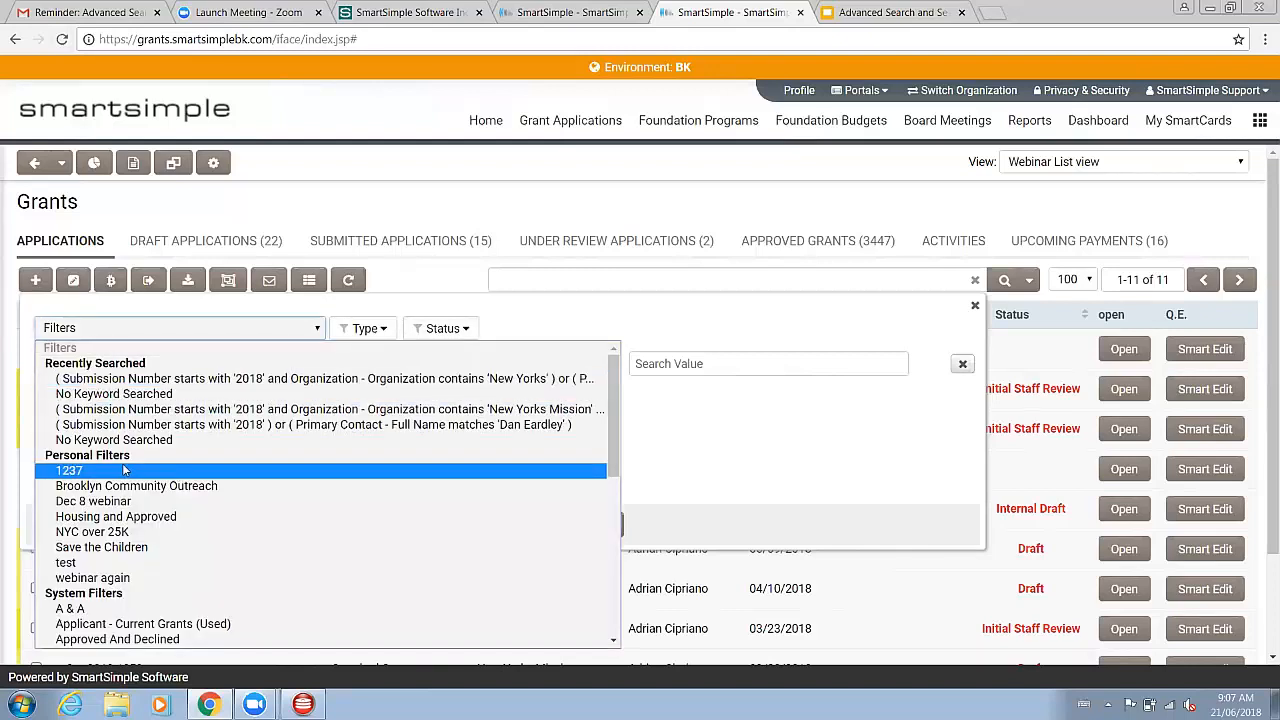
scroll(112, 537, "down", 3)
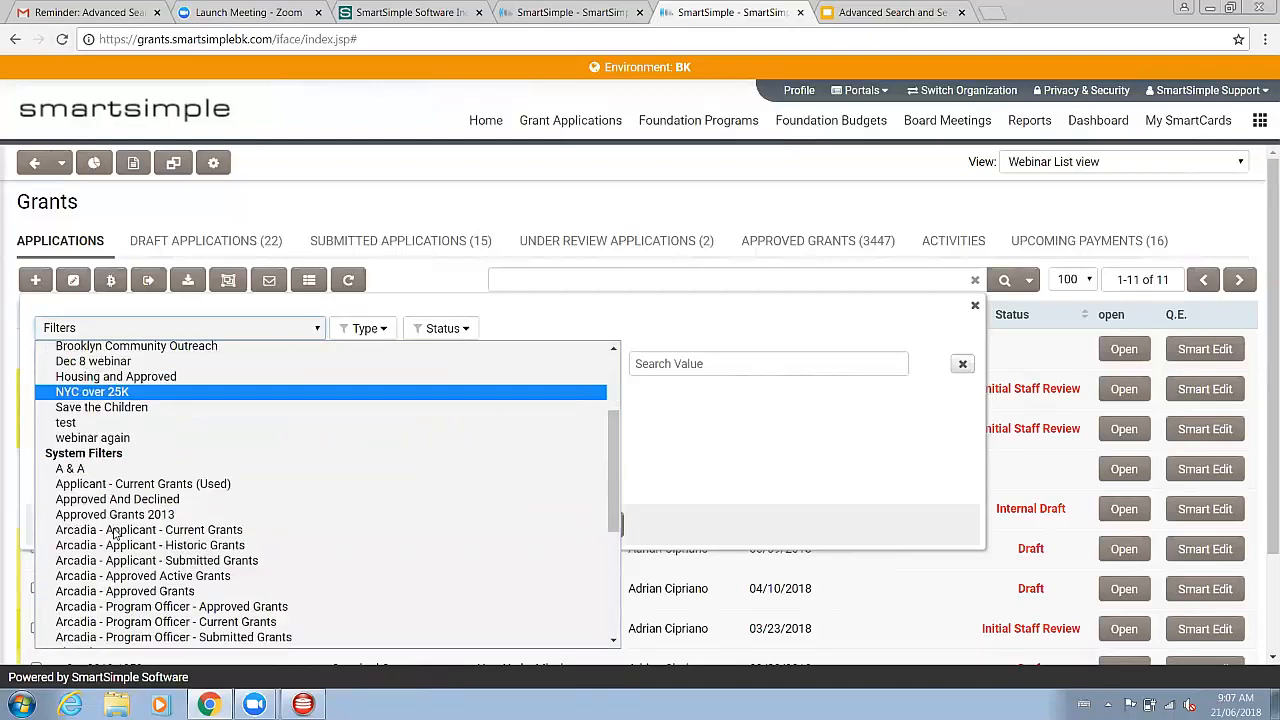
scroll(104, 488, "down", 4)
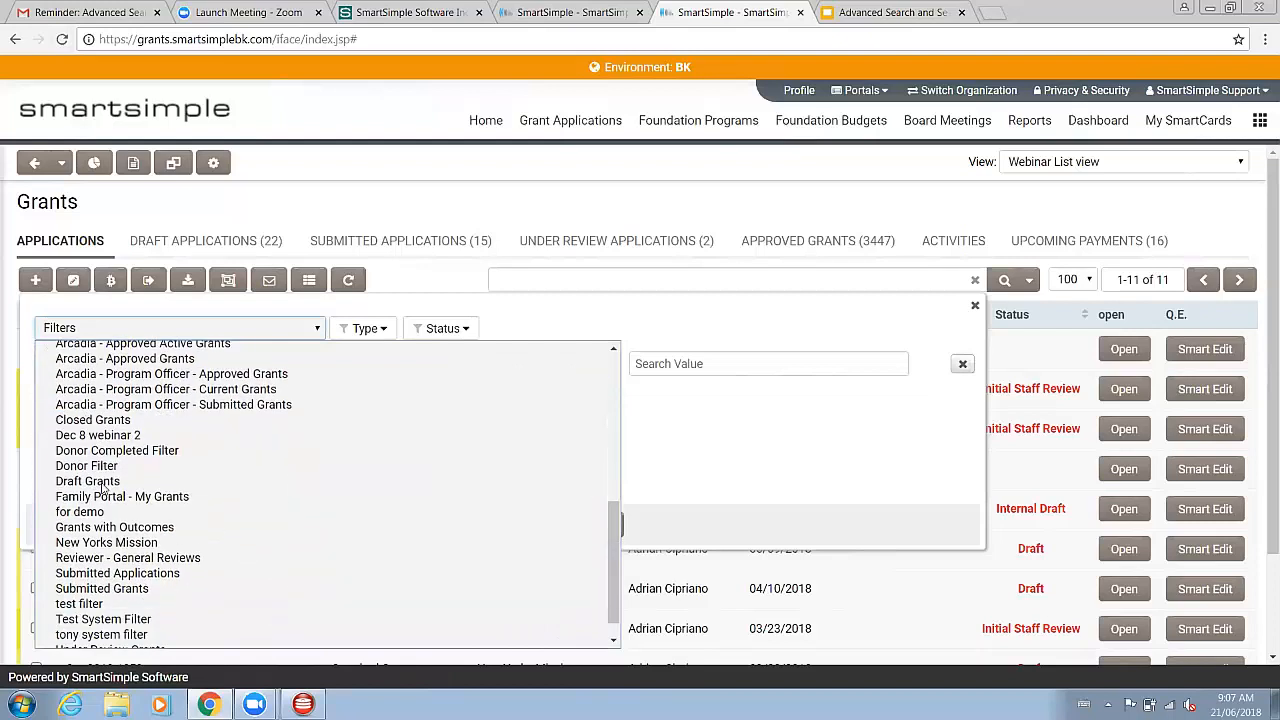
scroll(105, 500, "up", 10)
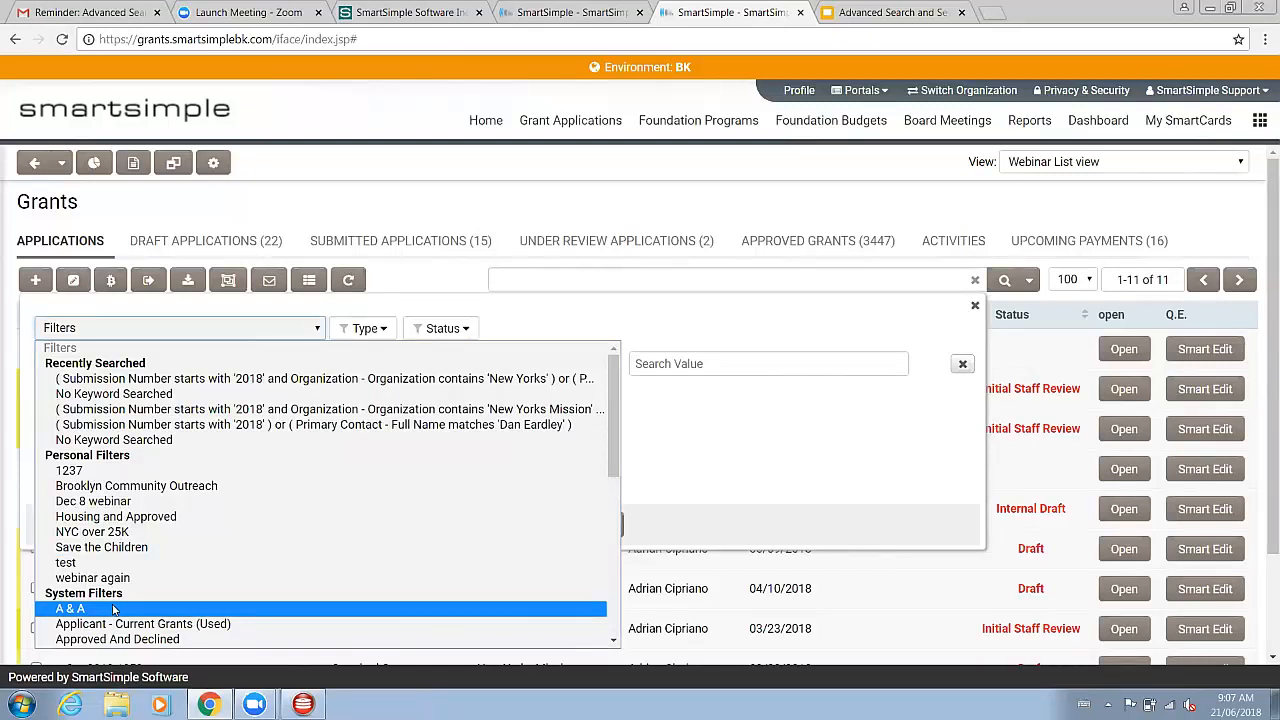
scroll(113, 600, "down", 5)
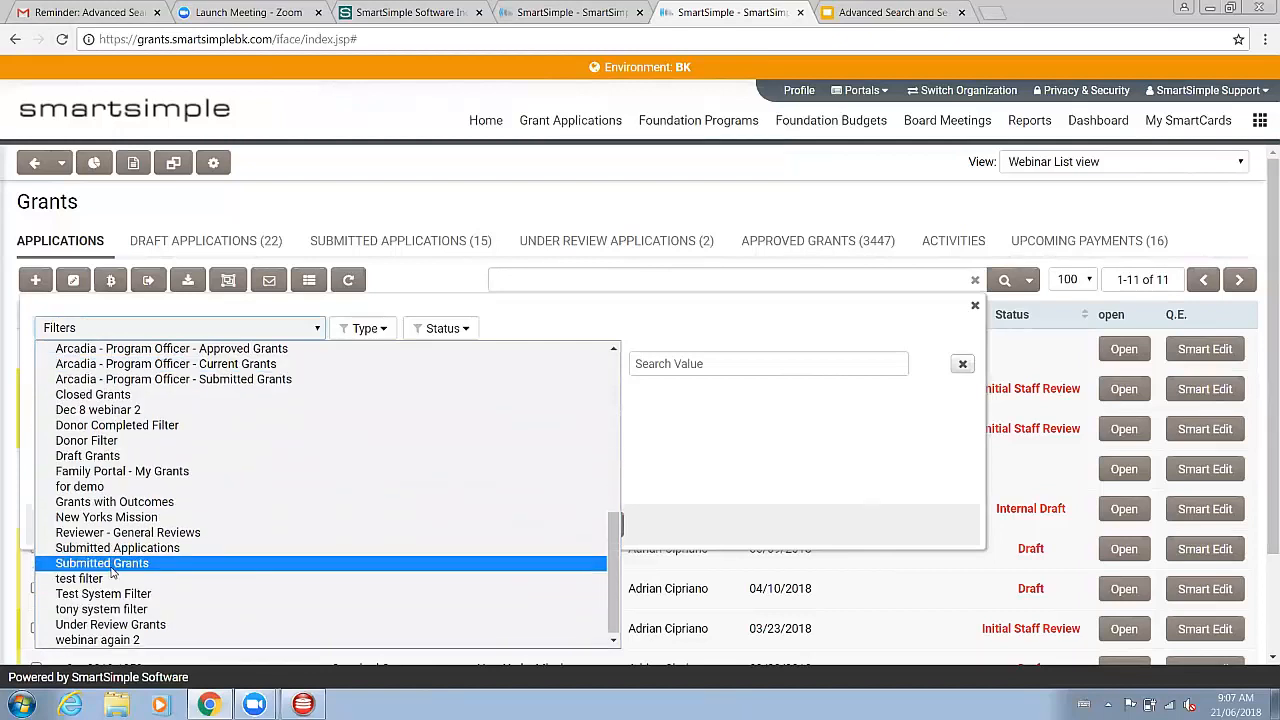
scroll(110, 565, "up", 3)
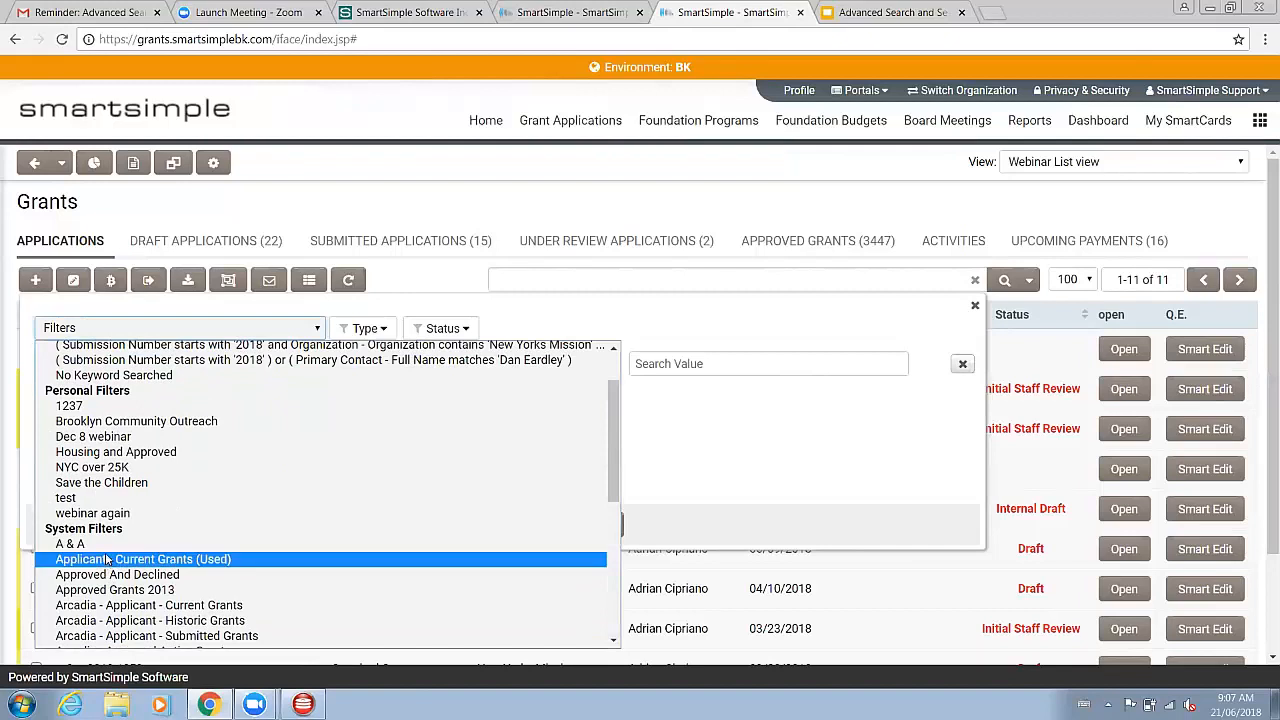
scroll(110, 565, "down", 3)
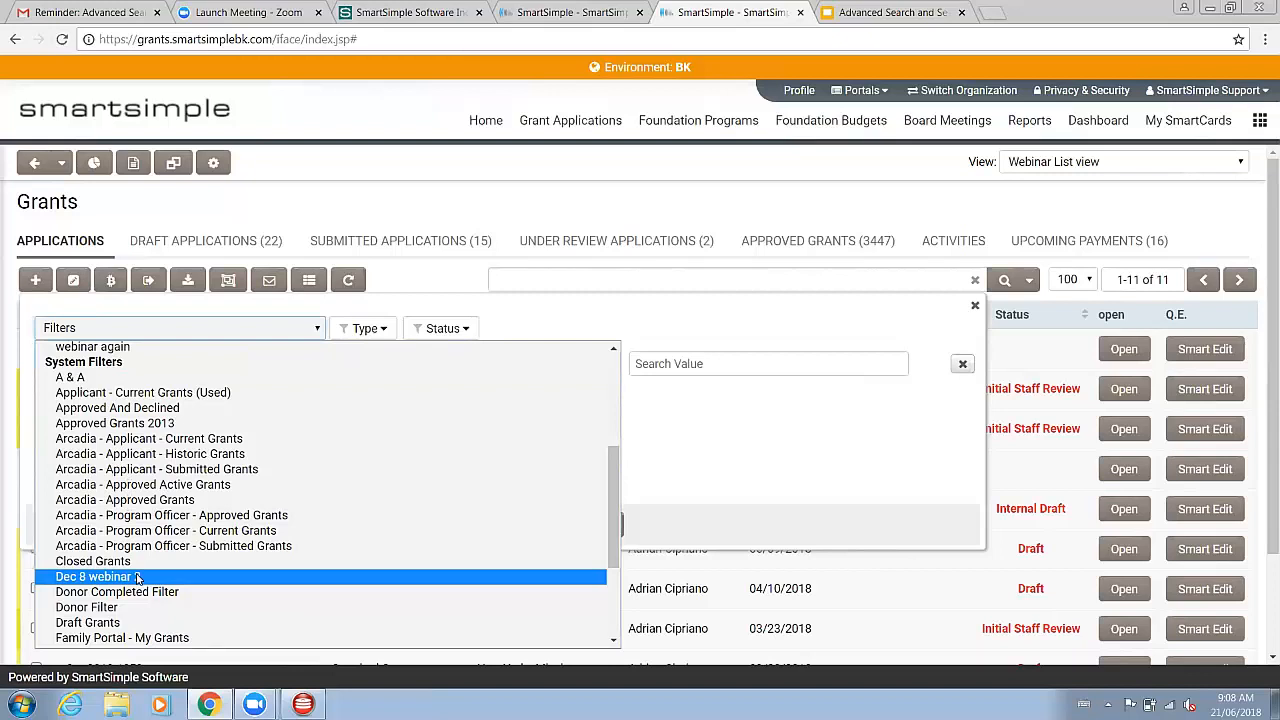
left_click(774, 431)
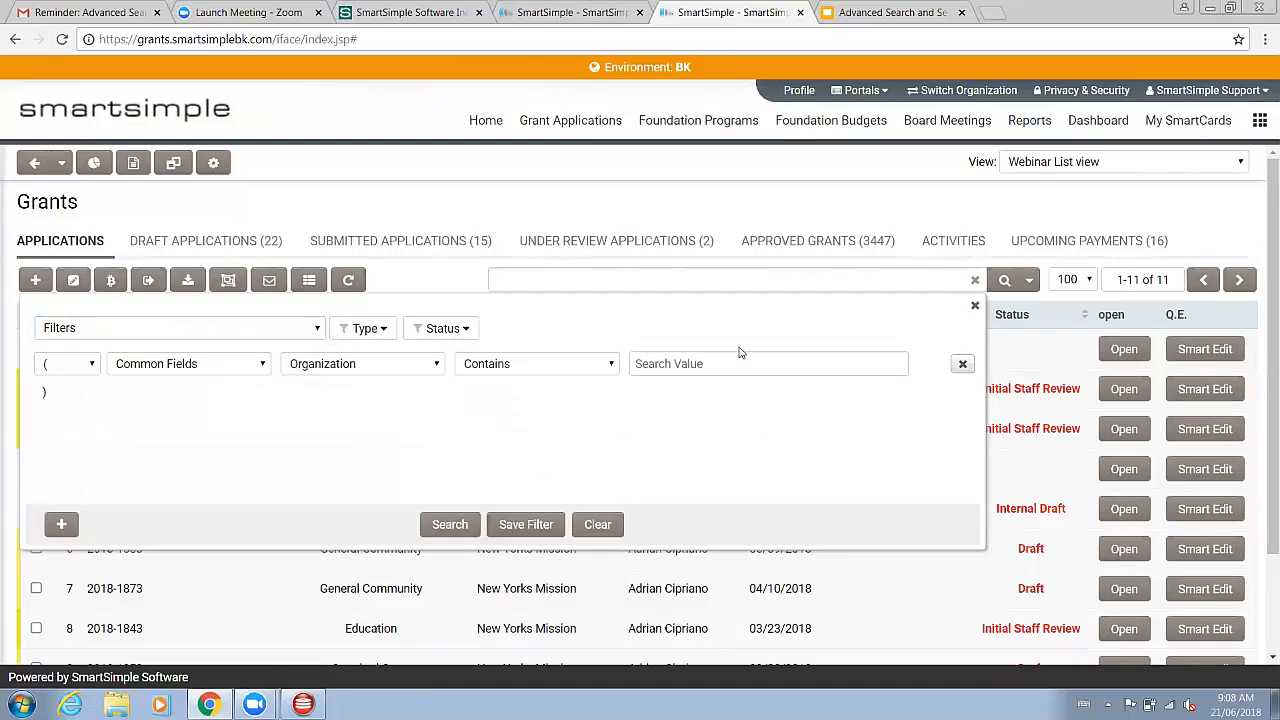
Step: Add three more criteria rows and review the logical operator choices for the second row
left_click(61, 524)
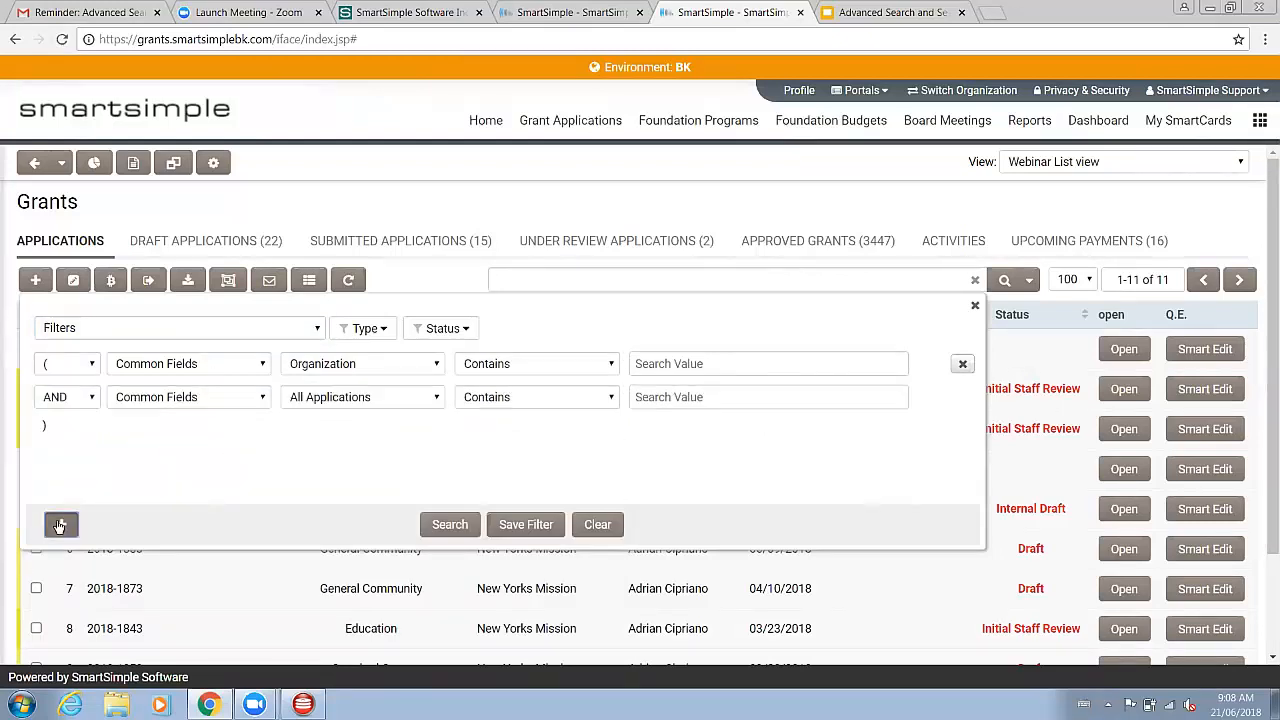
left_click(60, 525)
left_click(60, 525)
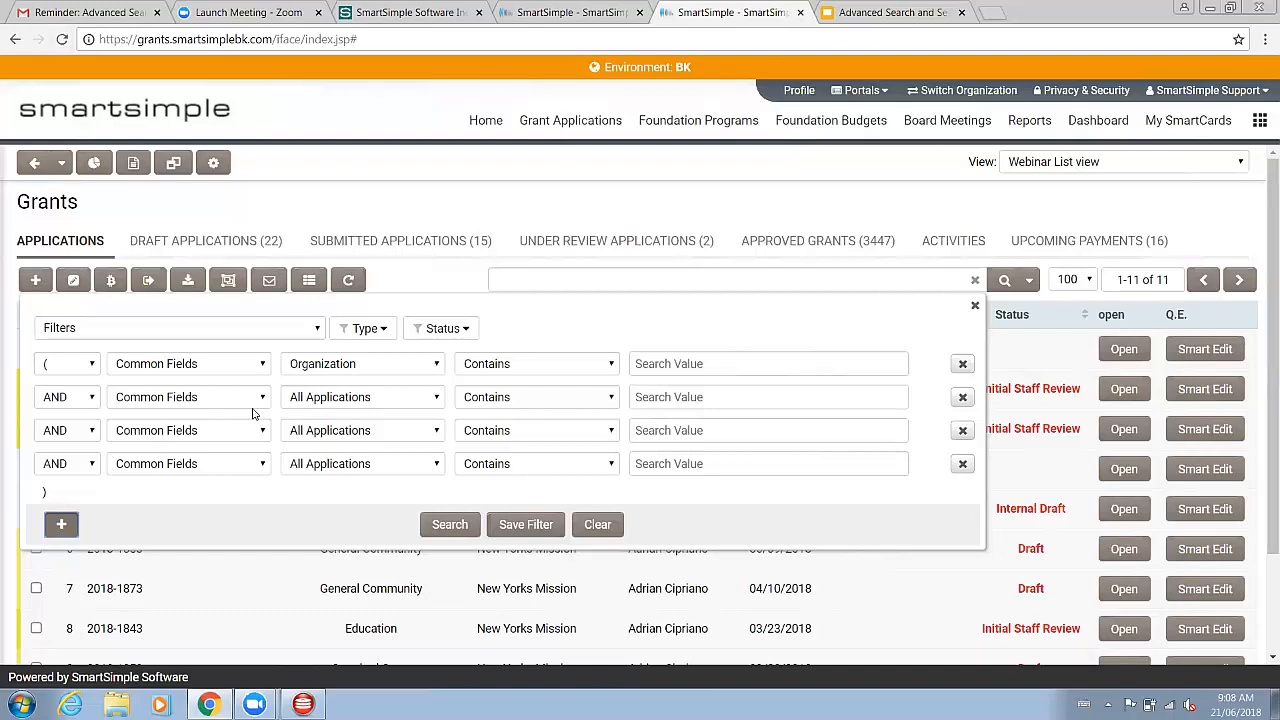
left_click(89, 401)
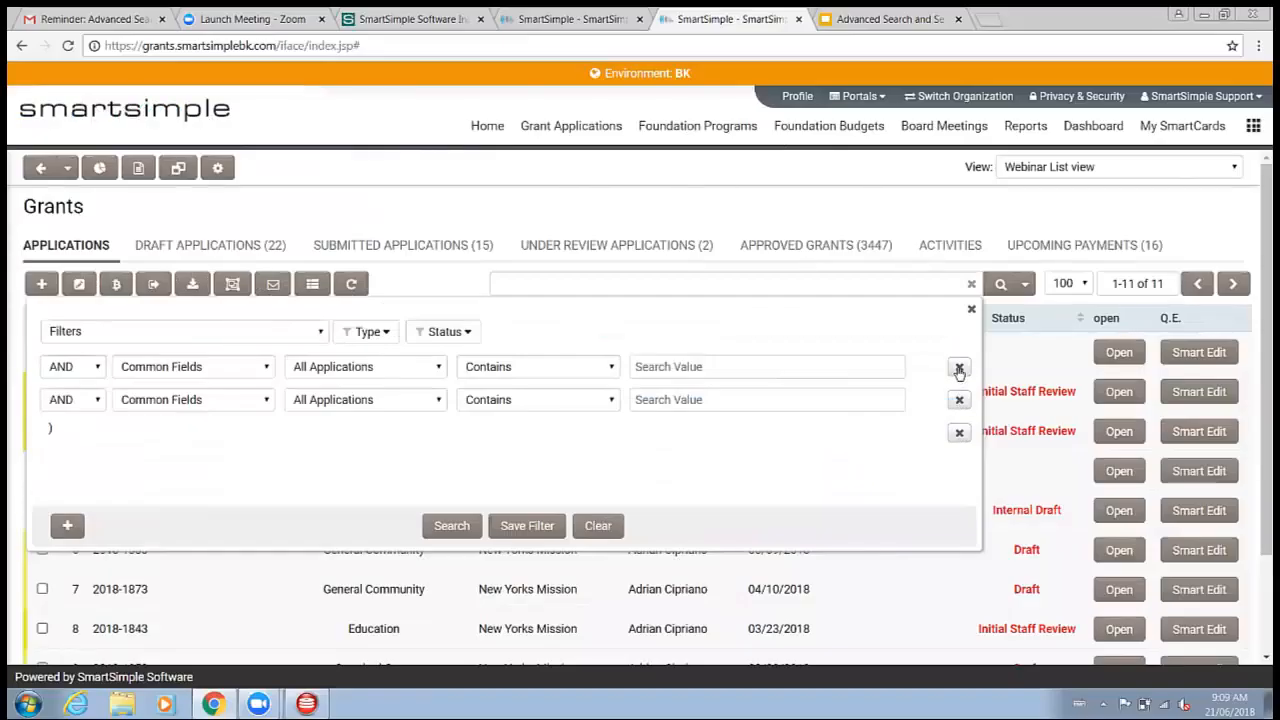
left_click(959, 400)
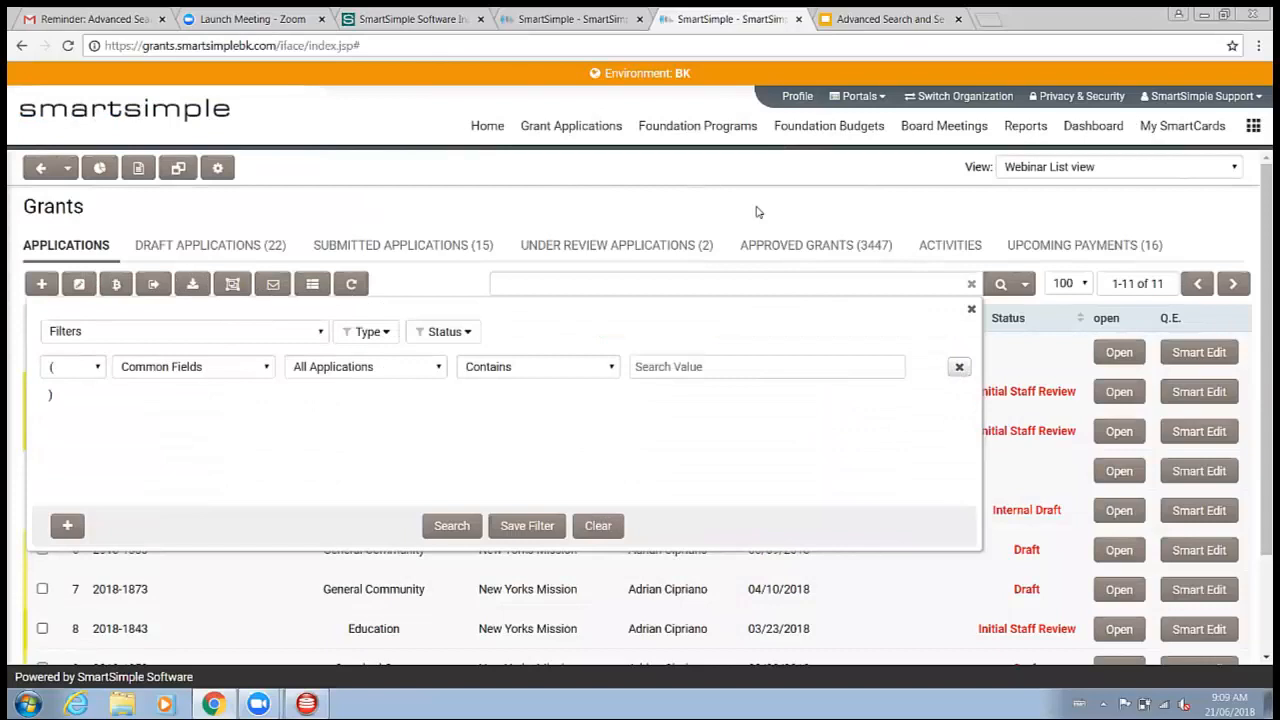
Step: Review the filtered application list returned by the advanced search
left_click(742, 194)
scroll(384, 386, "down", 1)
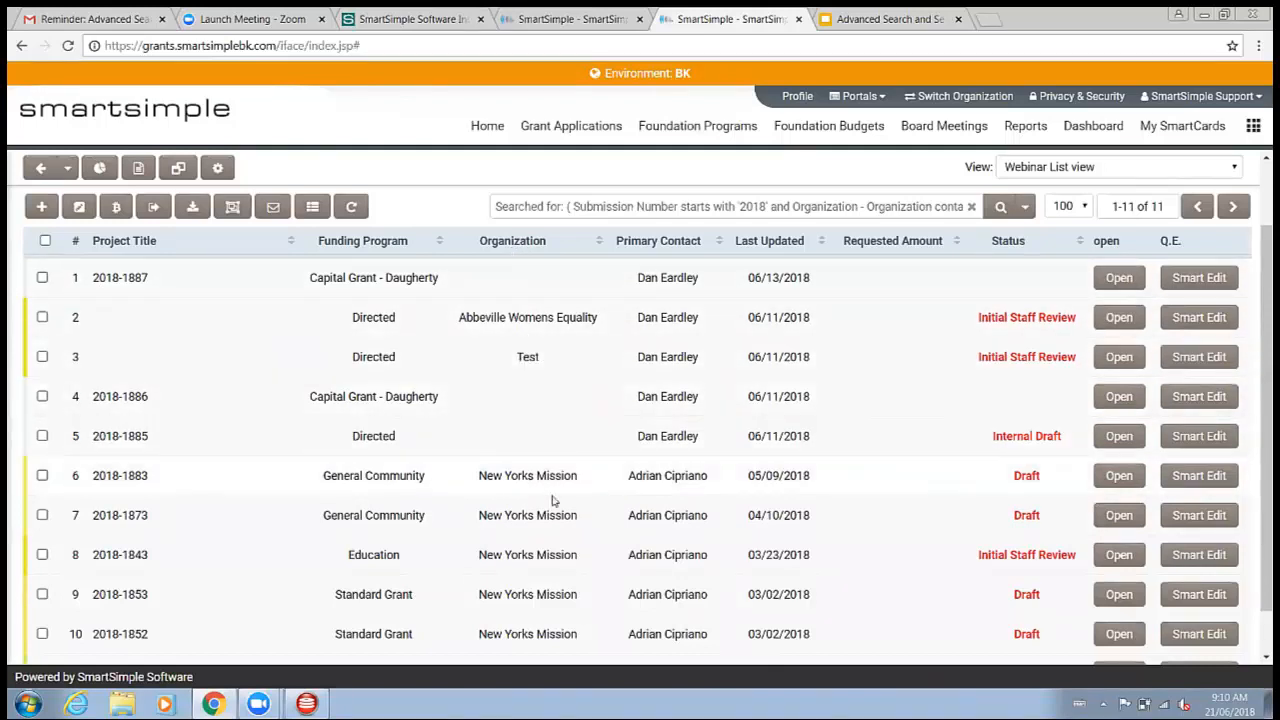
scroll(690, 380, "down", 1)
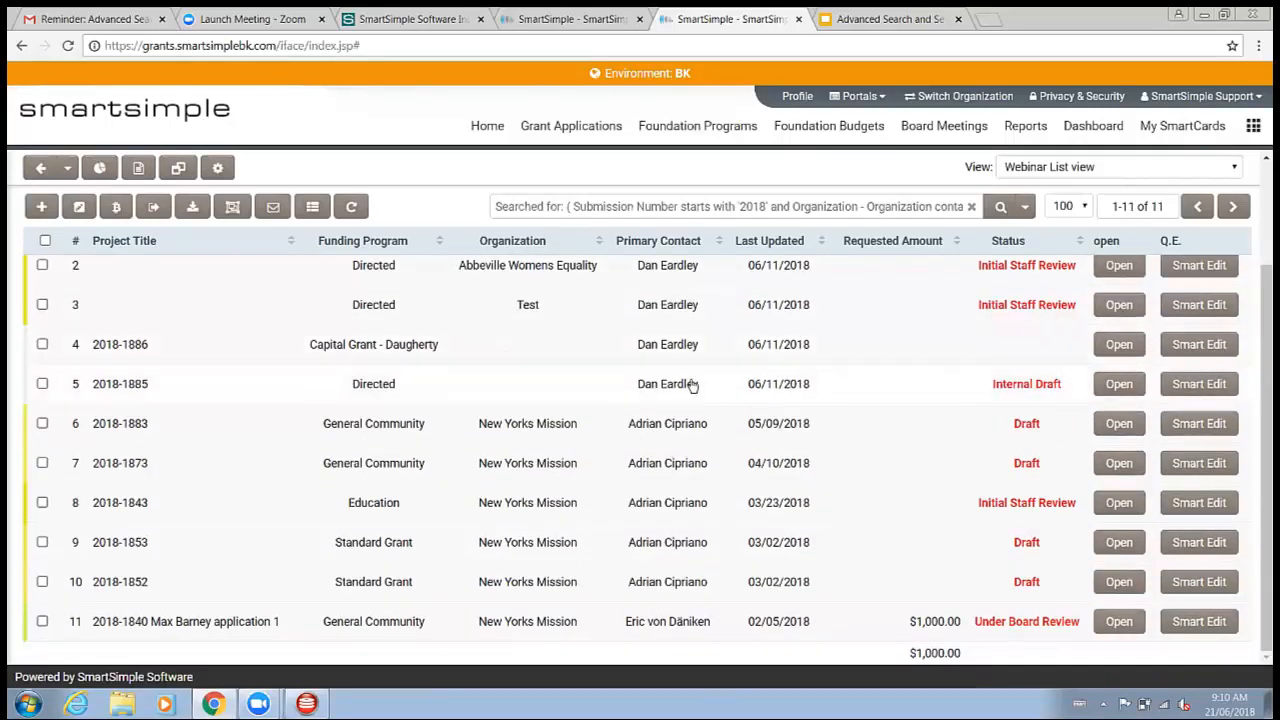
scroll(692, 385, "up", 2)
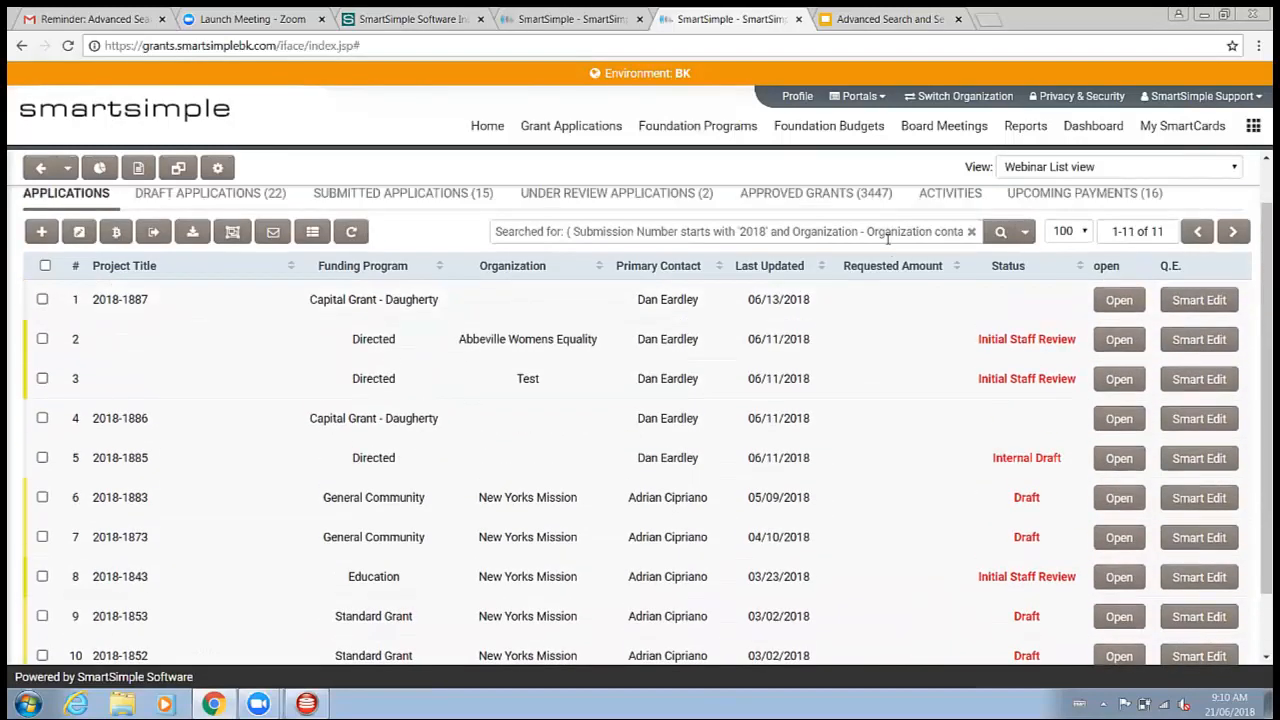
Step: Clear the search to list all applications and scroll through the full results
left_click(1003, 231)
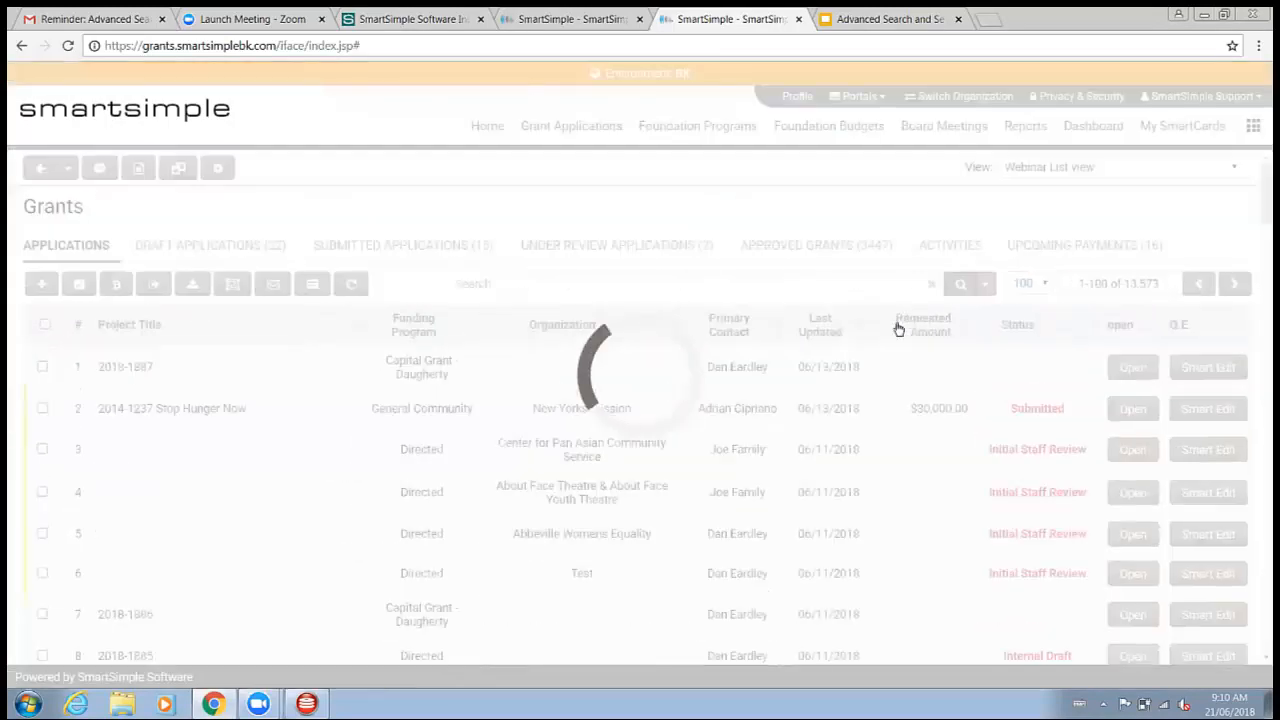
scroll(771, 343, "down", 20)
scroll(703, 452, "down", 6)
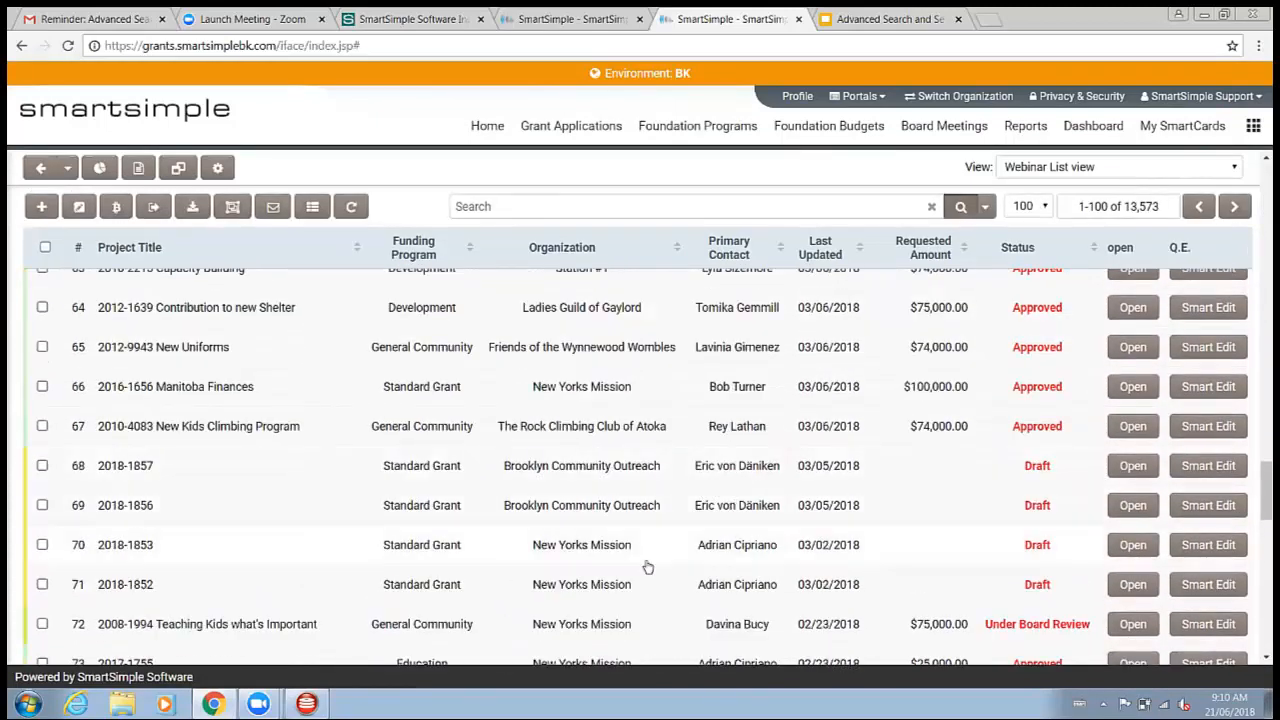
scroll(650, 560, "up", 20)
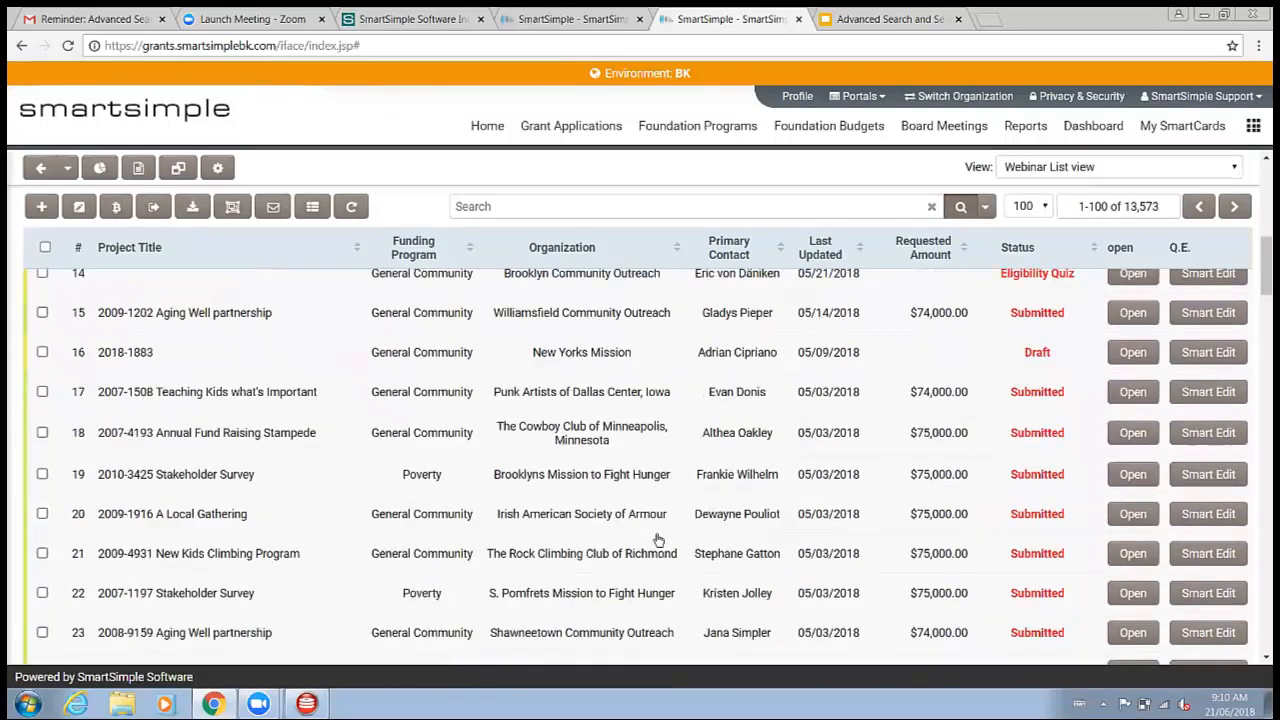
scroll(655, 541, "up", 5)
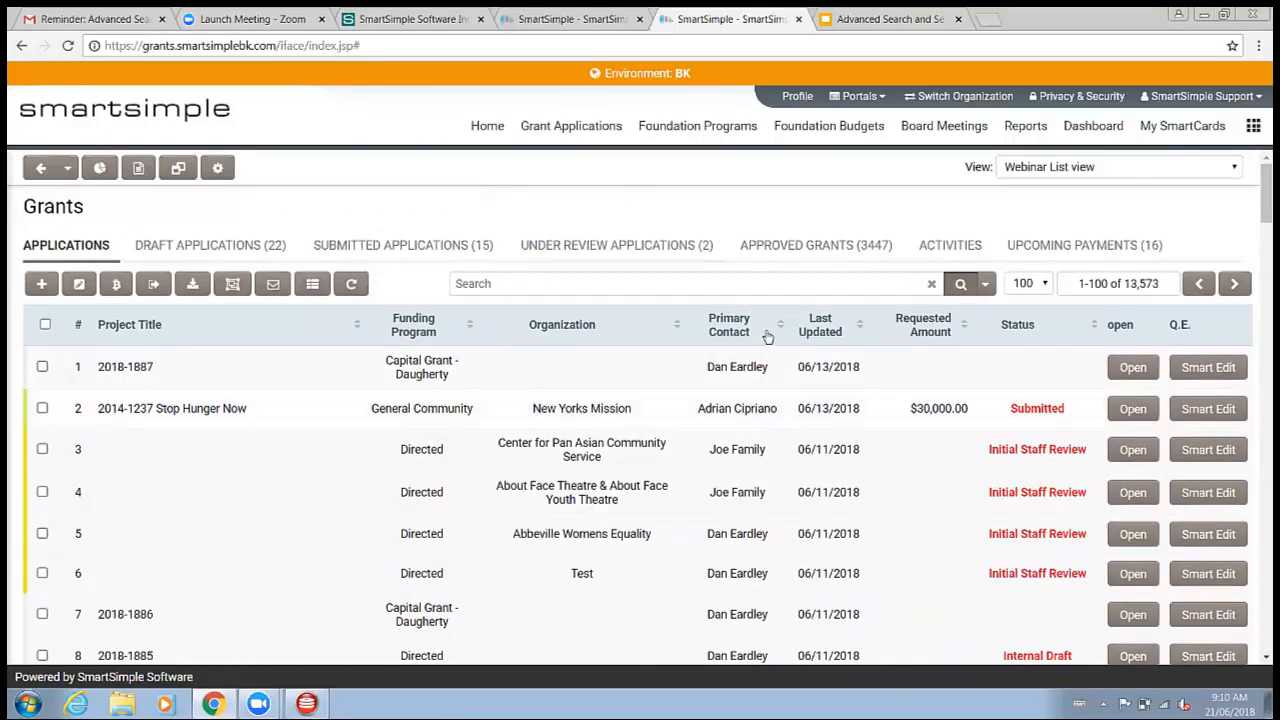
scroll(758, 400, "down", 1)
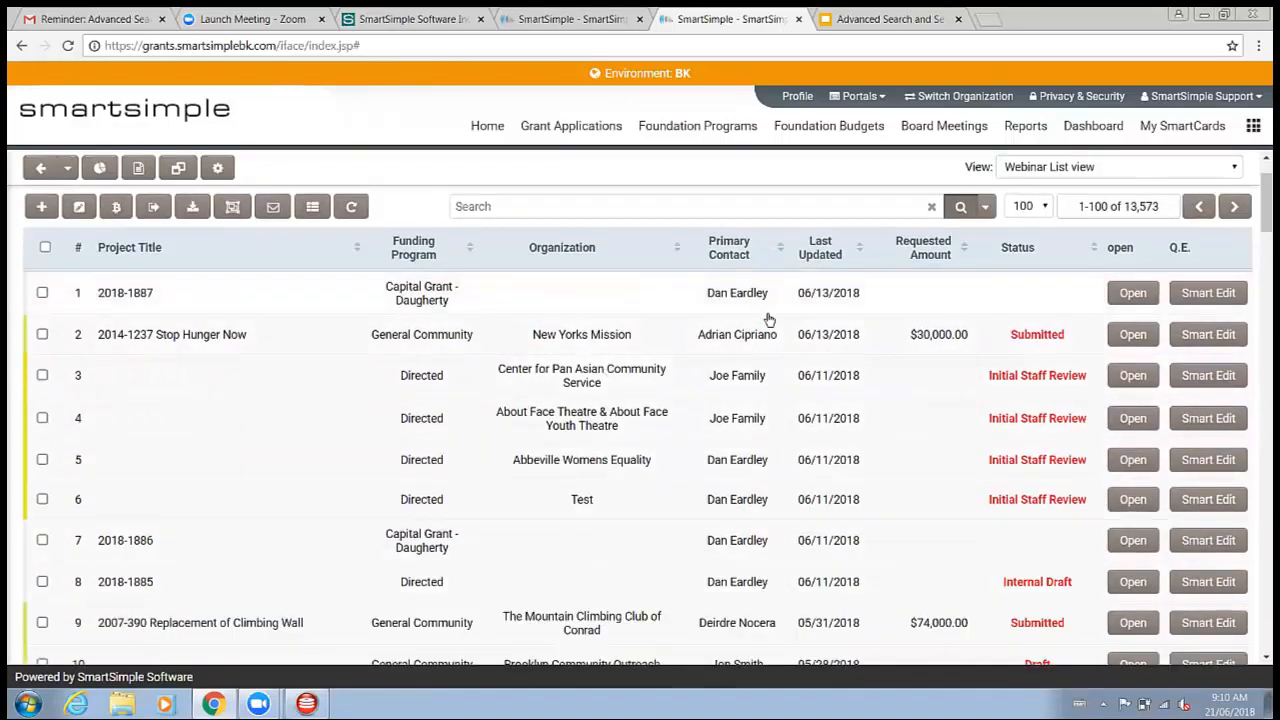
scroll(769, 322, "up", 1)
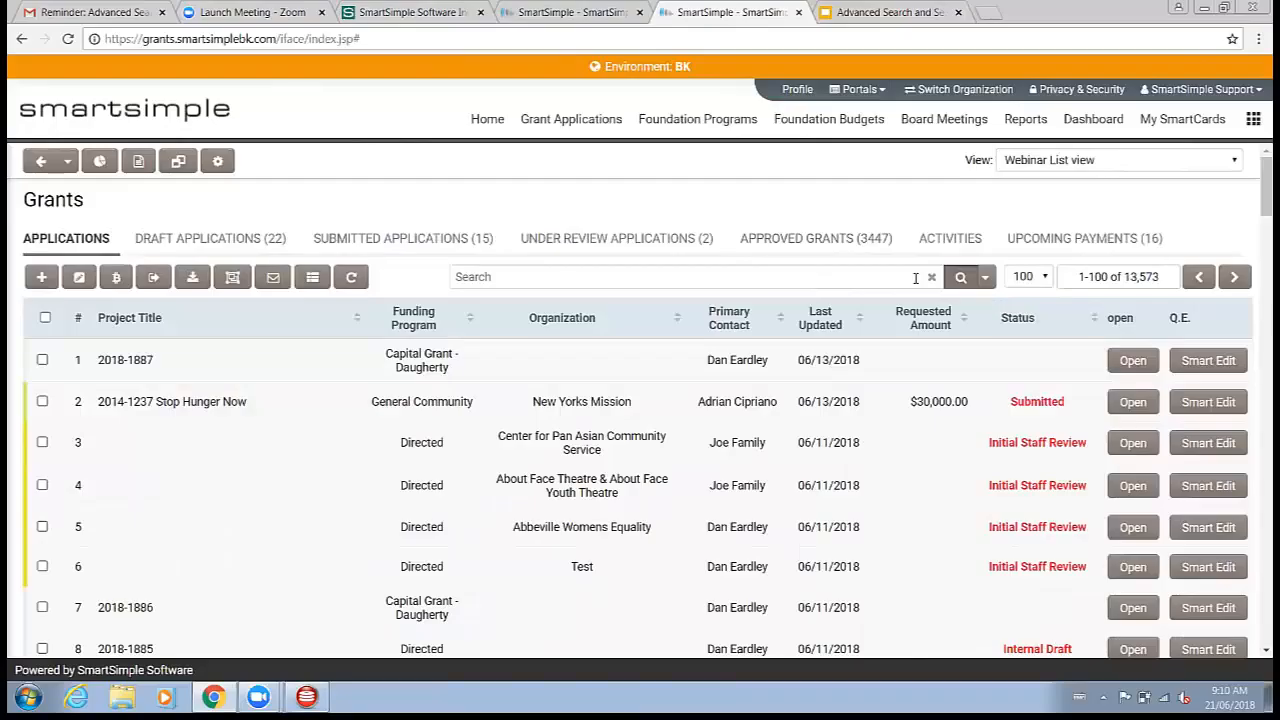
Step: Open the advanced search and remove the existing criteria rows
left_click(986, 278)
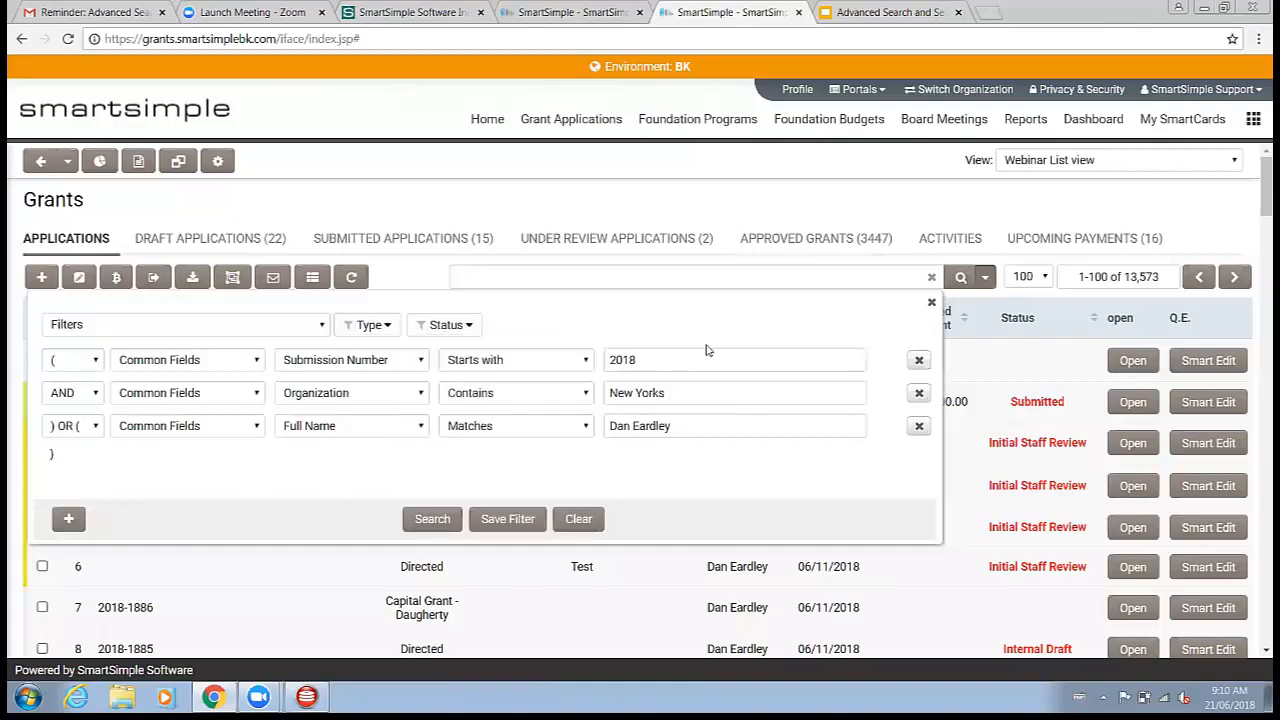
left_click(919, 362)
left_click(919, 362)
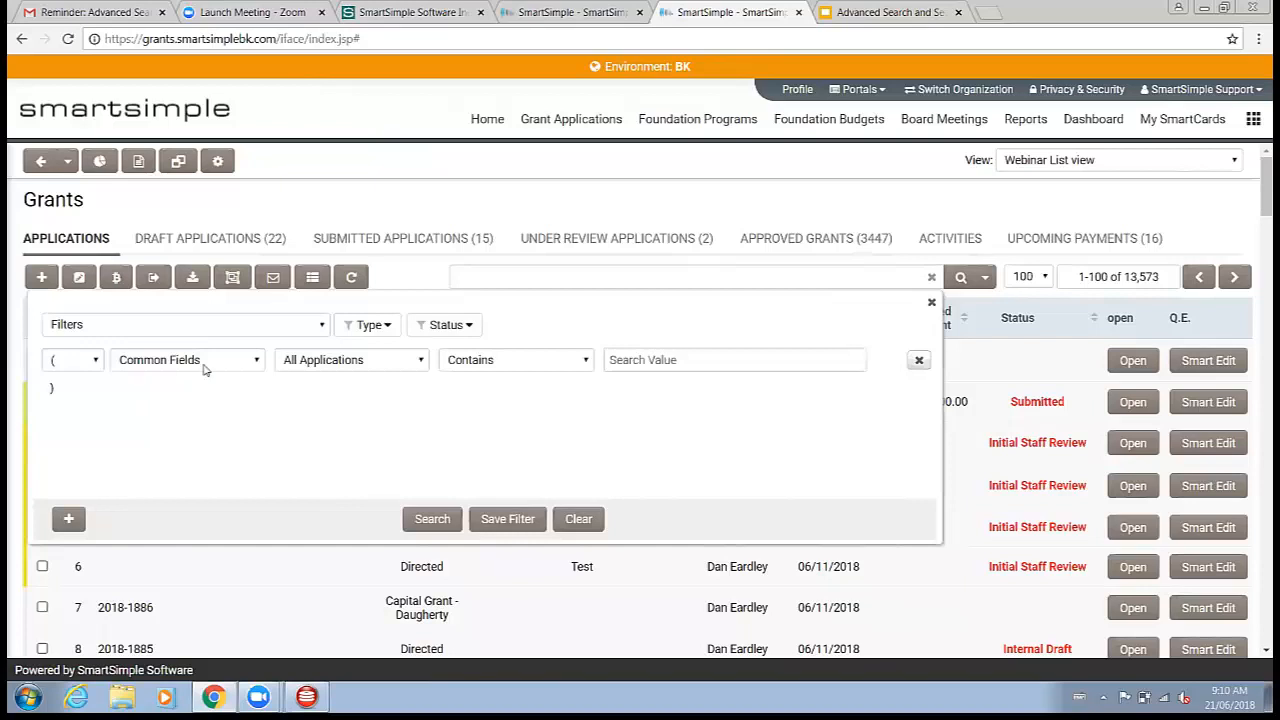
Step: Set the first criterion to Submission Number, Starts with, and value 2018
left_click(166, 366)
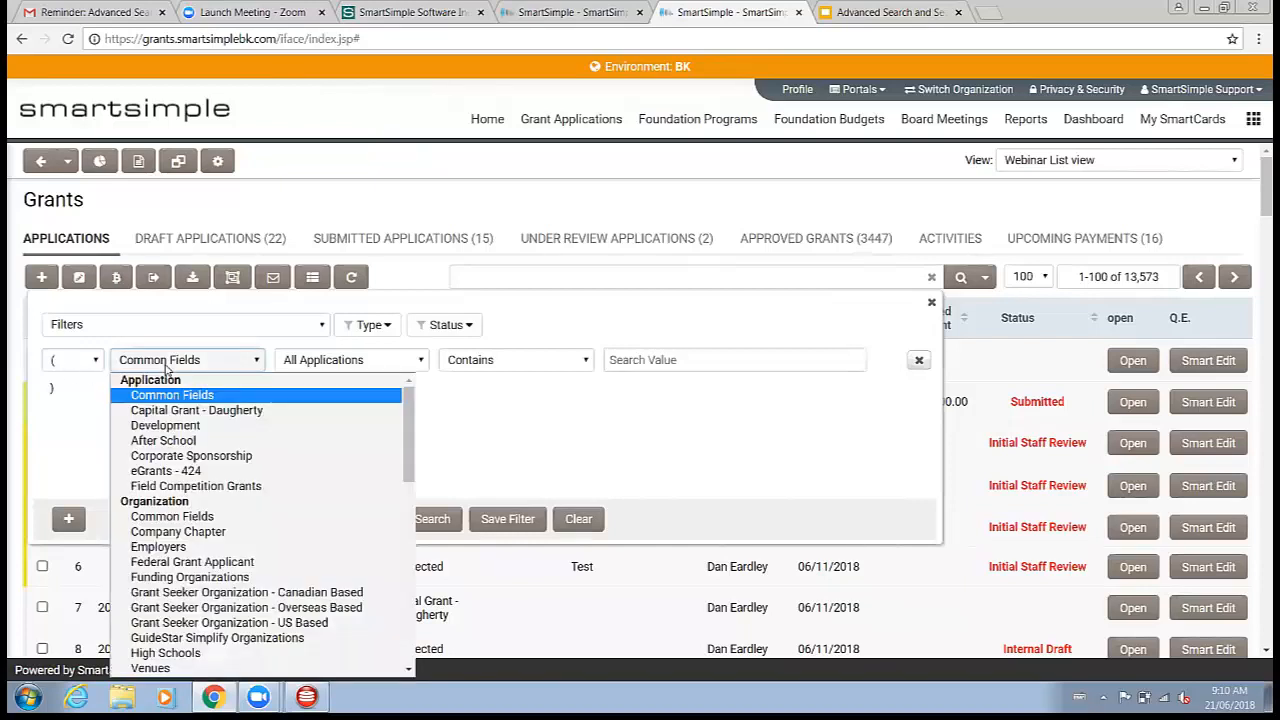
left_click(335, 360)
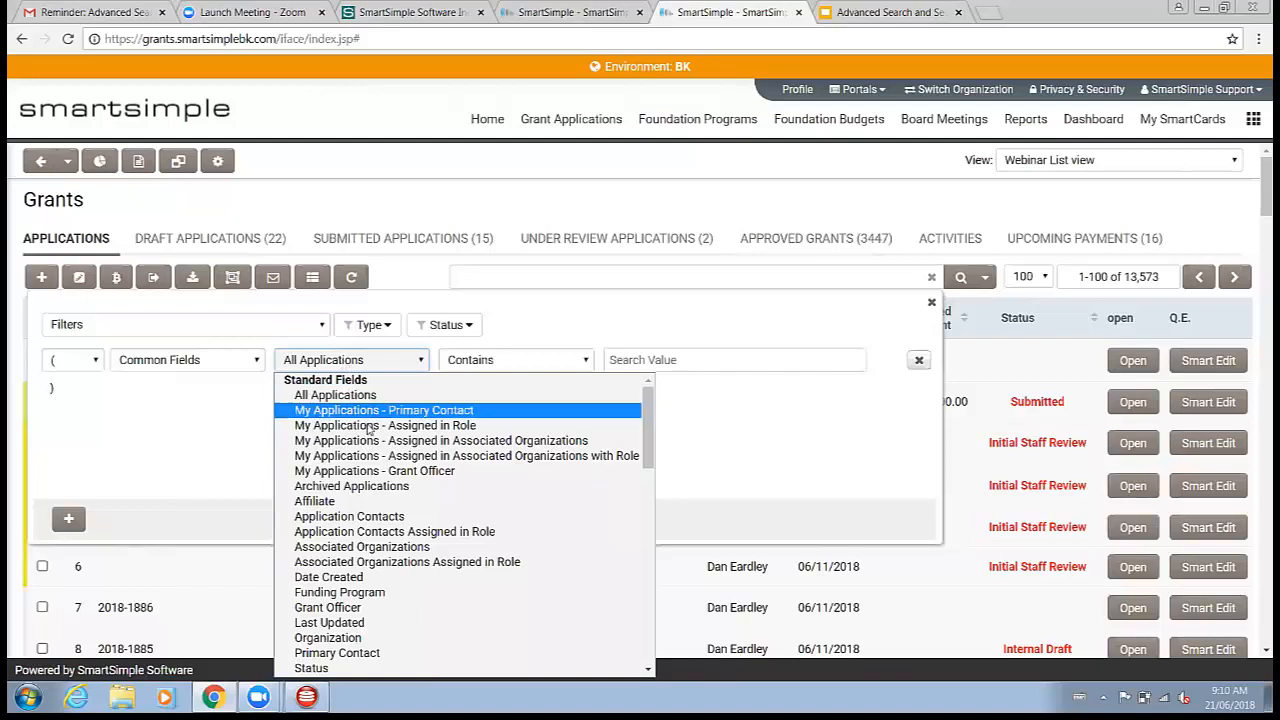
scroll(380, 440, "down", 5)
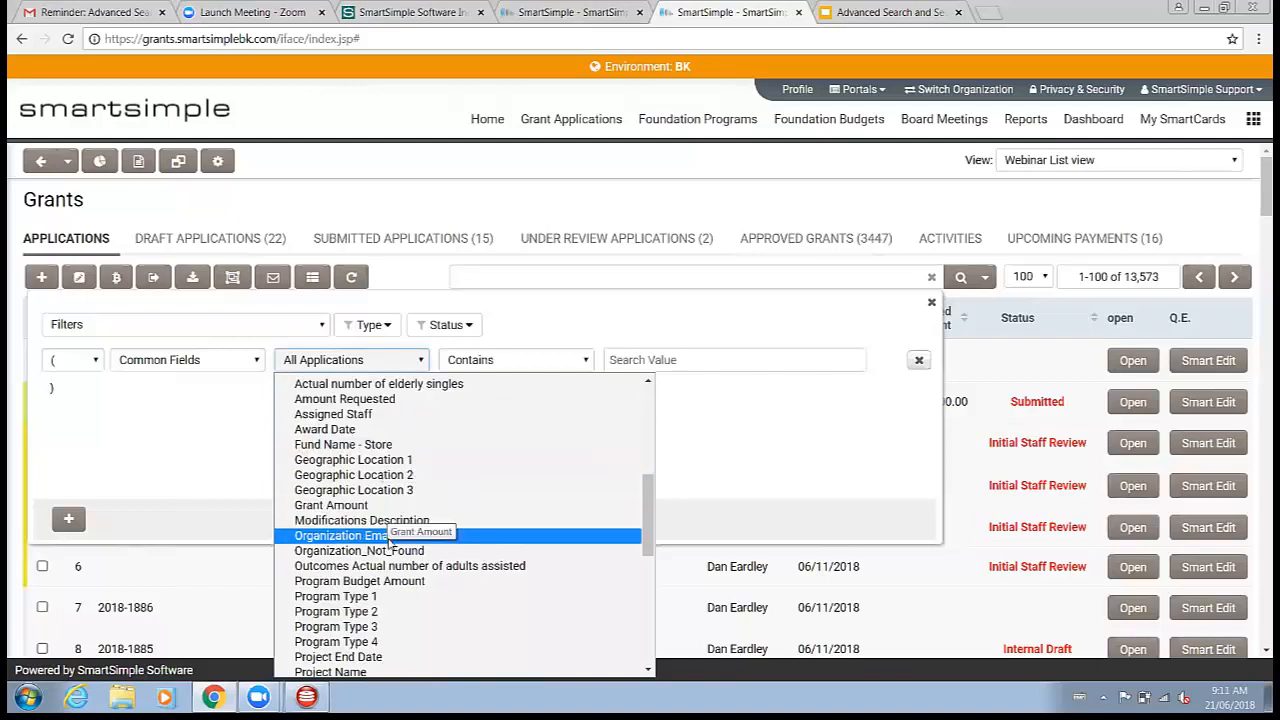
scroll(392, 524, "down", 3)
scroll(392, 527, "down", 3)
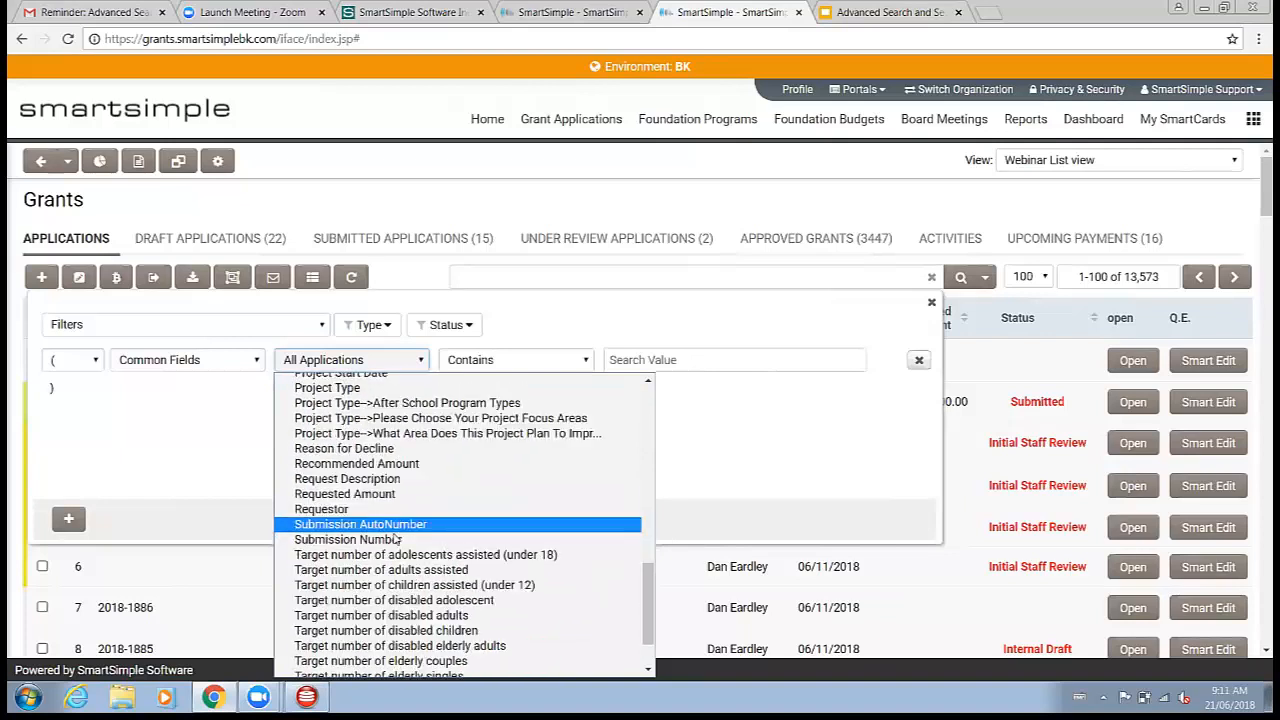
left_click(397, 540)
left_click(500, 362)
left_click(505, 412)
left_click(714, 364)
type("2018")
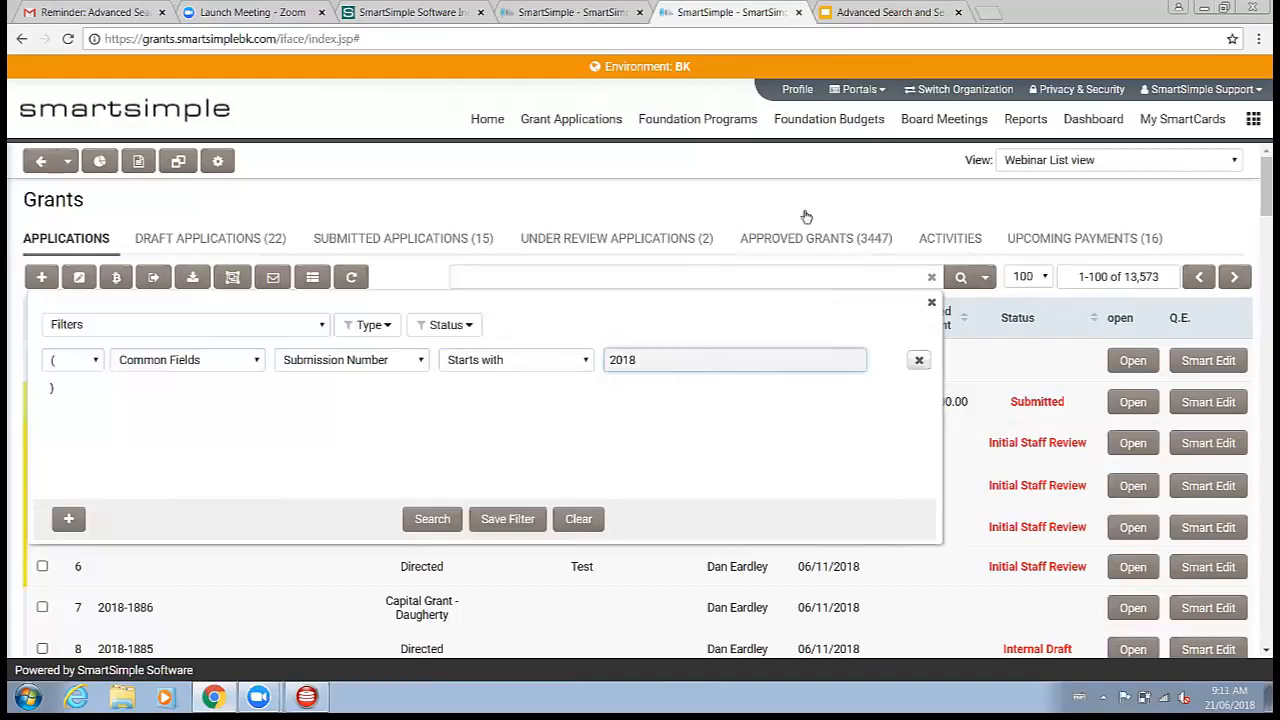
Step: Add an AND criterion using Organization Common Fields, the Organization field, and Contains
left_click(78, 518)
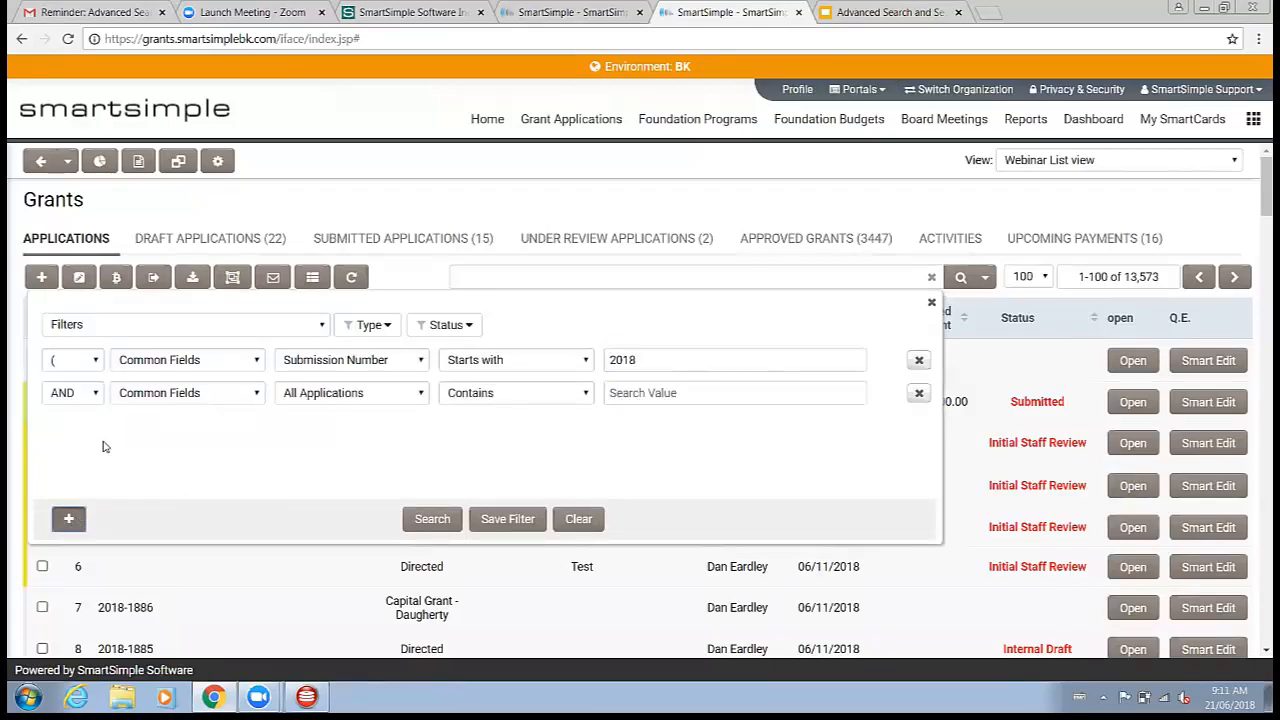
left_click(223, 399)
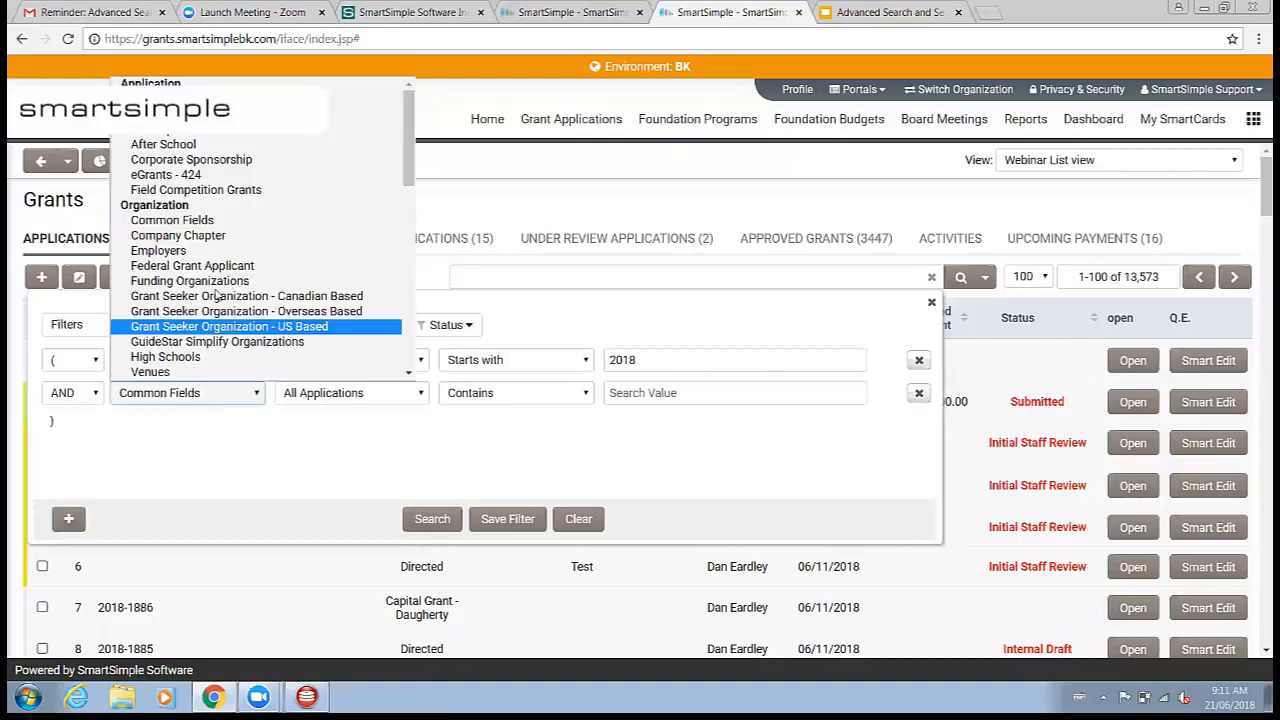
left_click(190, 220)
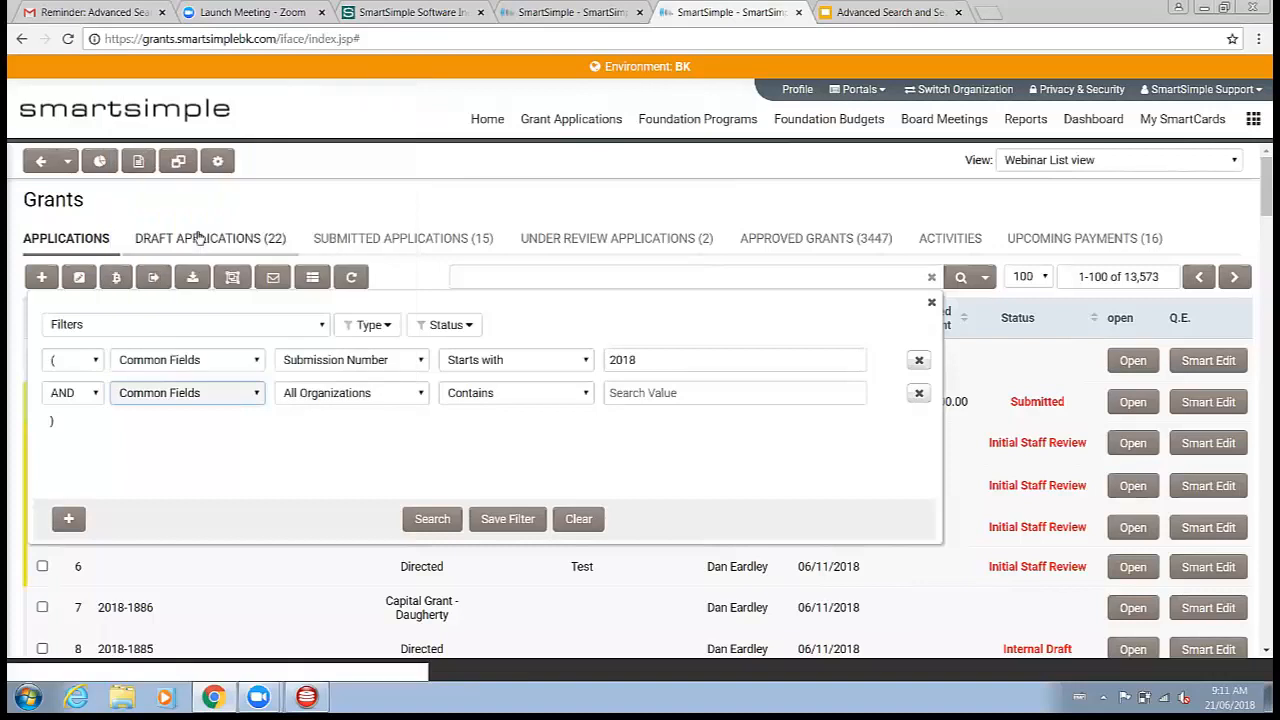
left_click(322, 395)
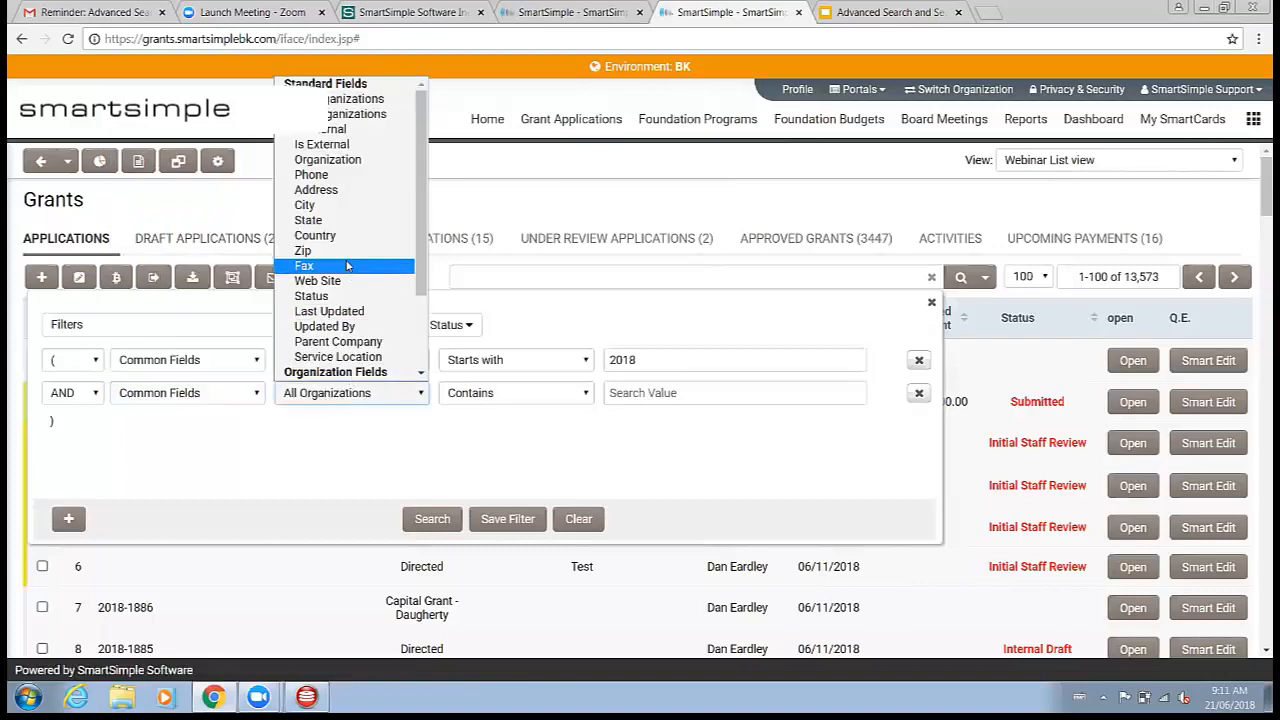
left_click(335, 162)
left_click(532, 401)
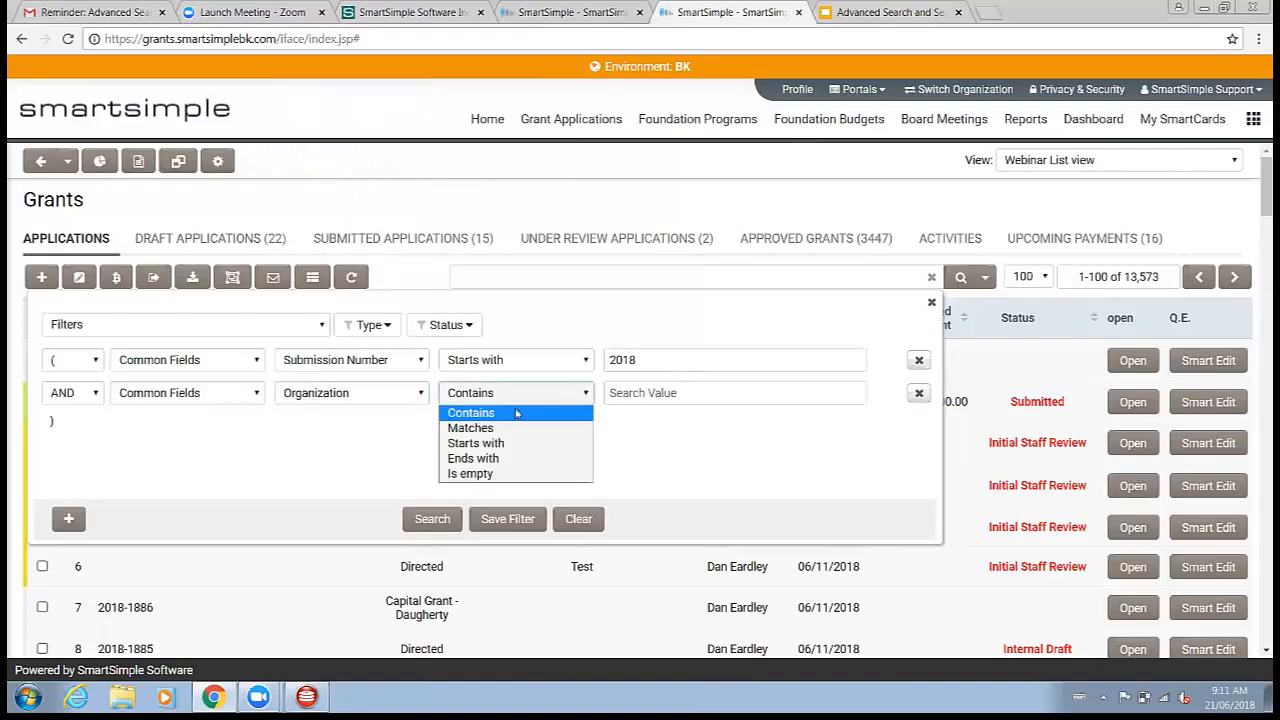
left_click(516, 413)
left_click(509, 400)
left_click(686, 391)
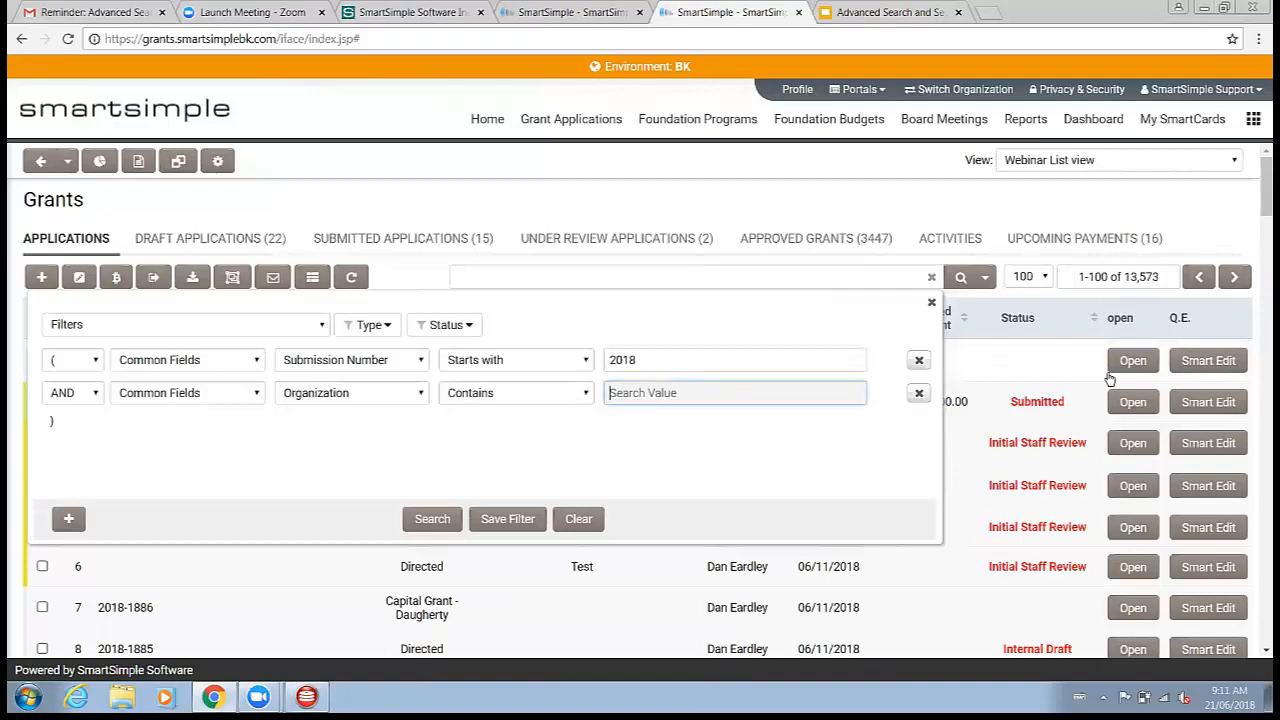
Step: Enter New Yorks as the organization value and add a third criterion row using the ) OR ( operator
type("New Yorks")
left_click(69, 519)
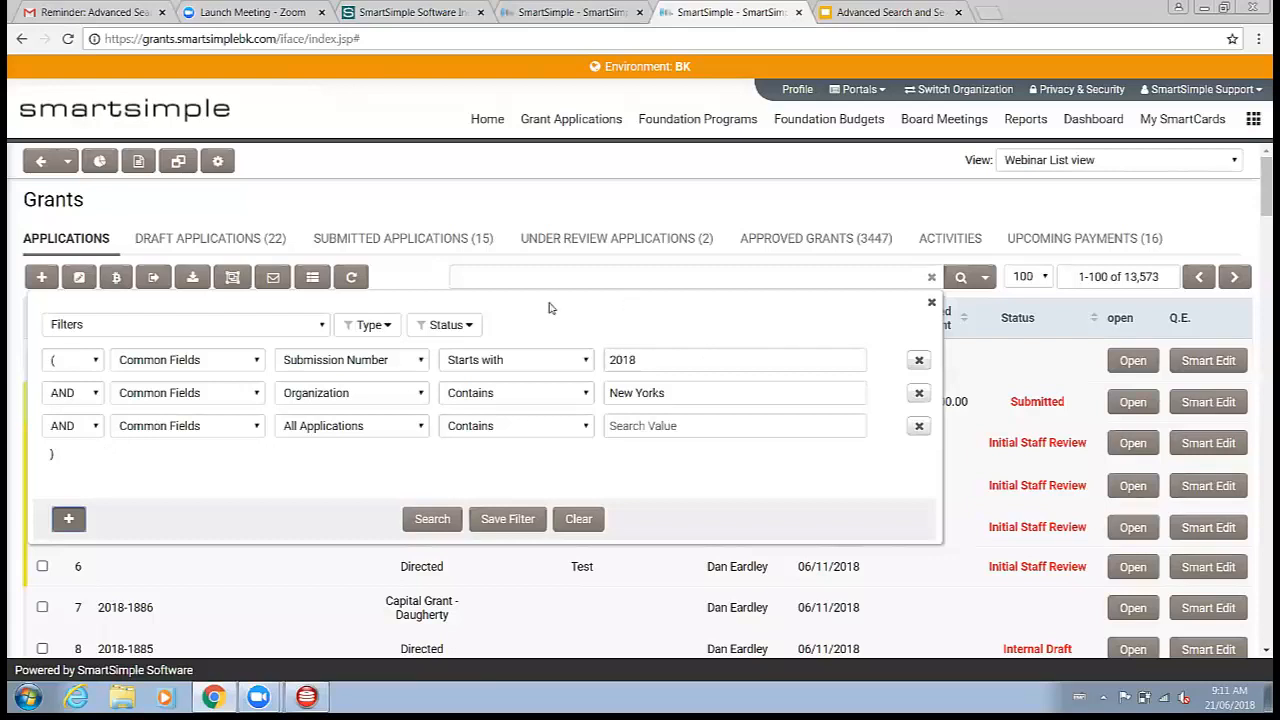
left_click(95, 427)
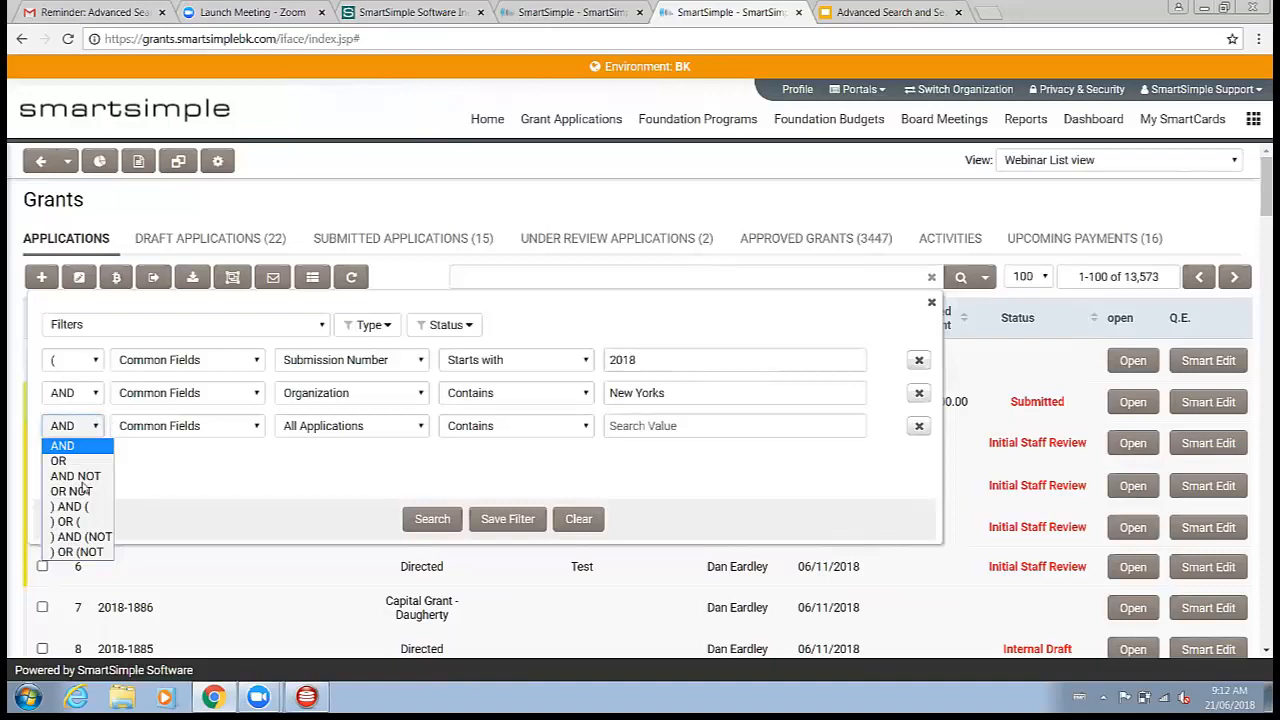
left_click(56, 523)
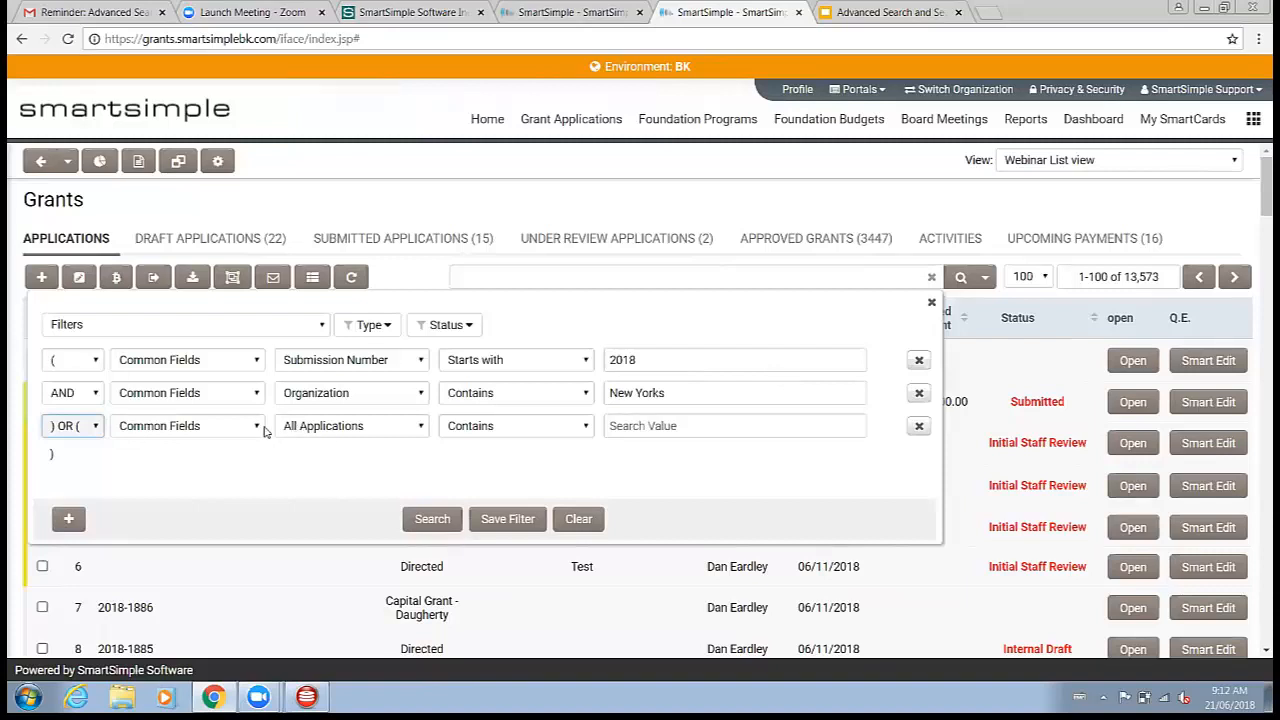
Step: Set the third criterion's field group to the Primary Contact Common Fields
left_click(288, 427)
left_click(270, 456)
left_click(240, 433)
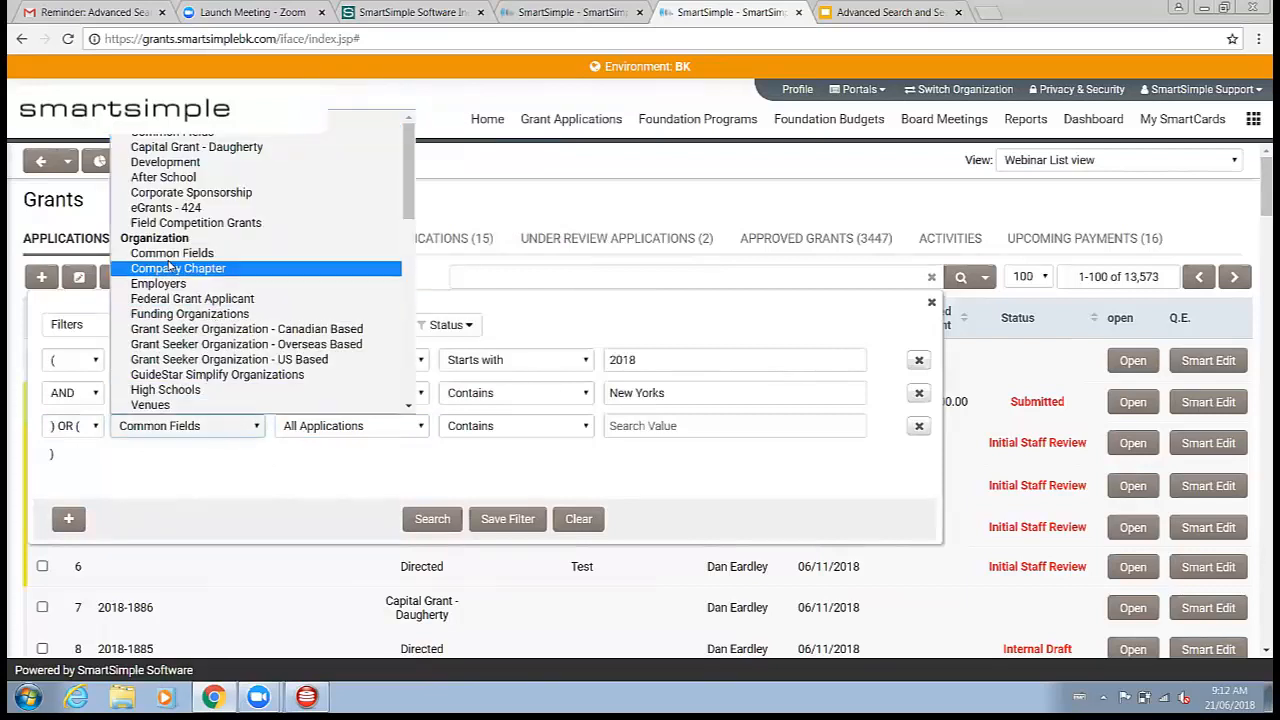
left_click(221, 478)
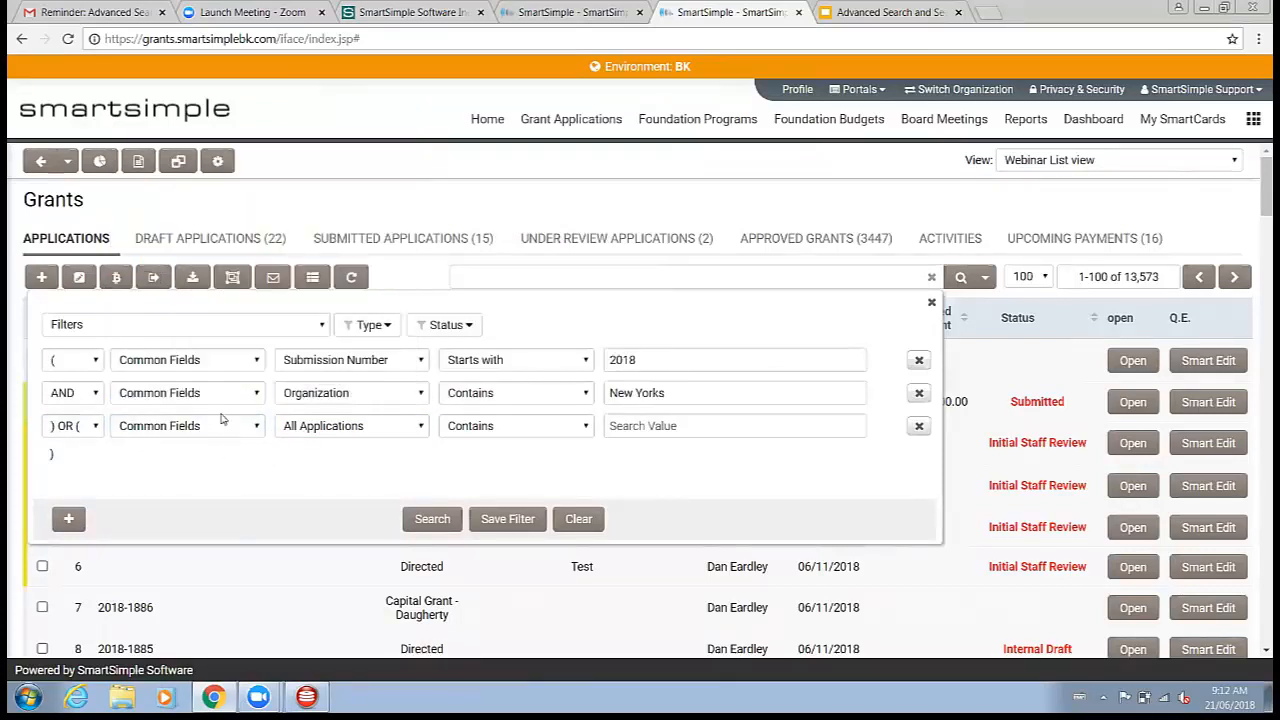
left_click(228, 428)
scroll(183, 292, "down", 3)
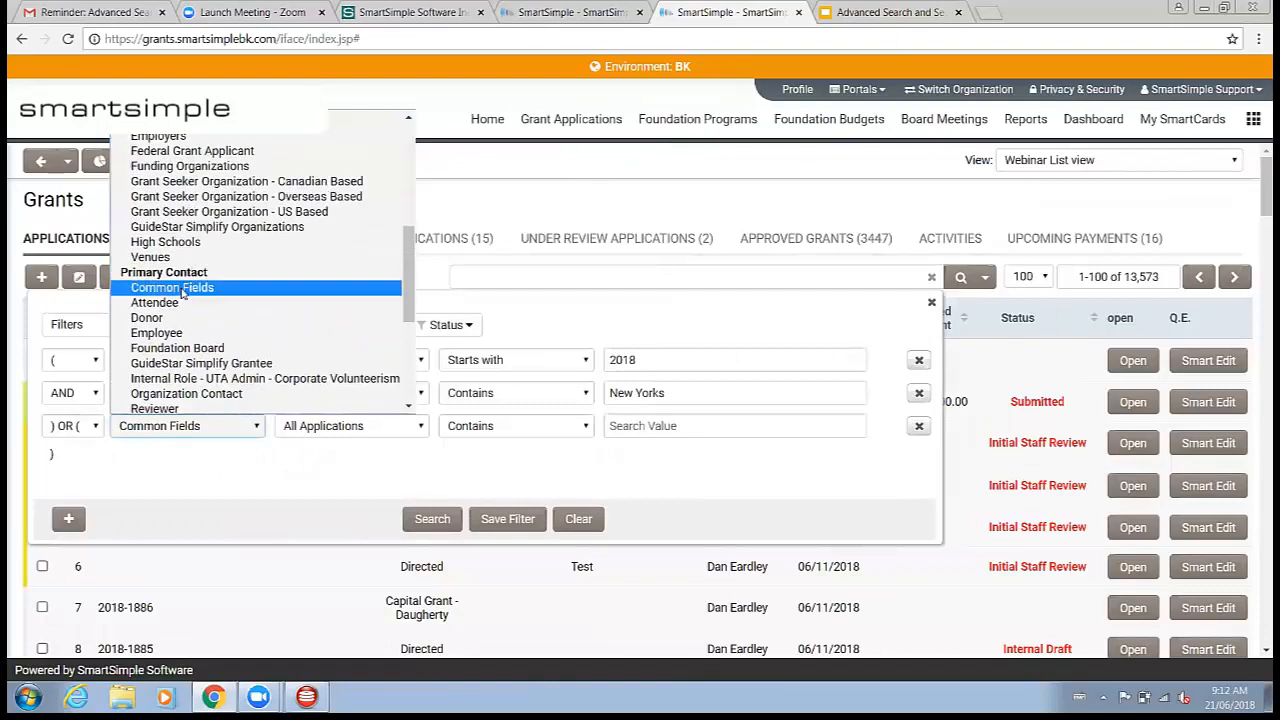
left_click(183, 292)
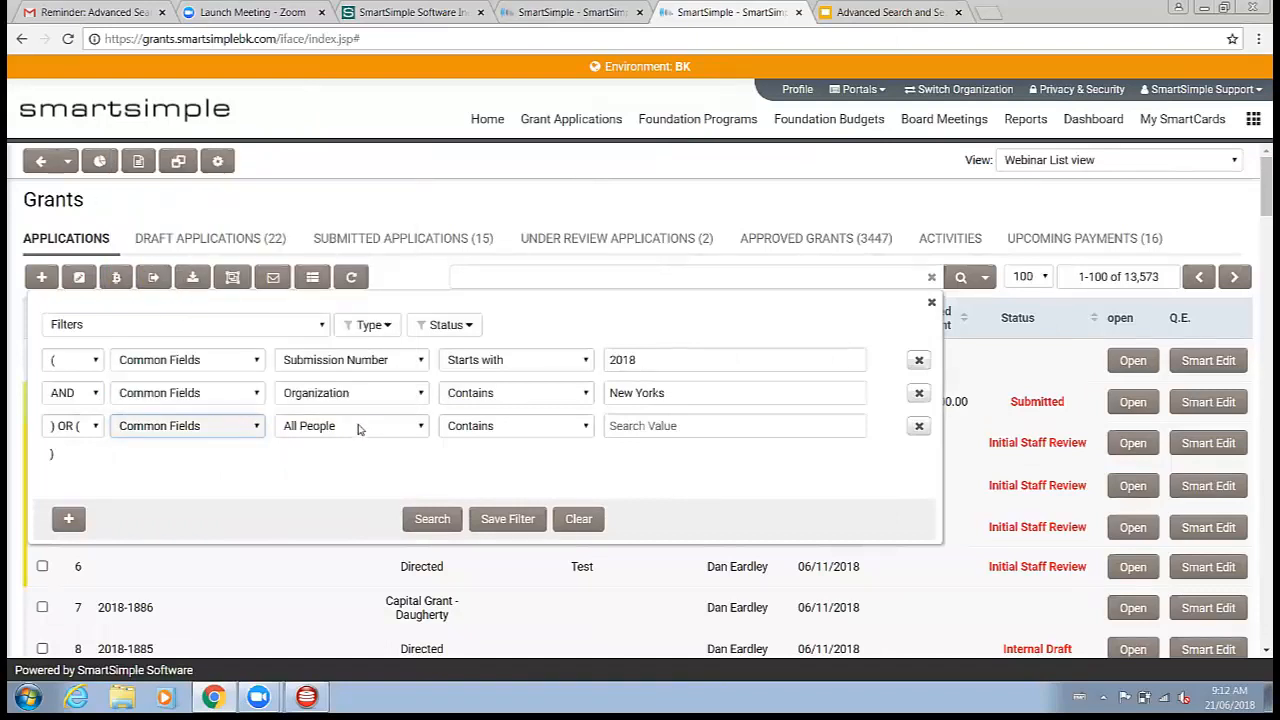
Step: Set the third criterion to the Full Name field with the Matches operator
left_click(358, 429)
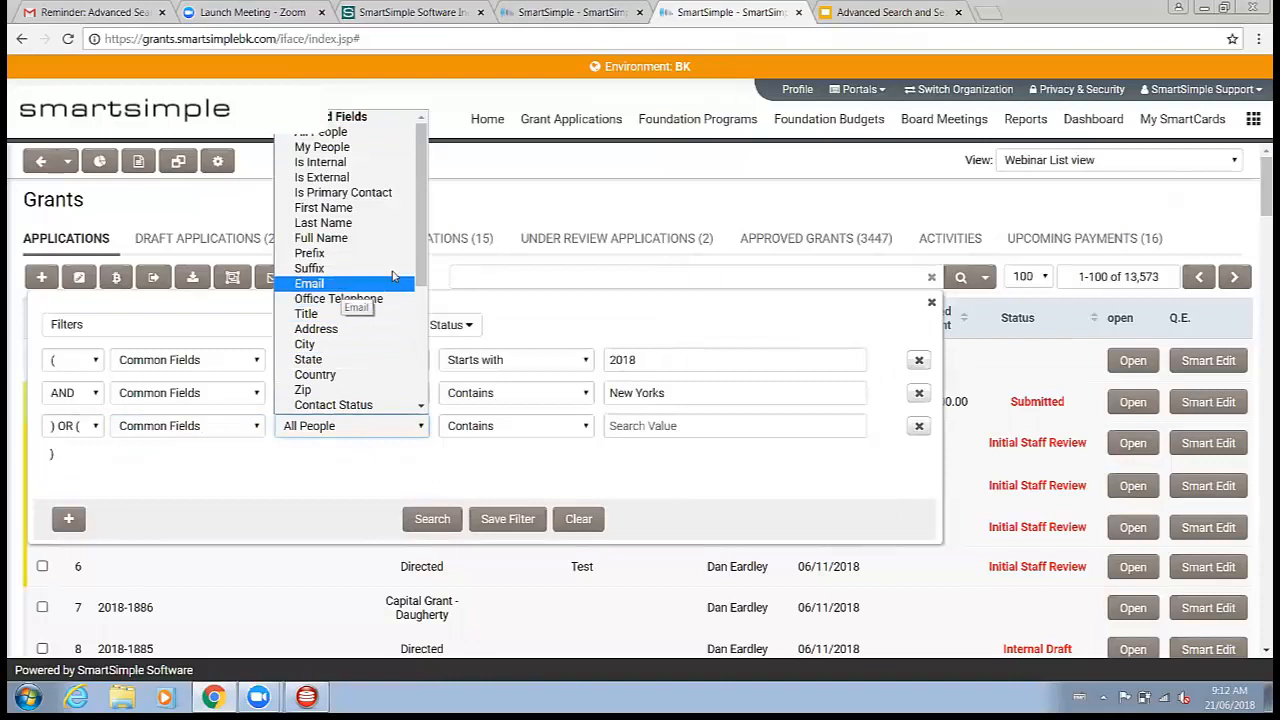
left_click(321, 238)
left_click(530, 428)
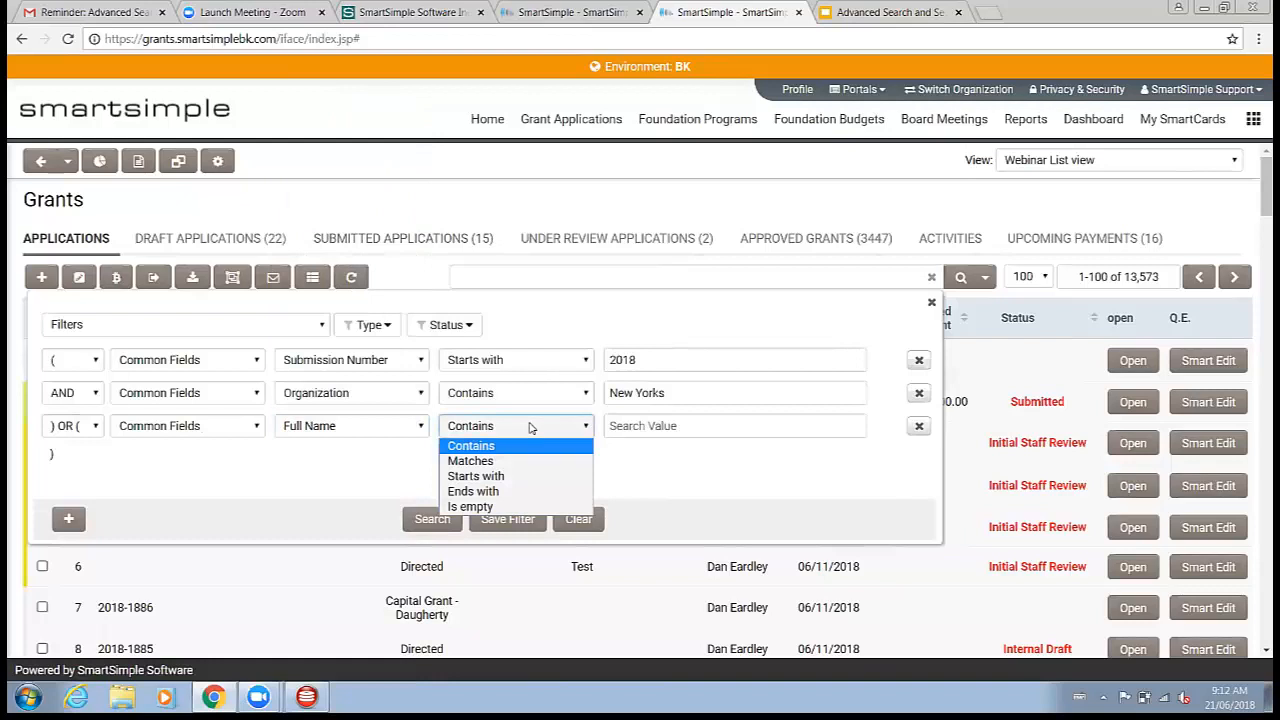
left_click(505, 461)
Step: Enter the primary contact's full name as the value and run the search
left_click(663, 425)
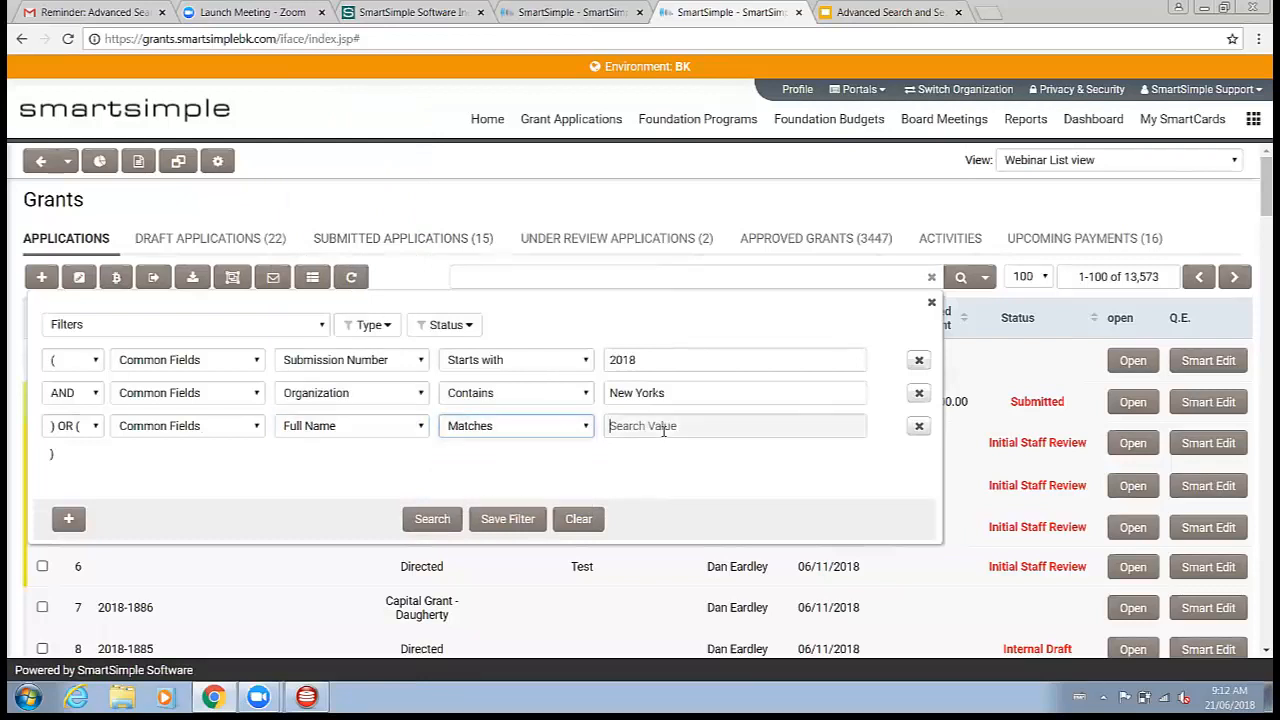
type("Dan")
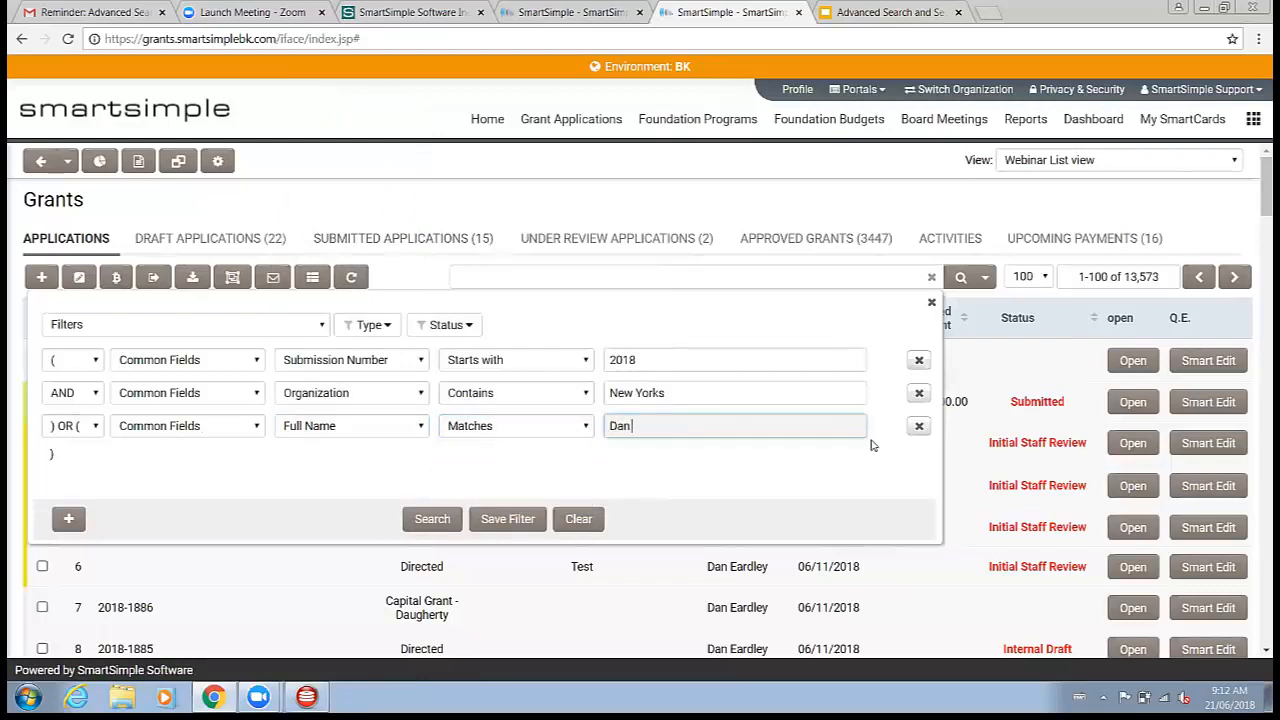
type("ley")
left_click(434, 519)
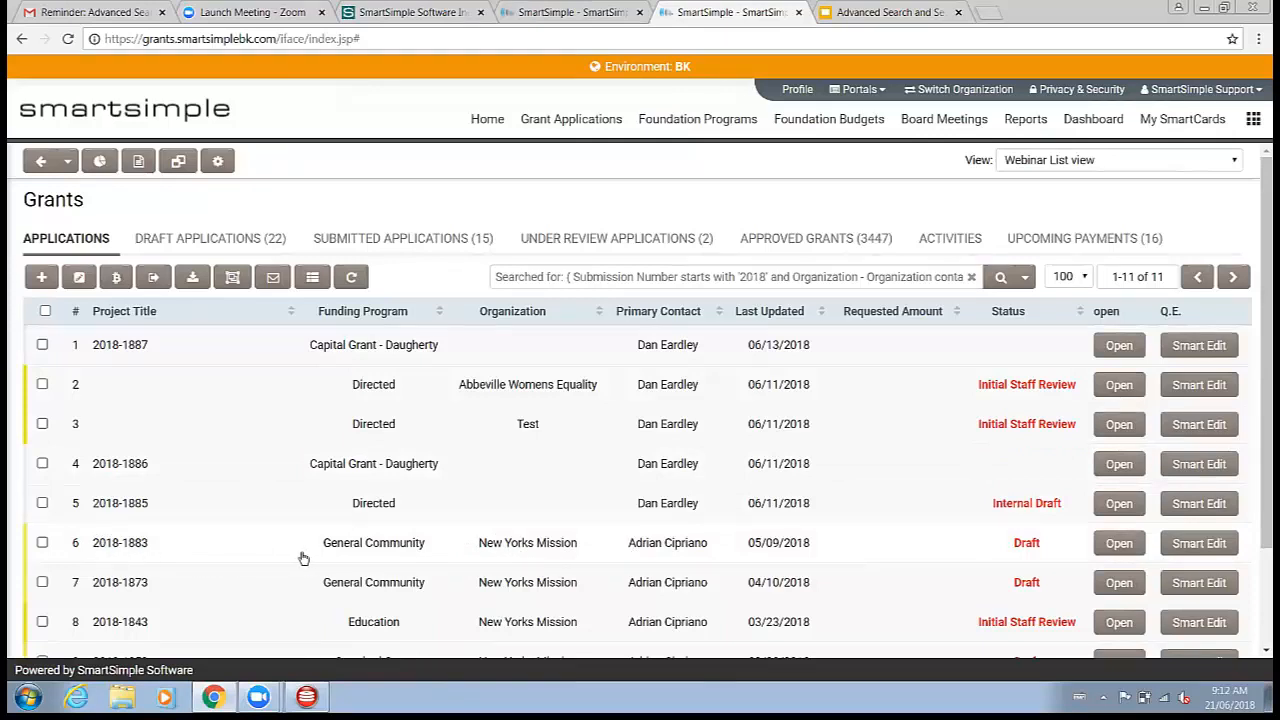
Step: Reopen the advanced search and add an AND criterion on Application Common Fields, Date Created
left_click(1025, 279)
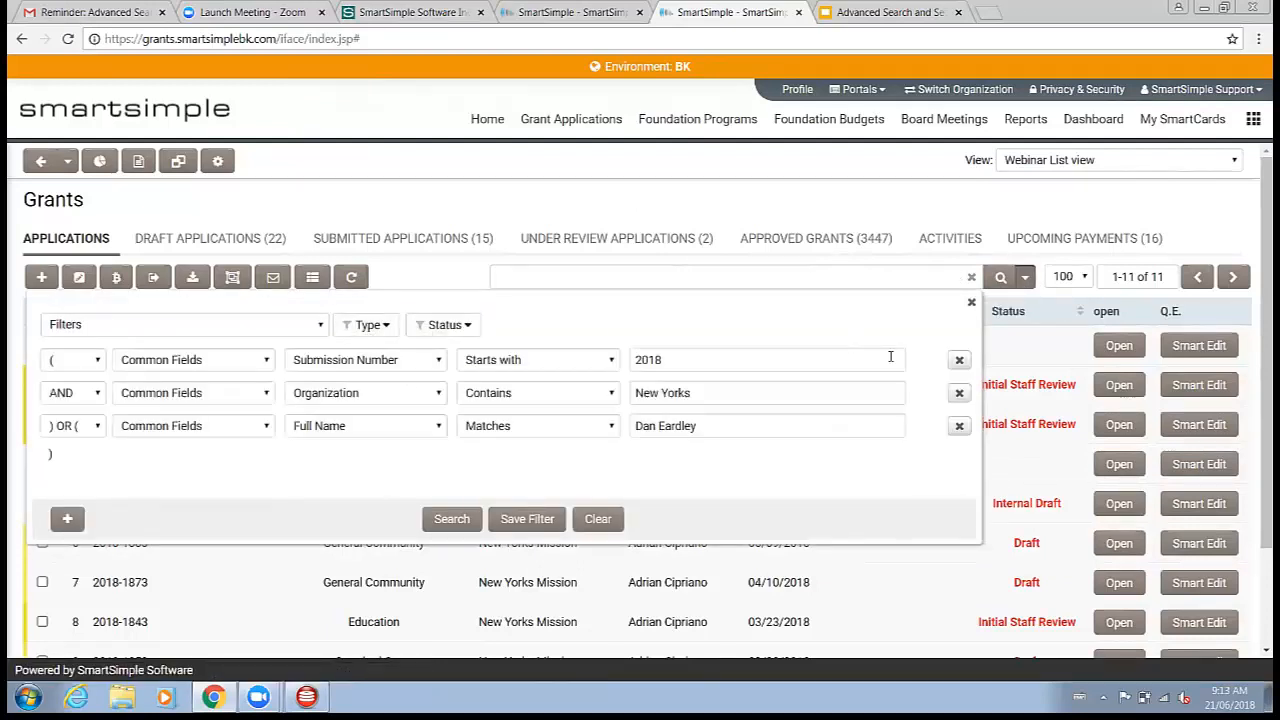
left_click(58, 528)
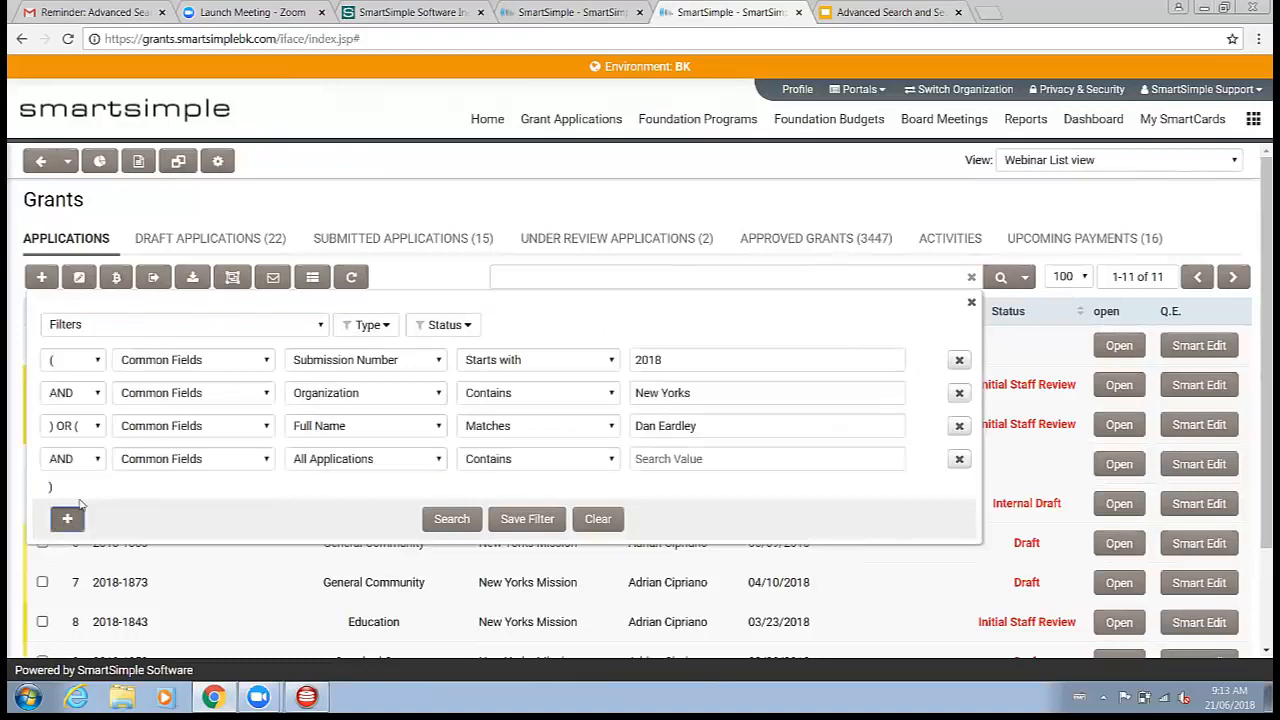
left_click(160, 463)
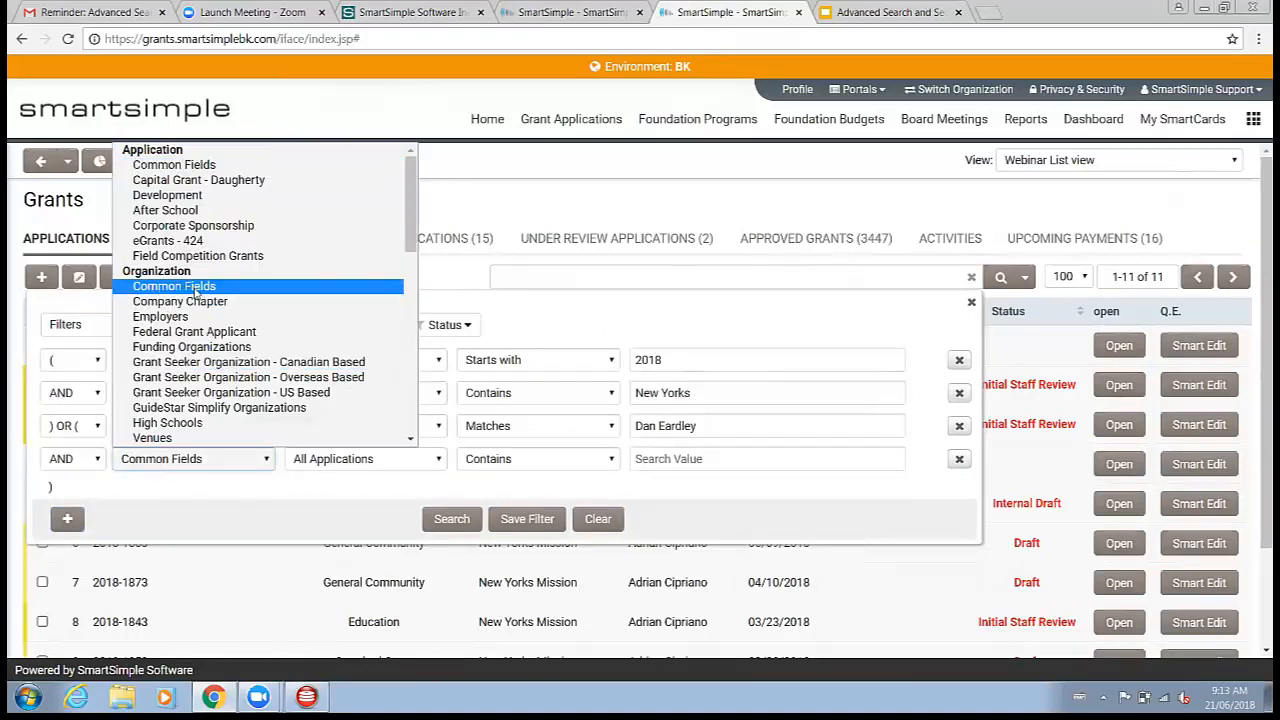
left_click(174, 165)
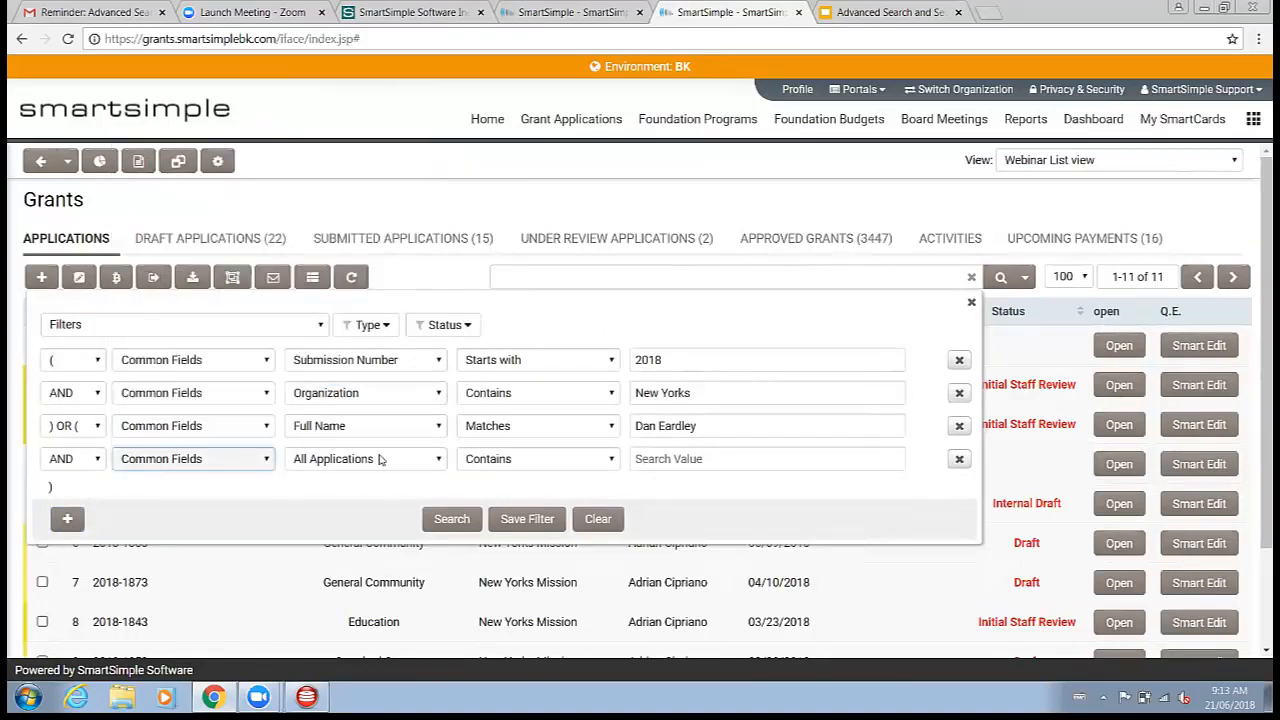
left_click(380, 459)
left_click(362, 331)
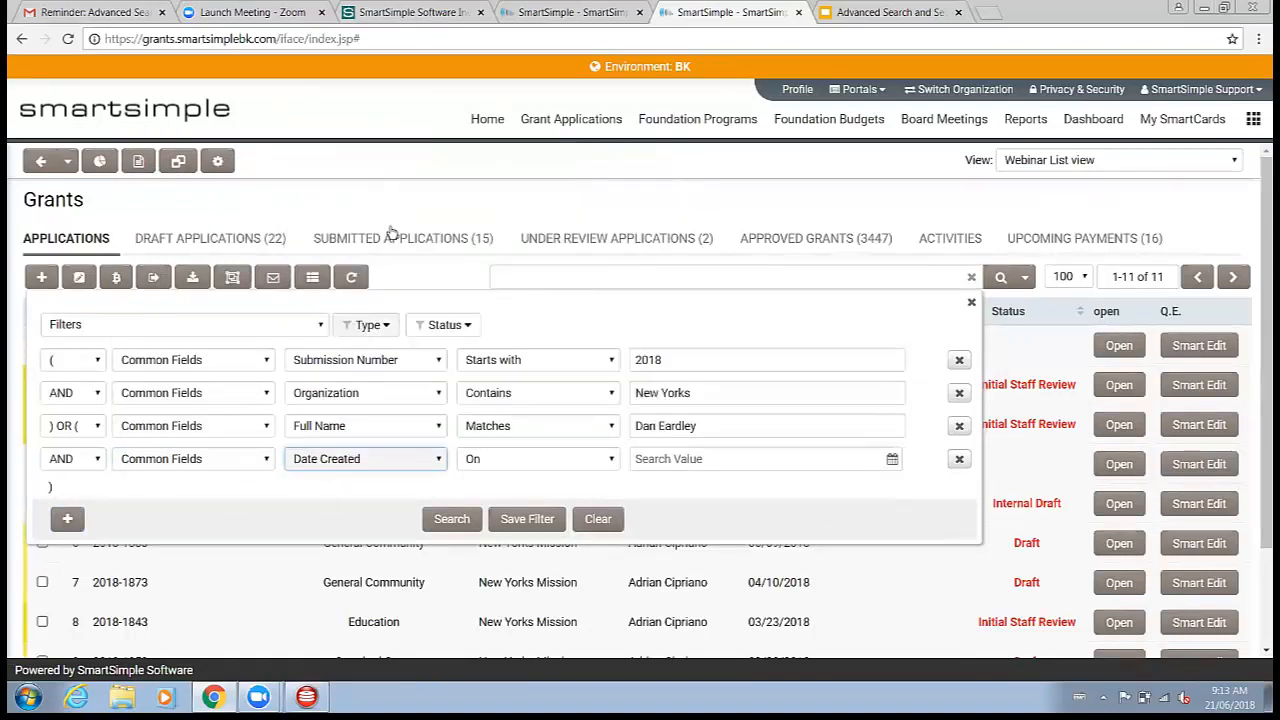
Step: Set the Date Created criterion to Within the next X days with value 10
left_click(533, 462)
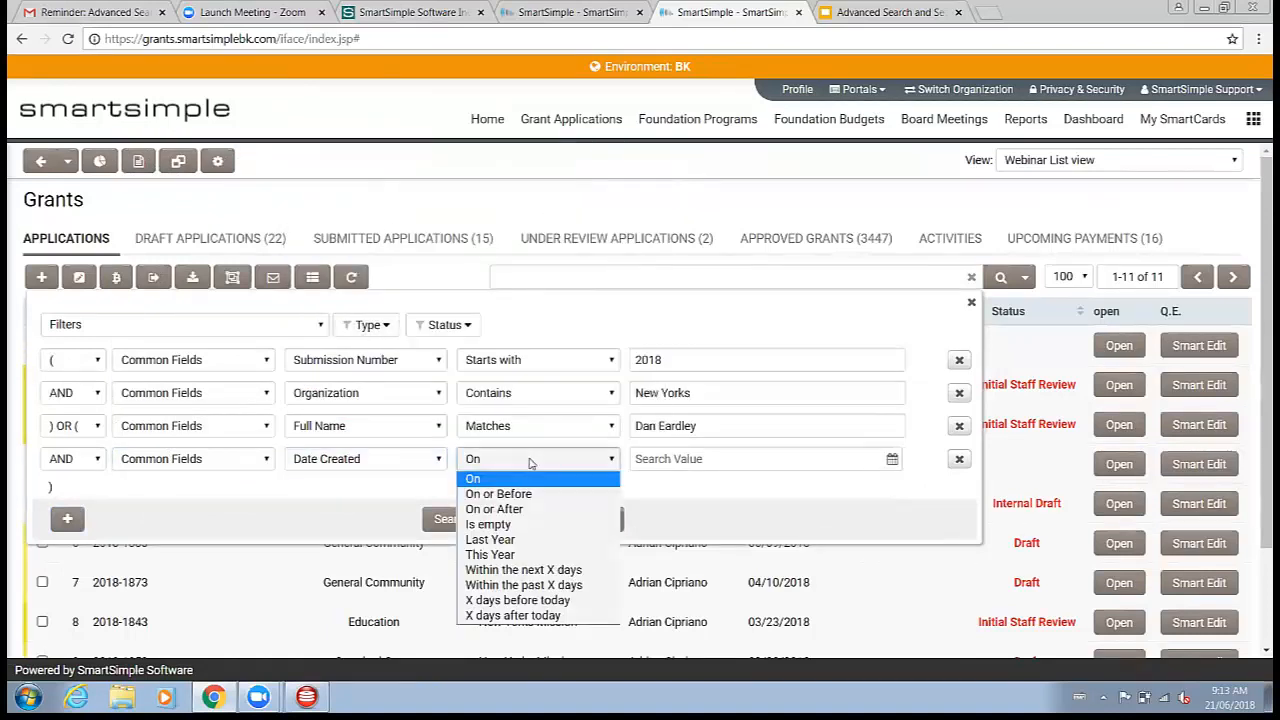
left_click(810, 456)
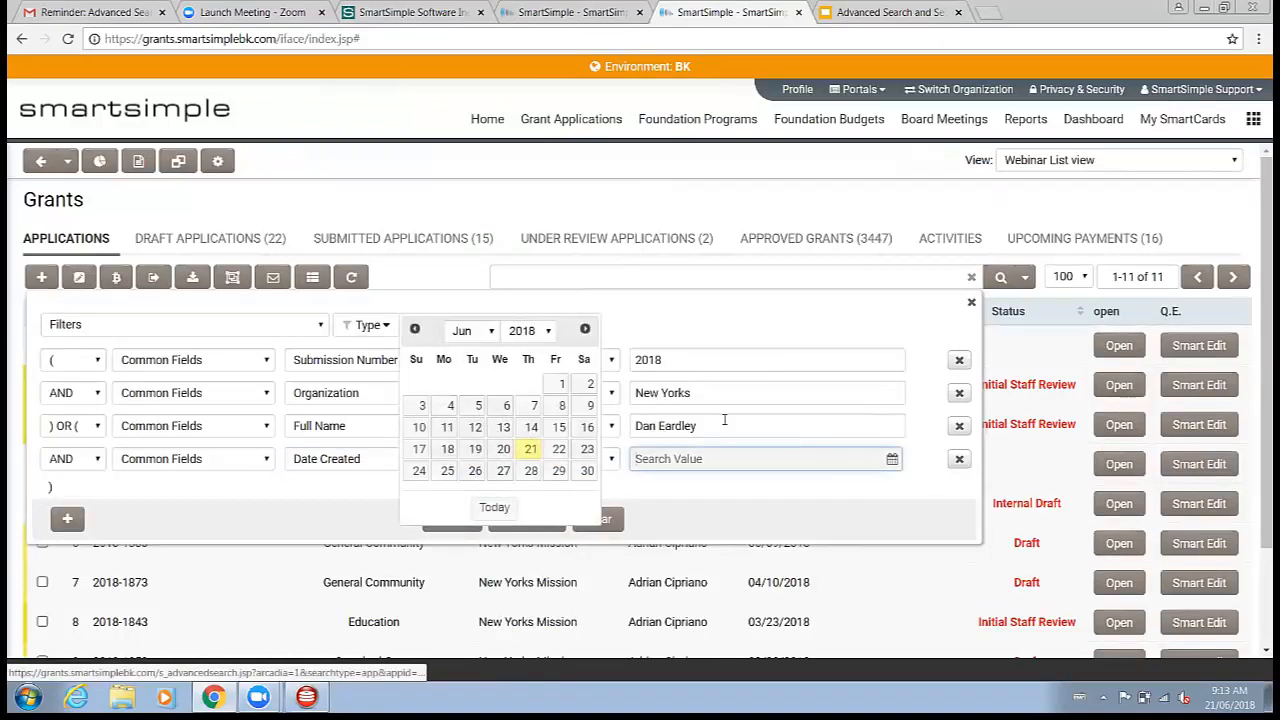
left_click(732, 489)
left_click(572, 462)
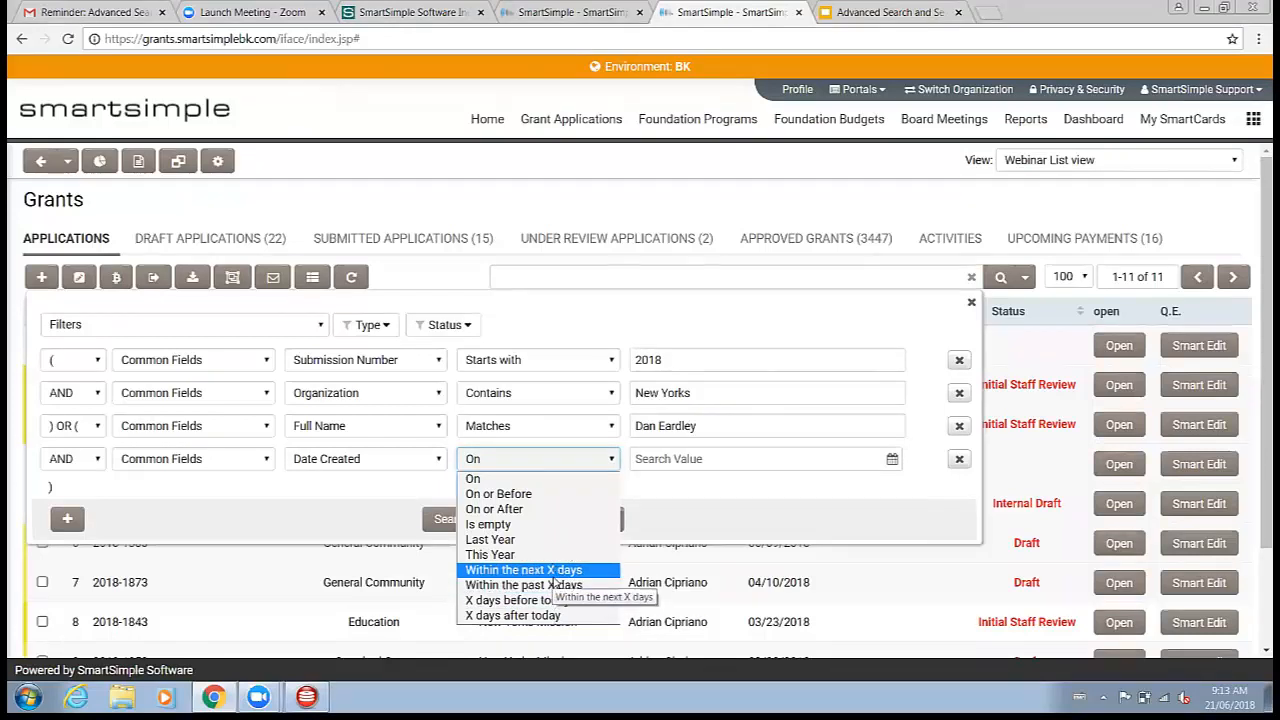
left_click(552, 576)
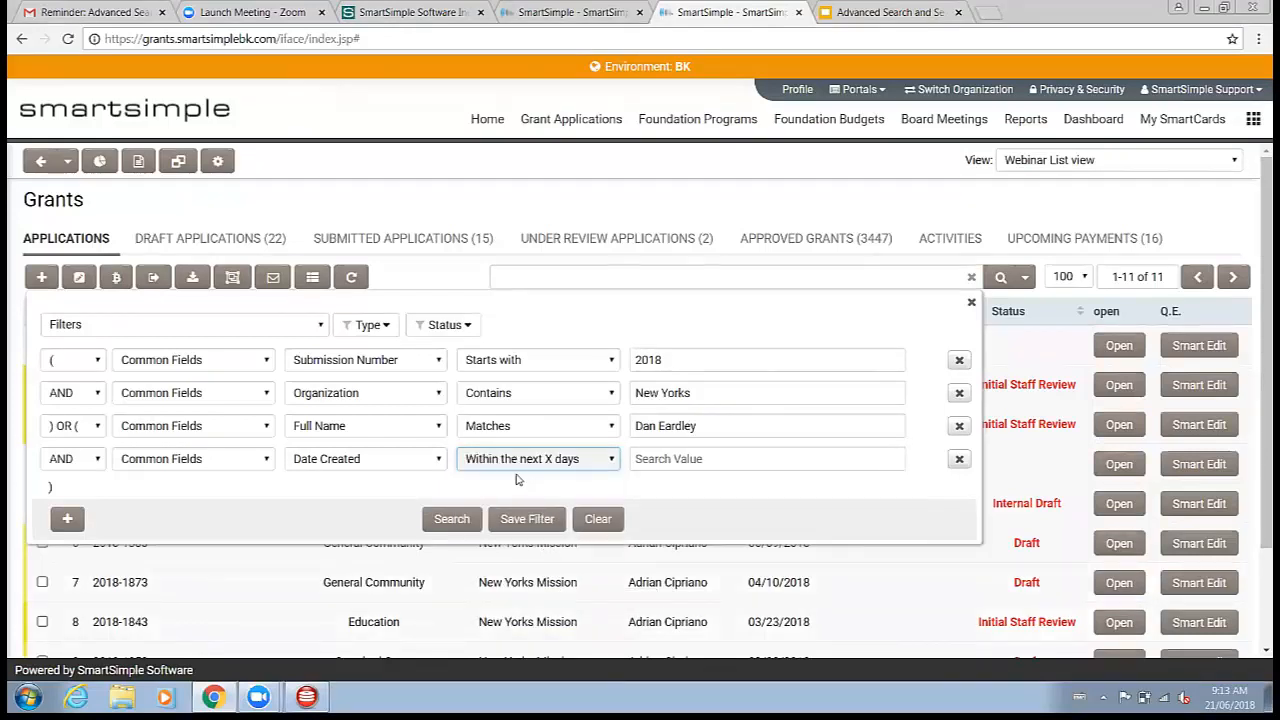
left_click(405, 466)
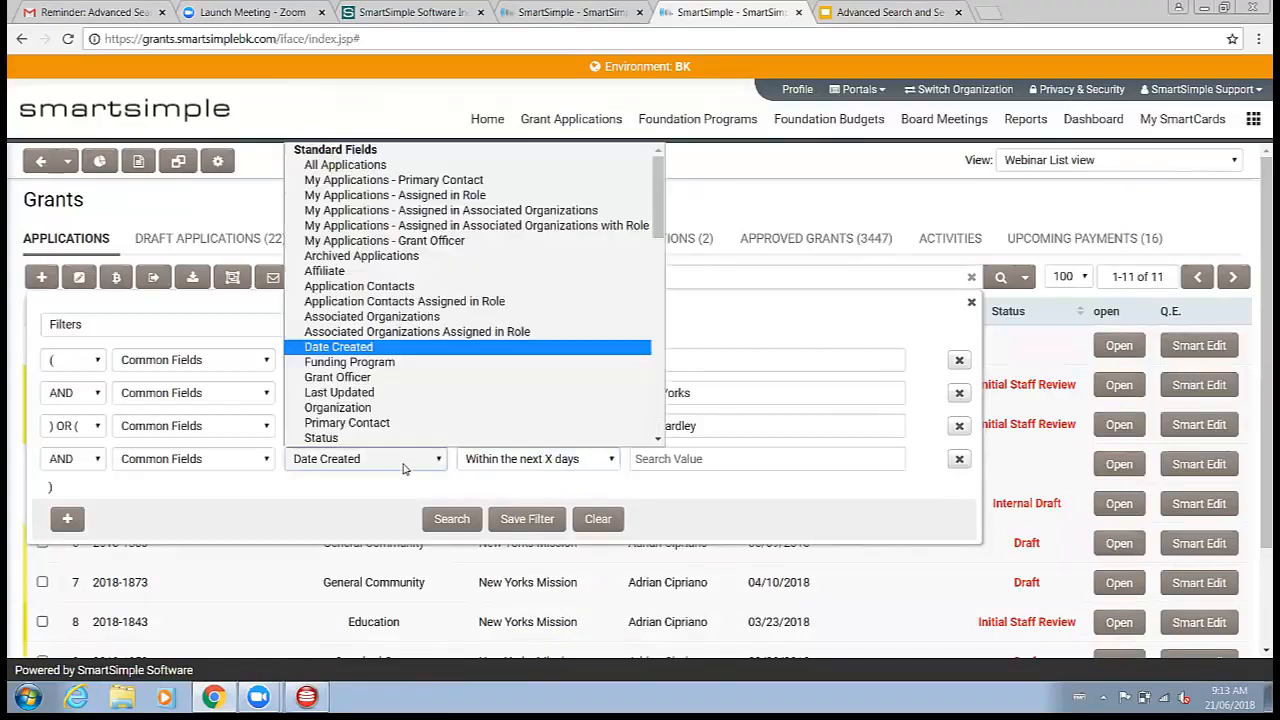
left_click(418, 478)
left_click(688, 461)
type("10")
left_click(693, 487)
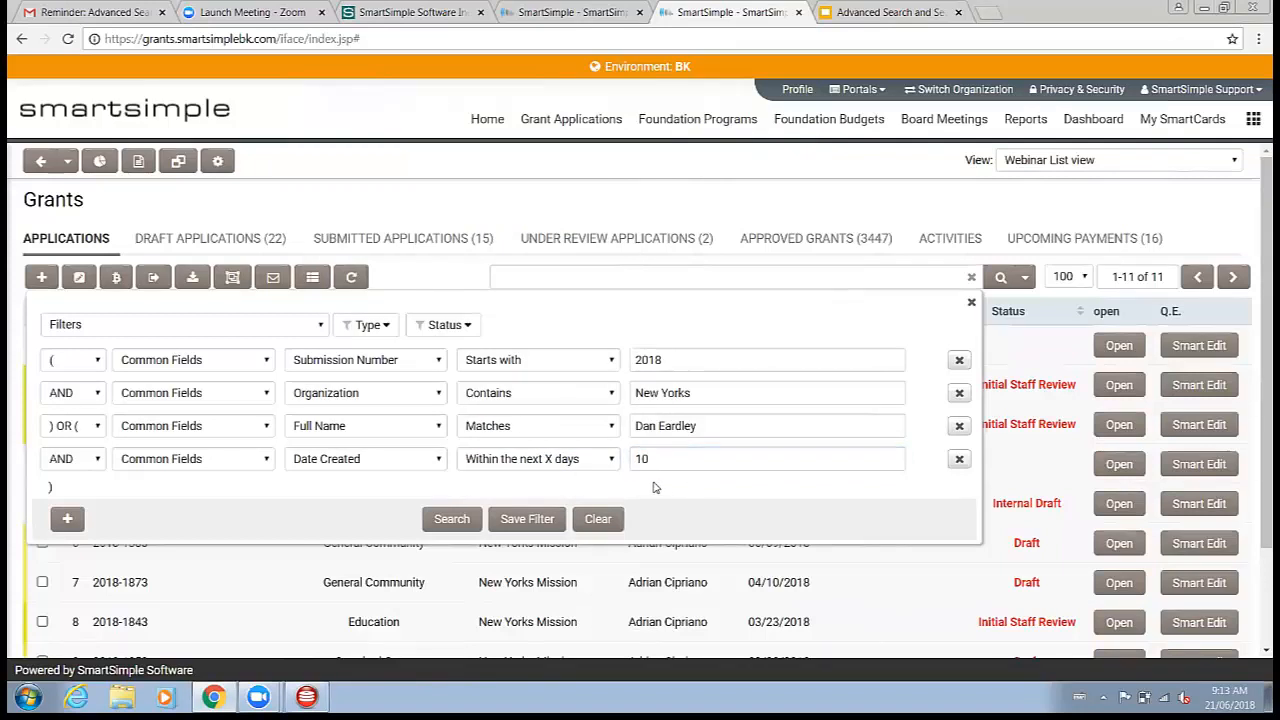
Step: Close the advanced search panel without applying the date criterion
left_click(591, 360)
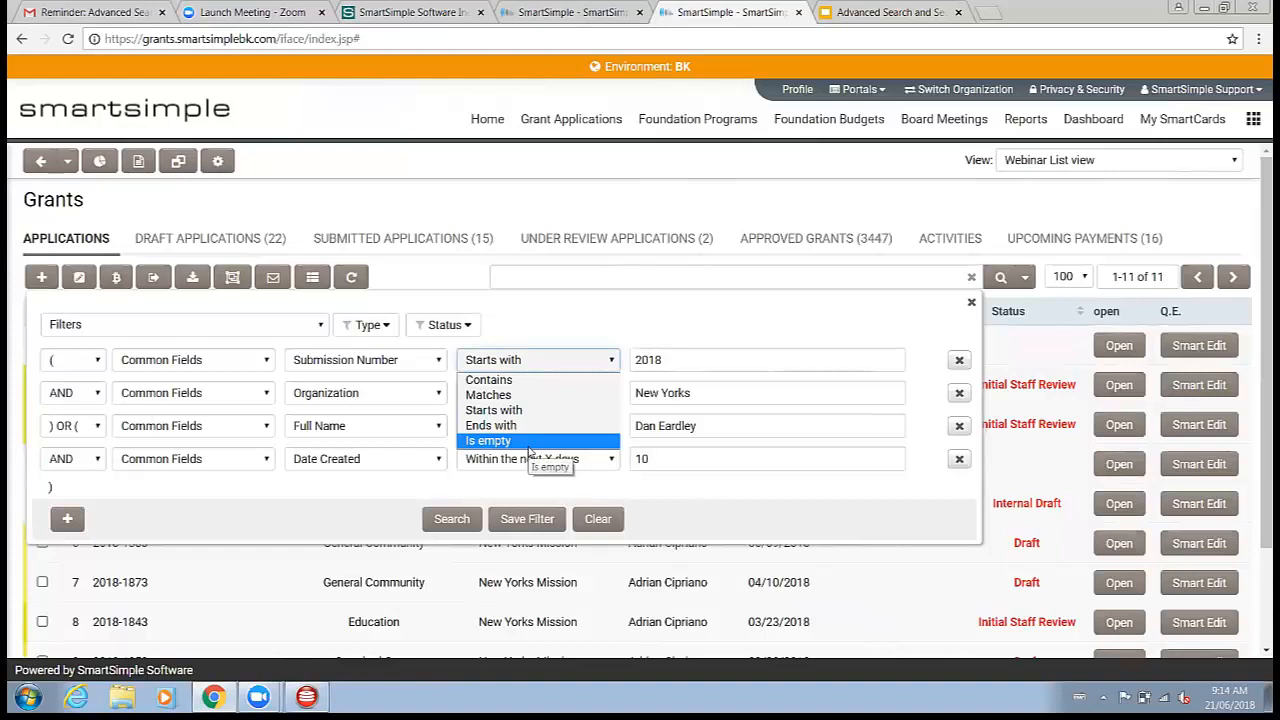
left_click(680, 480)
left_click(973, 304)
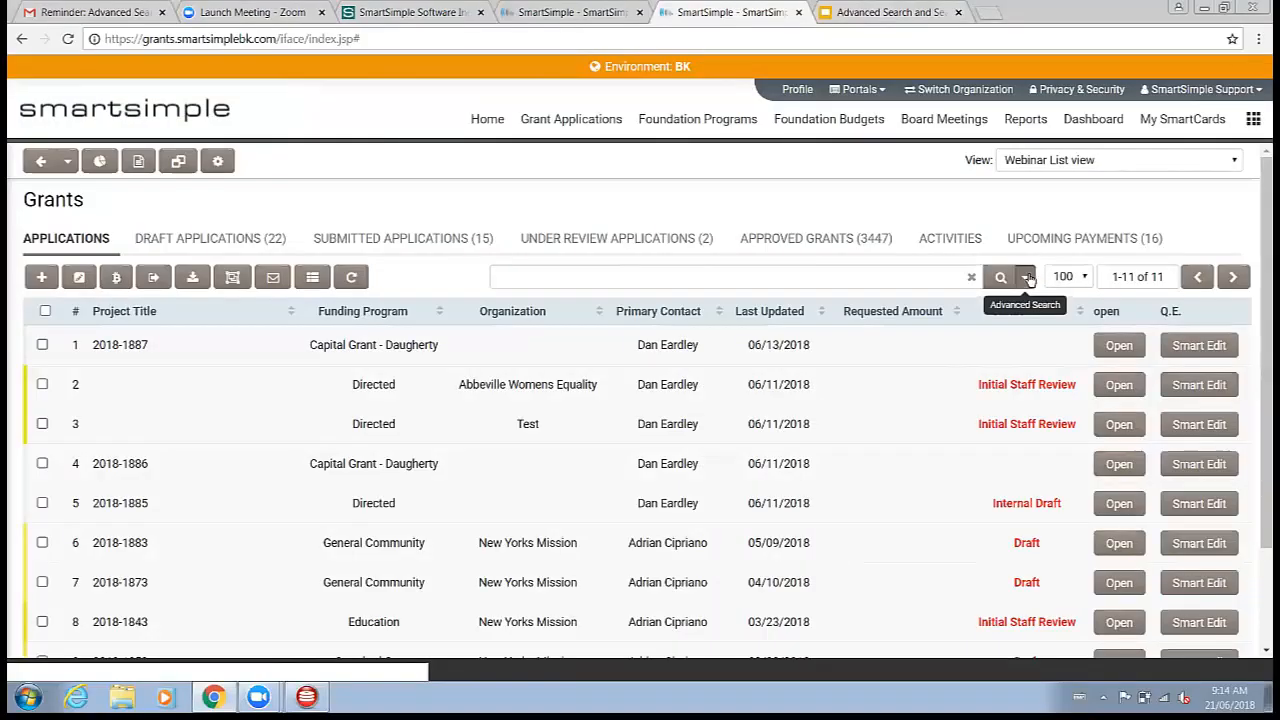
Step: Reopen the advanced search and browse the list of recent, personal and system filters
left_click(1000, 276)
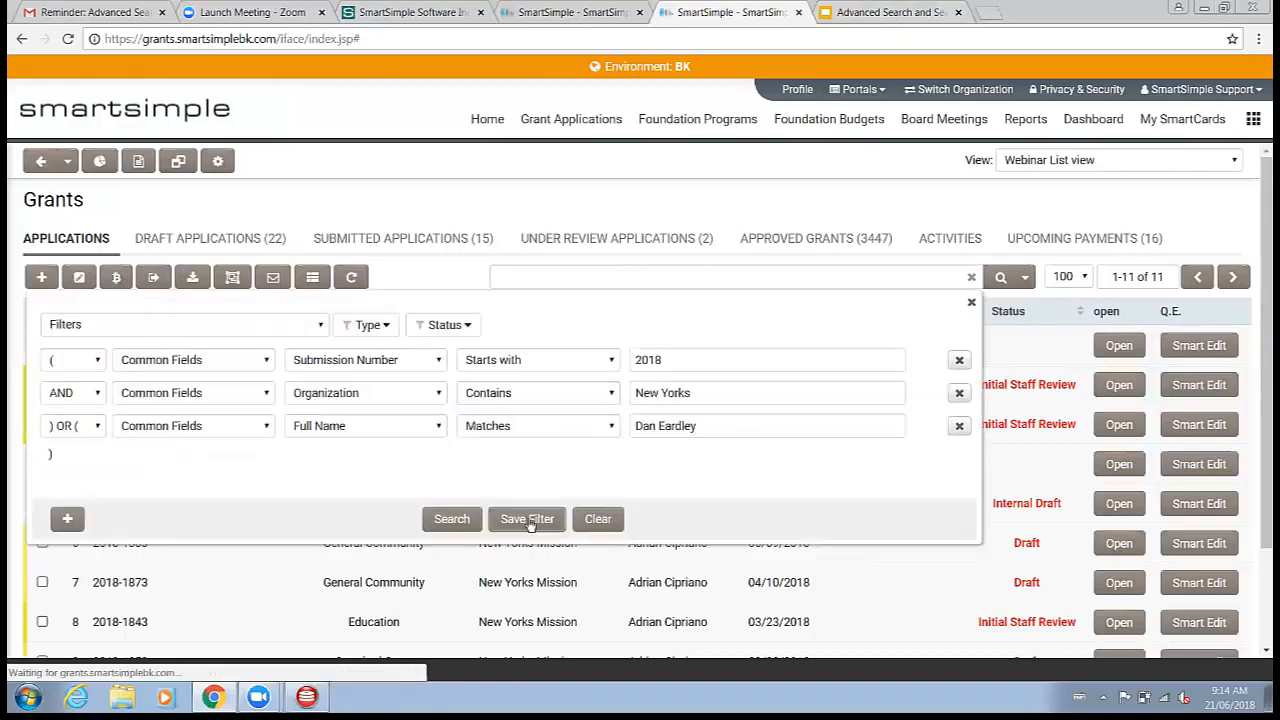
left_click(288, 331)
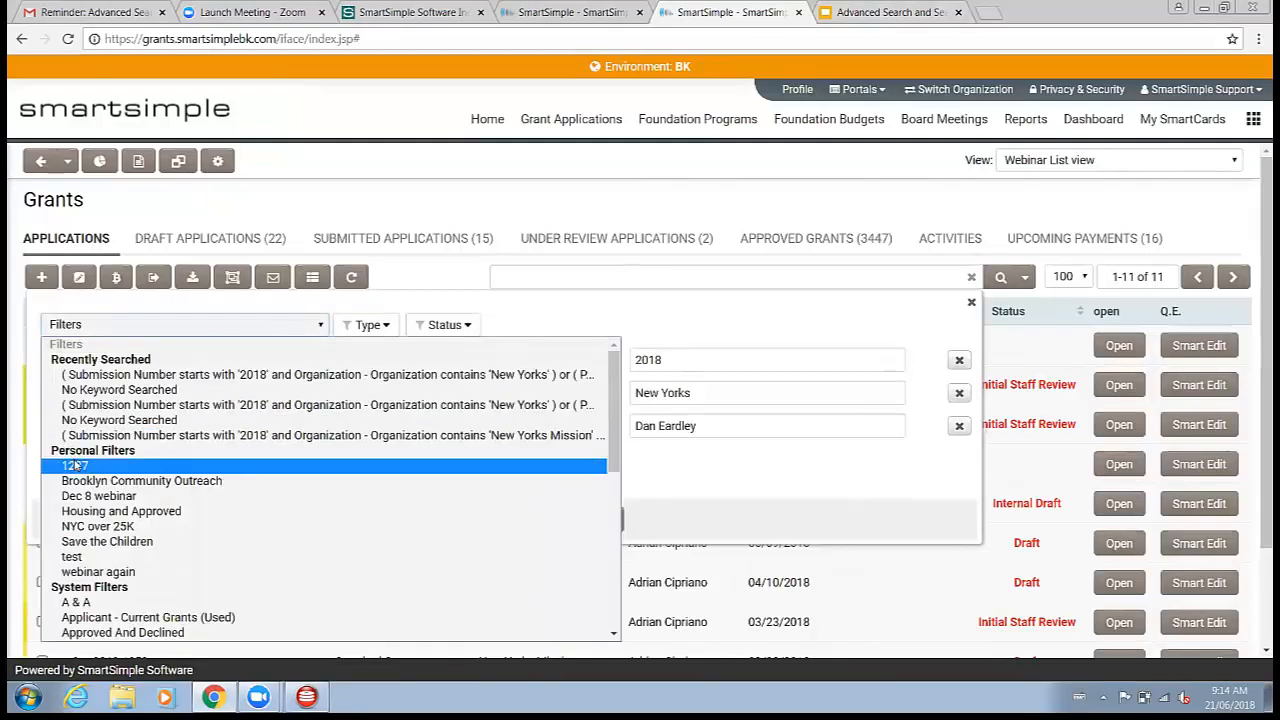
scroll(85, 600, "down", 3)
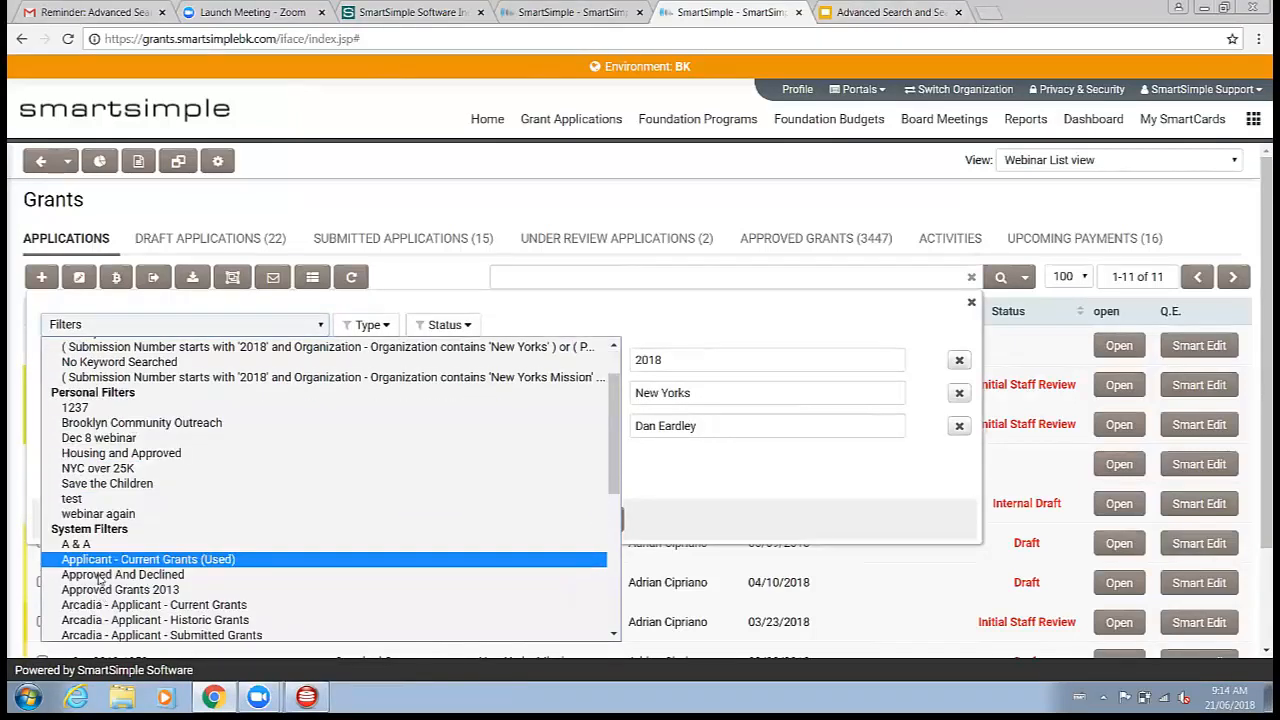
left_click(768, 456)
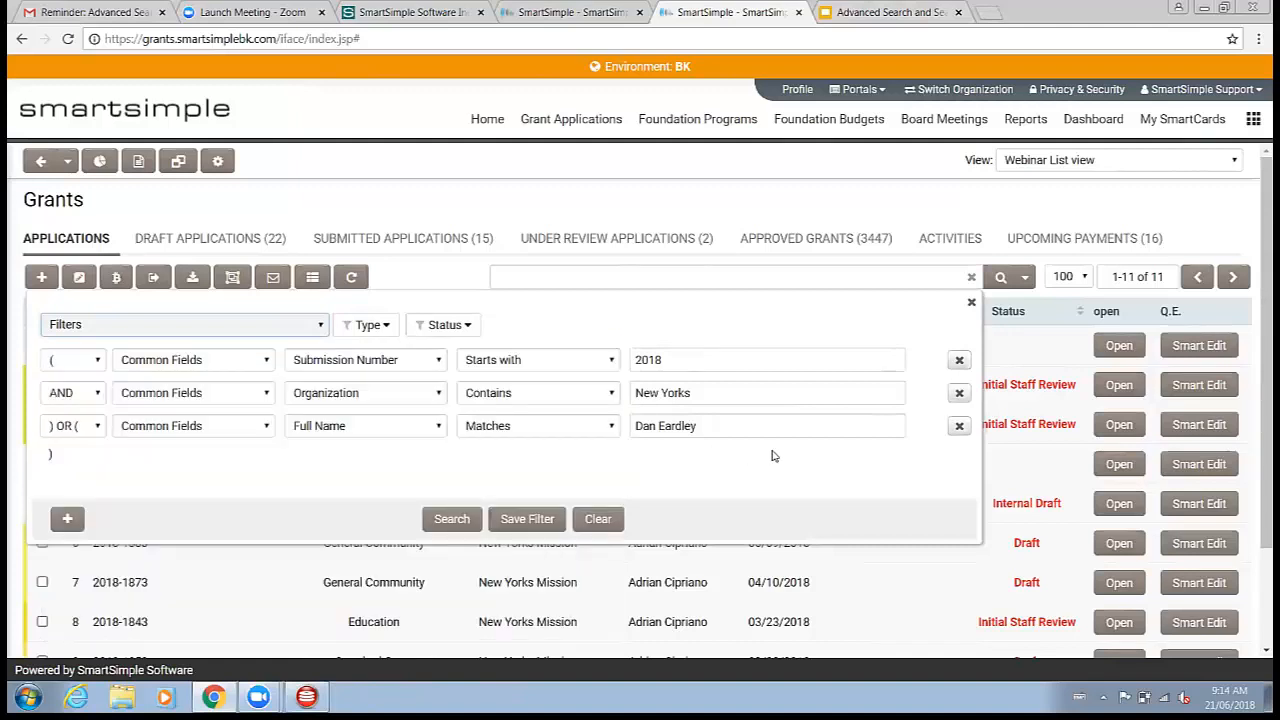
Step: Save the current search as a filter named 1237 2
left_click(545, 524)
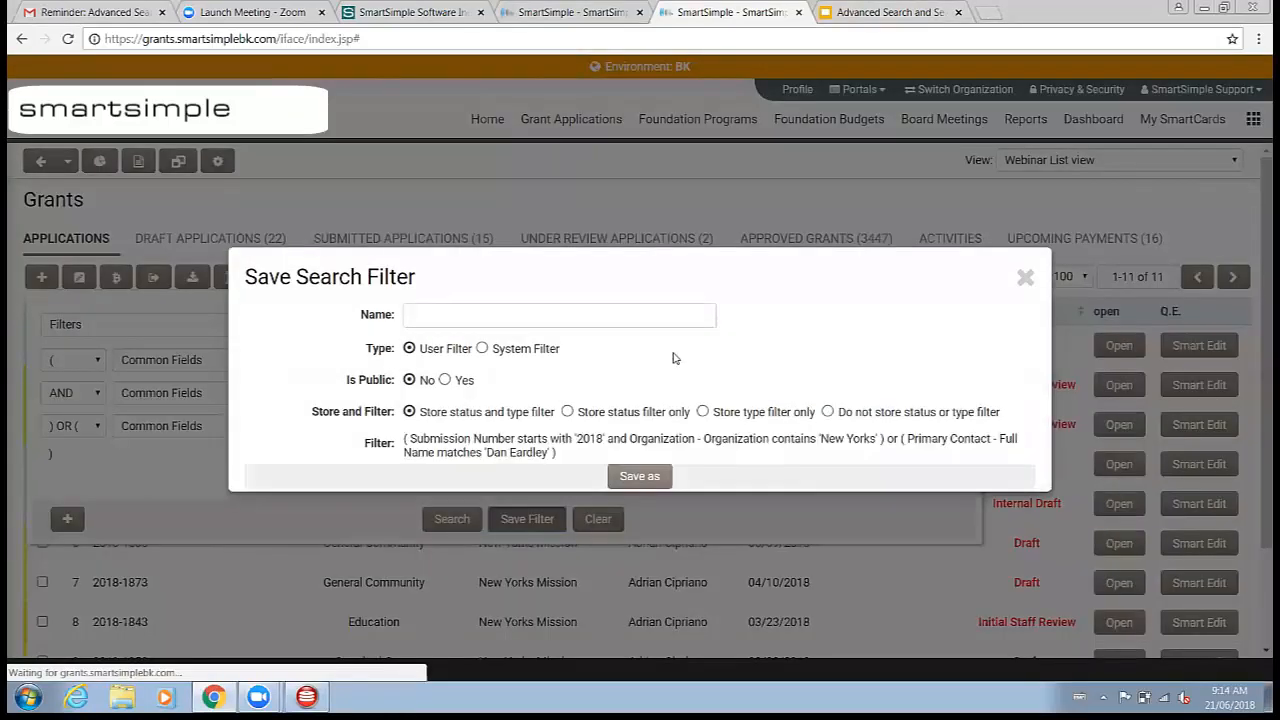
left_click(645, 320)
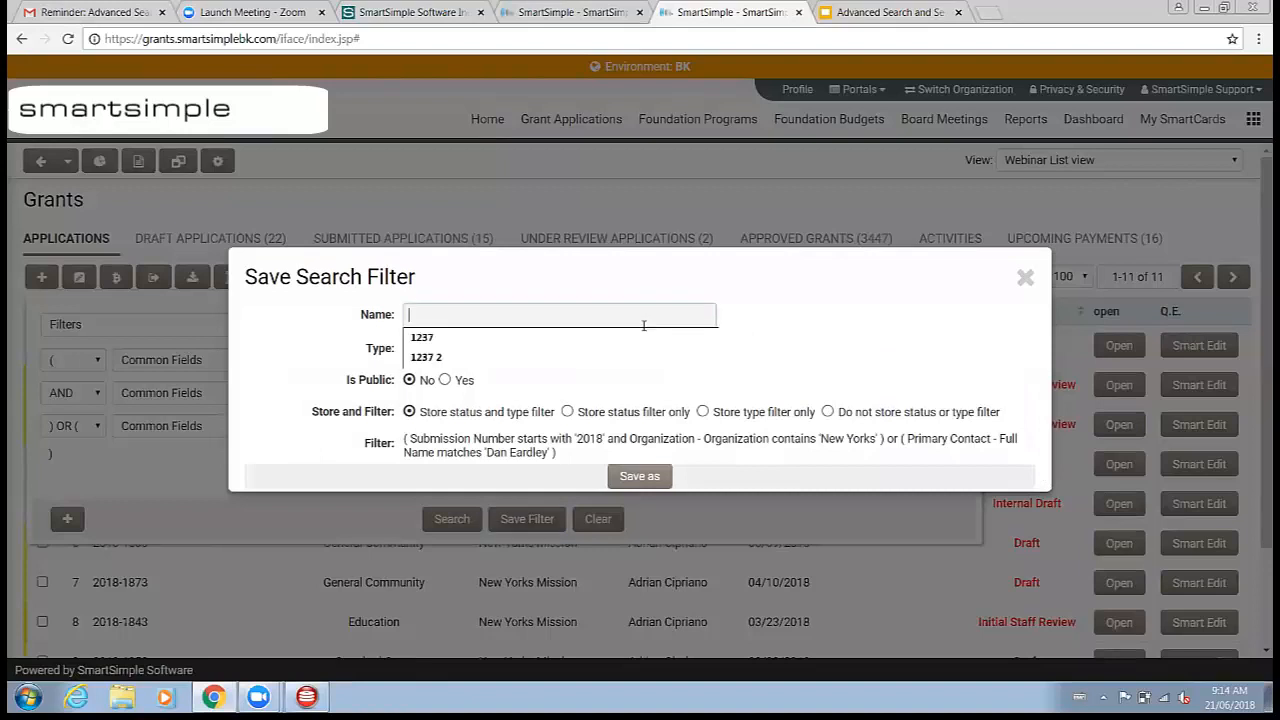
type("1237 2")
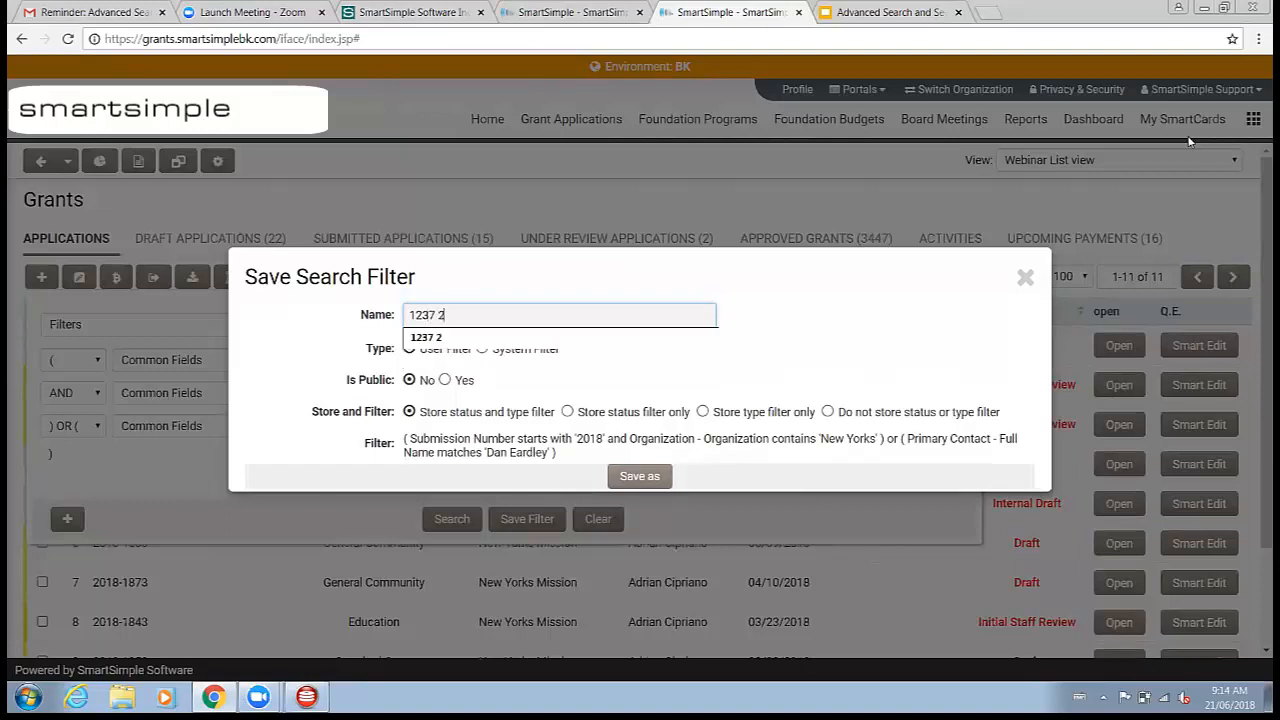
left_click(826, 367)
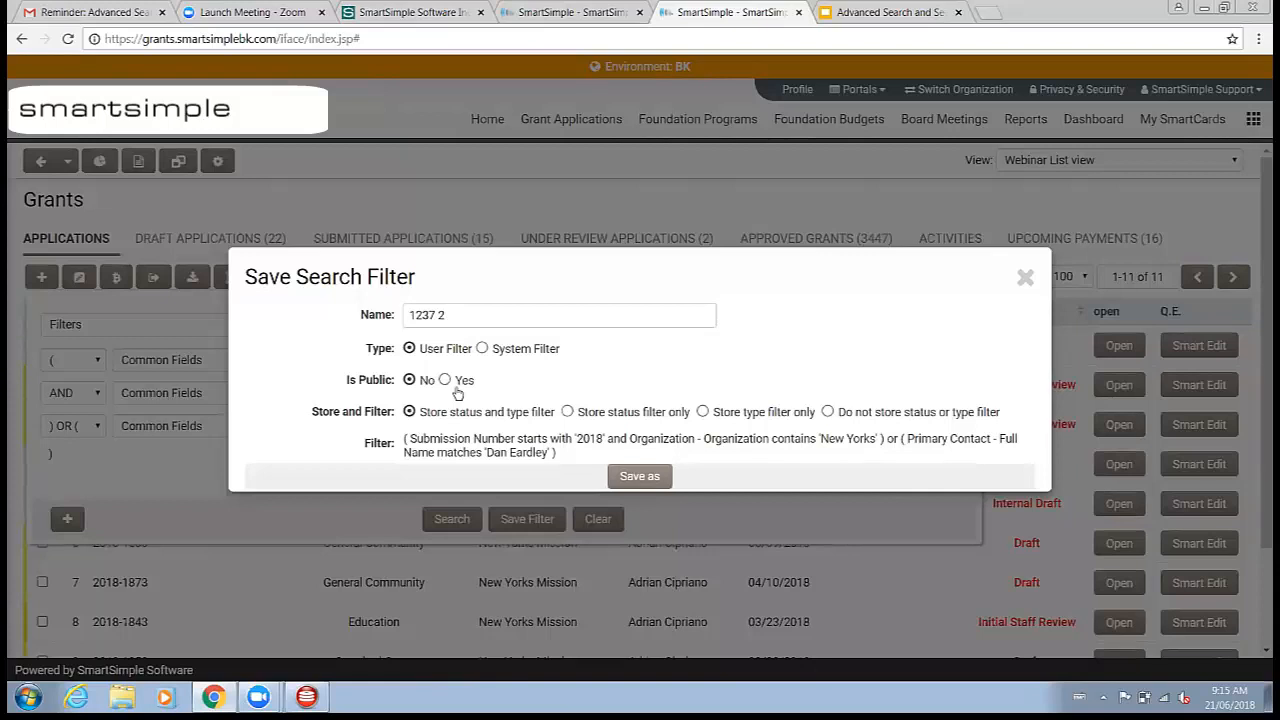
Step: Make the filter public, set it not to store status or type filter, and save it as a new filter
left_click(445, 380)
left_click(630, 418)
left_click(712, 415)
left_click(828, 412)
left_click_drag(405, 440, 576, 457)
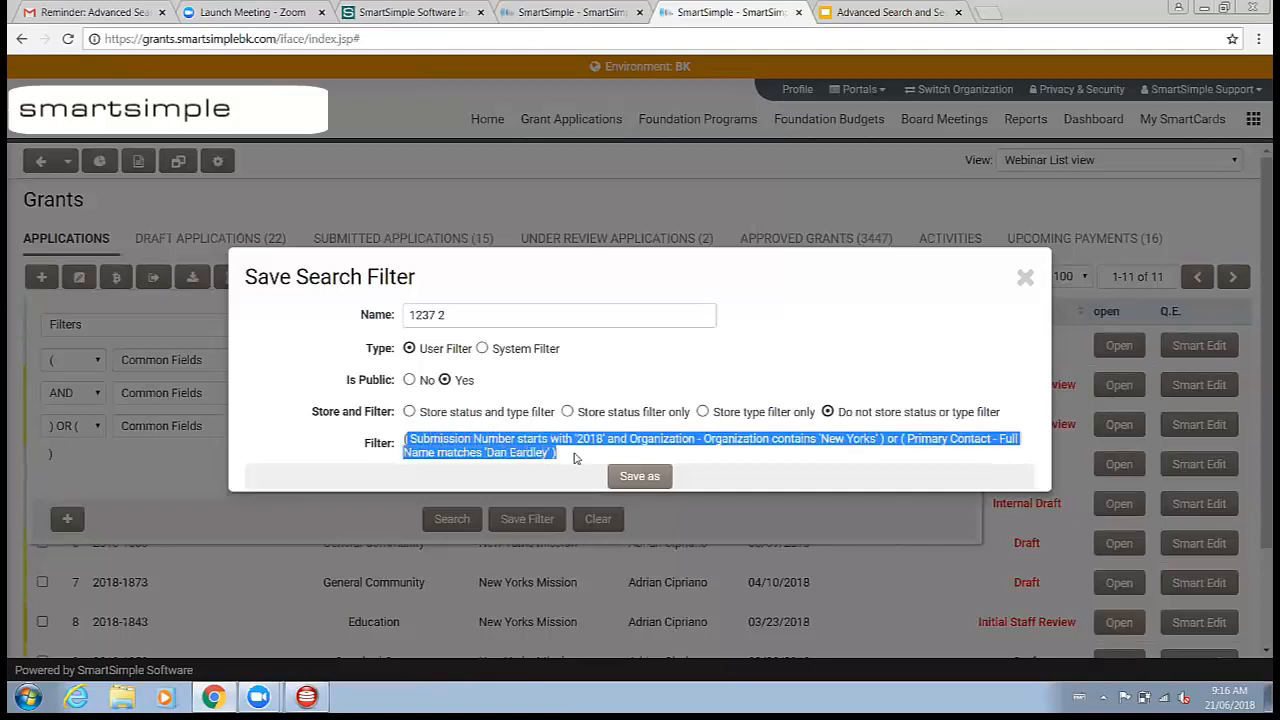
left_click(576, 457)
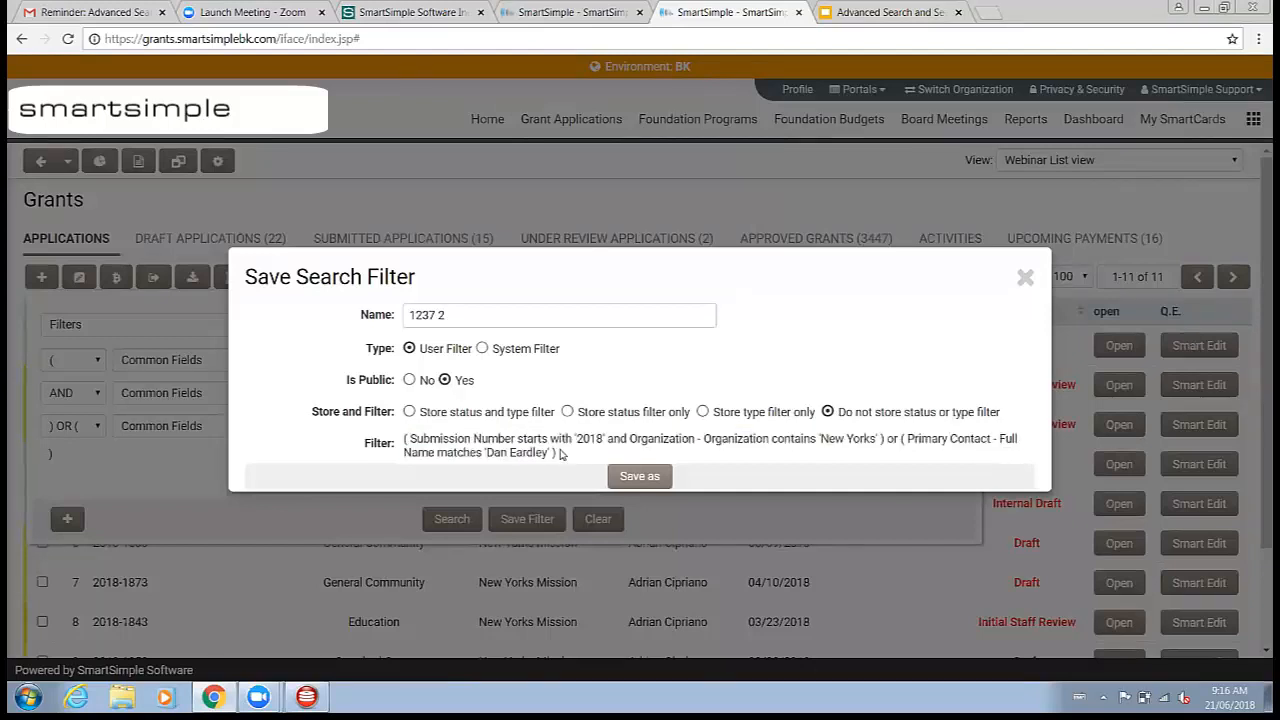
left_click_drag(555, 455, 510, 452)
left_click(423, 437)
left_click(477, 422)
left_click(638, 476)
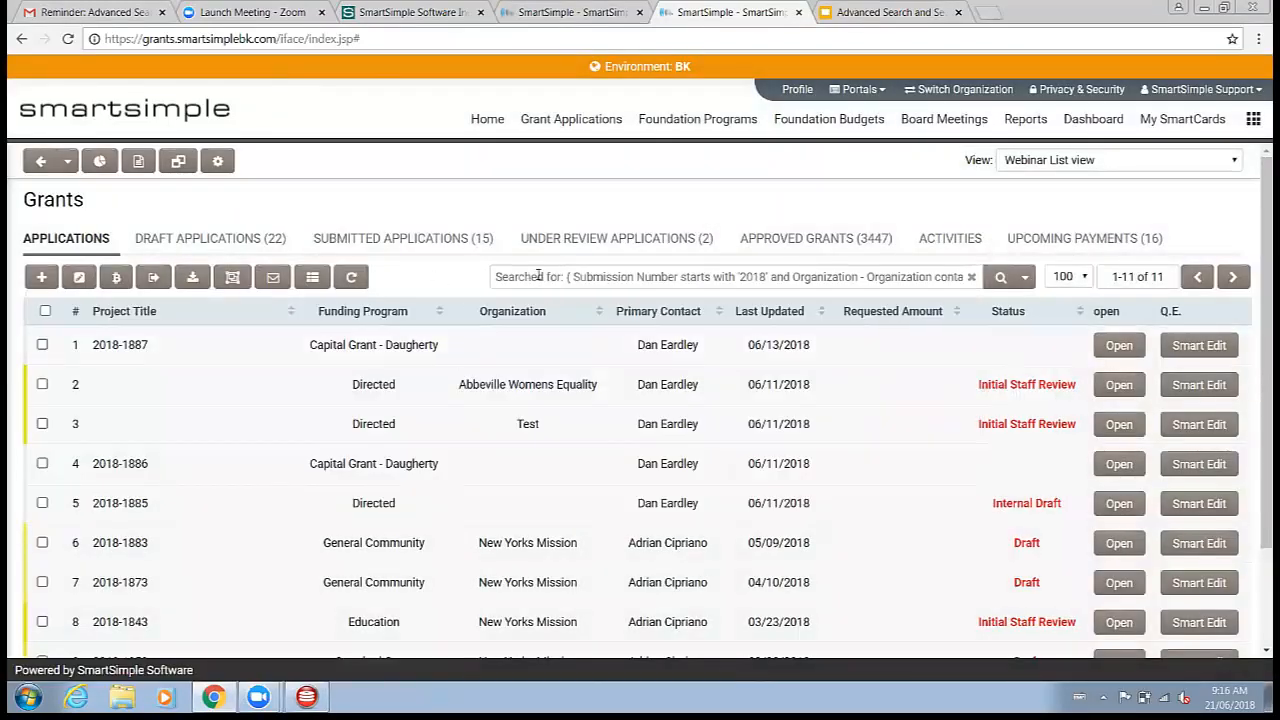
Step: Reload the Grants list and check the saved filters offered in the quick search dropdown
left_click(538, 275)
left_click(531, 322)
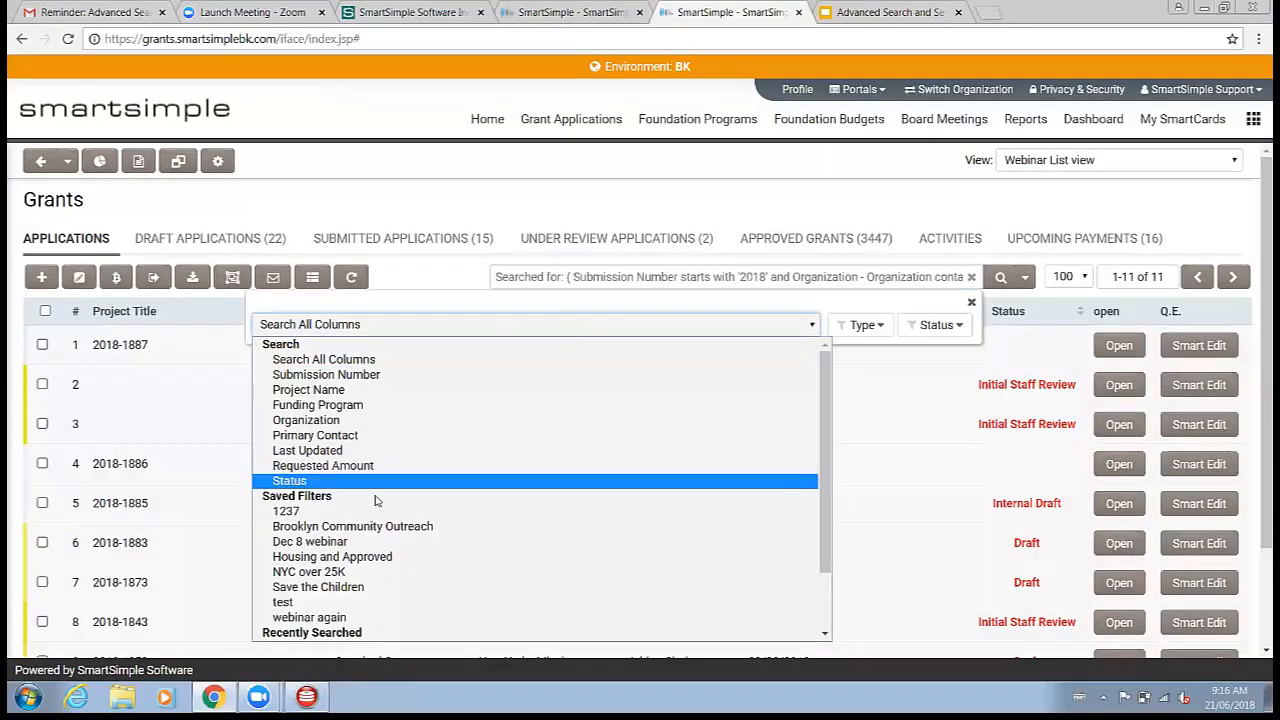
left_click(440, 283)
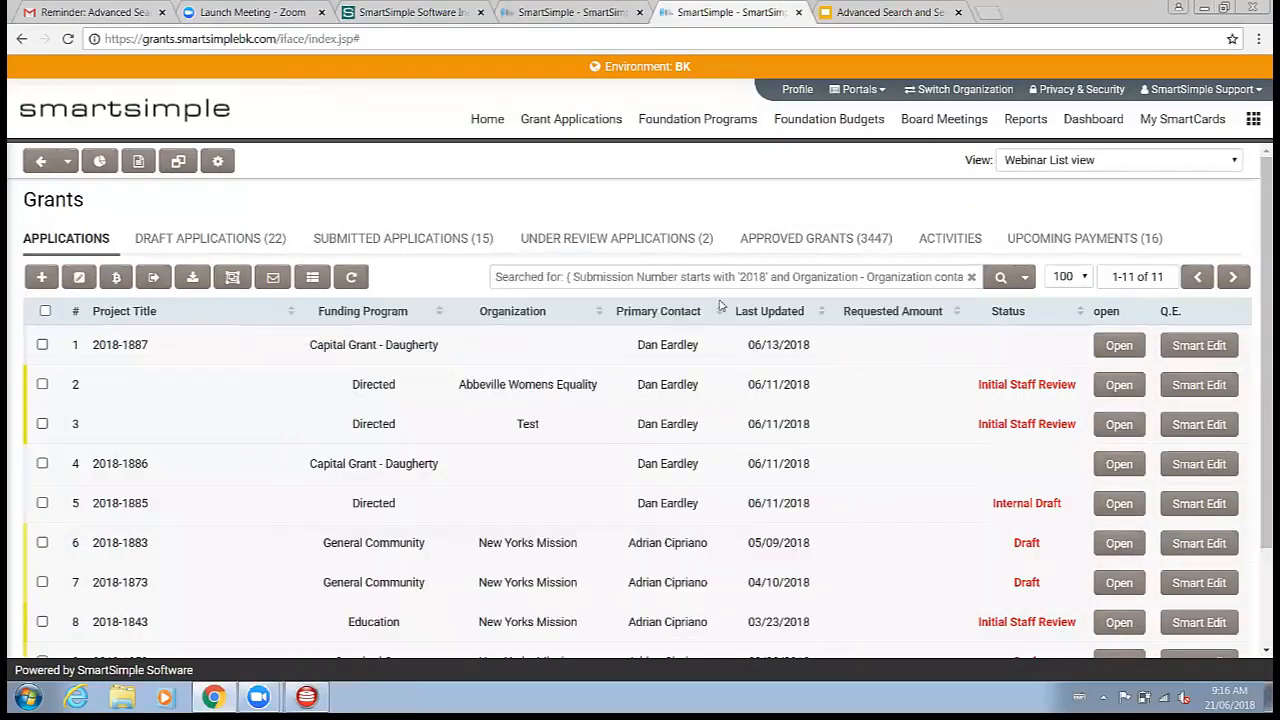
right_click(463, 280)
left_click(523, 490)
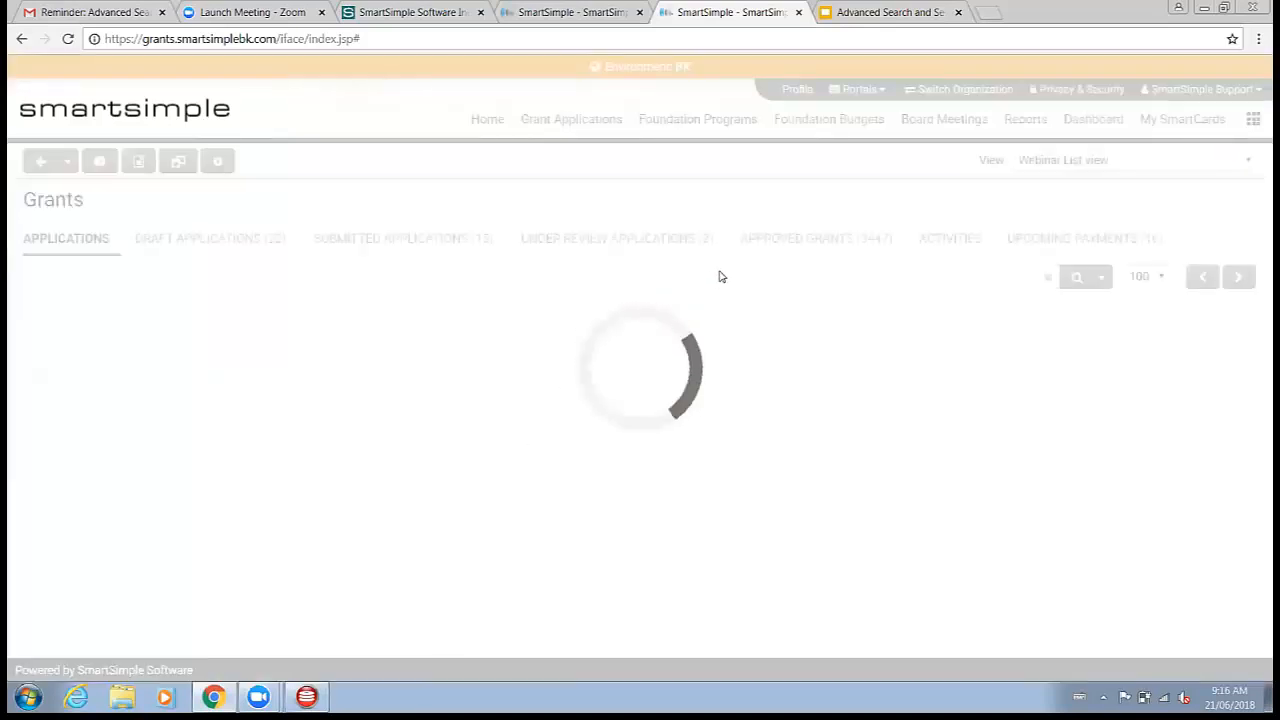
left_click(715, 275)
left_click(720, 322)
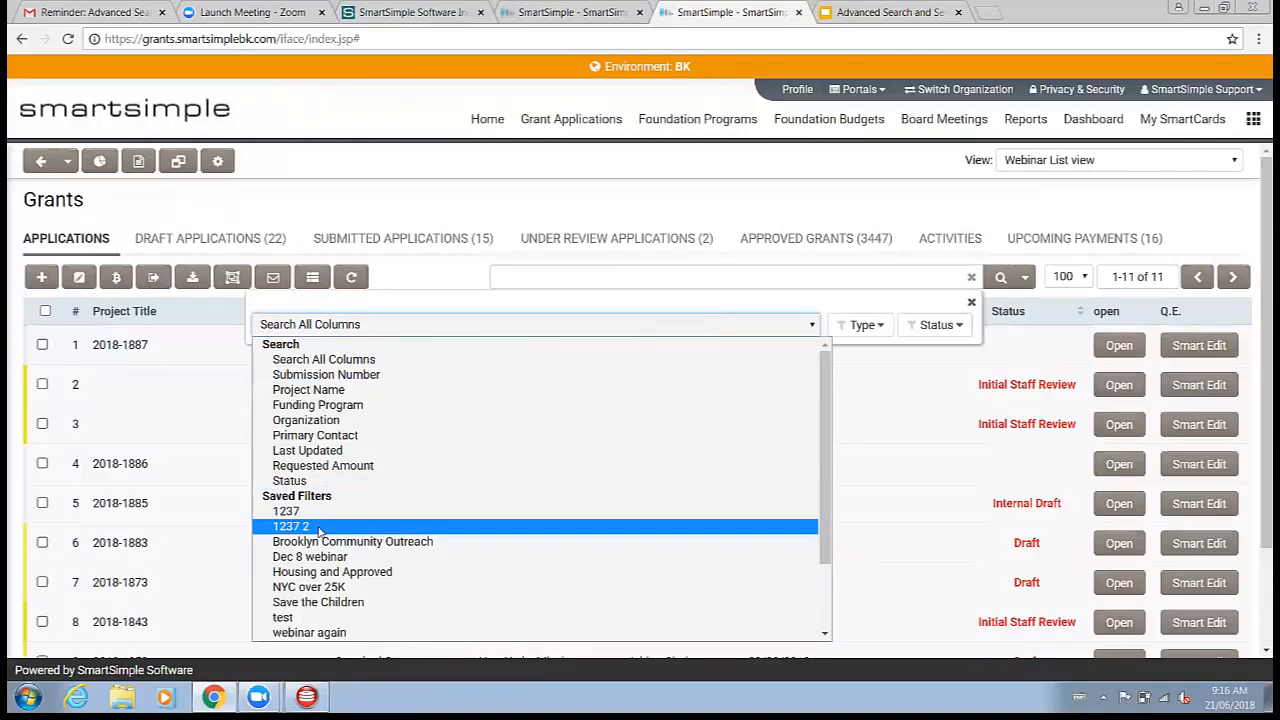
left_click(457, 271)
Step: Open the advanced search and browse the personal and system filters in the filters list
left_click(1000, 276)
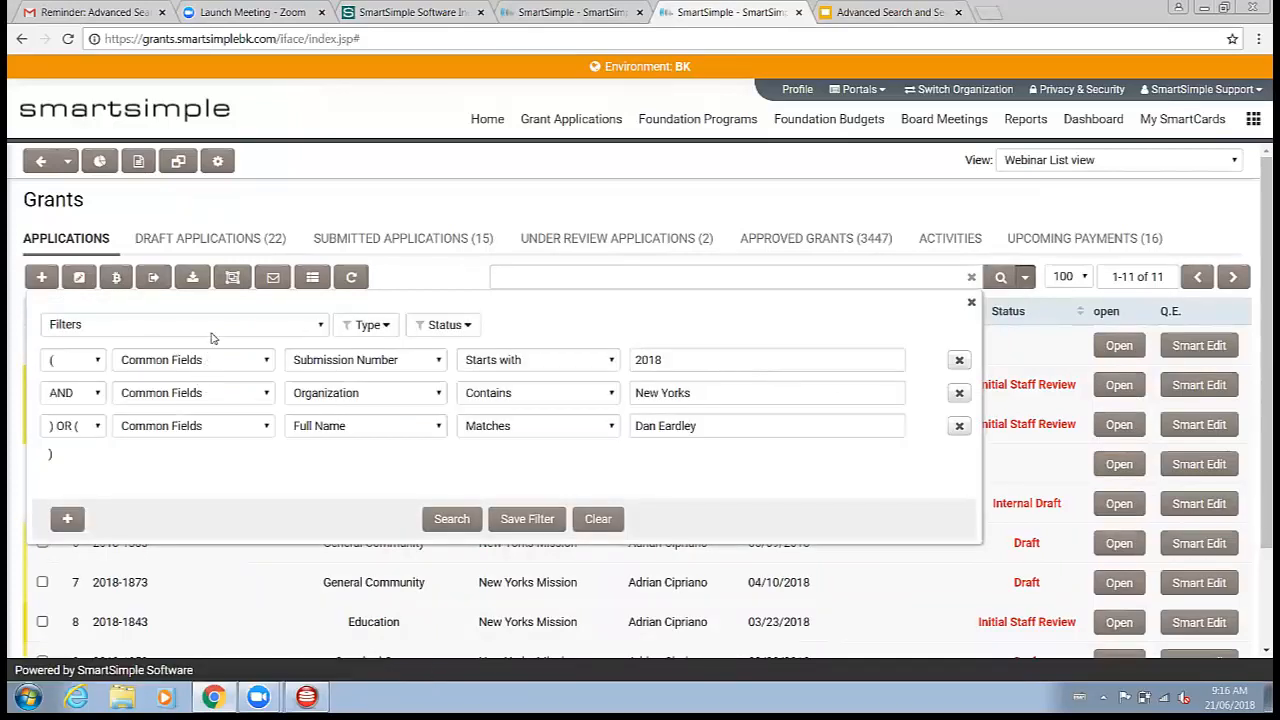
left_click(212, 328)
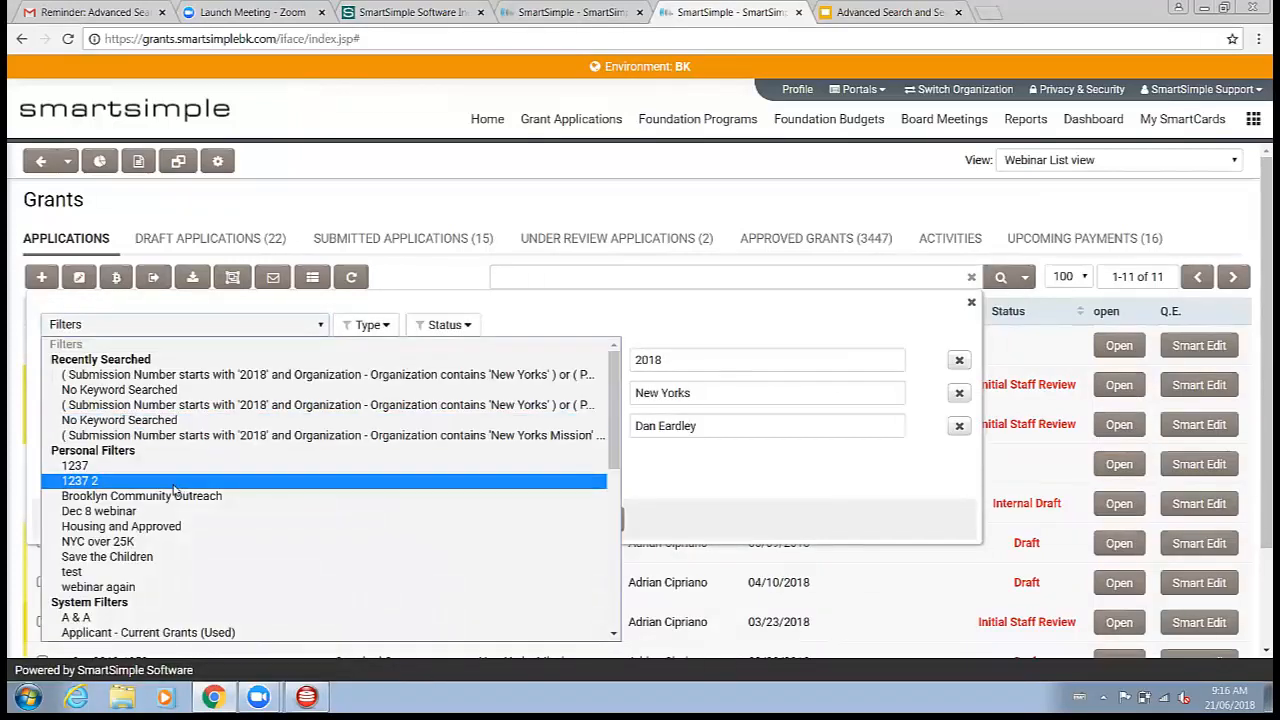
scroll(100, 466, "down", 3)
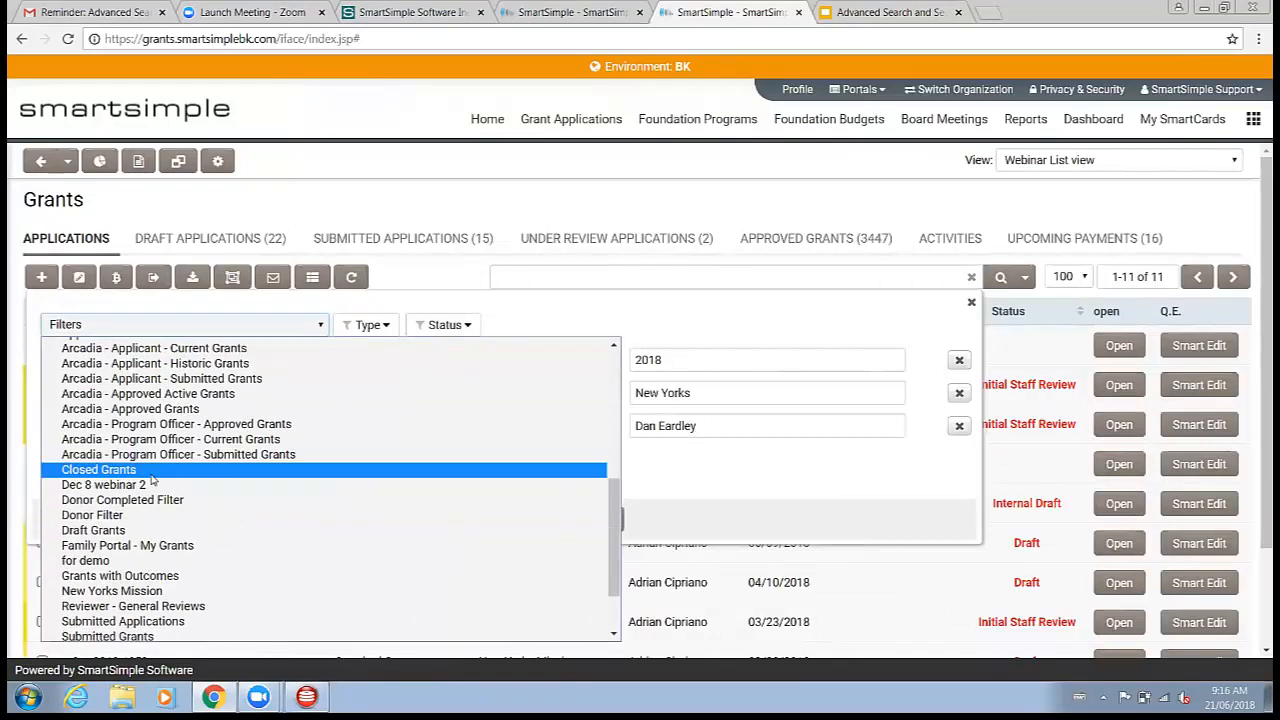
scroll(98, 460, "up", 2)
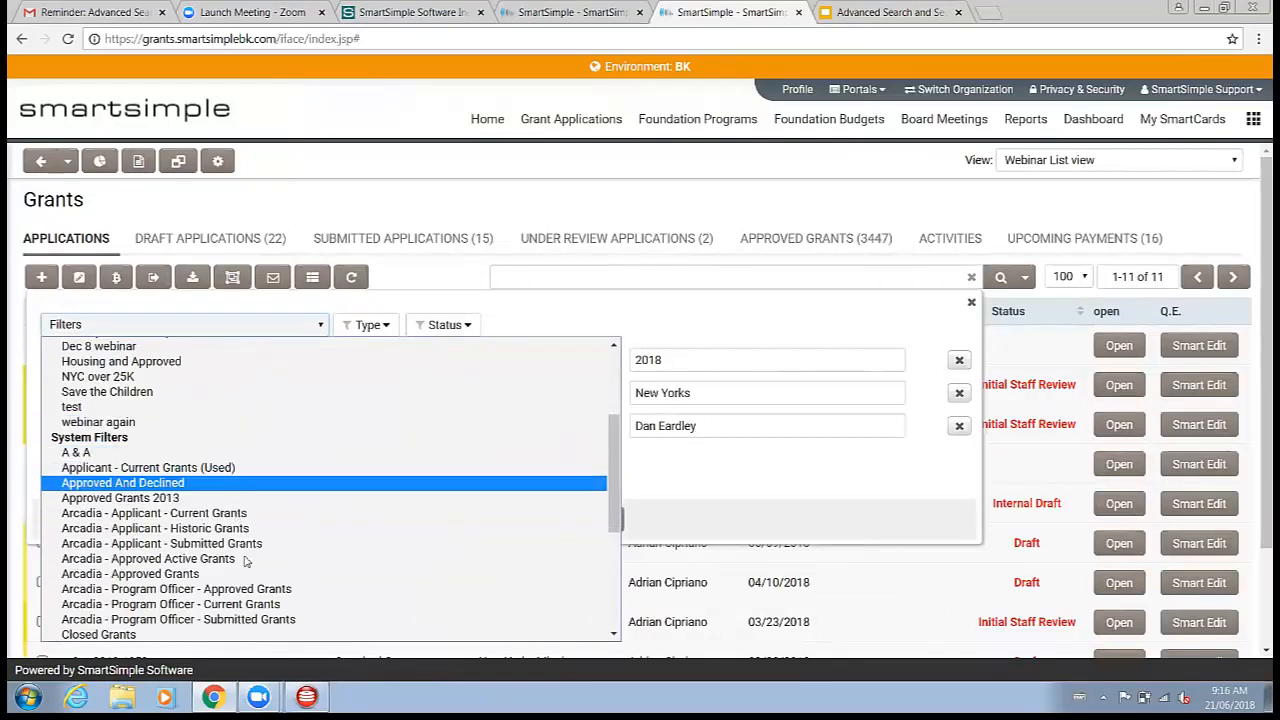
left_click(459, 198)
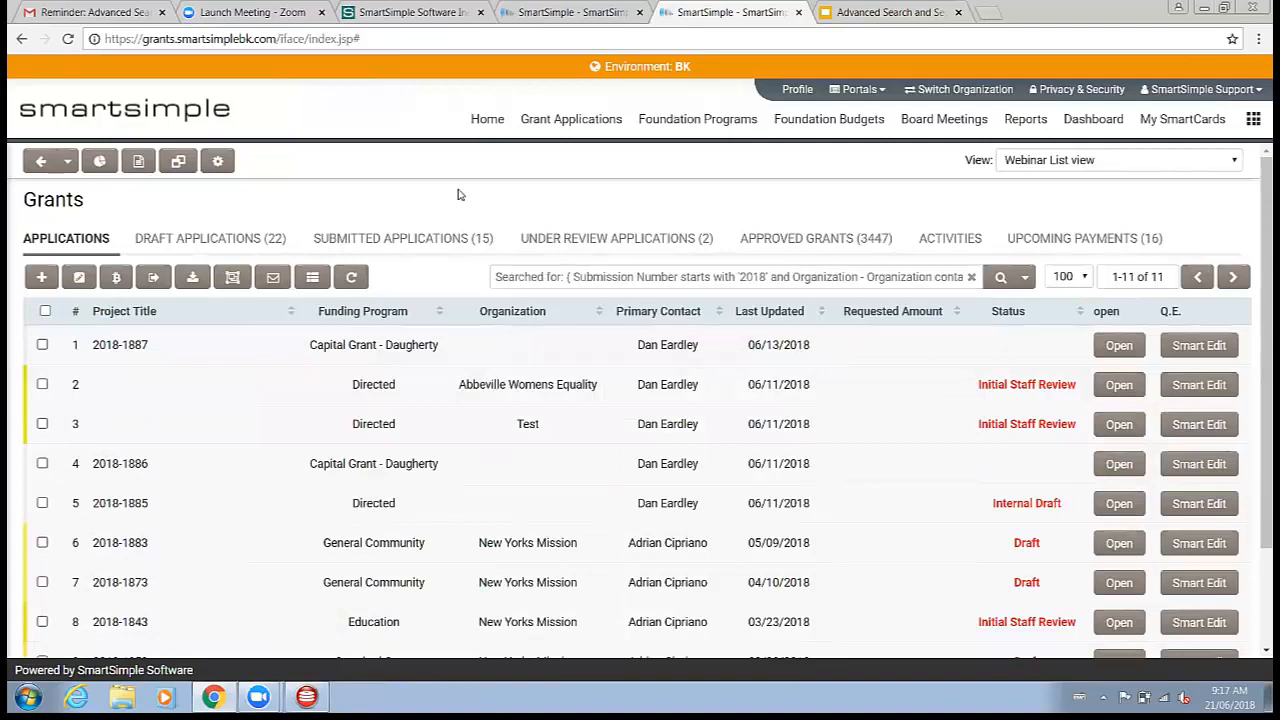
left_click(1024, 277)
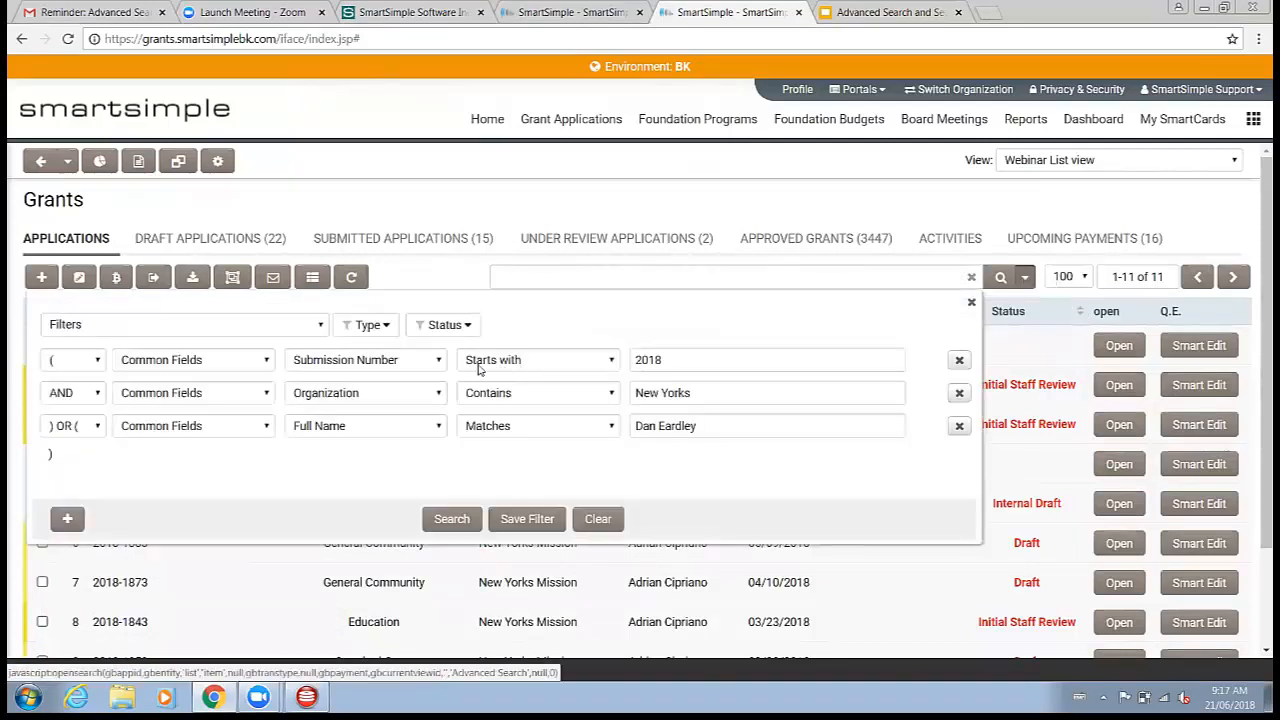
left_click(291, 330)
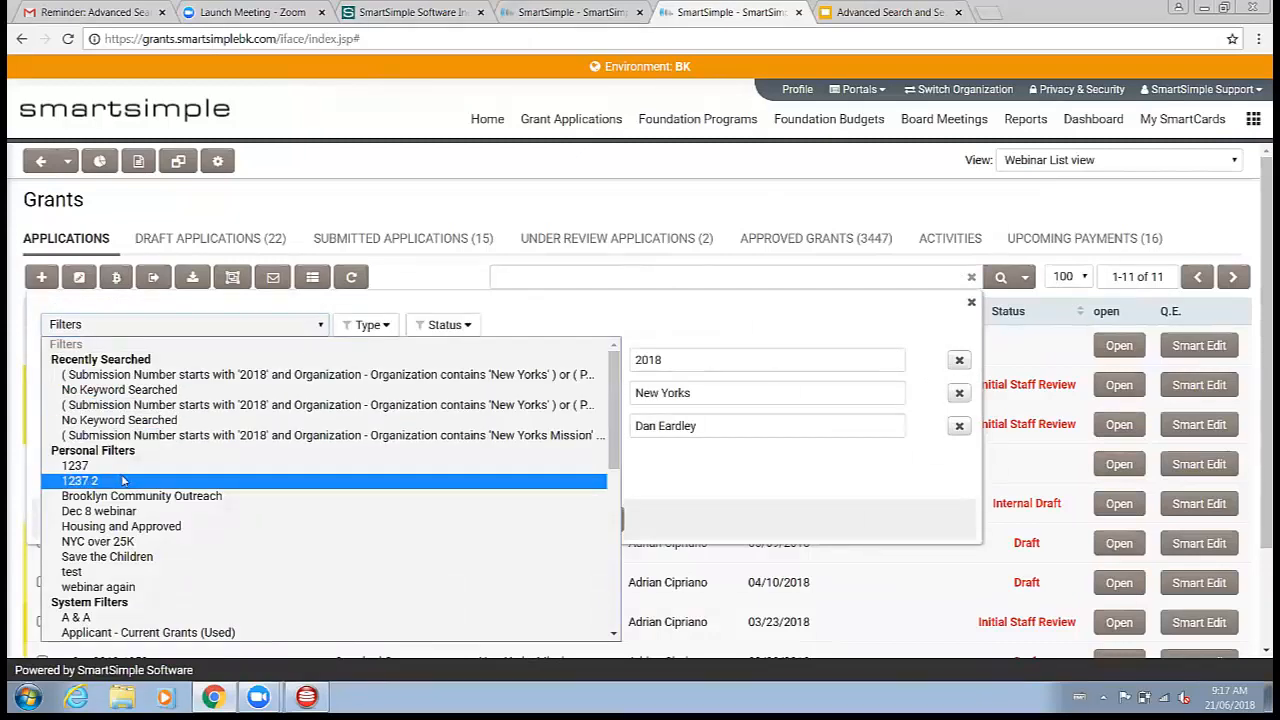
left_click(330, 481)
triple_click(749, 419)
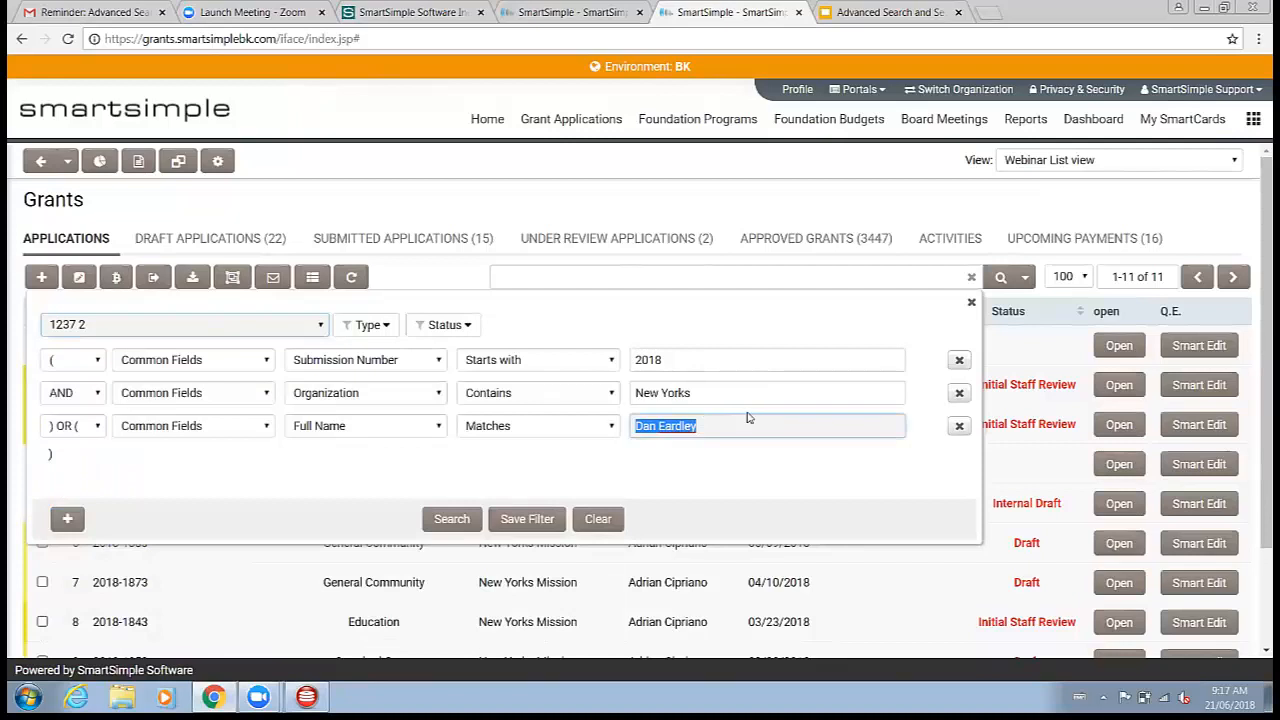
key("Right")
type("2")
left_click(530, 518)
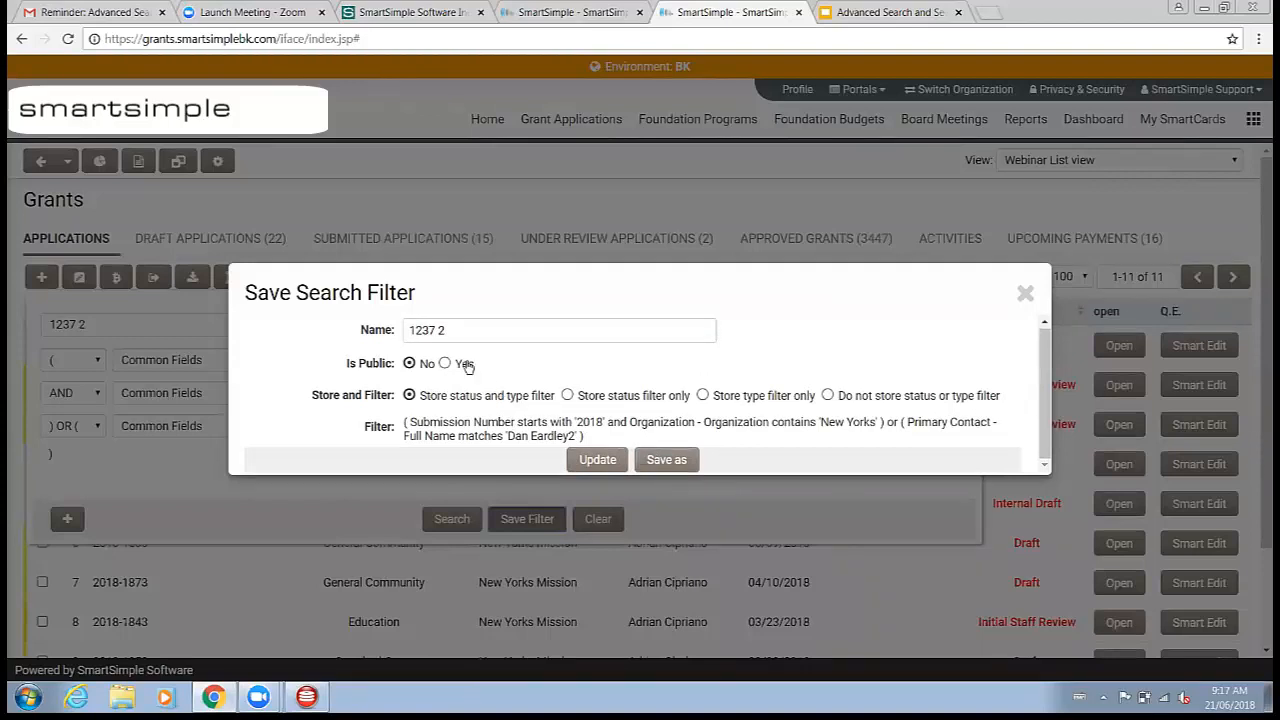
left_click(1024, 293)
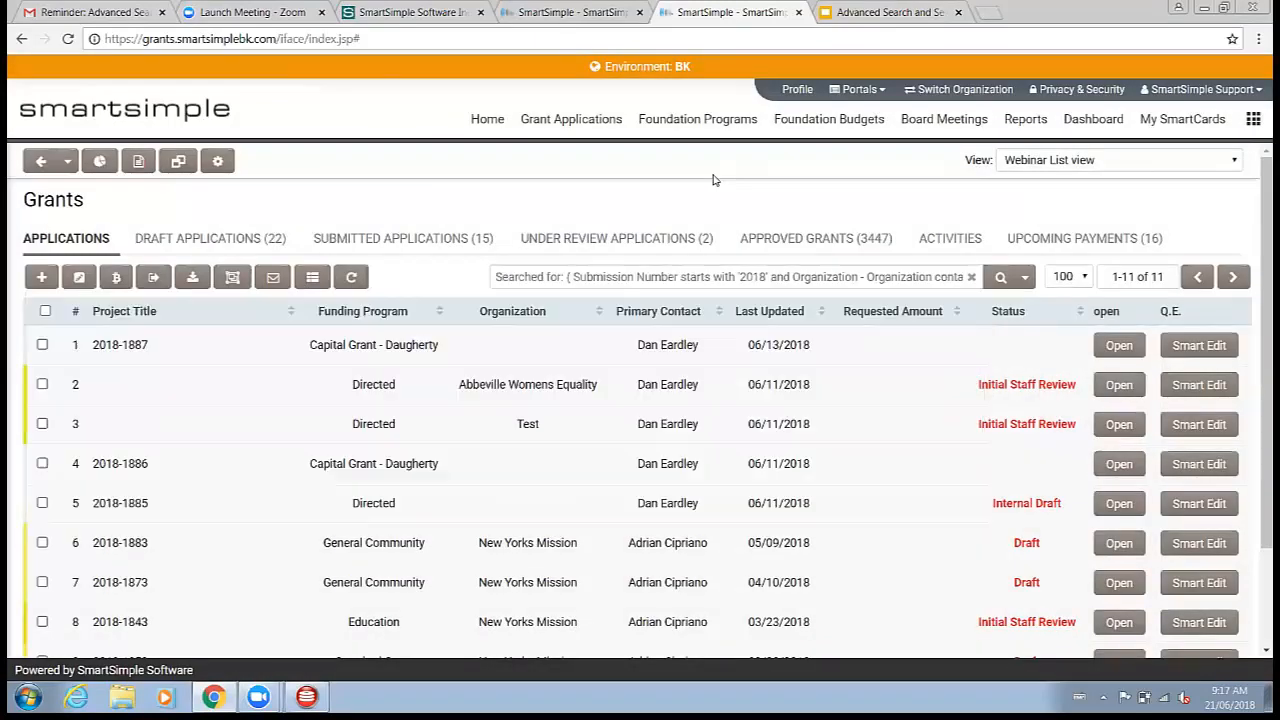
Step: Switch to the presentation tab to view the next slide, then return to the Grants list
left_click(900, 12)
key("Right")
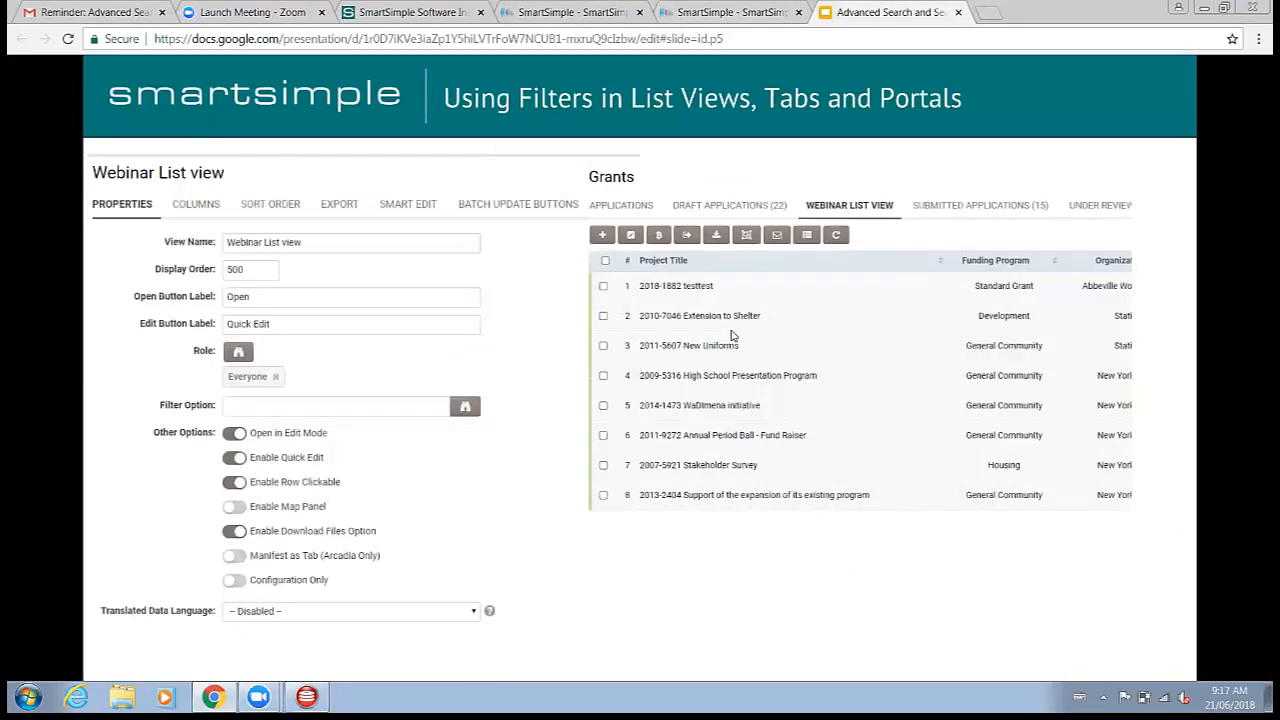
left_click(733, 12)
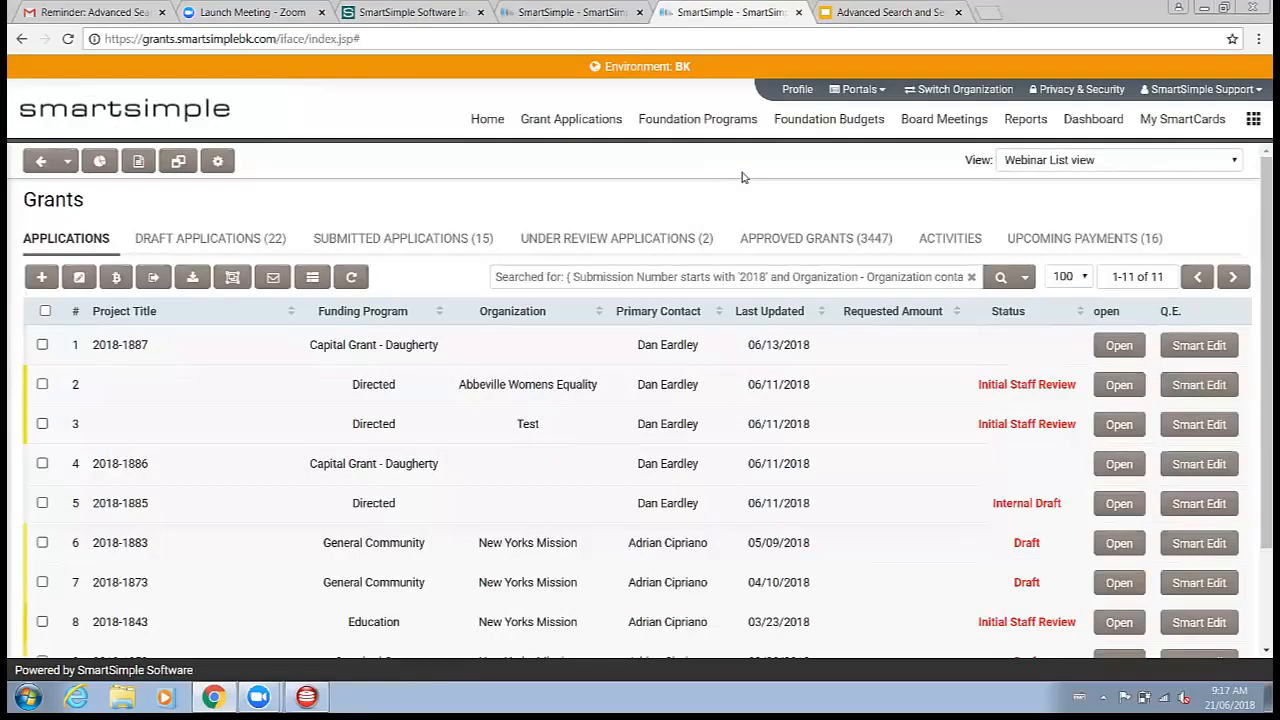
Step: Open the Edit View settings of the Webinar List view
left_click(591, 285)
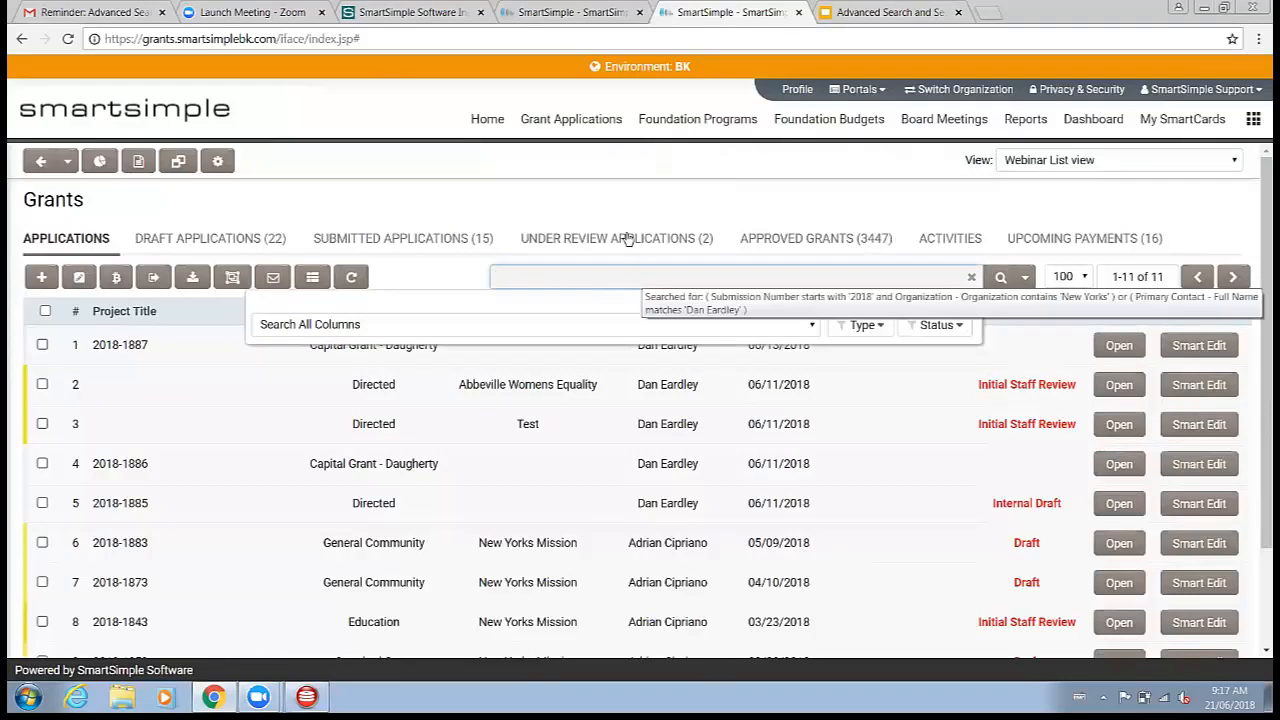
left_click(605, 200)
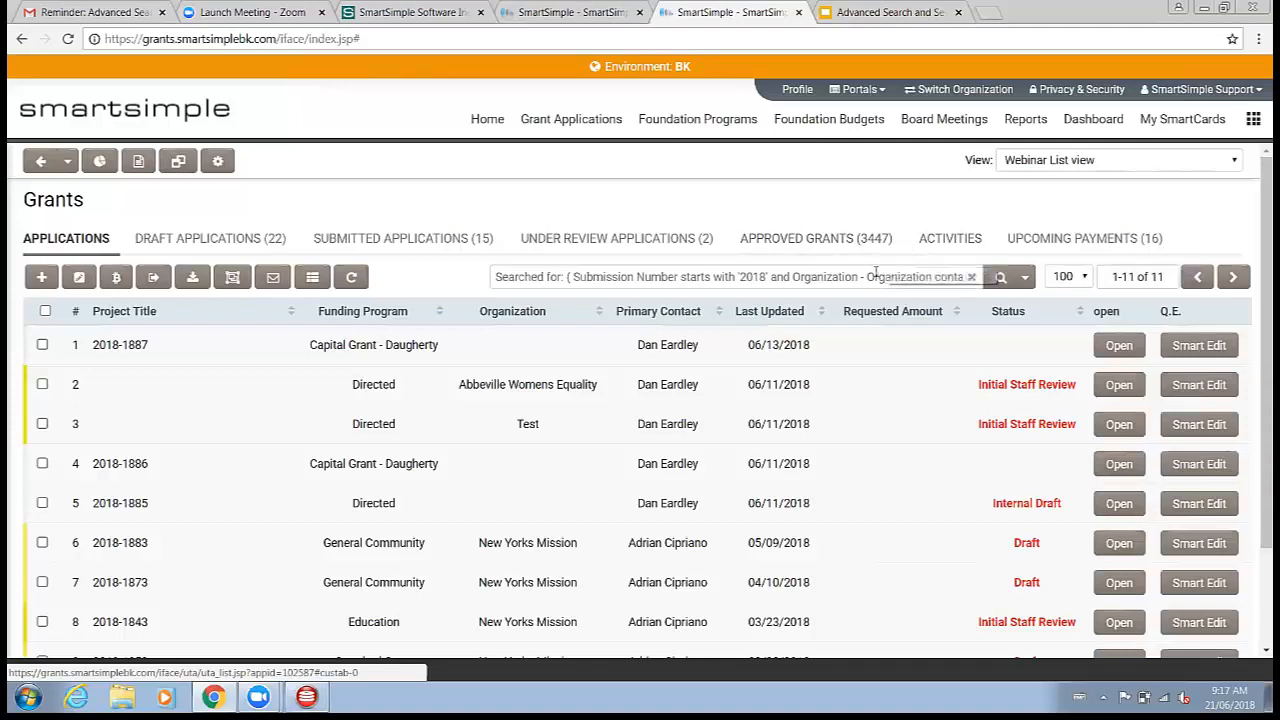
left_click(1112, 168)
left_click(872, 207)
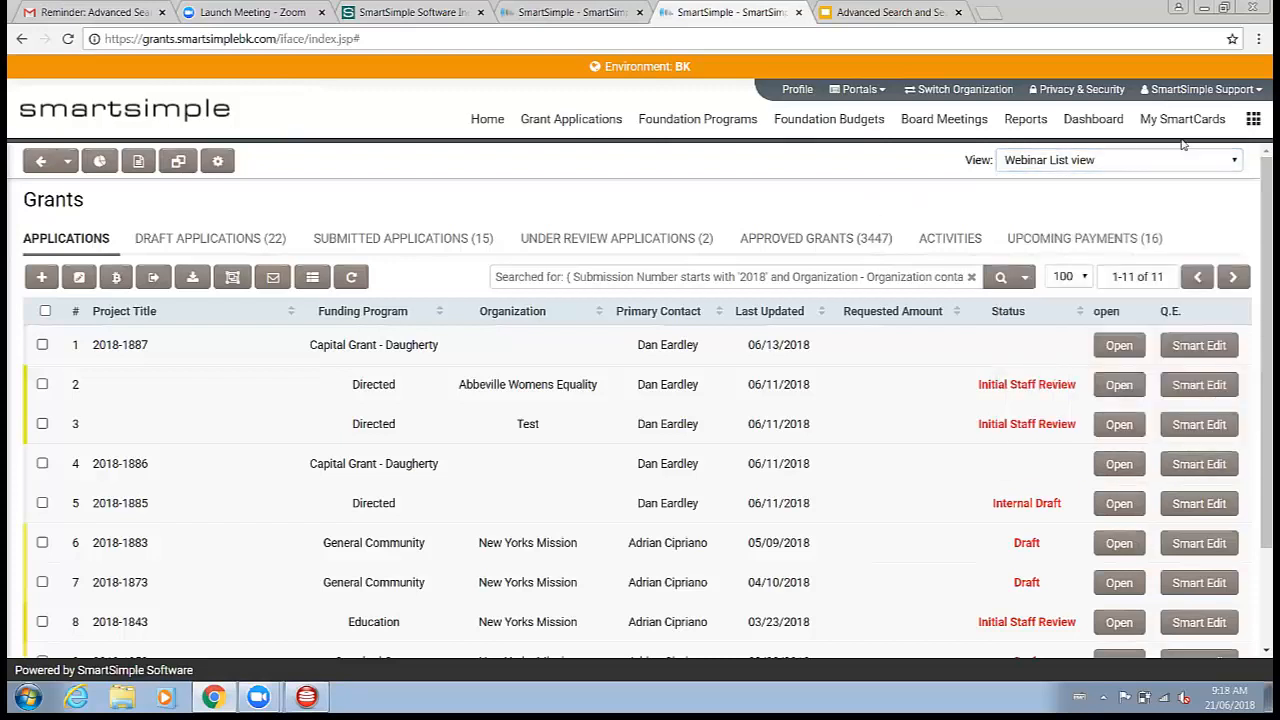
left_click(314, 284)
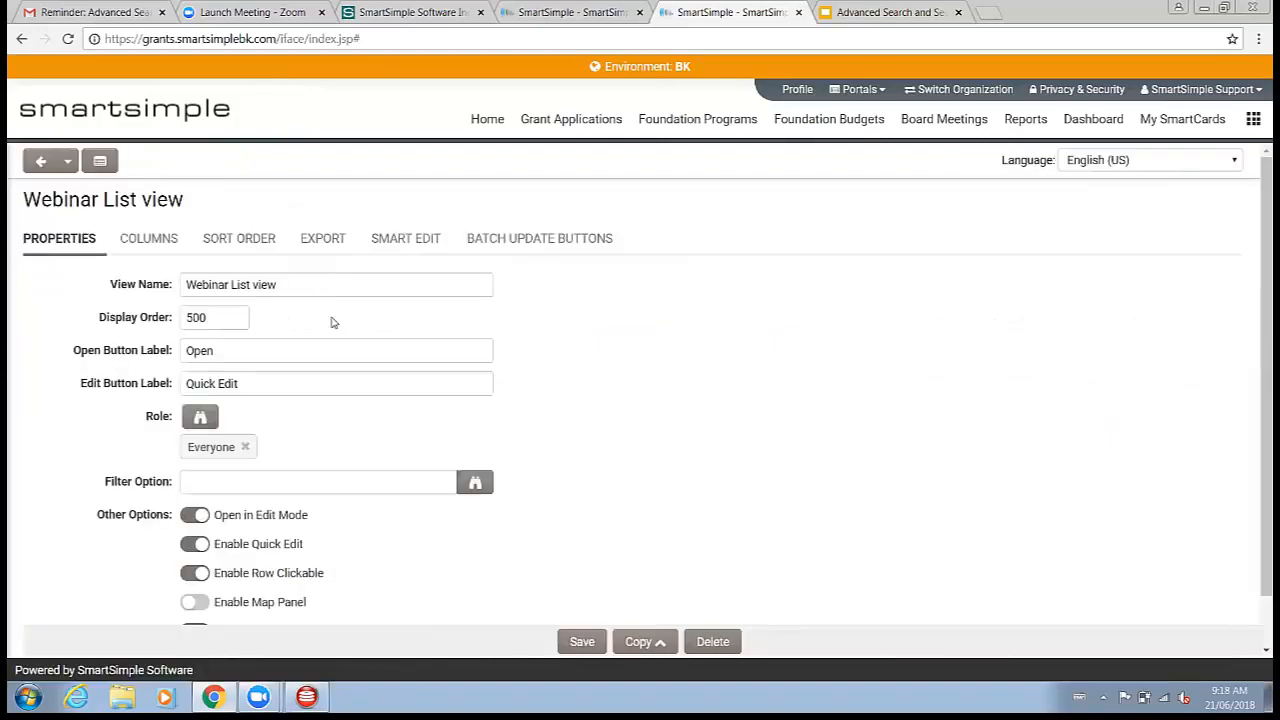
Step: Browse the list view's Properties, Columns, Sort Order, Export, Smart Edit and Batch Update Buttons sections
left_click_drag(324, 288, 53, 294)
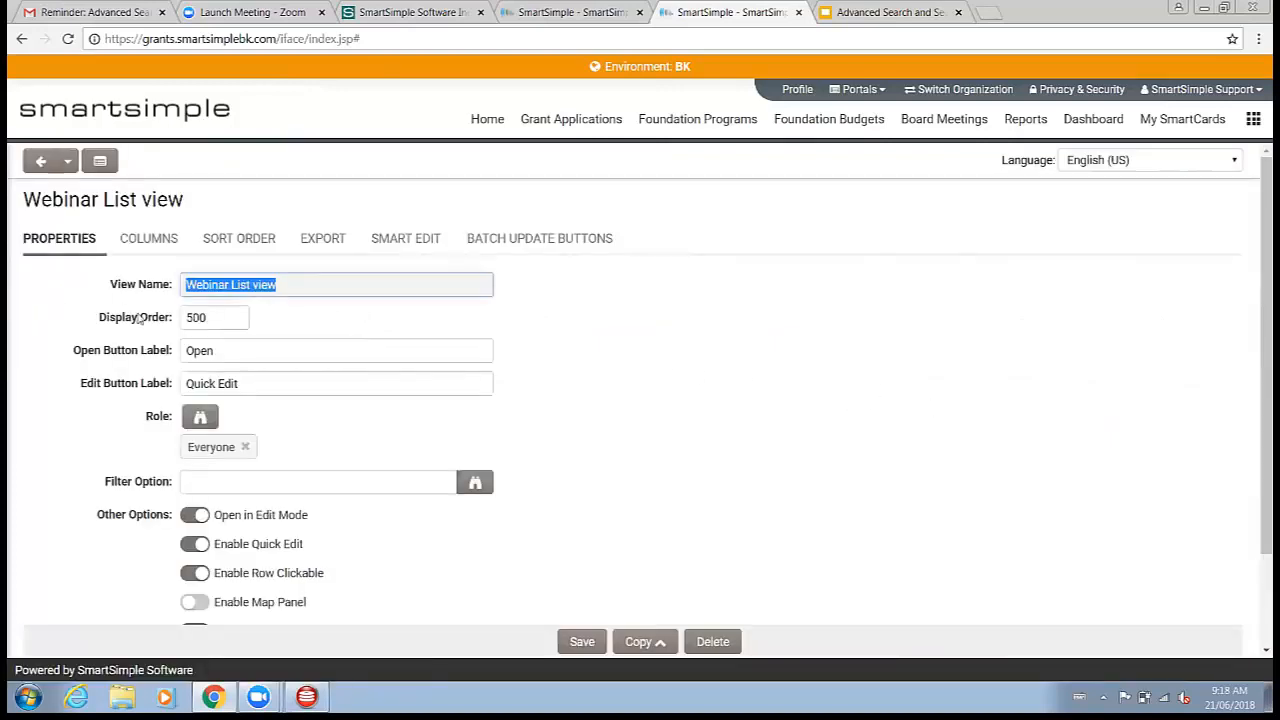
left_click(152, 242)
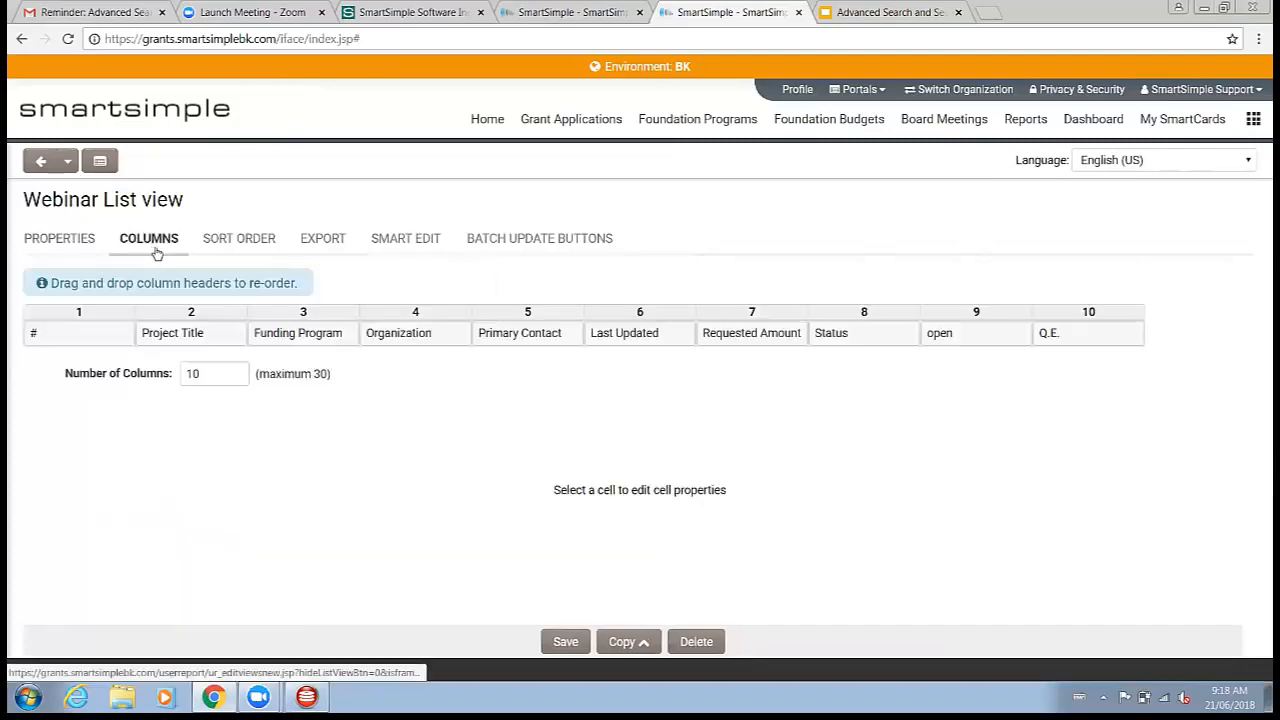
left_click(258, 246)
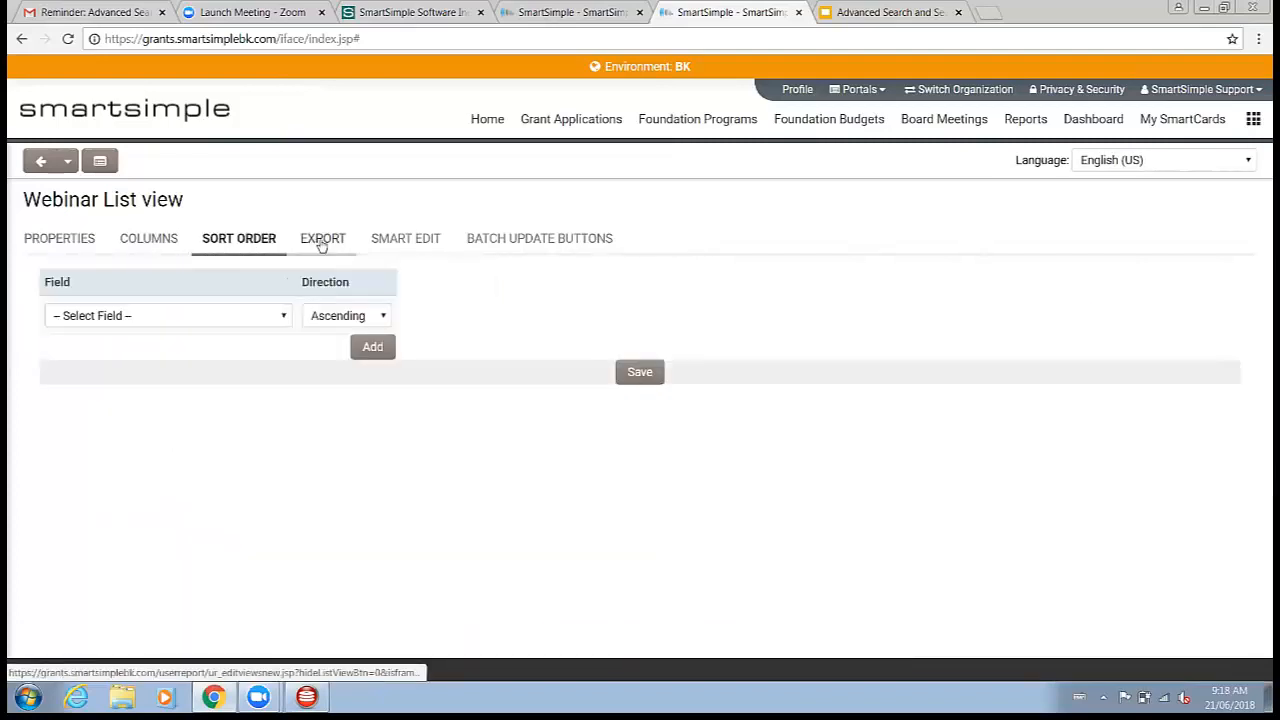
left_click(318, 242)
left_click(381, 244)
left_click(500, 243)
left_click(240, 241)
left_click(151, 252)
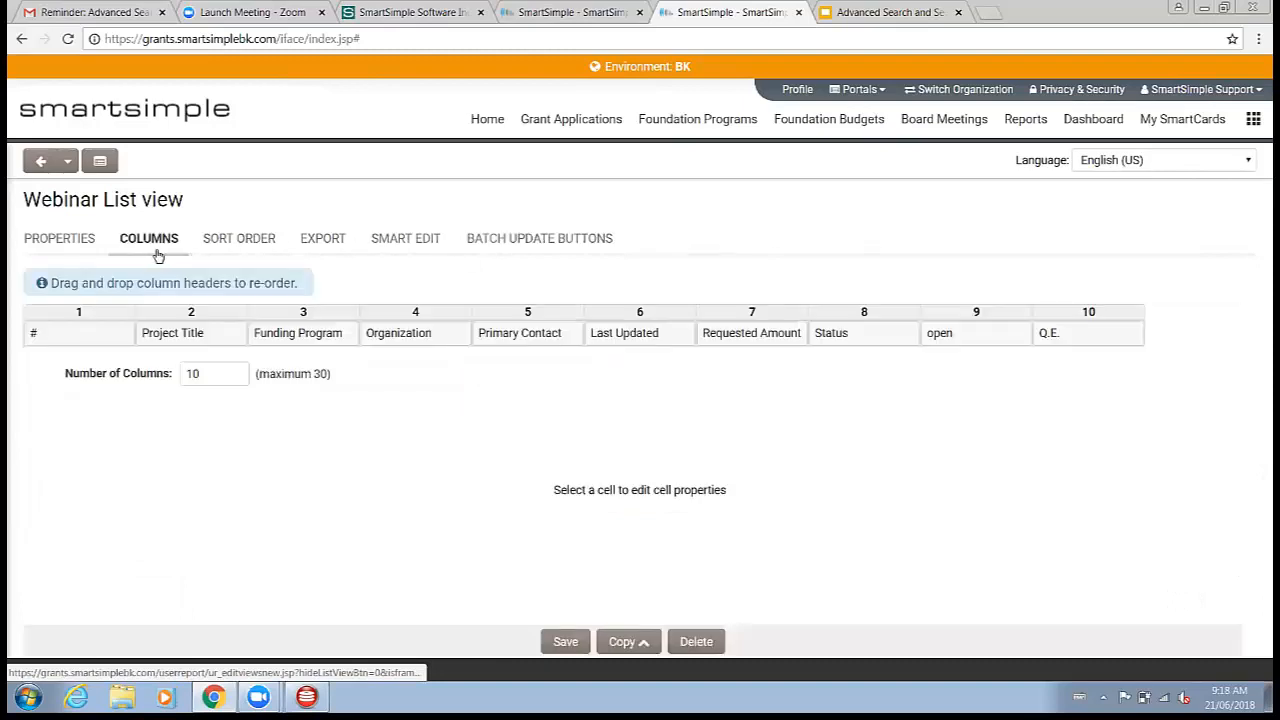
left_click(62, 242)
scroll(286, 337, "down", 1)
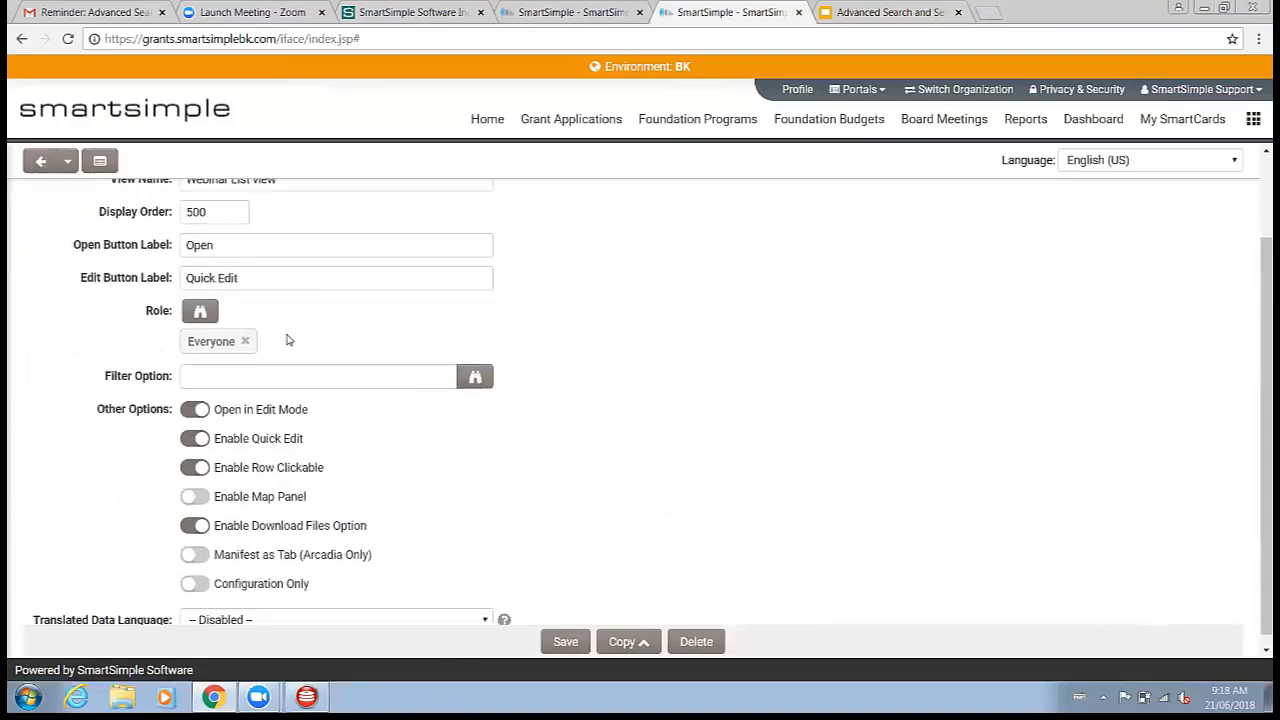
left_click_drag(121, 364, 69, 365)
left_click(69, 365)
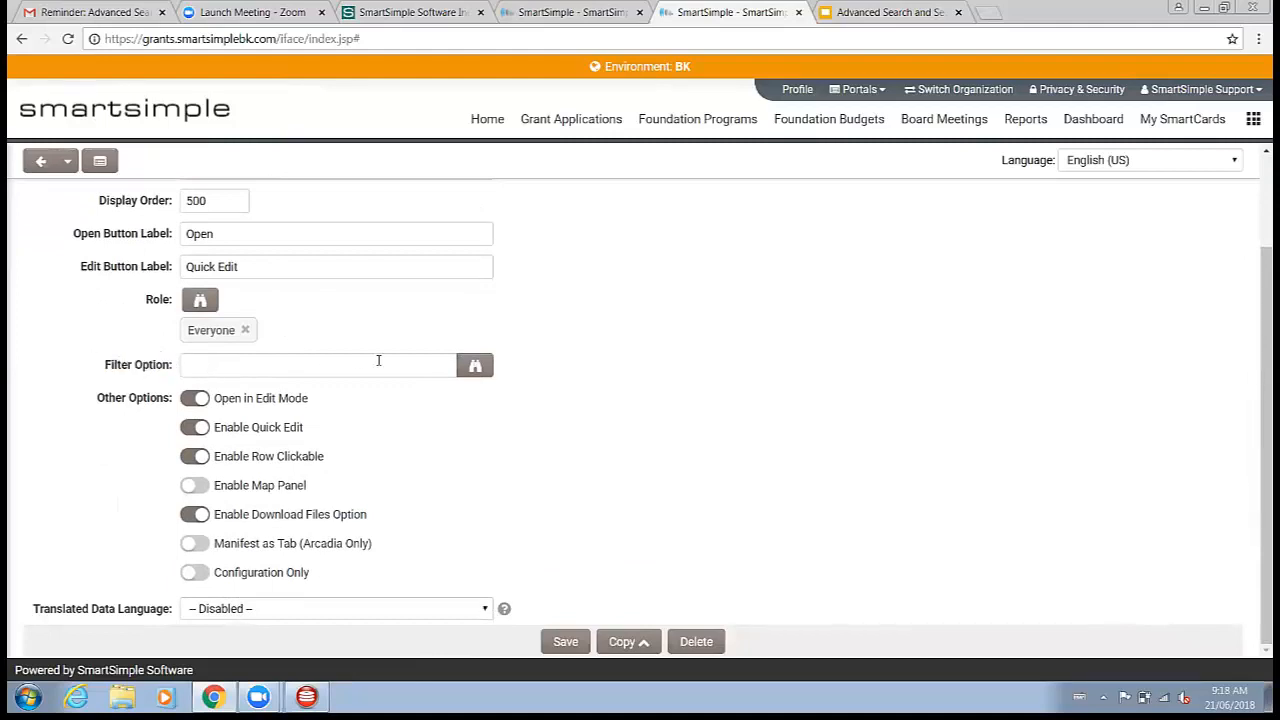
Step: Set the Webinar List view's Filter Option to the Approved And Declined system filter and save the view
left_click(476, 368)
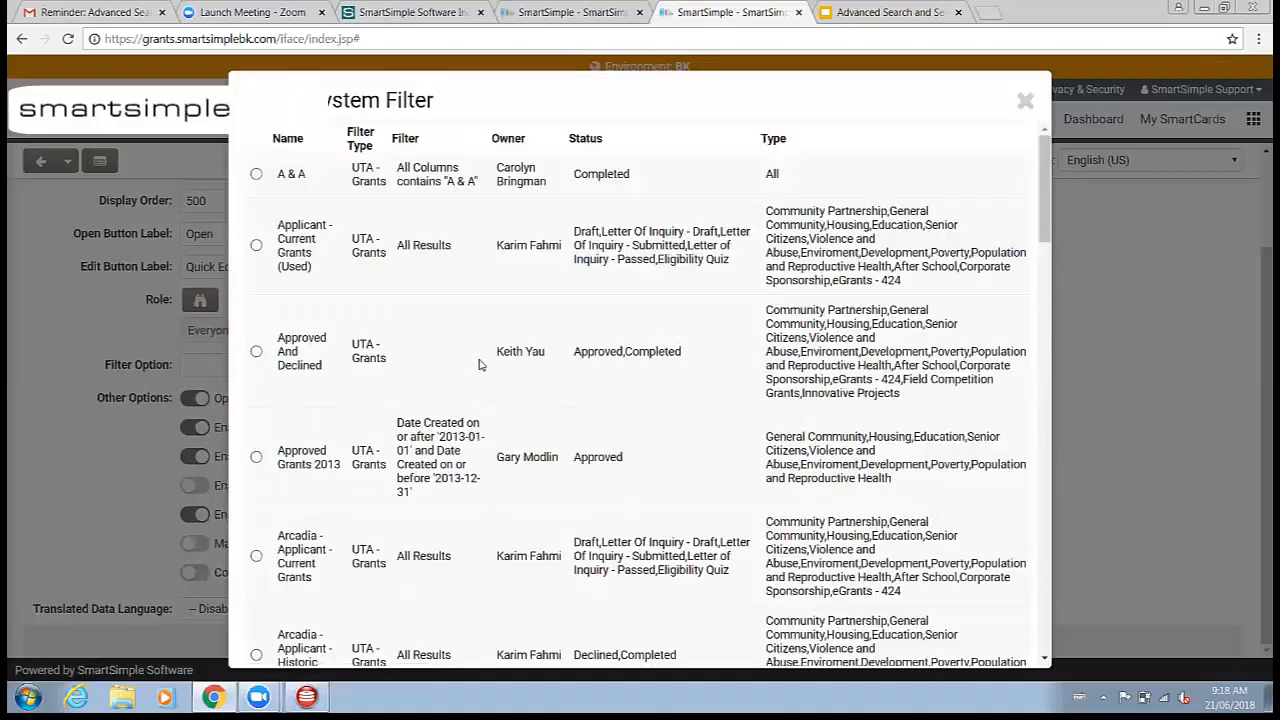
scroll(483, 366, "down", 15)
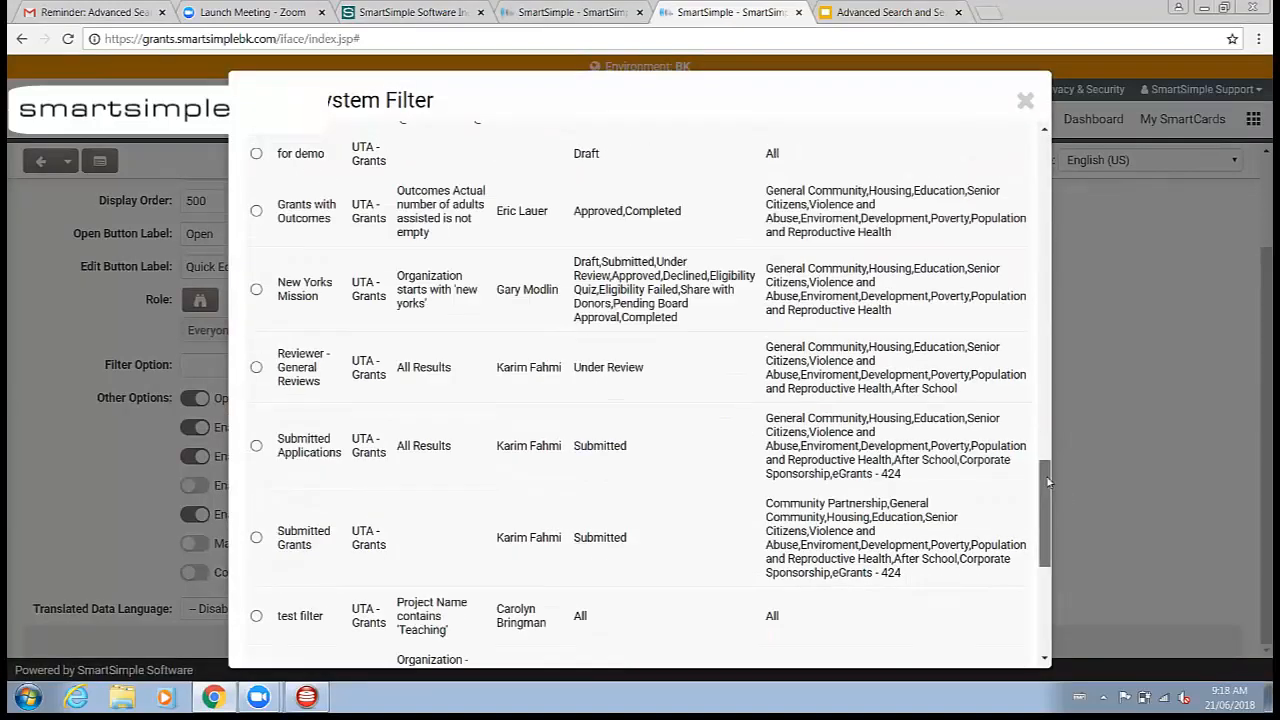
mouse_move(1046, 503)
left_mouse_down()
mouse_move(1038, 491)
mouse_move(1037, 589)
mouse_move(1038, 490)
left_mouse_up()
scroll(997, 178, "up", 10)
scroll(700, 300, "down", 6)
scroll(560, 367, "up", 3)
scroll(558, 367, "up", 10)
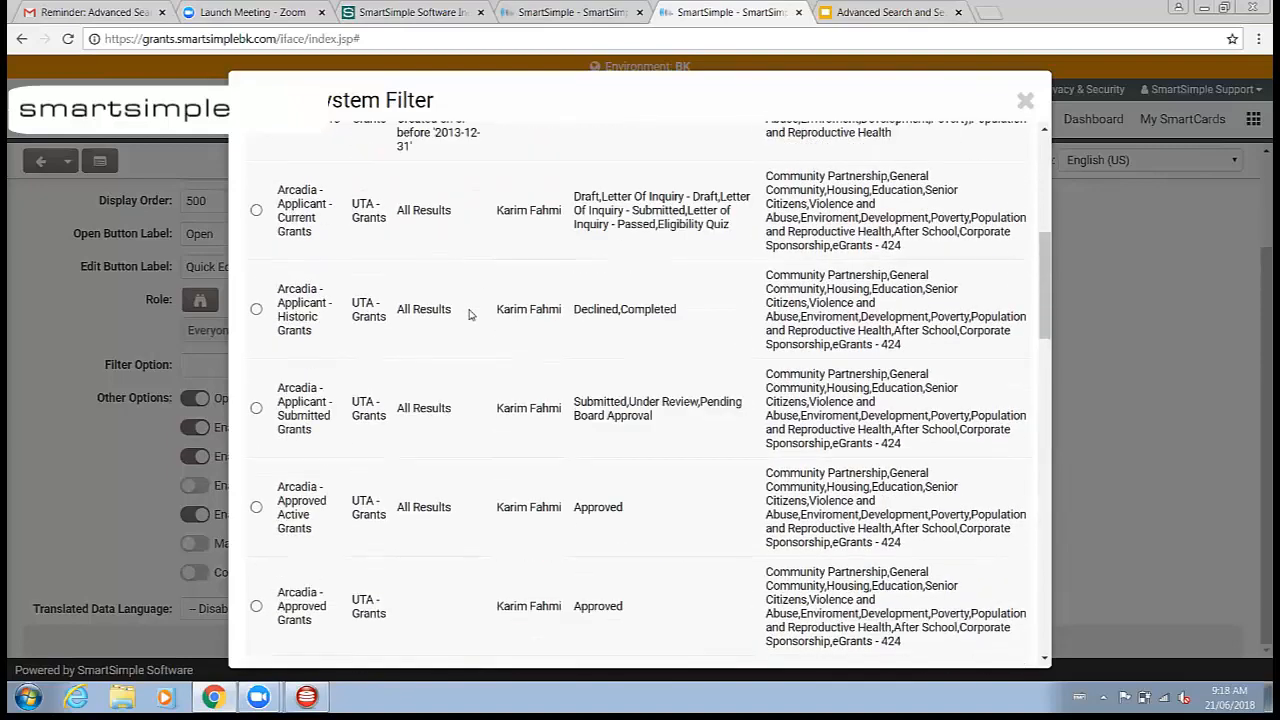
scroll(470, 314, "down", 3)
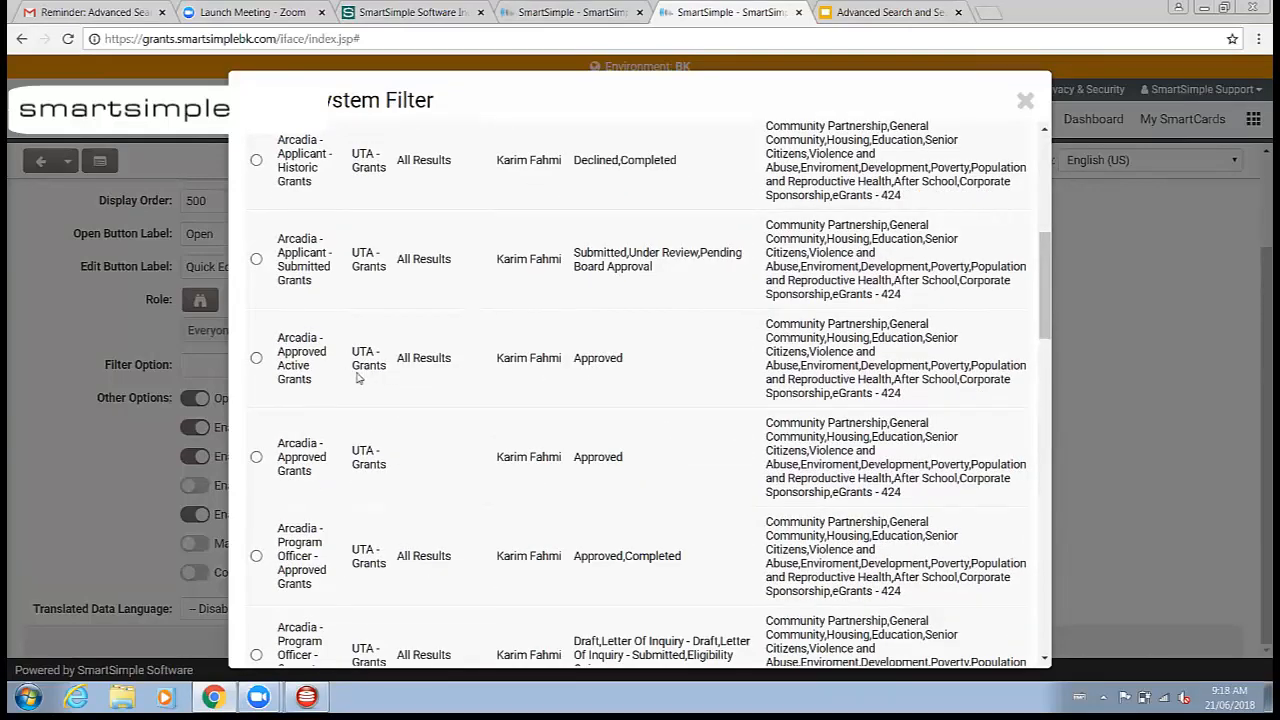
scroll(357, 378, "up", 5)
scroll(331, 414, "down", 4)
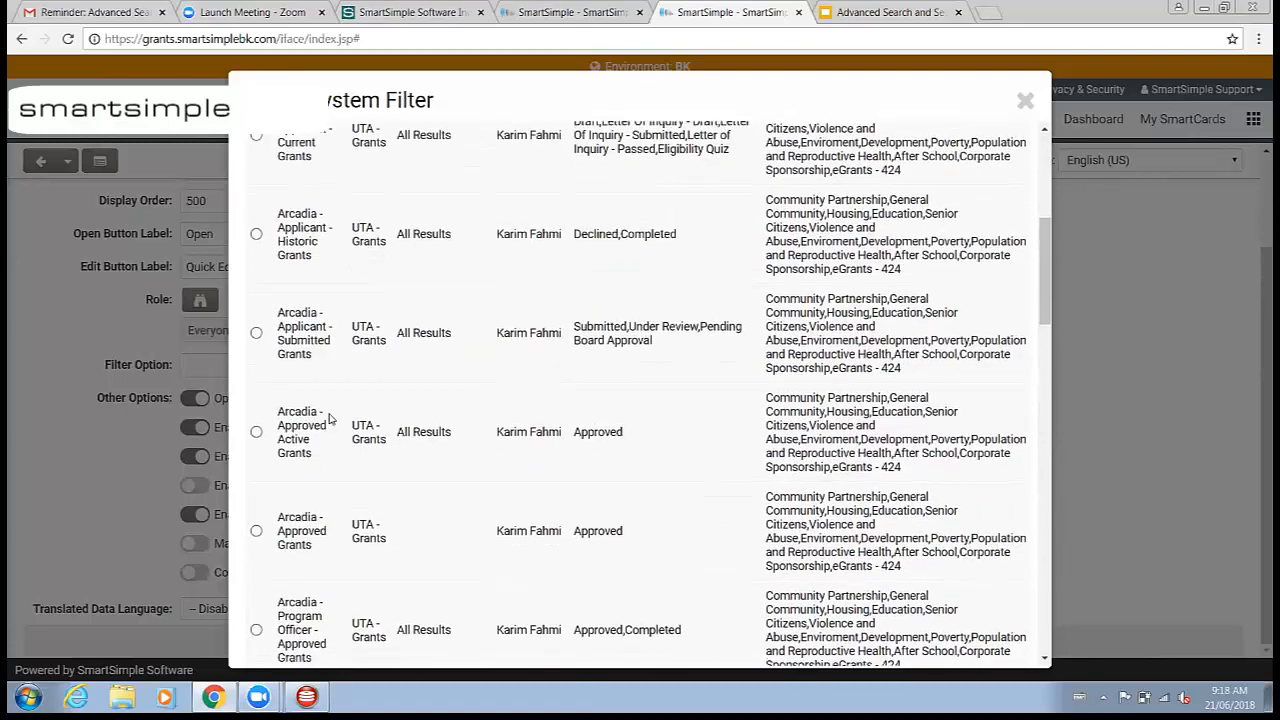
scroll(329, 418, "down", 10)
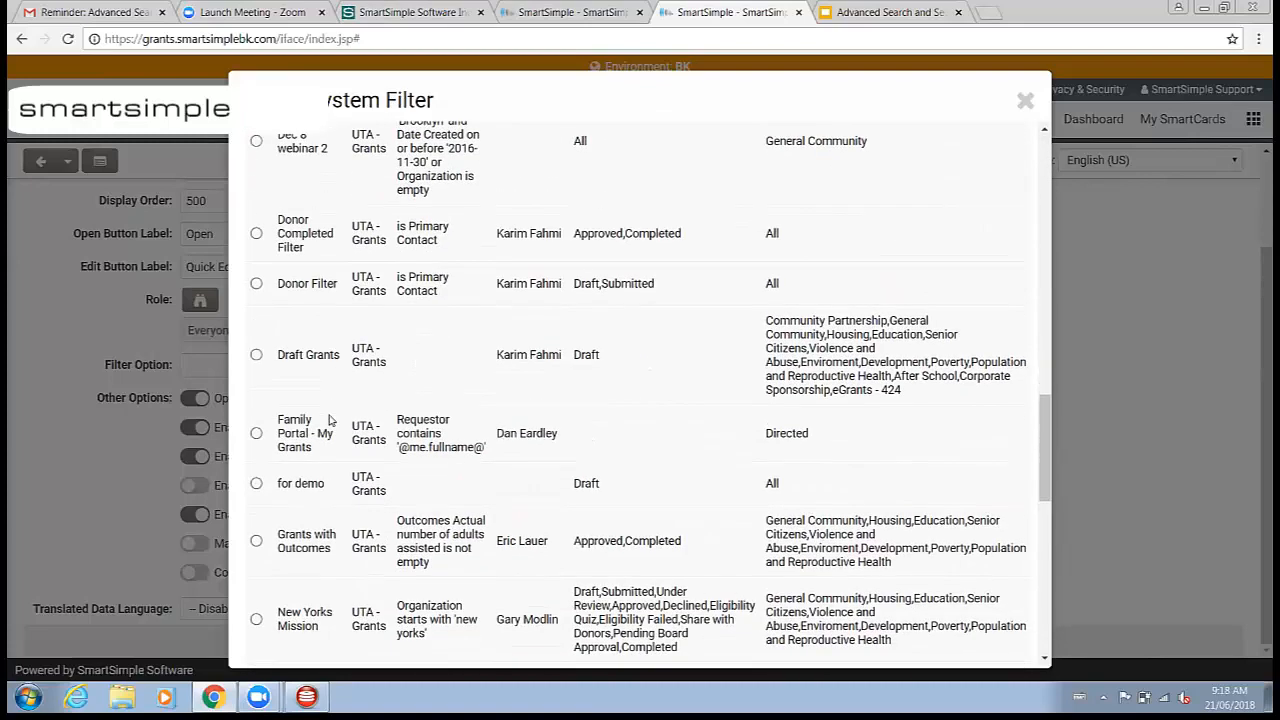
scroll(329, 419, "down", 10)
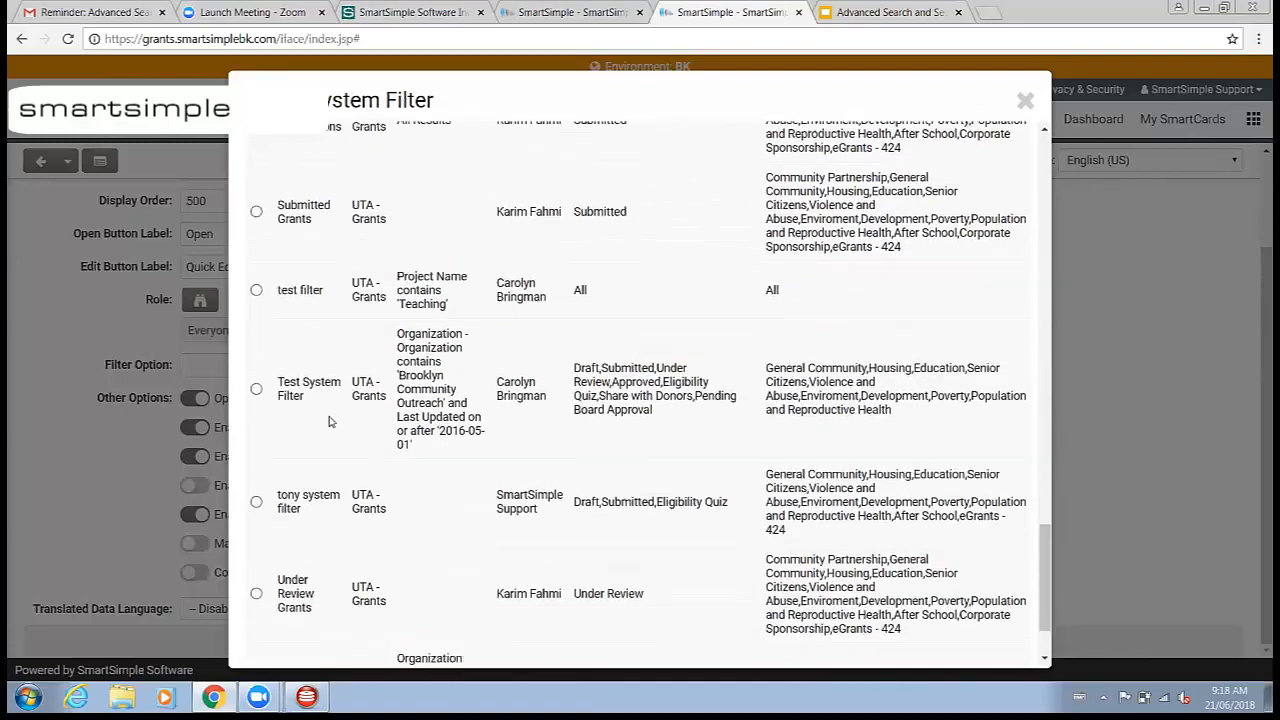
scroll(329, 421, "down", 2)
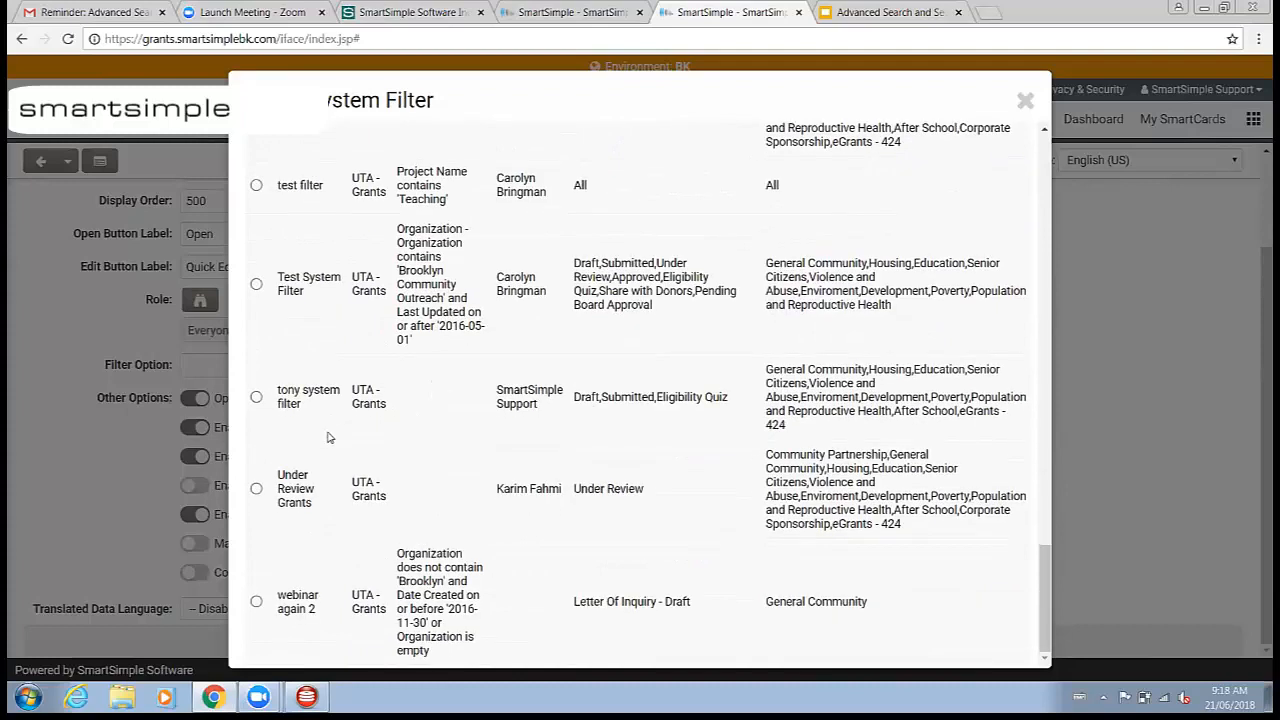
scroll(329, 437, "up", 10)
scroll(325, 431, "up", 8)
scroll(317, 421, "up", 10)
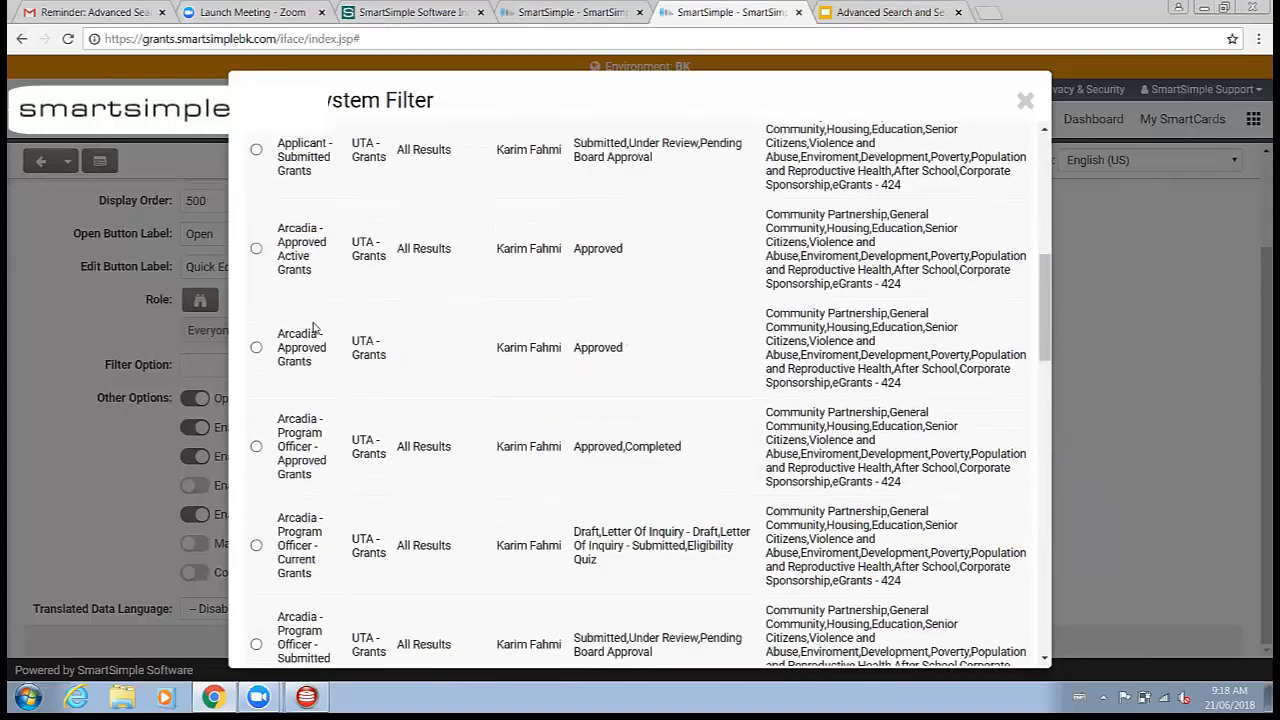
scroll(313, 328, "up", 10)
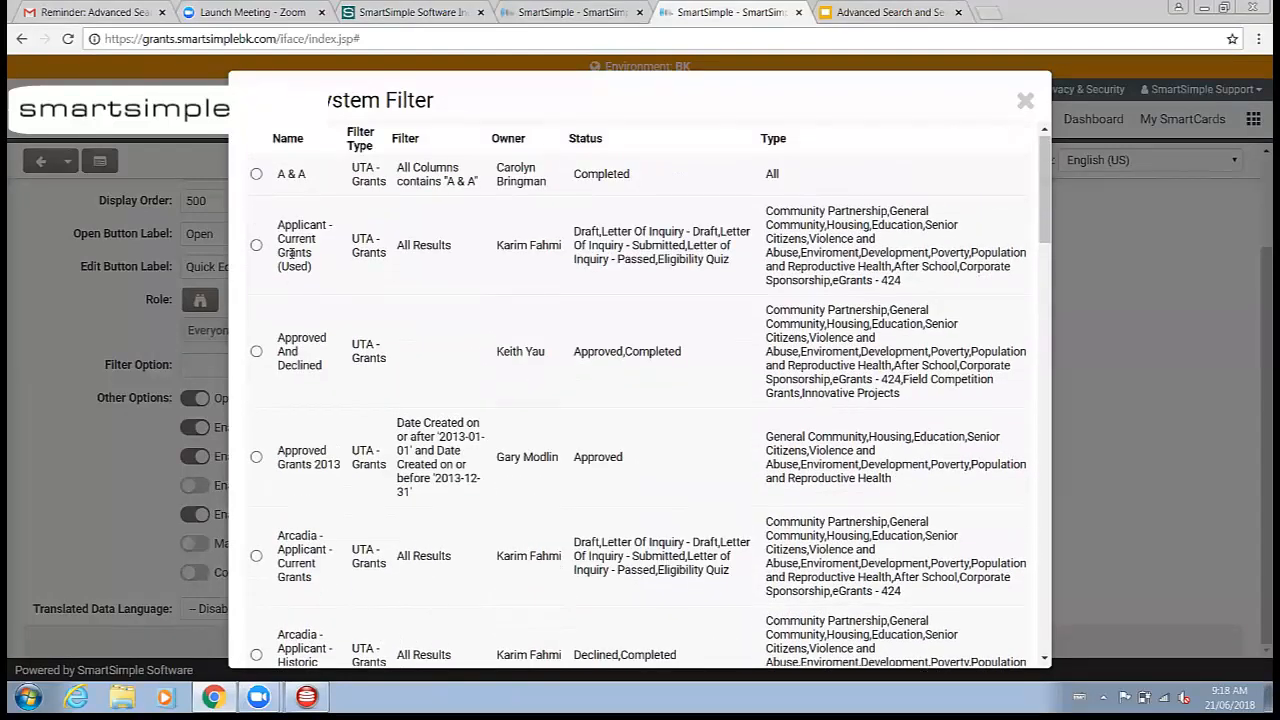
left_click(257, 353)
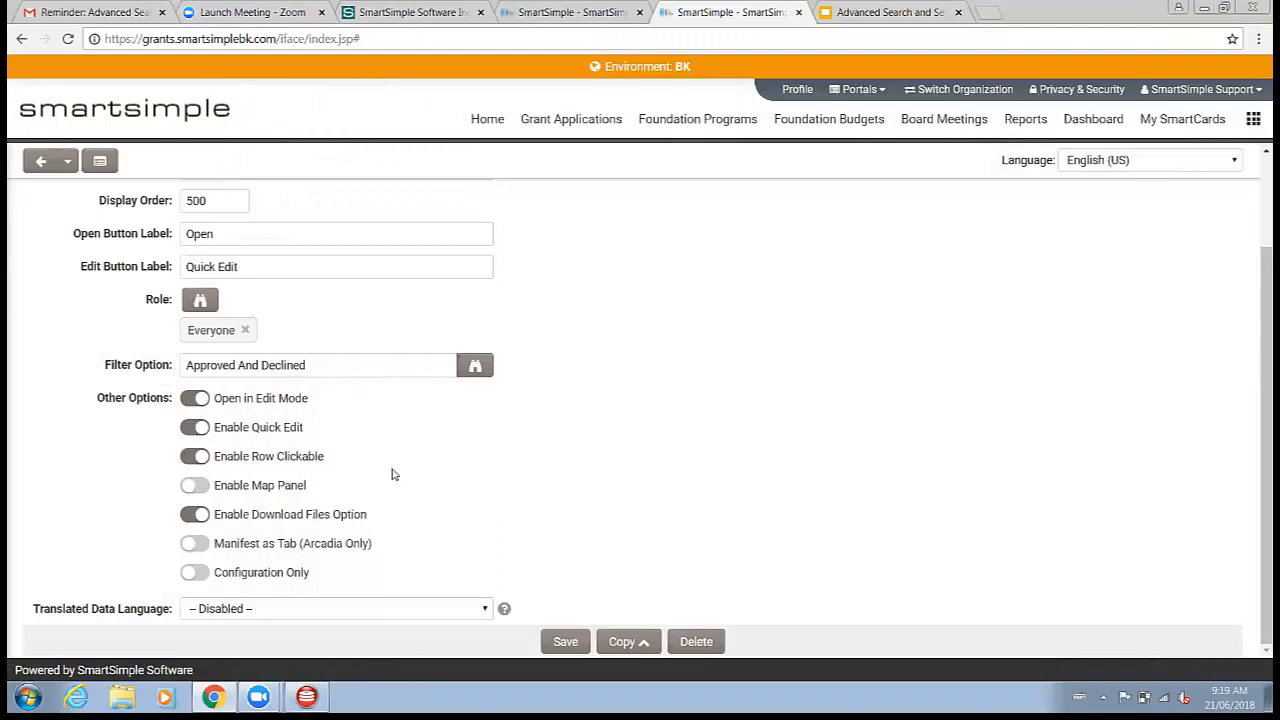
left_click(565, 641)
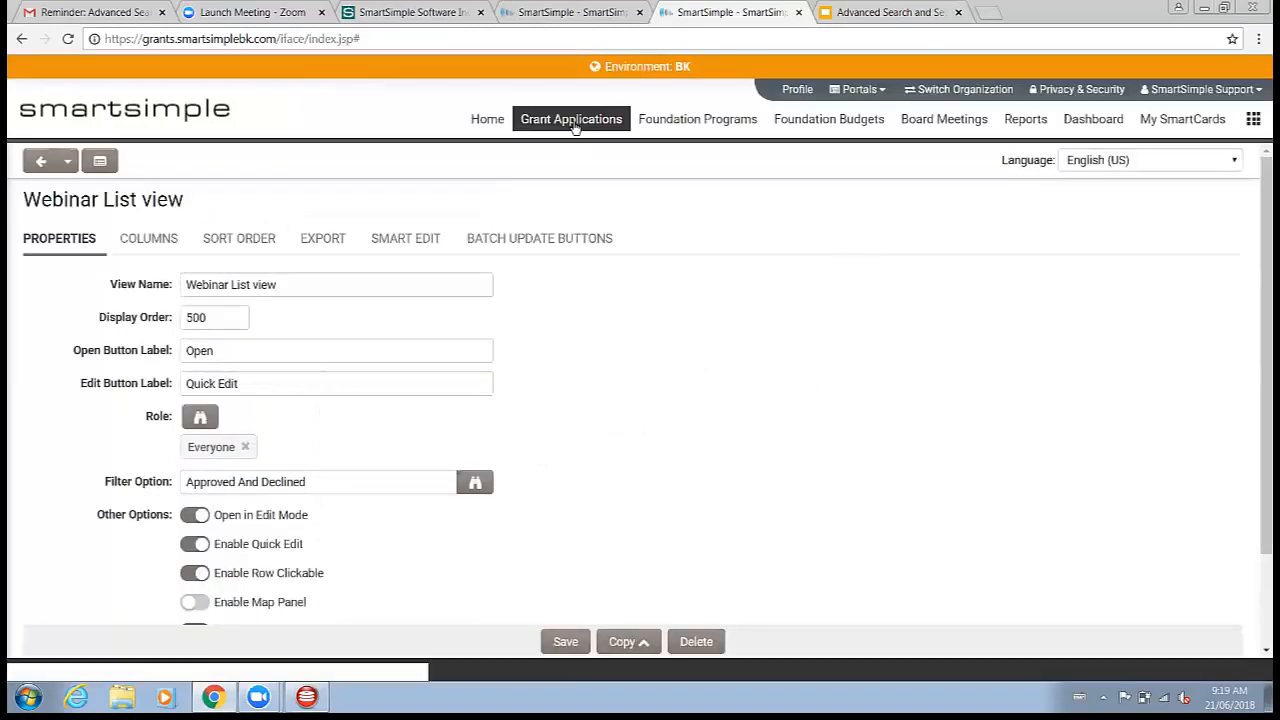
Step: Return to the Grants list, clear the saved advanced search criteria and run an unfiltered search in the Webinar List view
left_click(577, 137)
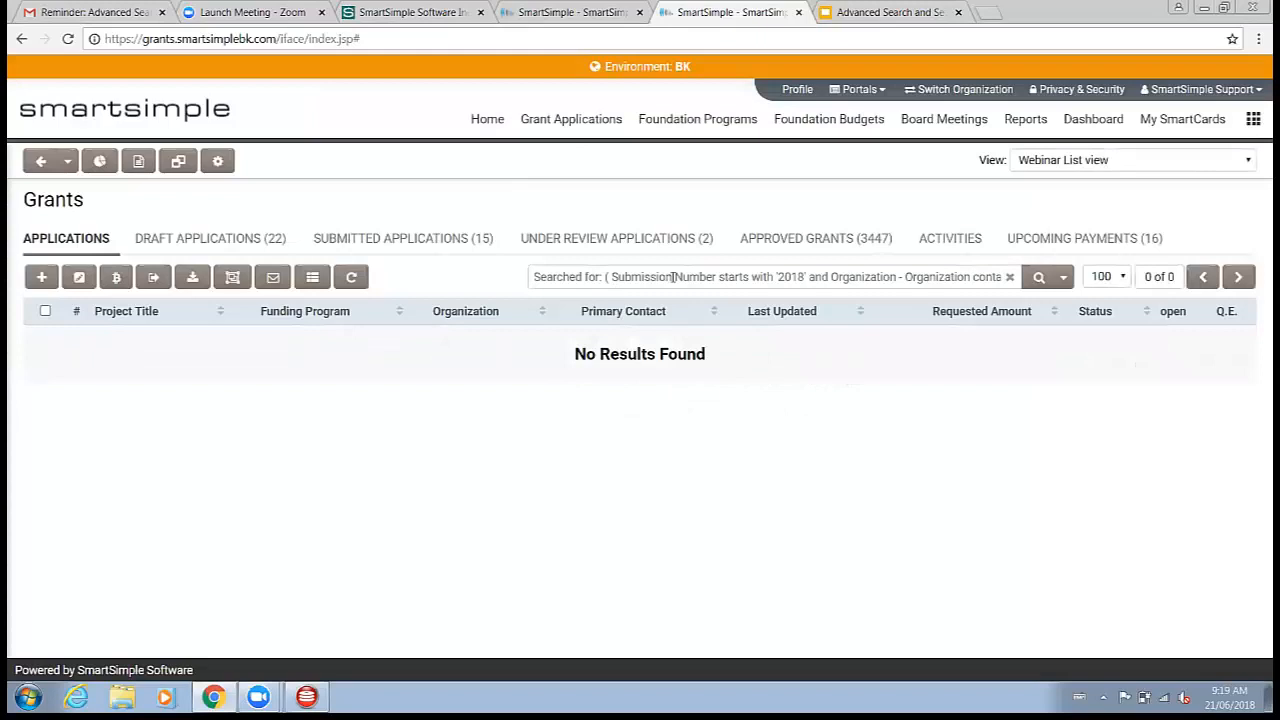
left_click(672, 278)
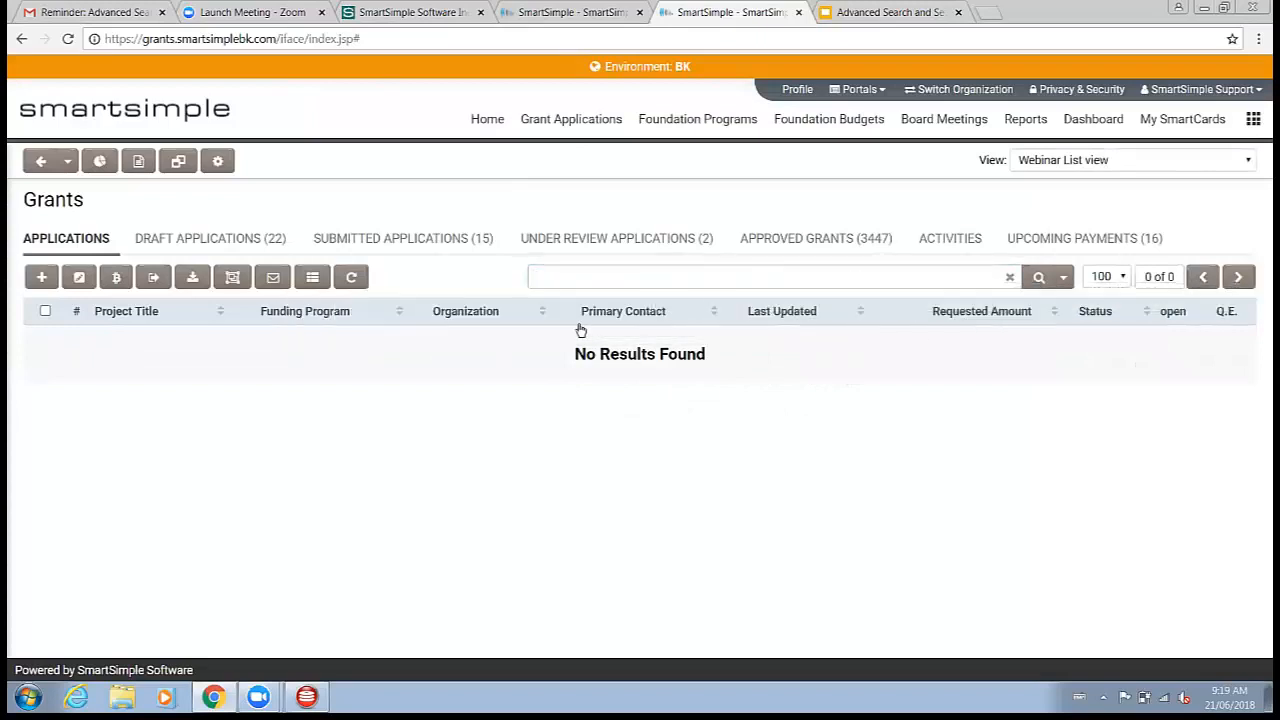
left_click(1063, 279)
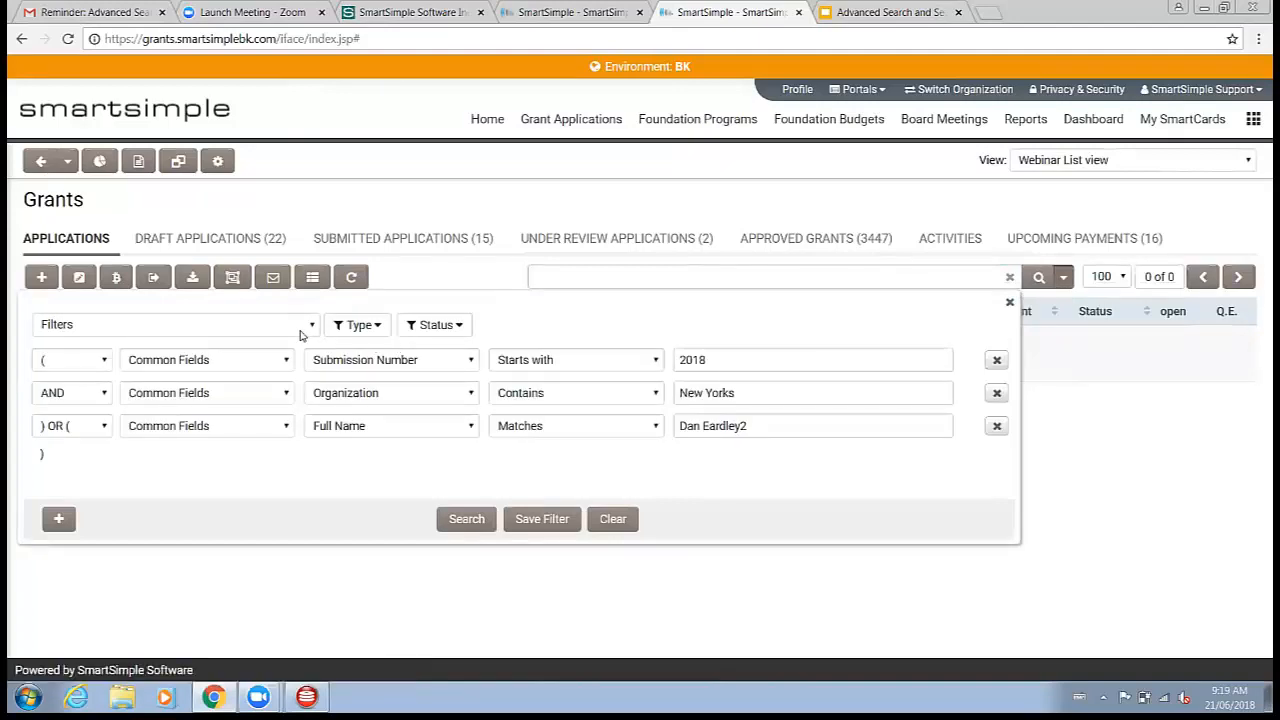
left_click(300, 335)
left_click(84, 473)
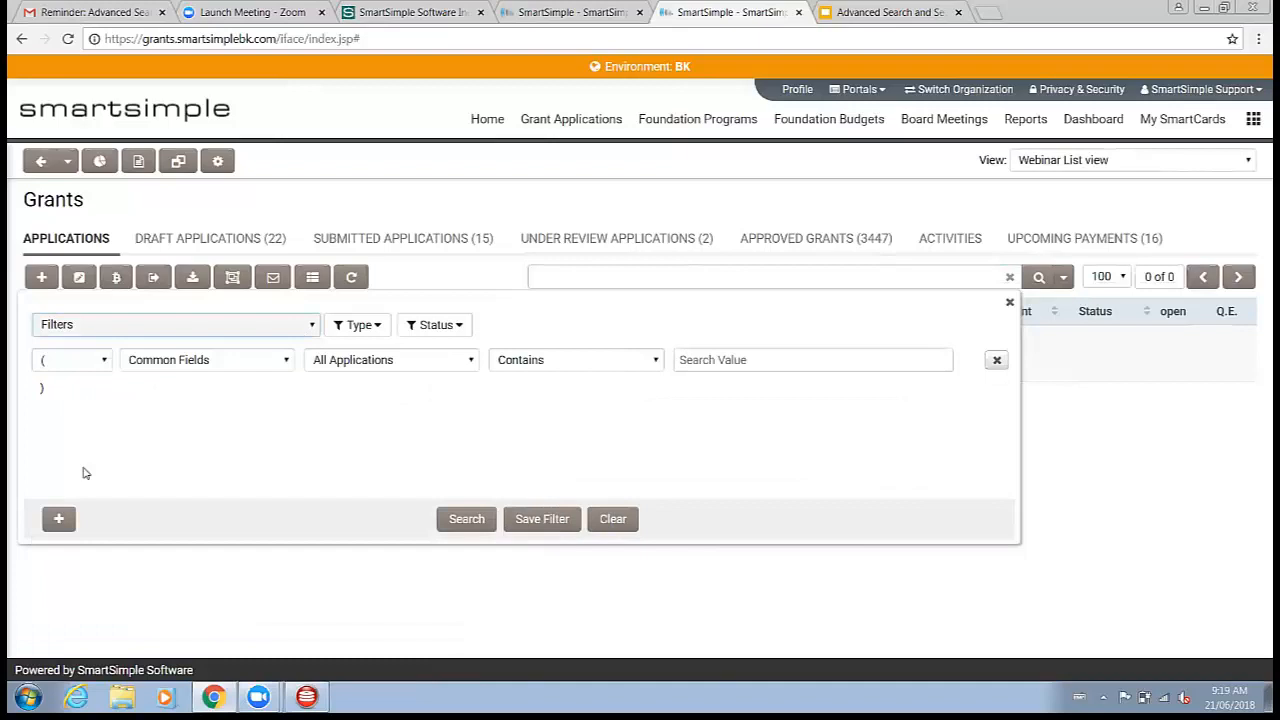
left_click(478, 522)
left_click(467, 519)
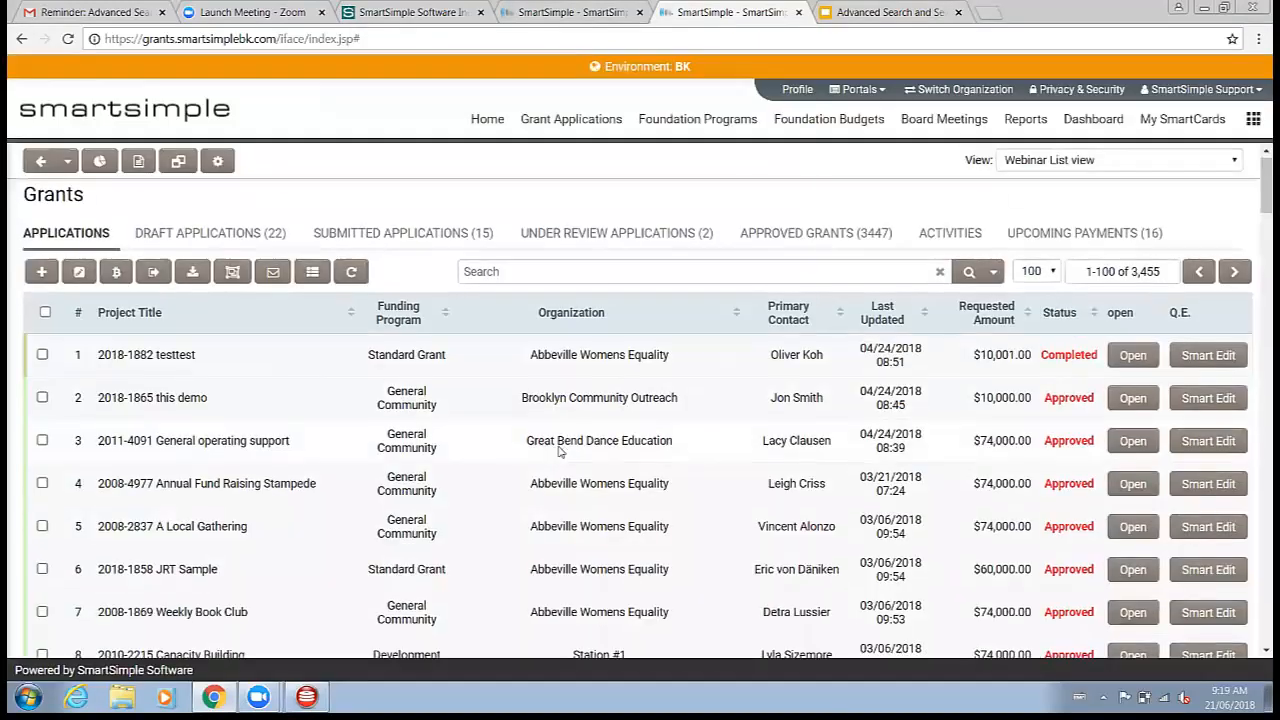
scroll(560, 455, "down", 14)
scroll(557, 460, "down", 16)
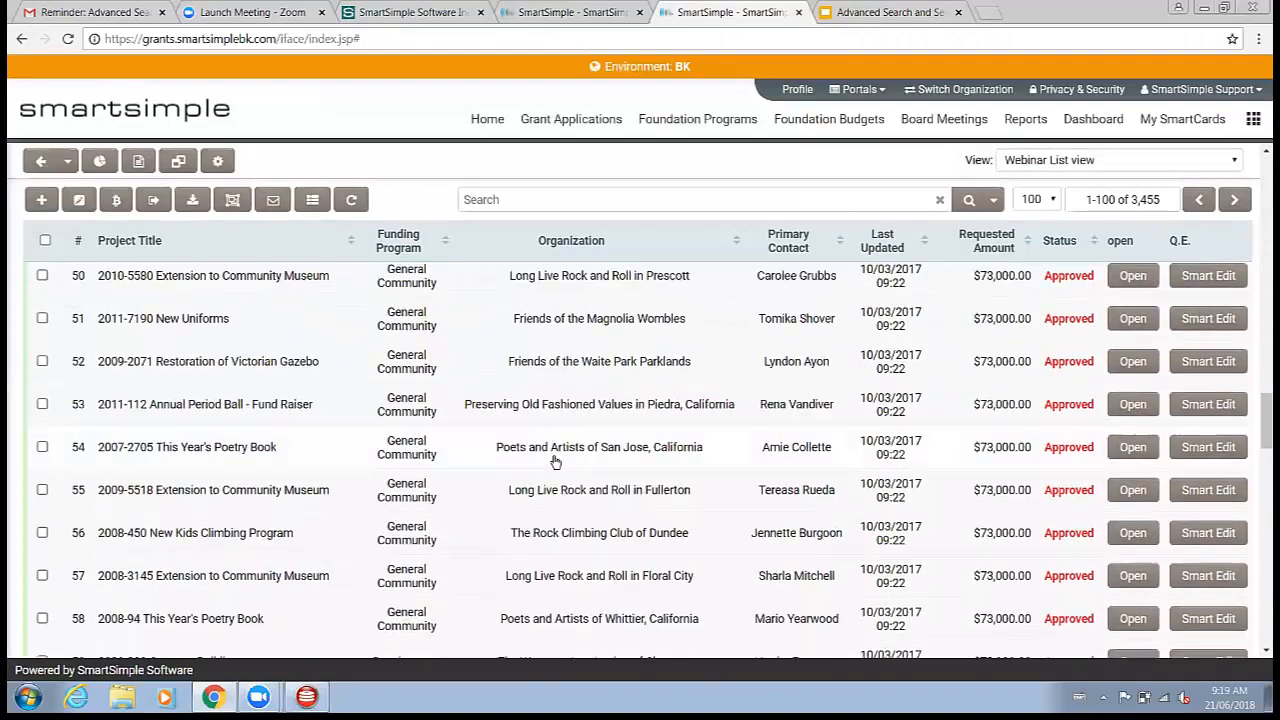
scroll(555, 462, "down", 6)
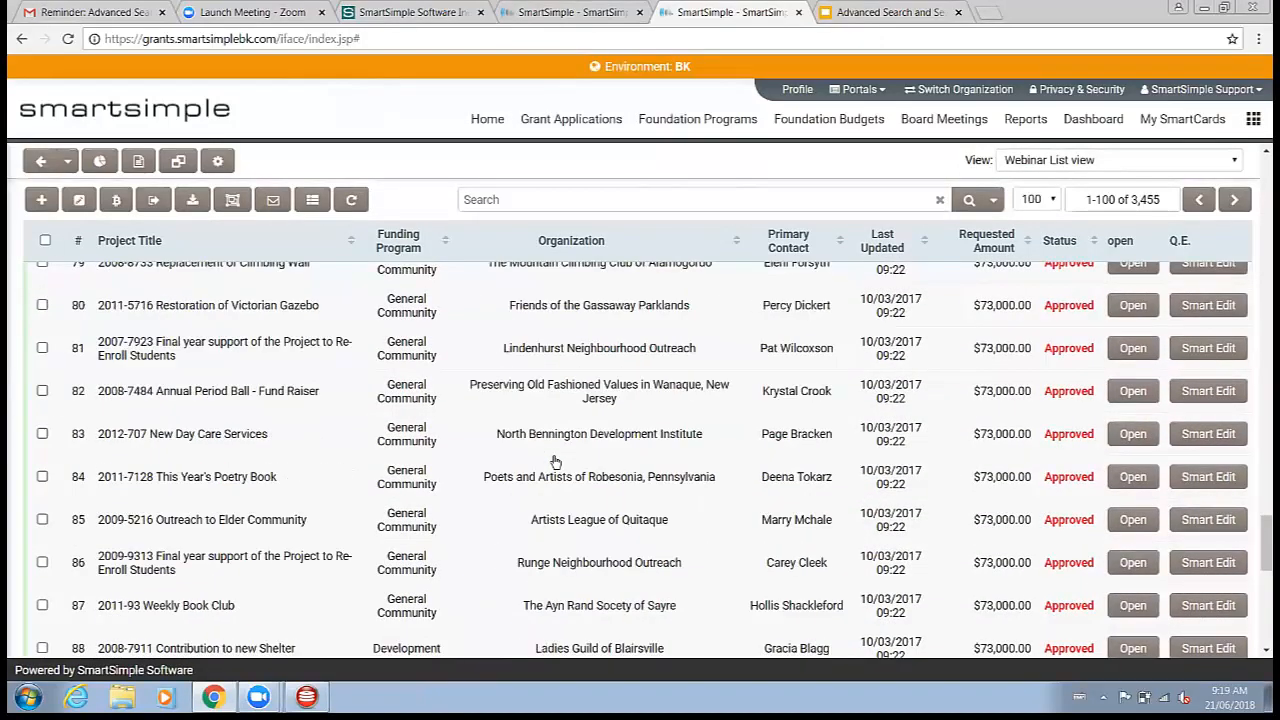
scroll(565, 405, "up", 6)
scroll(565, 405, "up", 20)
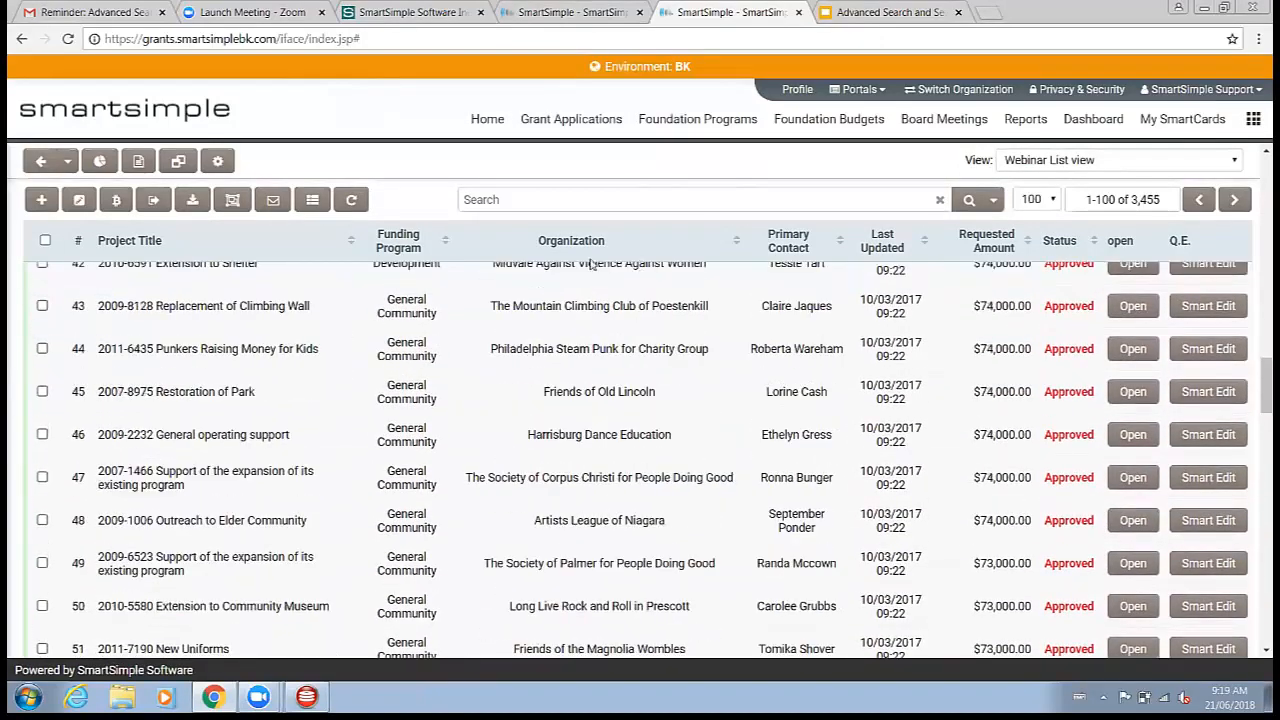
scroll(577, 265, "up", 7)
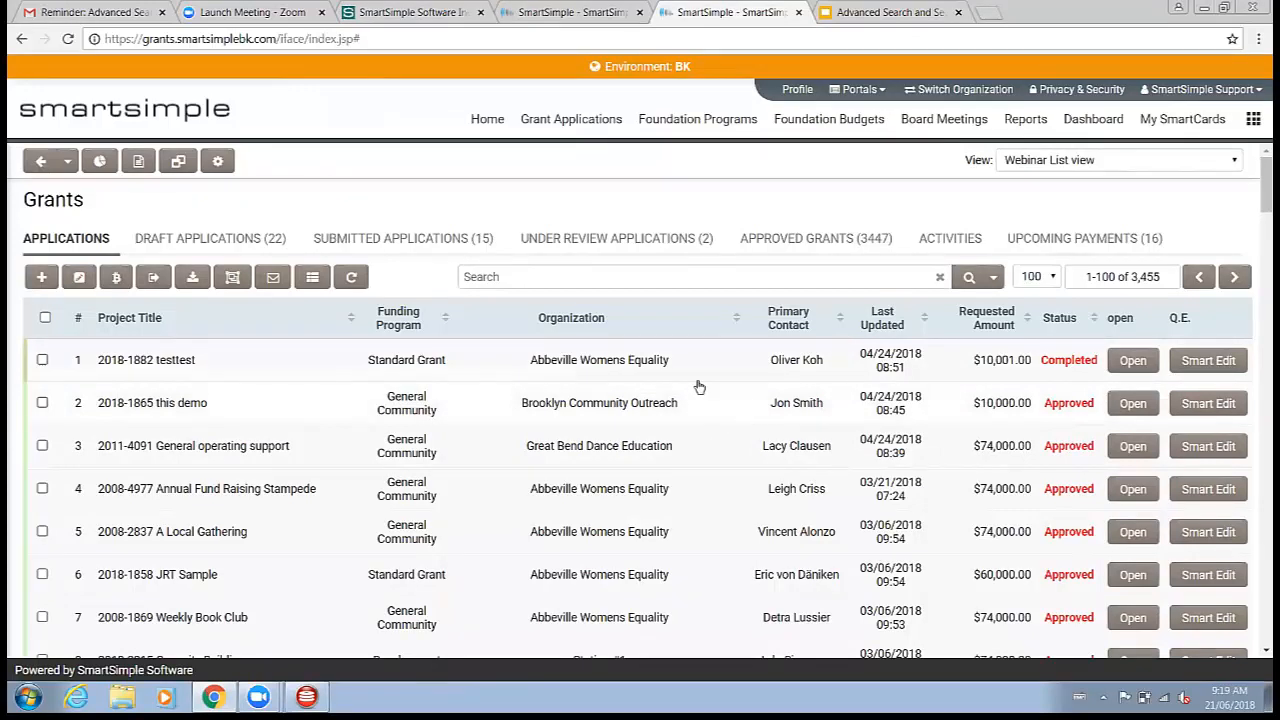
Step: Open the Submitted Applications tab and its Edit View settings
left_click(405, 242)
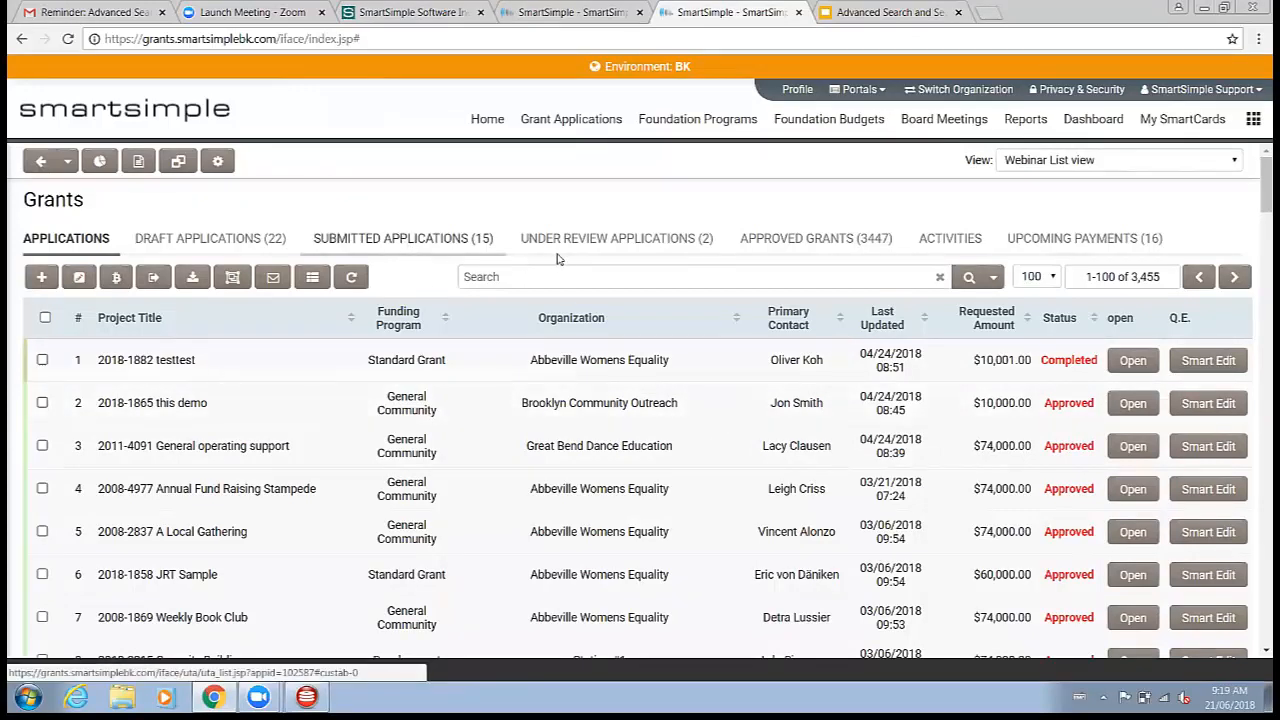
left_click(656, 243)
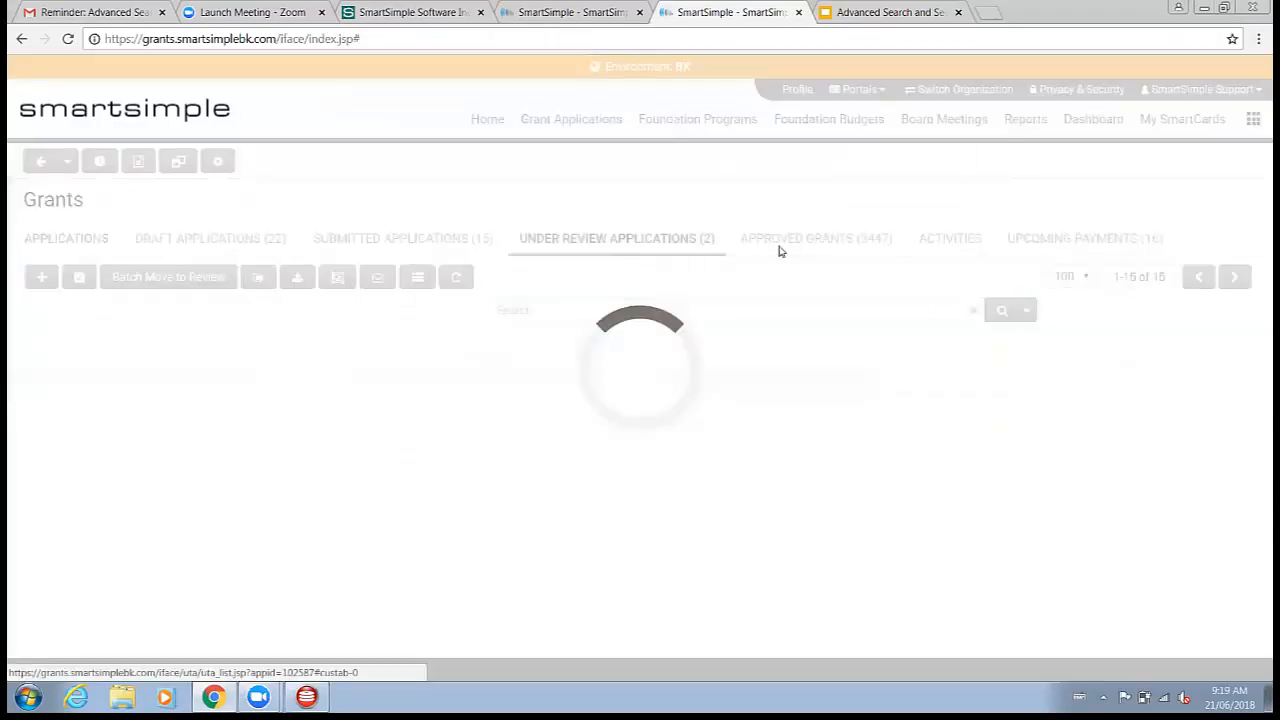
left_click(445, 247)
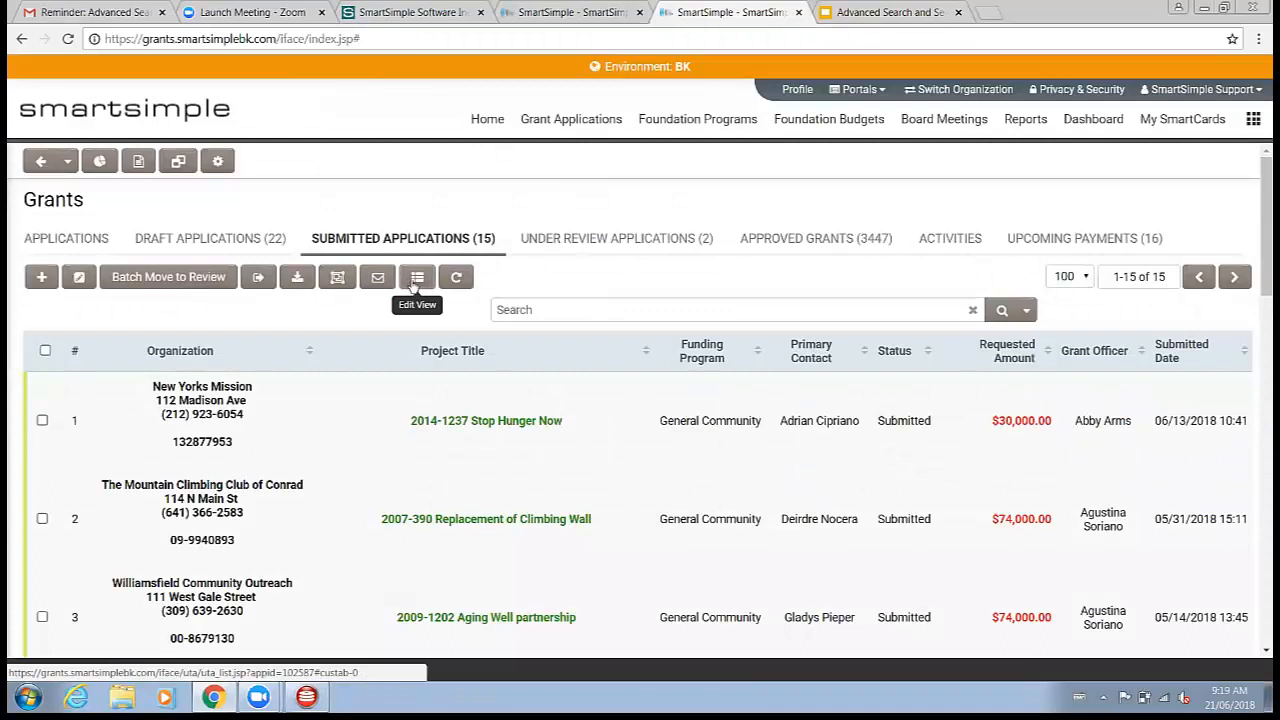
left_click(416, 284)
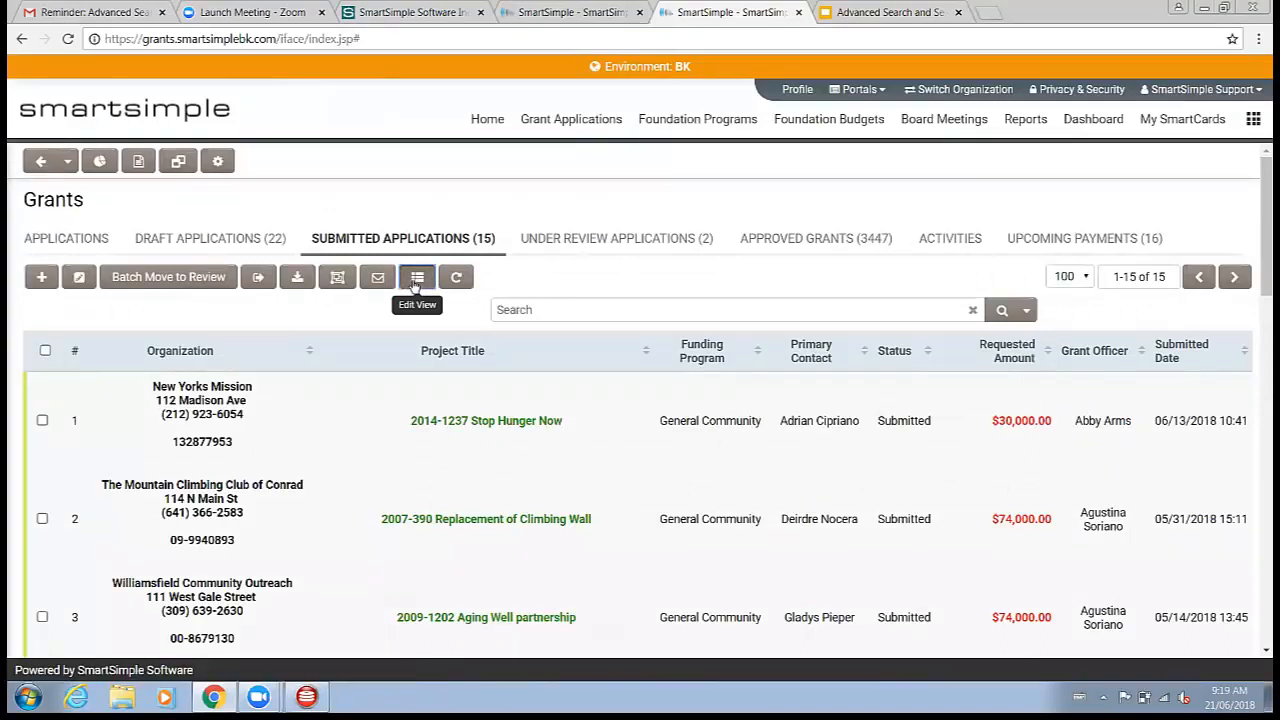
left_click(295, 287)
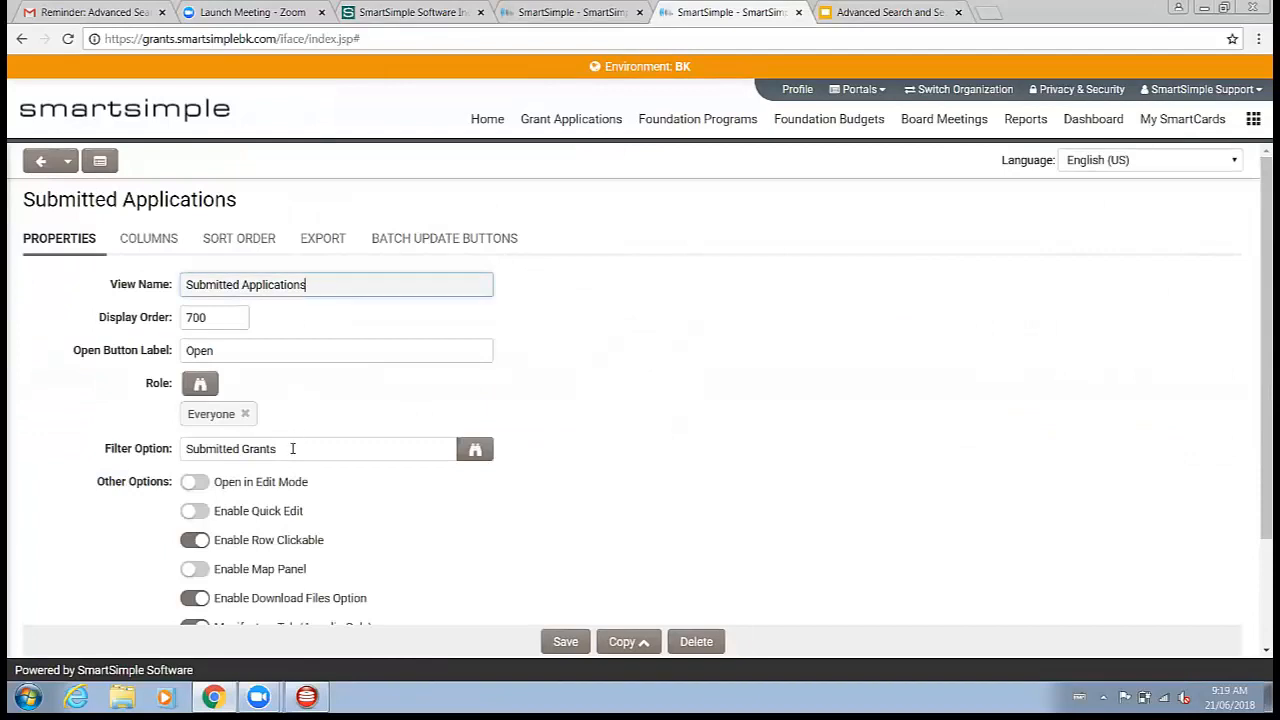
Step: Examine the Submitted Applications view's Columns and Export sections and its Filter Option setting
scroll(300, 440, "down", 3)
scroll(340, 510, "up", 3)
left_click(150, 245)
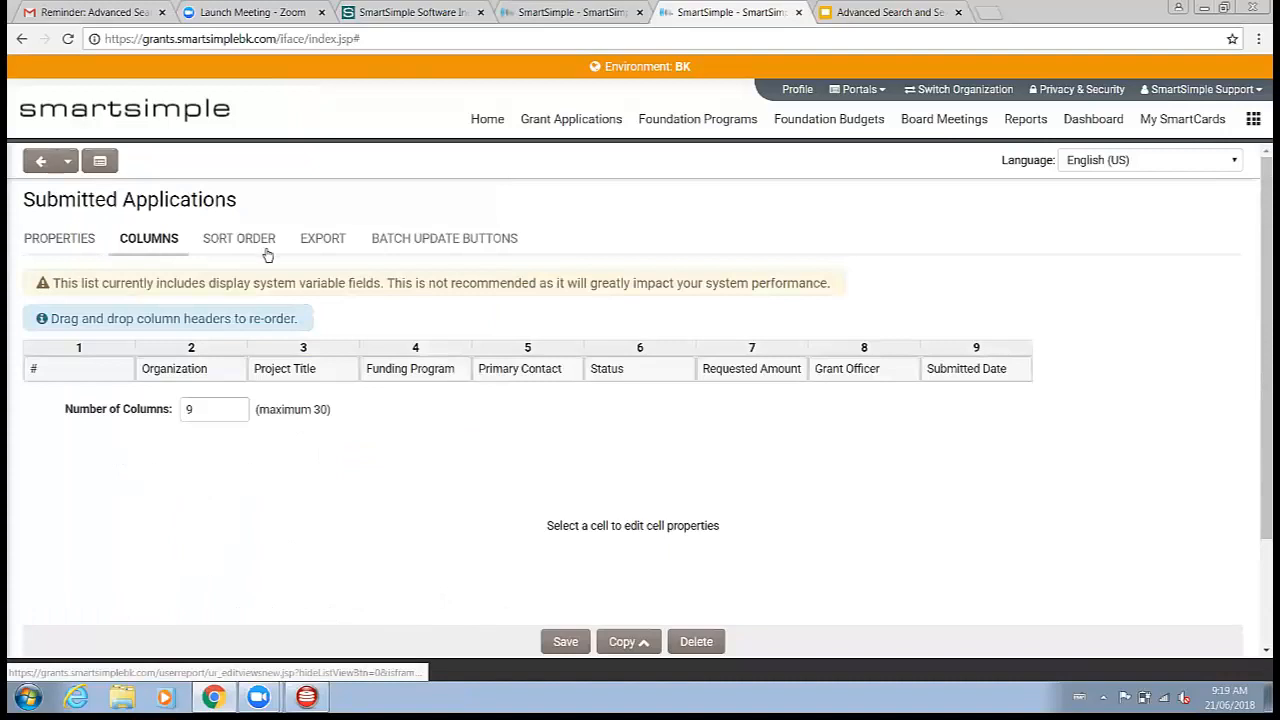
left_click(322, 240)
left_click(64, 248)
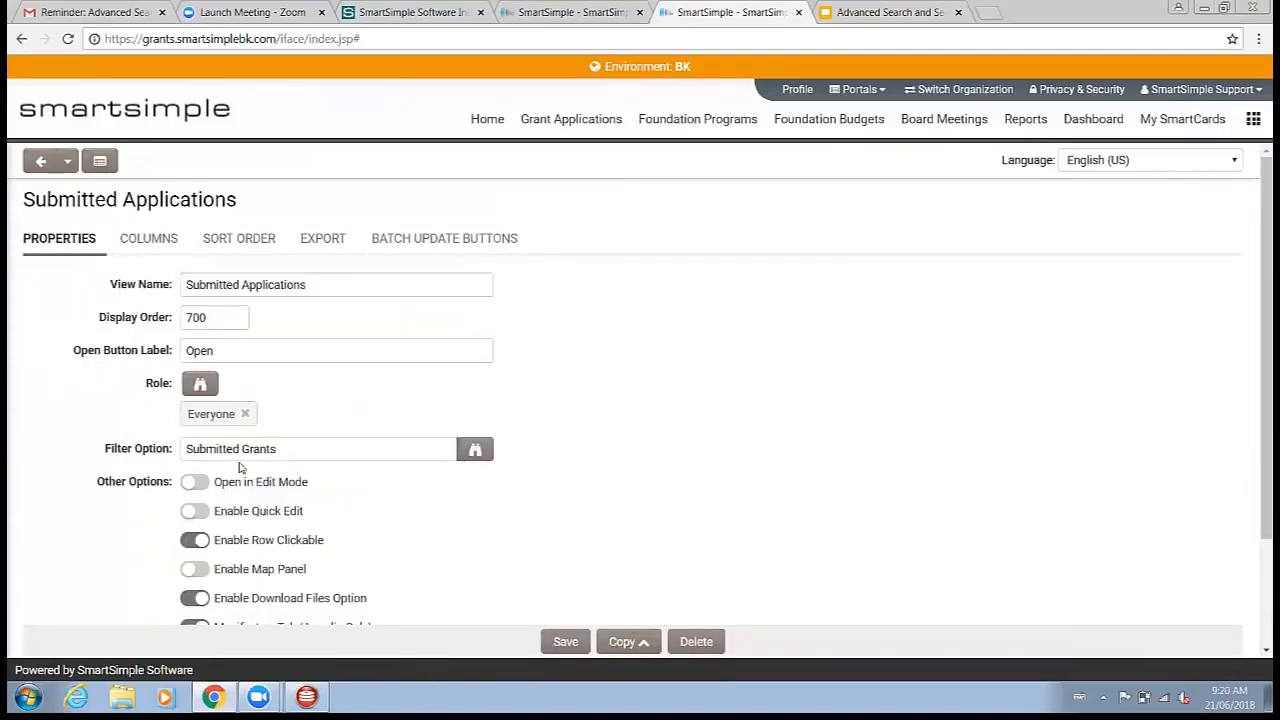
left_click_drag(292, 455, 150, 449)
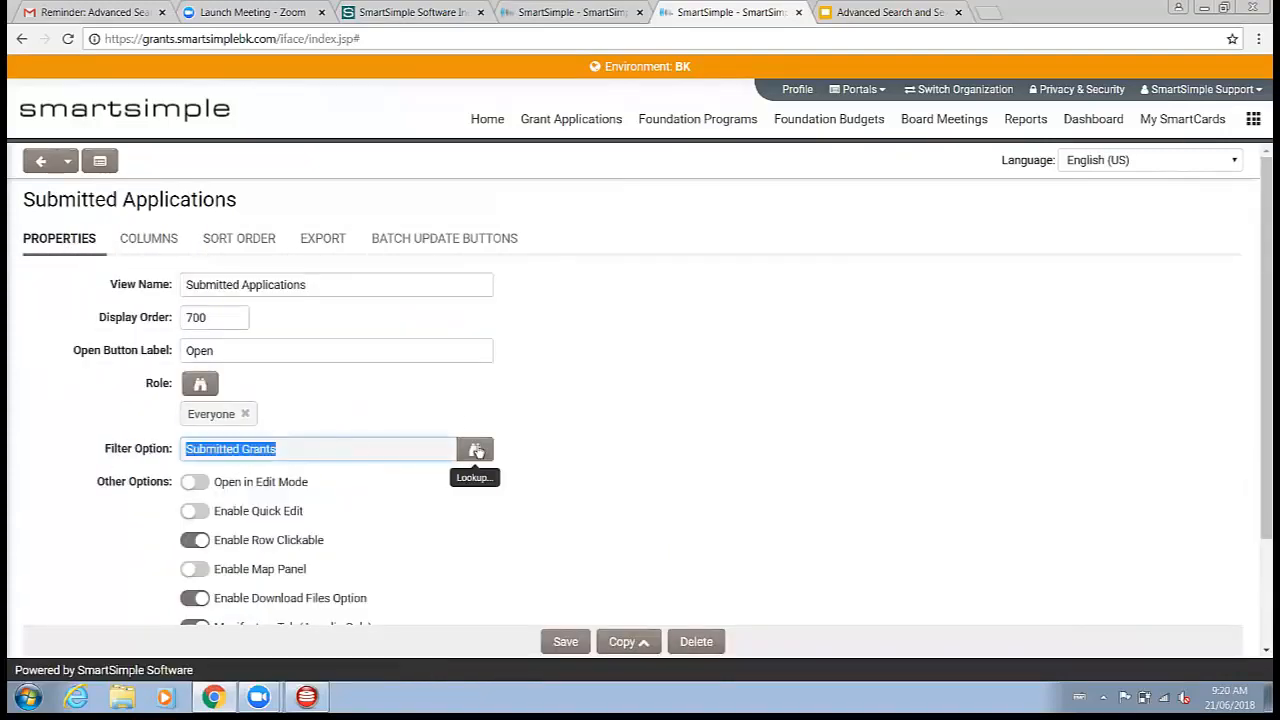
left_click(394, 450)
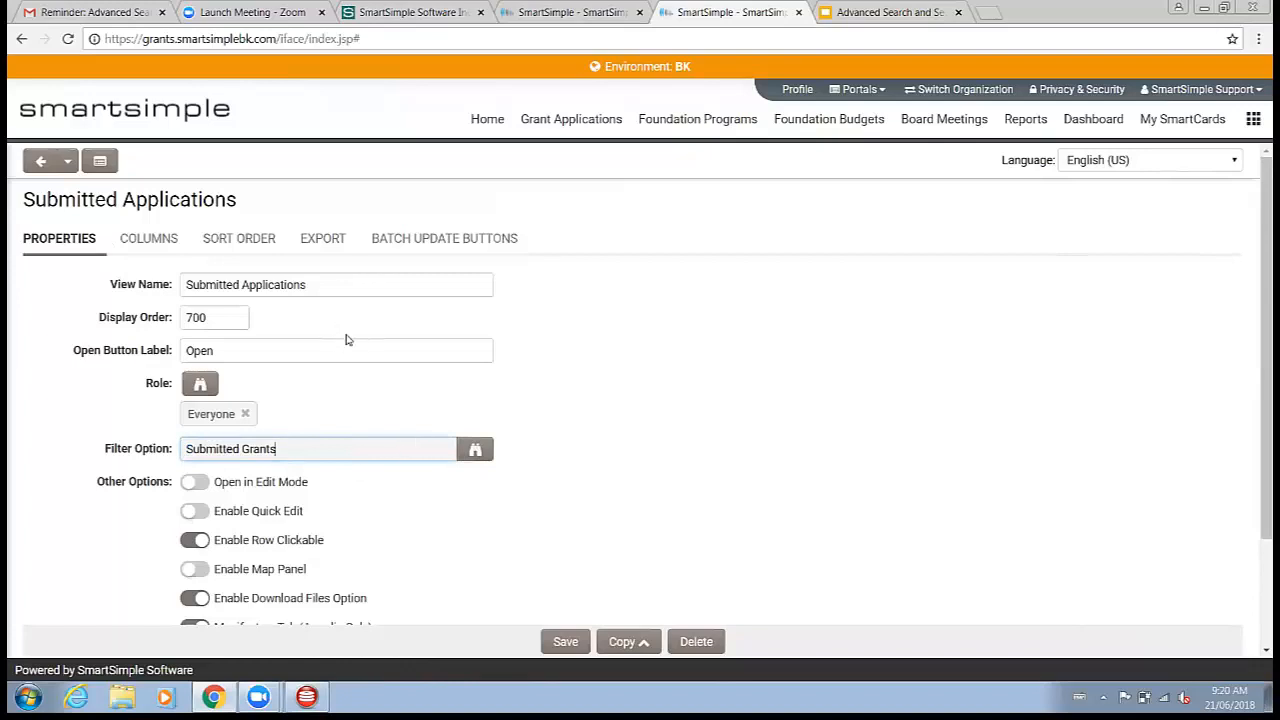
scroll(366, 349, "down", 2)
scroll(369, 283, "up", 2)
scroll(440, 282, "down", 2)
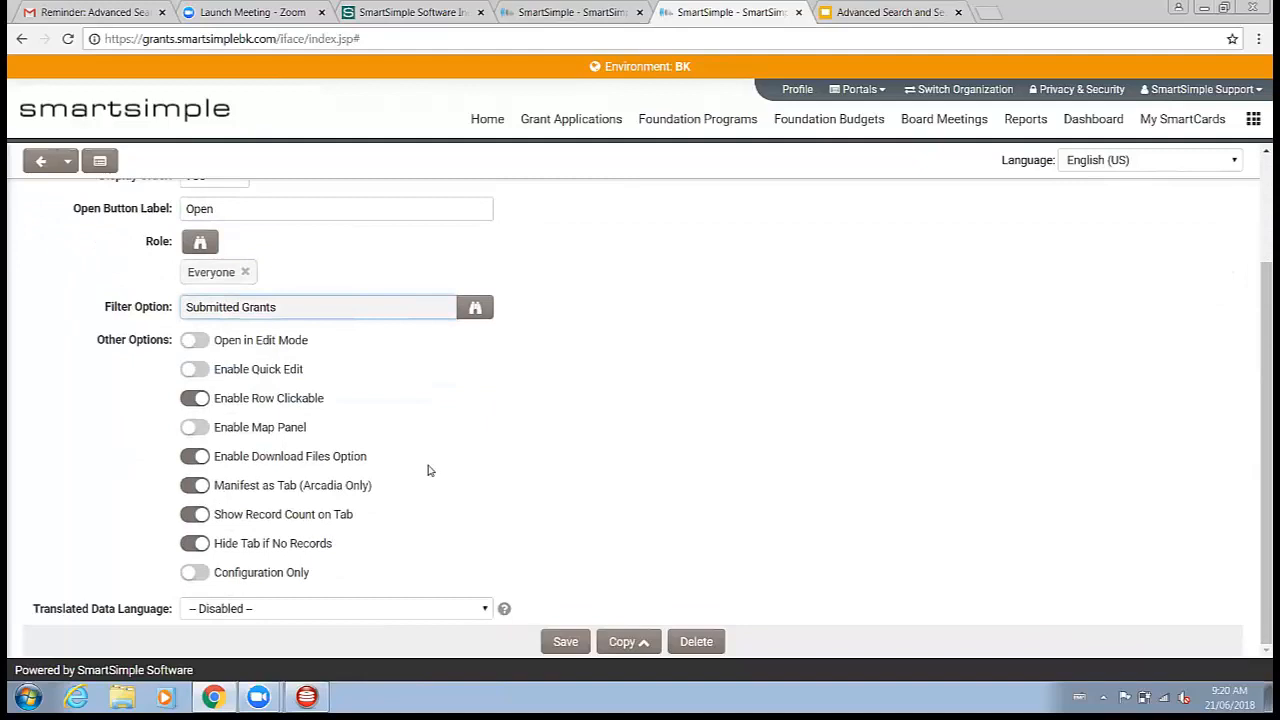
scroll(404, 445, "up", 2)
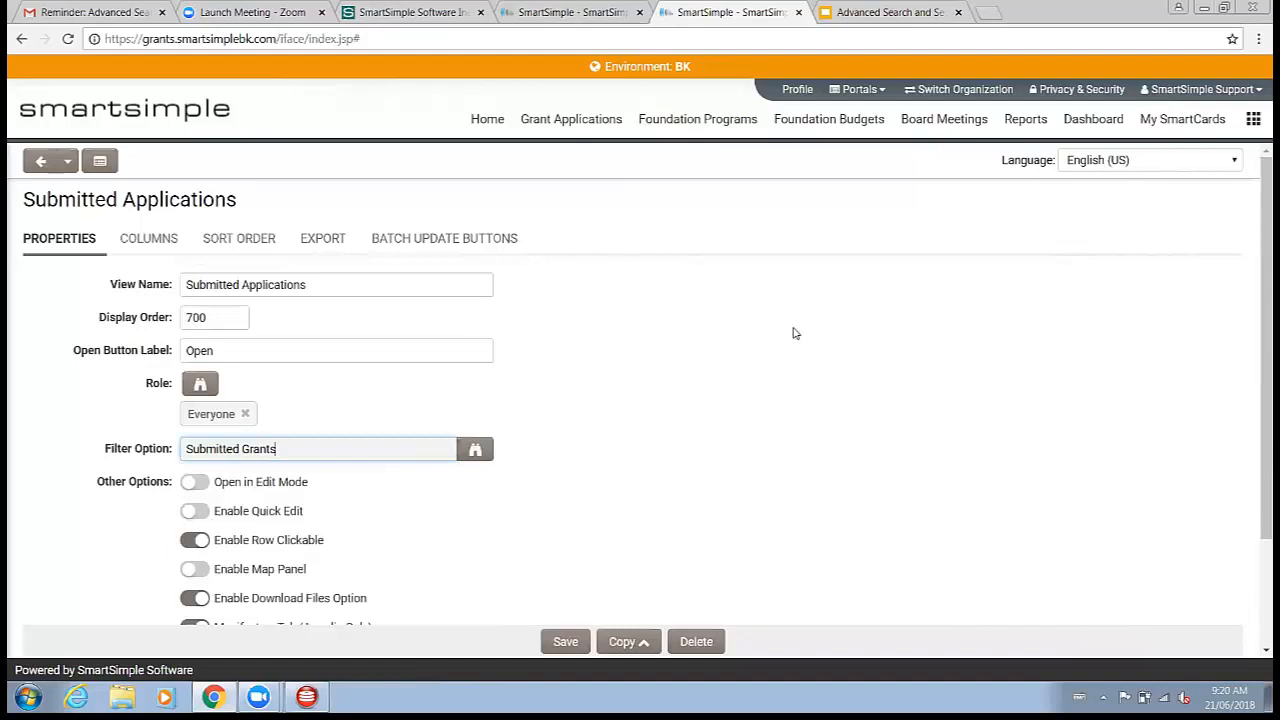
Step: Return to the Grants Applications tab and choose the Webinar List view
left_click(576, 124)
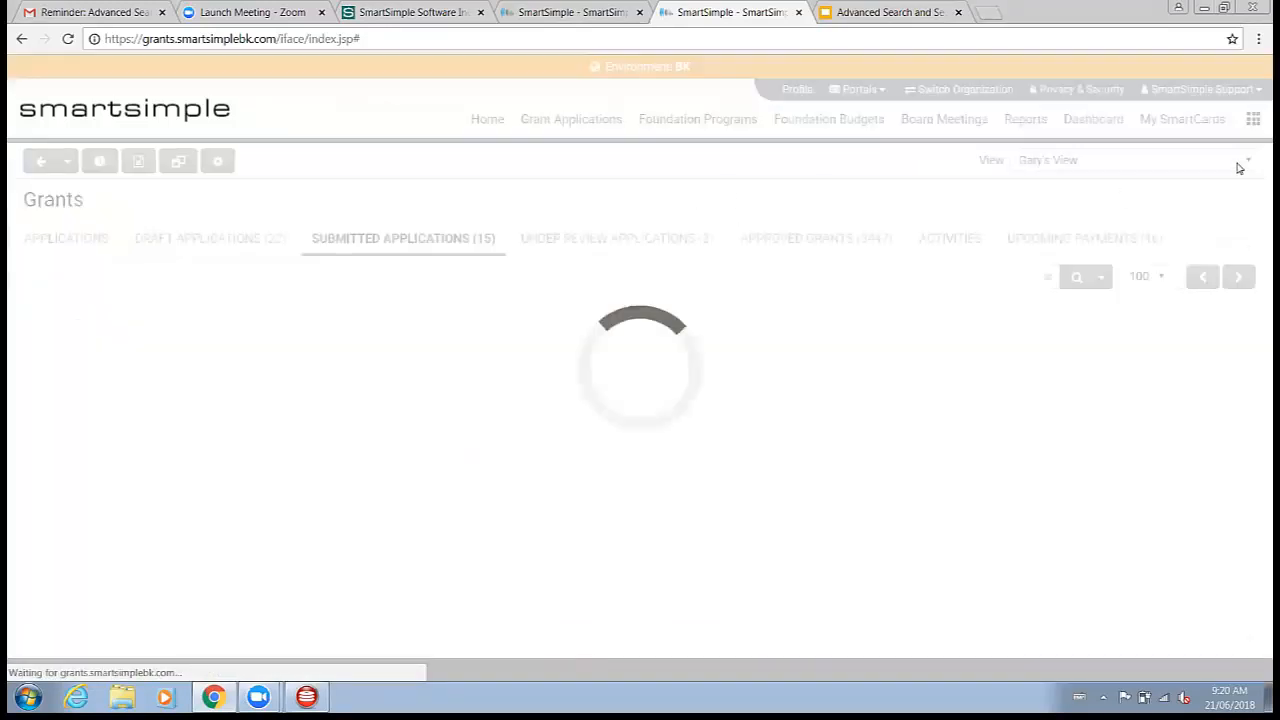
left_click(66, 238)
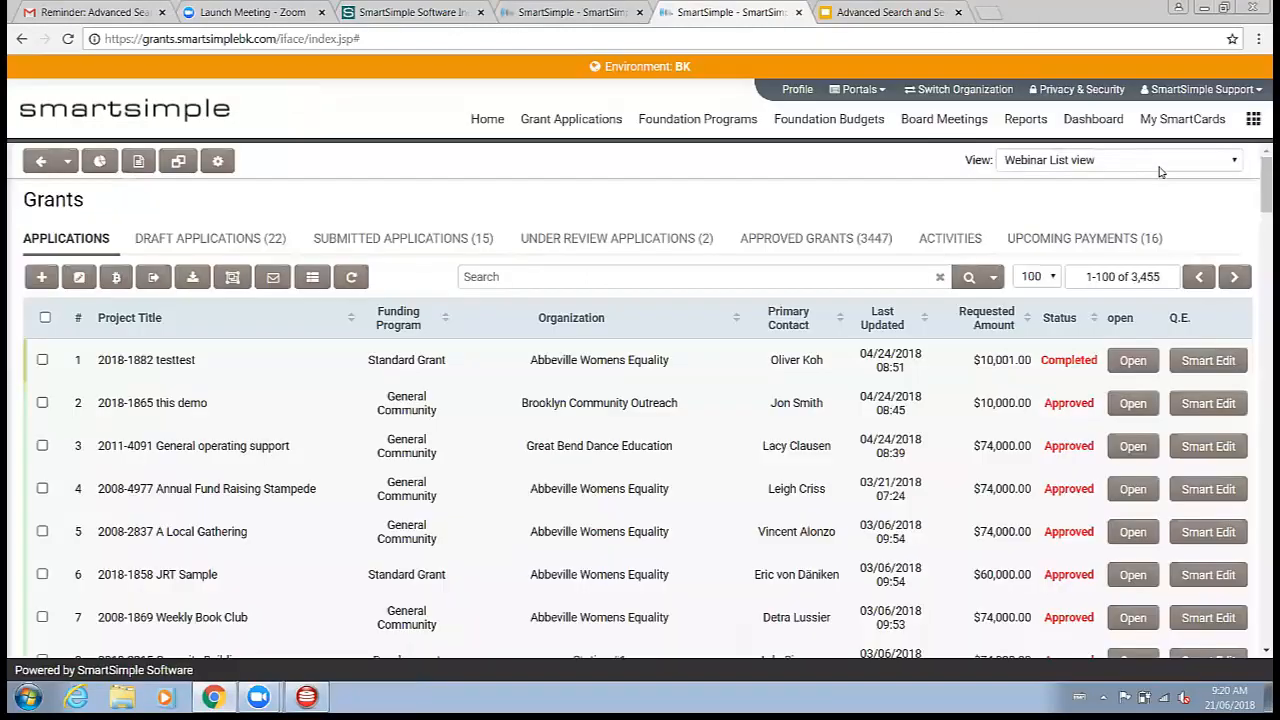
left_click(1158, 166)
left_click(1104, 349)
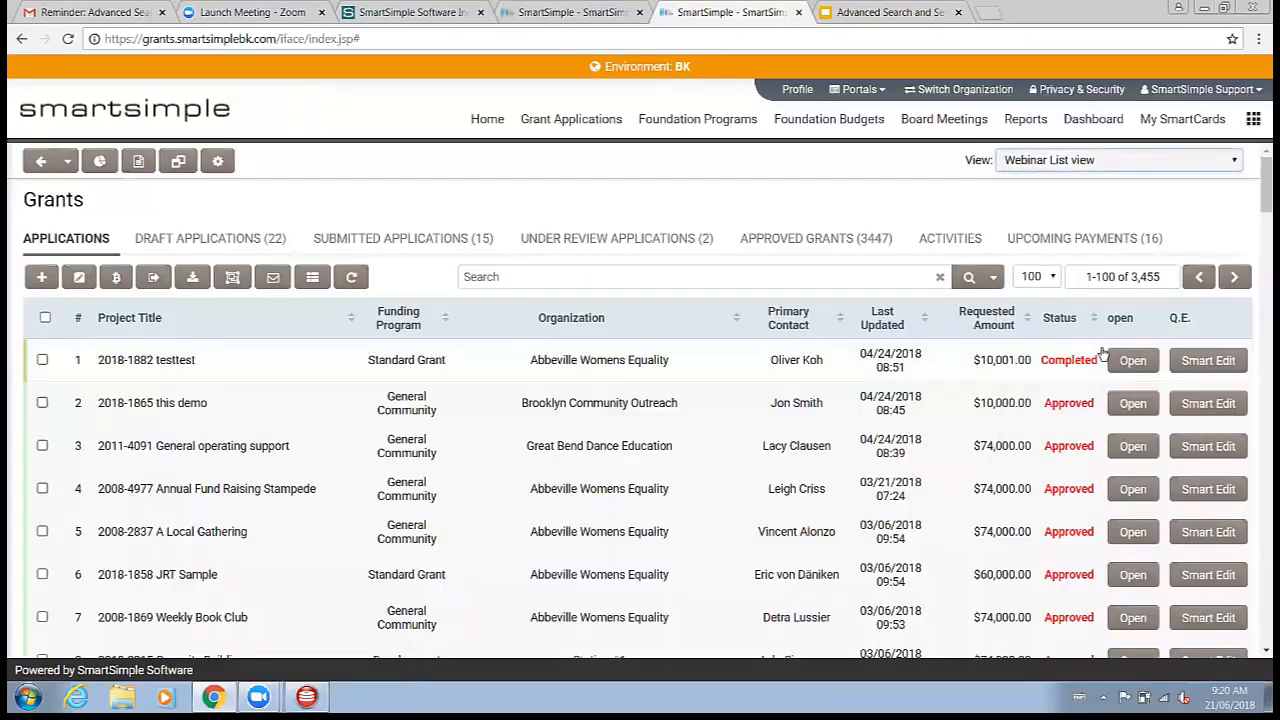
Step: Open the Webinar List view's settings and save them with the Manifest as Tab option on
left_click(312, 284)
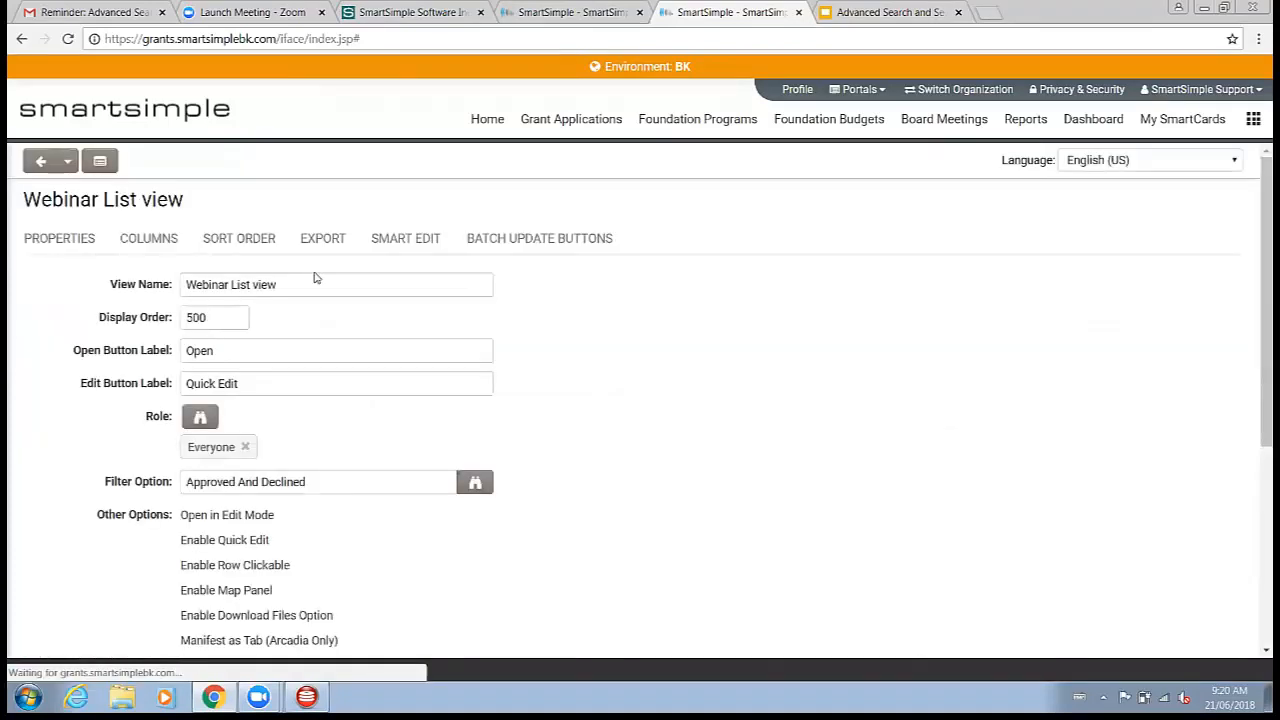
scroll(306, 424, "down", 2)
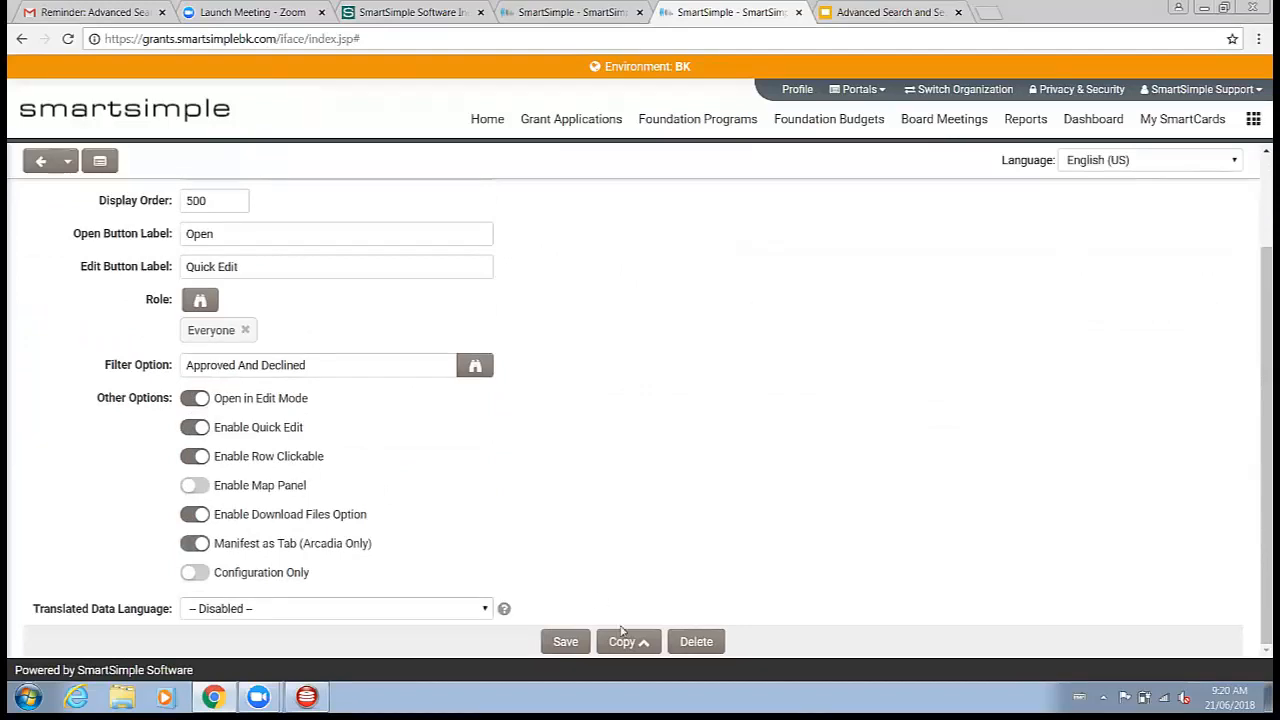
left_click(565, 641)
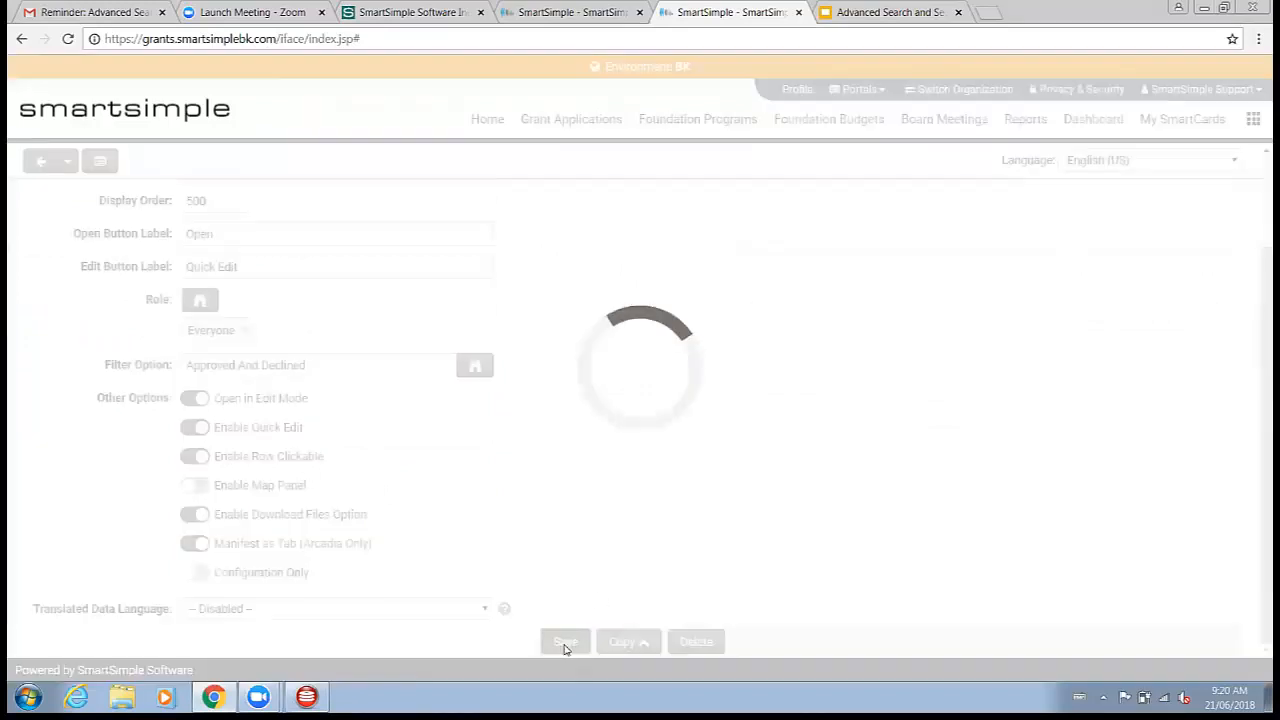
left_click(587, 130)
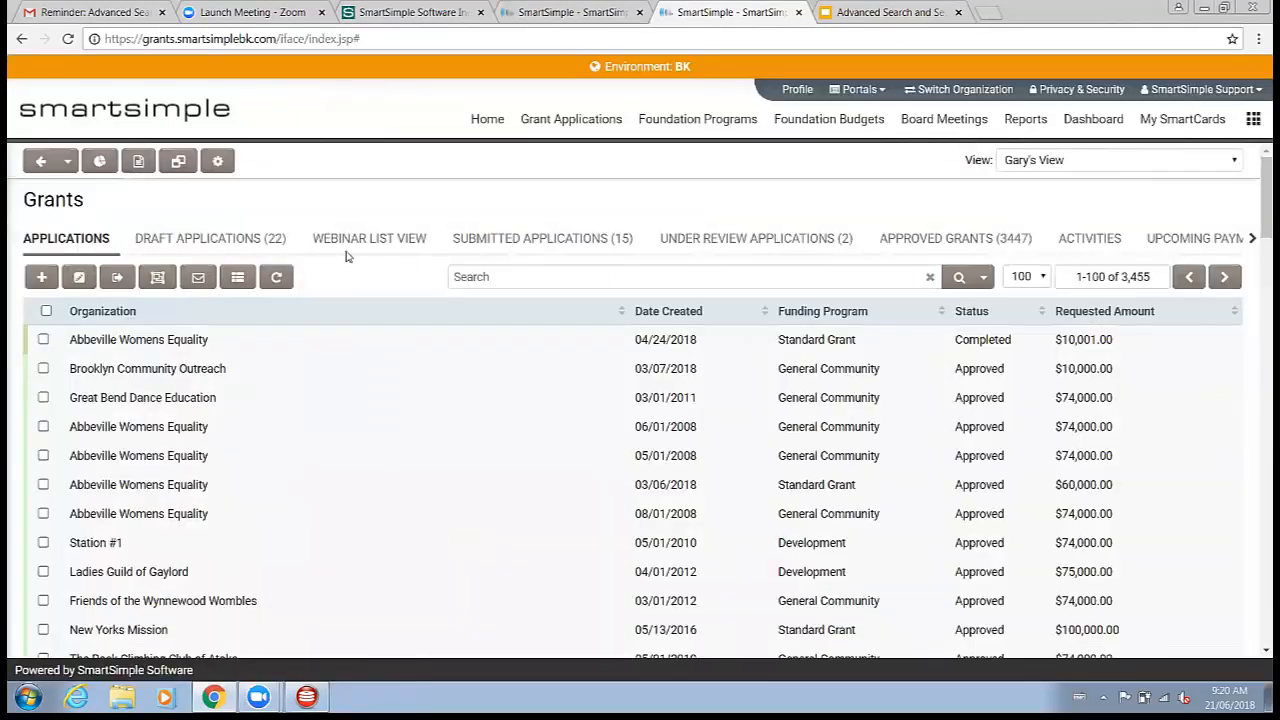
Step: Open the Webinar List View tab on the Grants list
left_click(363, 240)
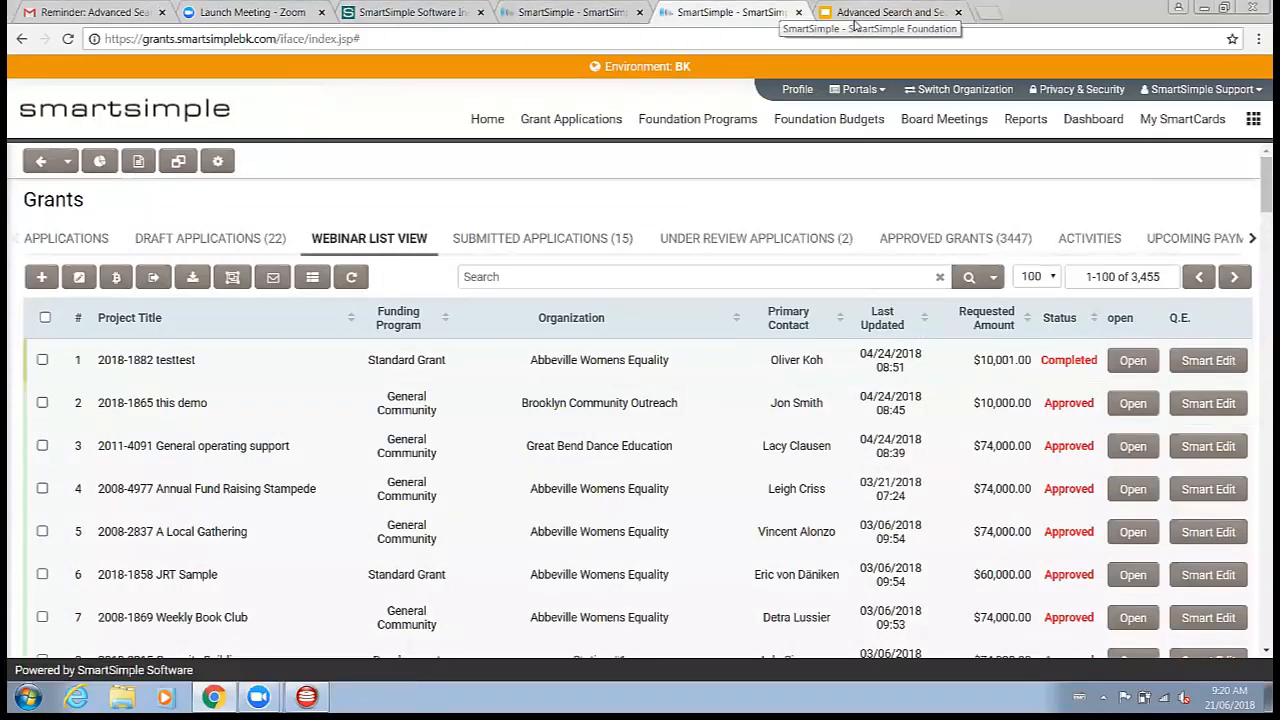
left_click(884, 10)
left_click(780, 12)
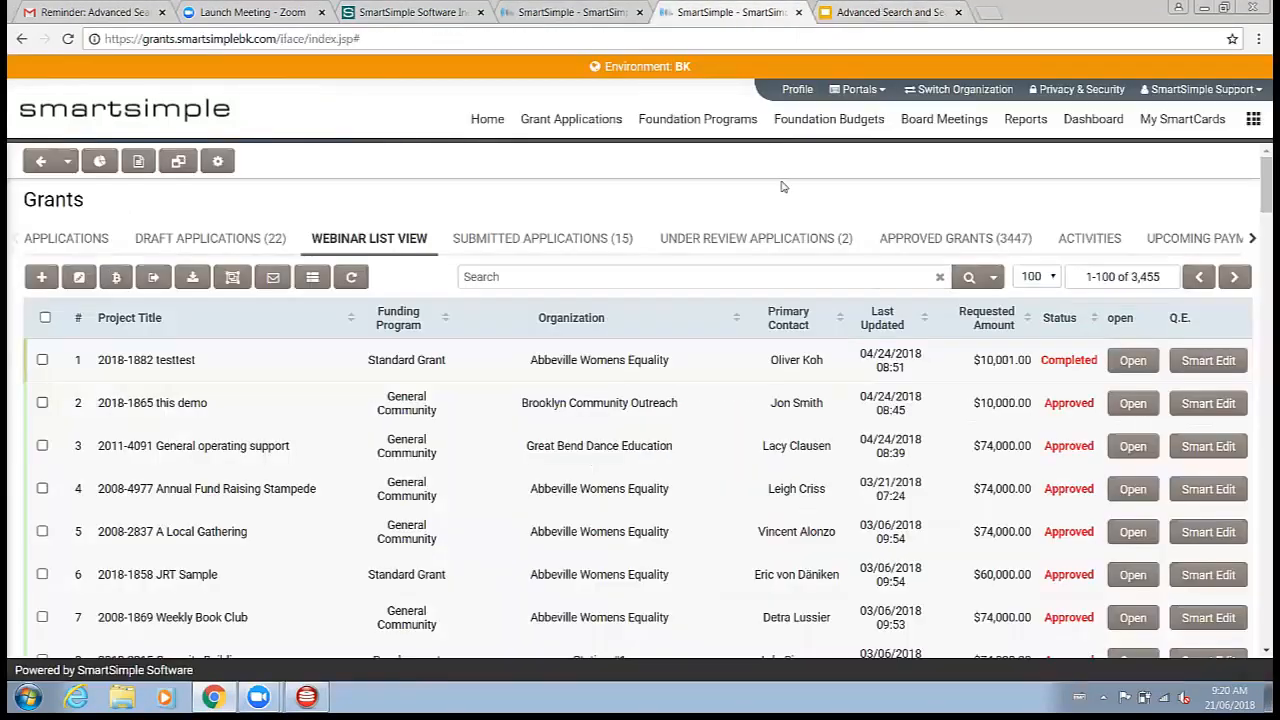
Step: Open the Organization Contact user role from Roles and Security, list its current users and open the first contact's profile
left_click(1253, 124)
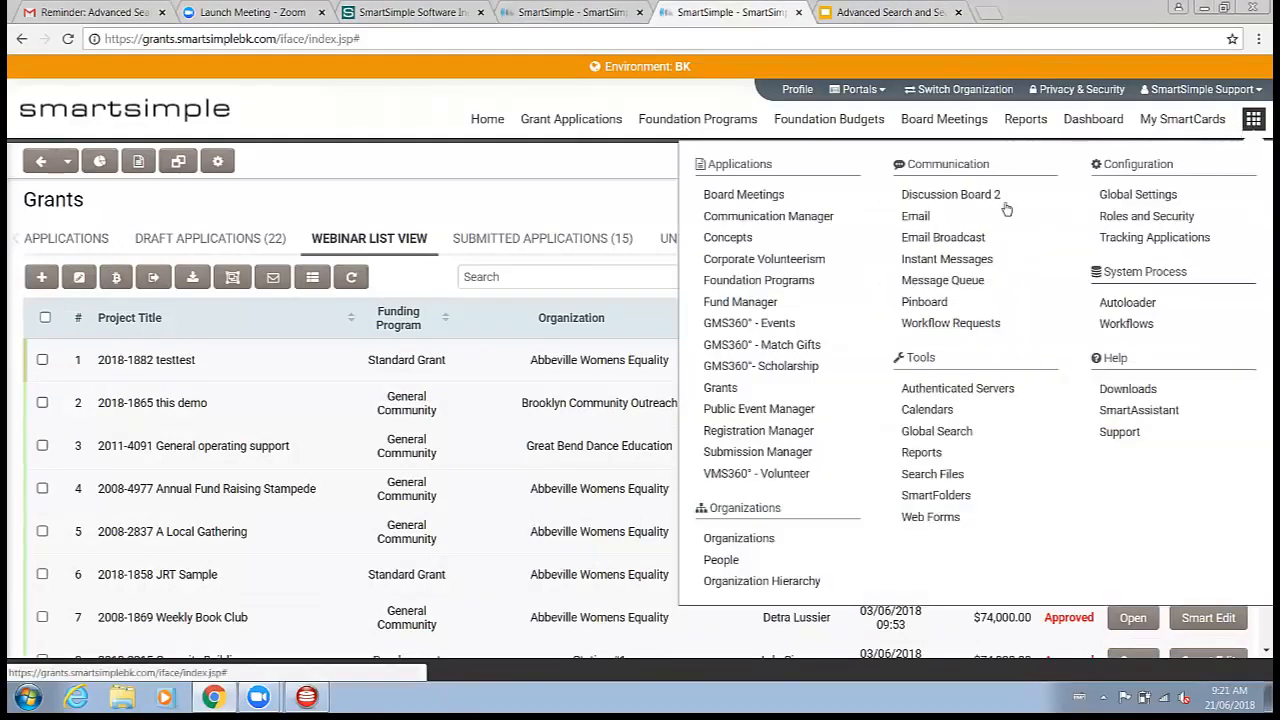
left_click(1115, 218)
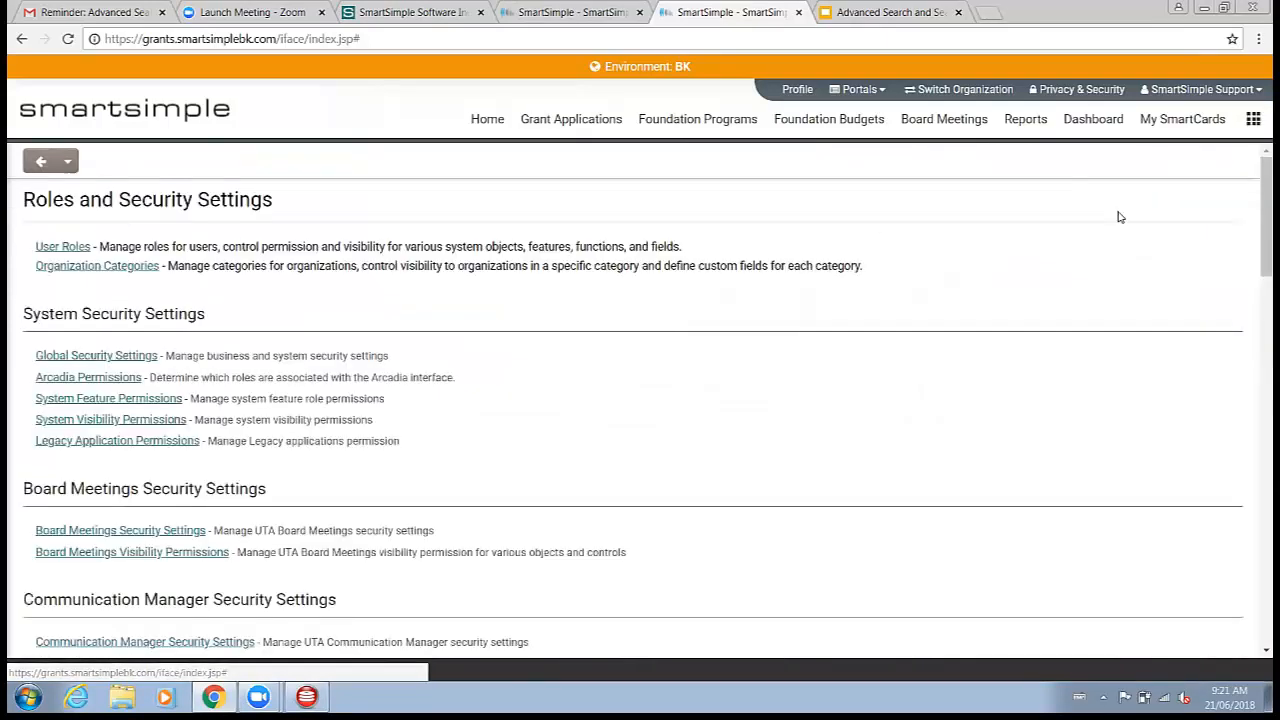
left_click(64, 251)
scroll(289, 336, "down", 3)
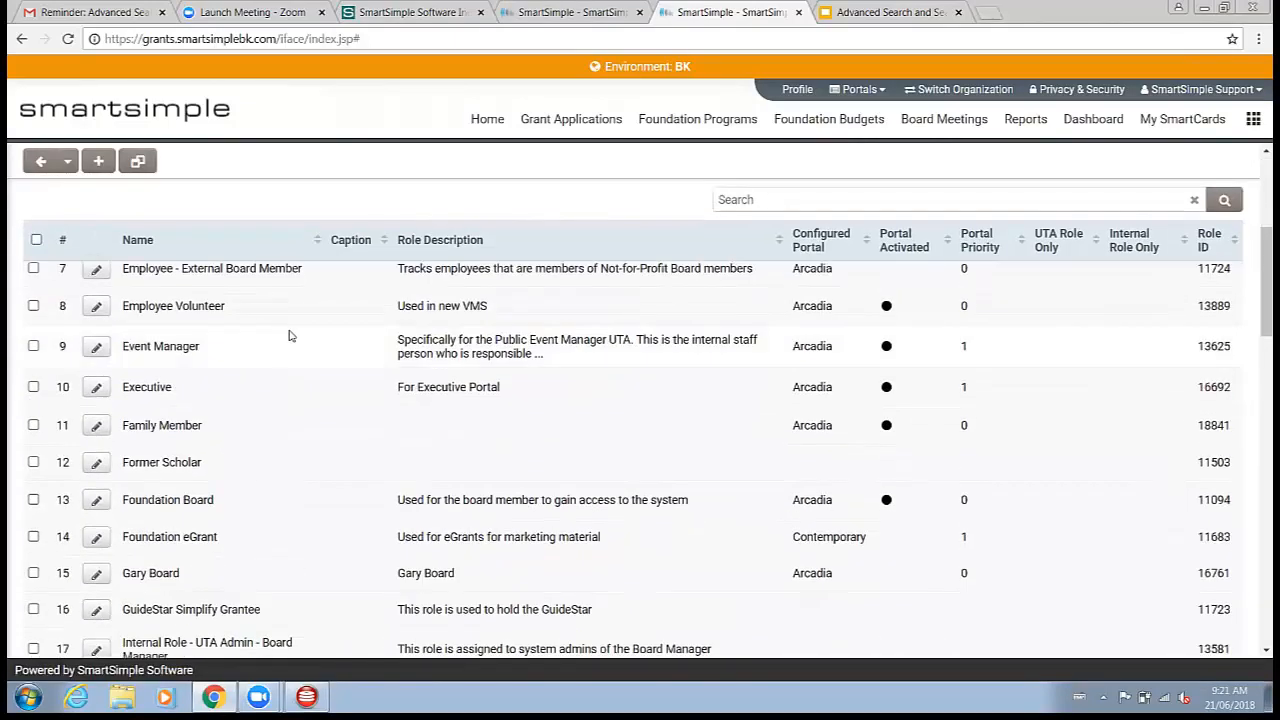
scroll(297, 369, "down", 2)
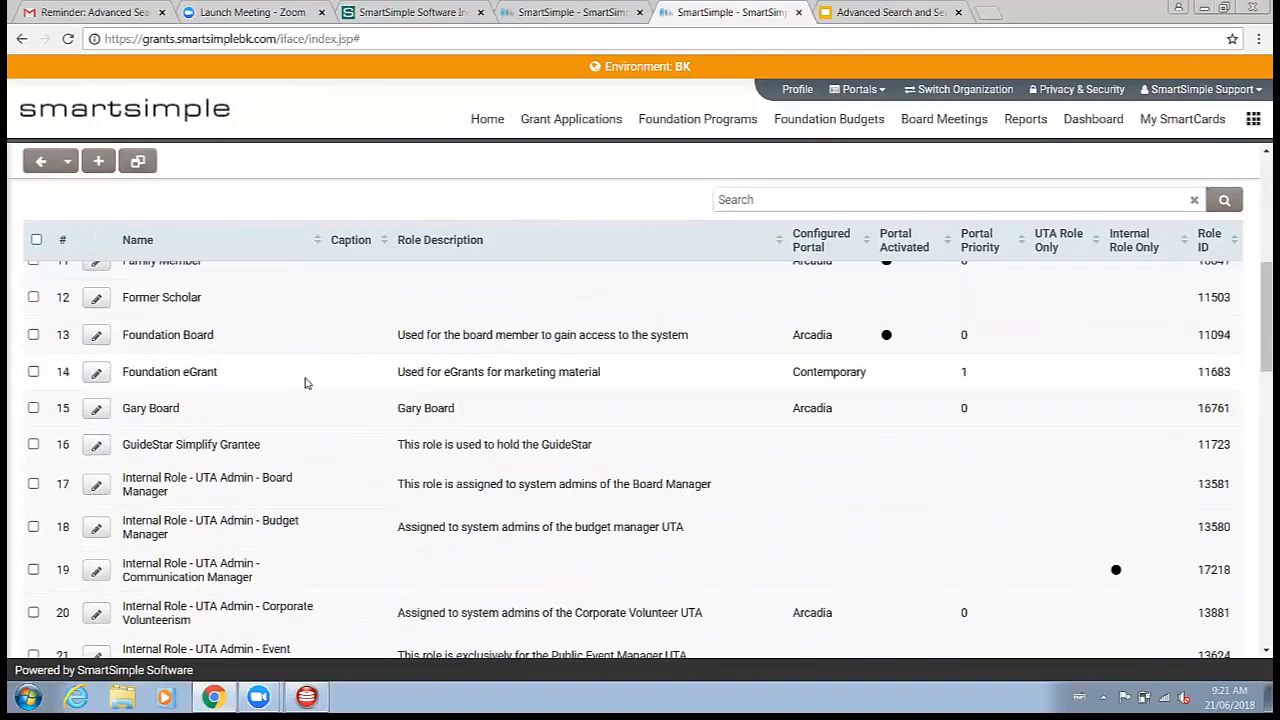
scroll(292, 391, "down", 5)
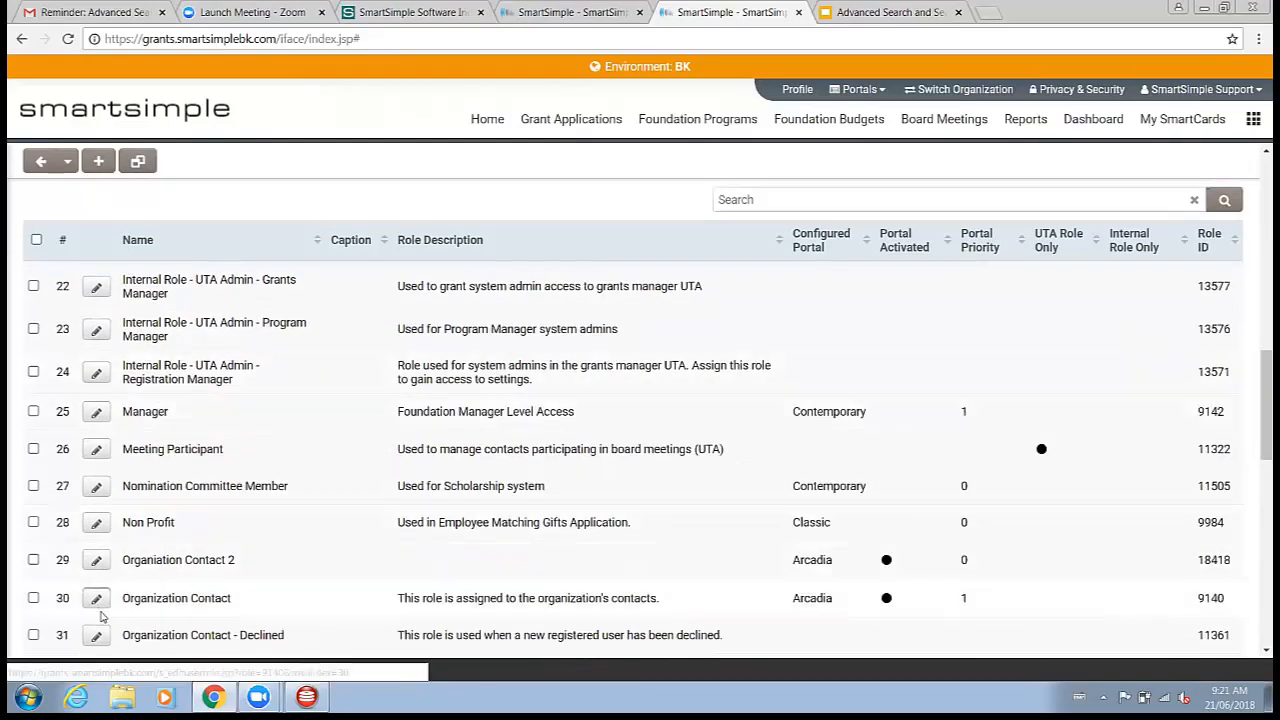
left_click(99, 611)
left_click(107, 230)
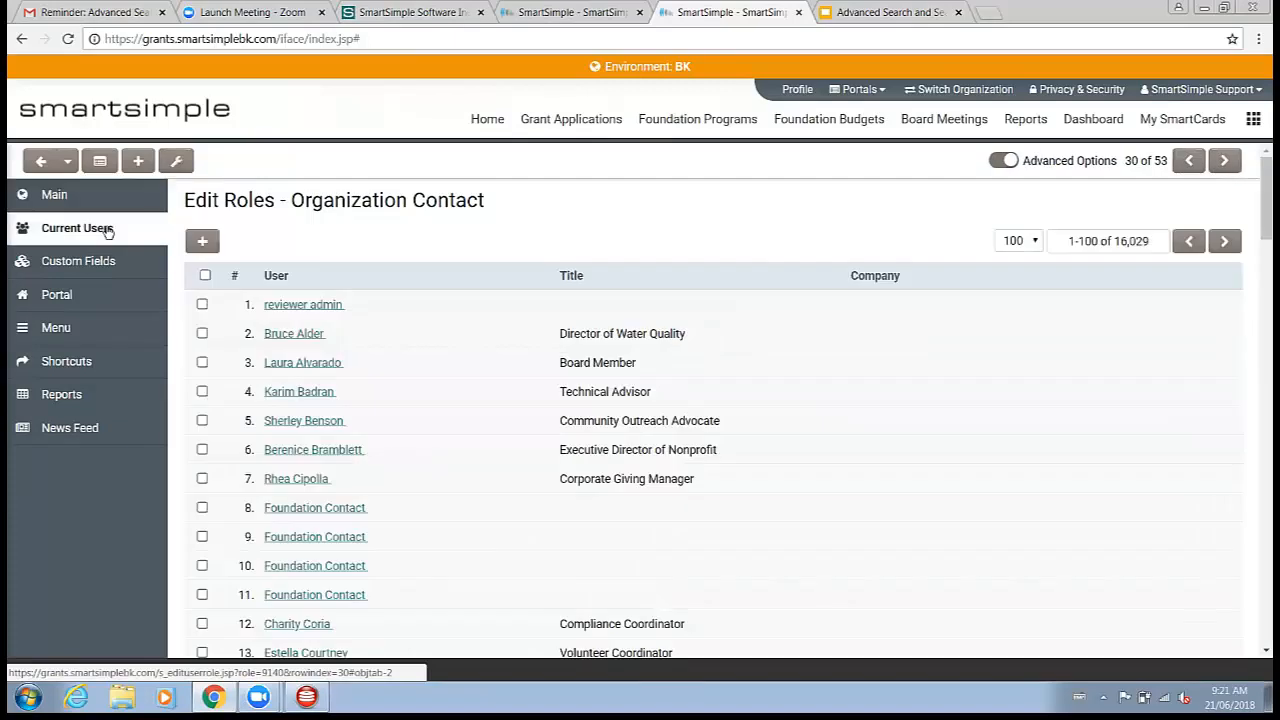
left_click(300, 336)
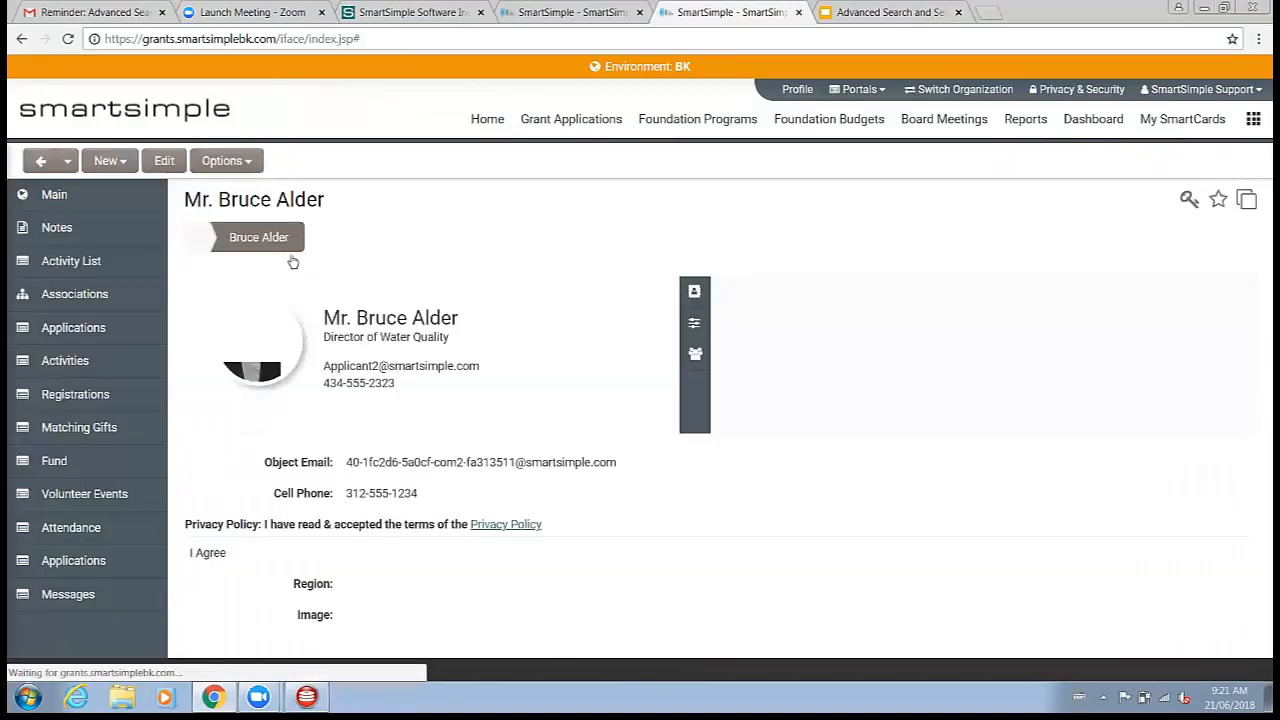
Step: View the system as this contact and open the Submitted Applications tab under My Applications and Grants
left_click(222, 161)
left_click(250, 210)
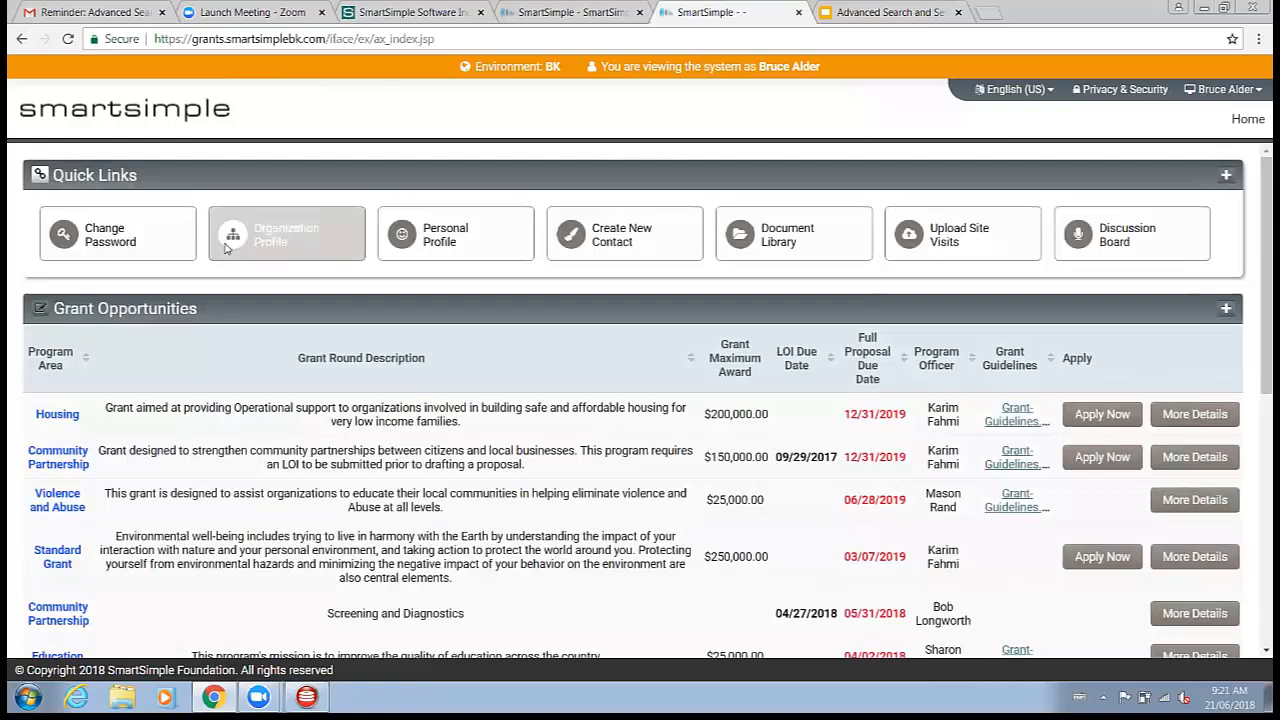
scroll(359, 313, "down", 2)
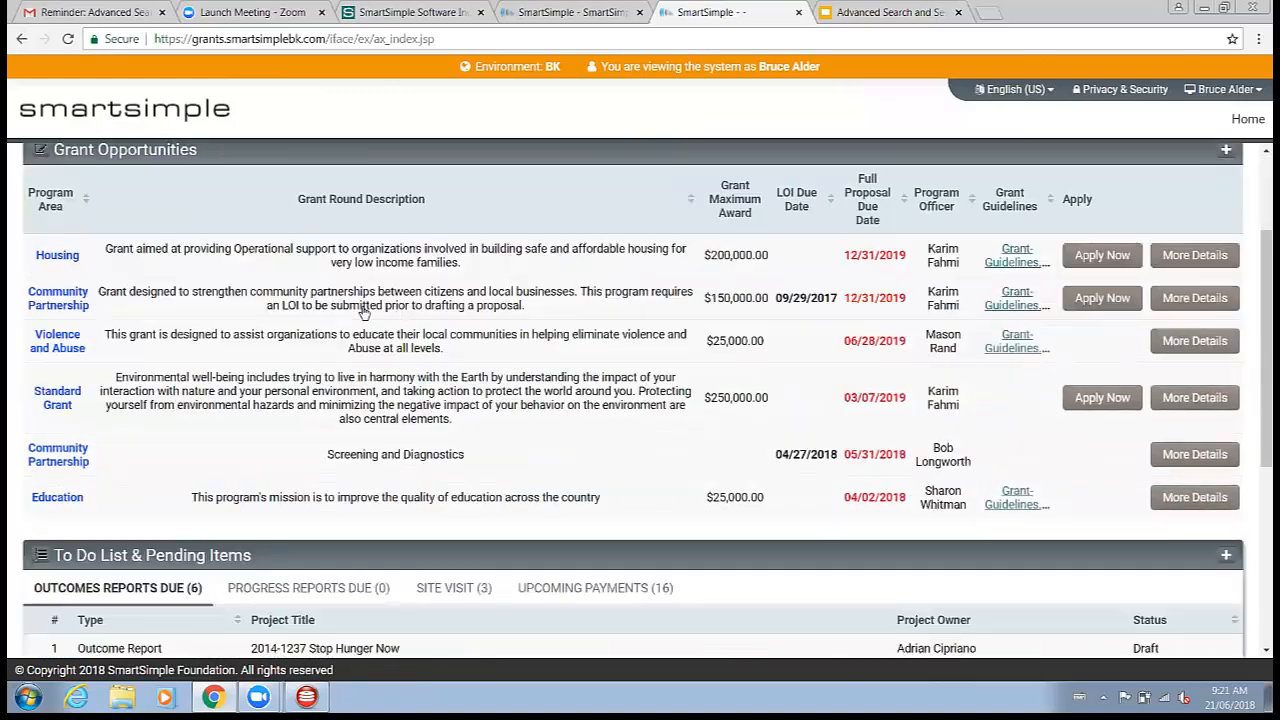
scroll(390, 300, "down", 4)
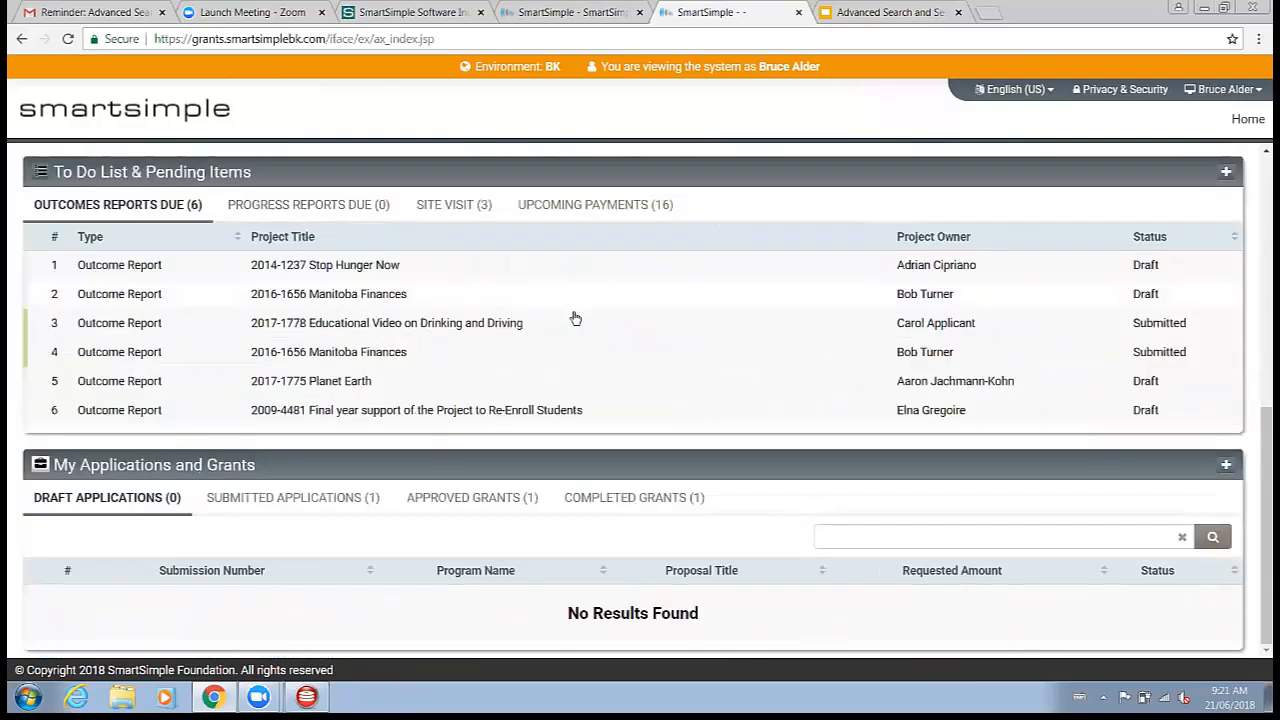
scroll(571, 314, "up", 4)
scroll(575, 328, "down", 5)
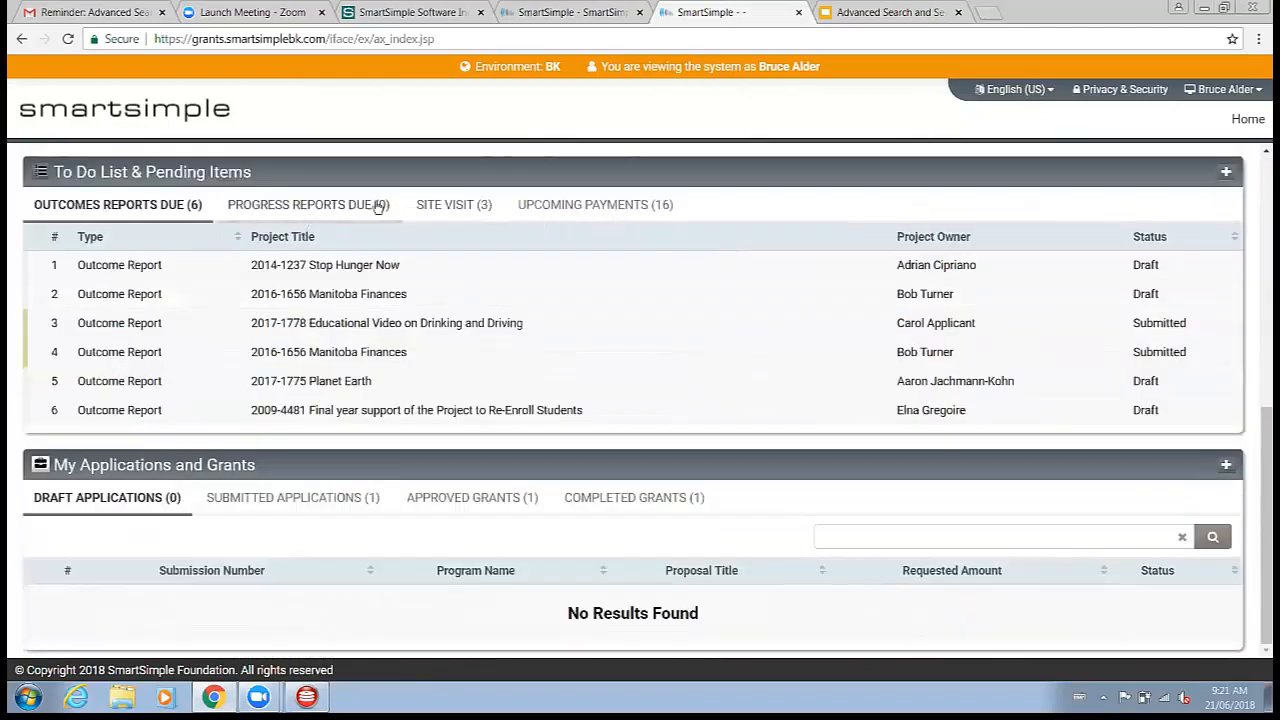
left_click(295, 522)
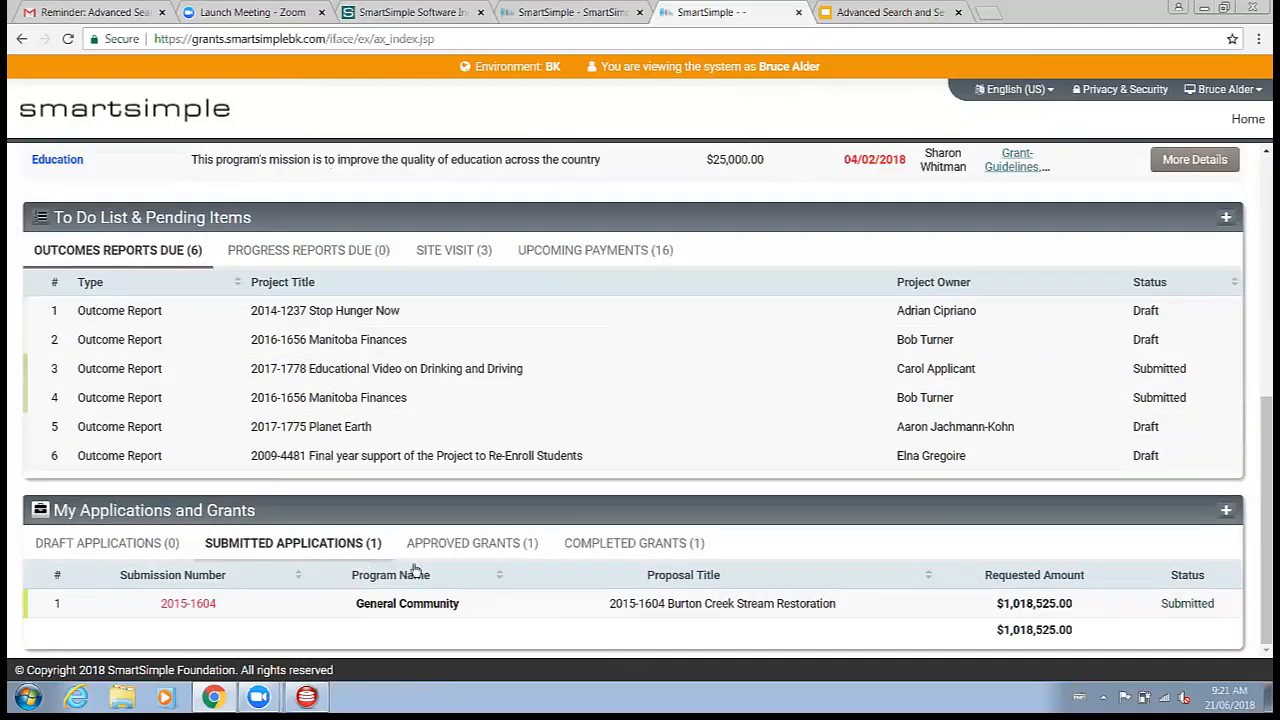
scroll(414, 543, "up", 2)
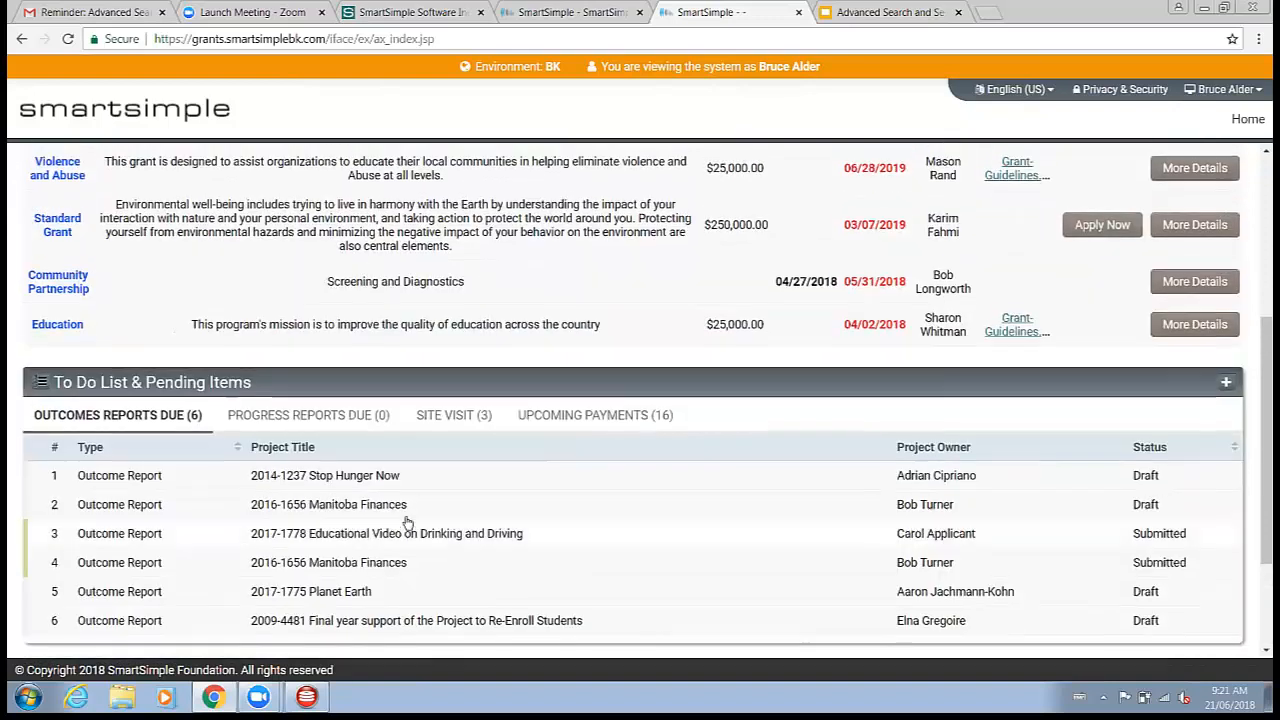
scroll(440, 430, "down", 2)
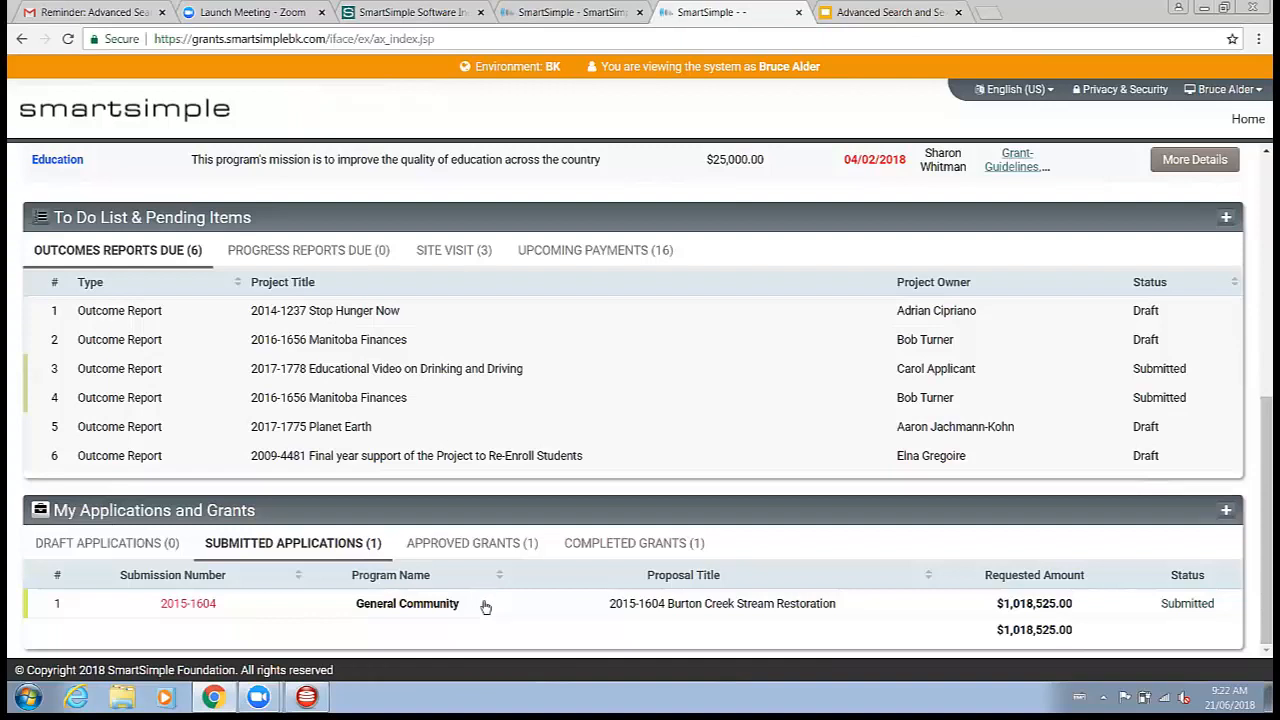
Step: Open the Upcoming Payments tab in the portal's To Do List & Pending Items section
left_click_drag(76, 217, 135, 206)
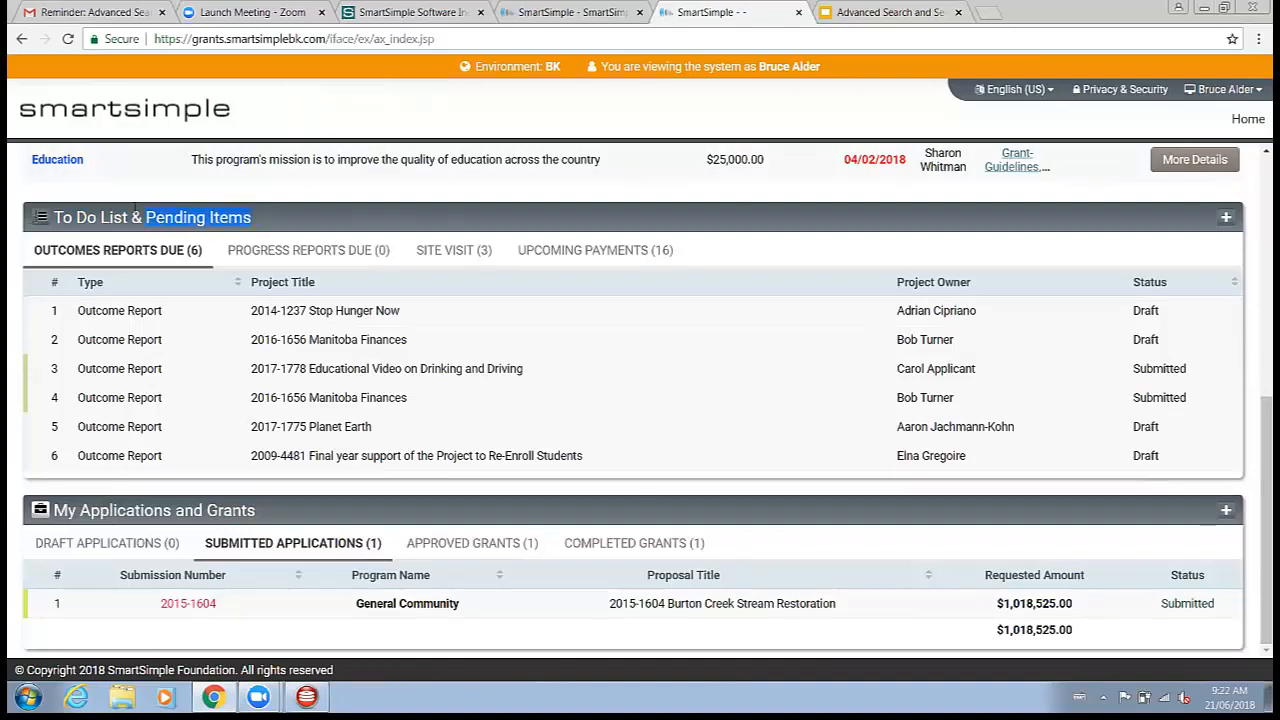
left_click(591, 262)
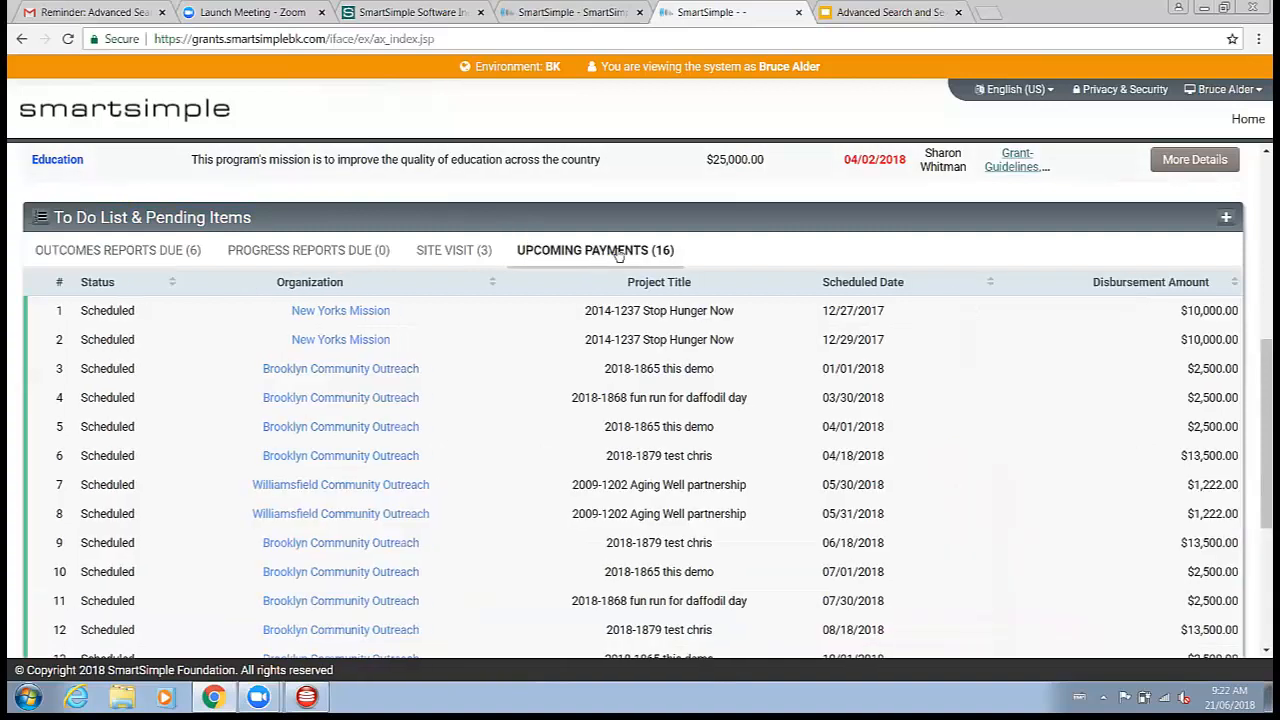
scroll(718, 352, "down", 3)
scroll(700, 380, "up", 4)
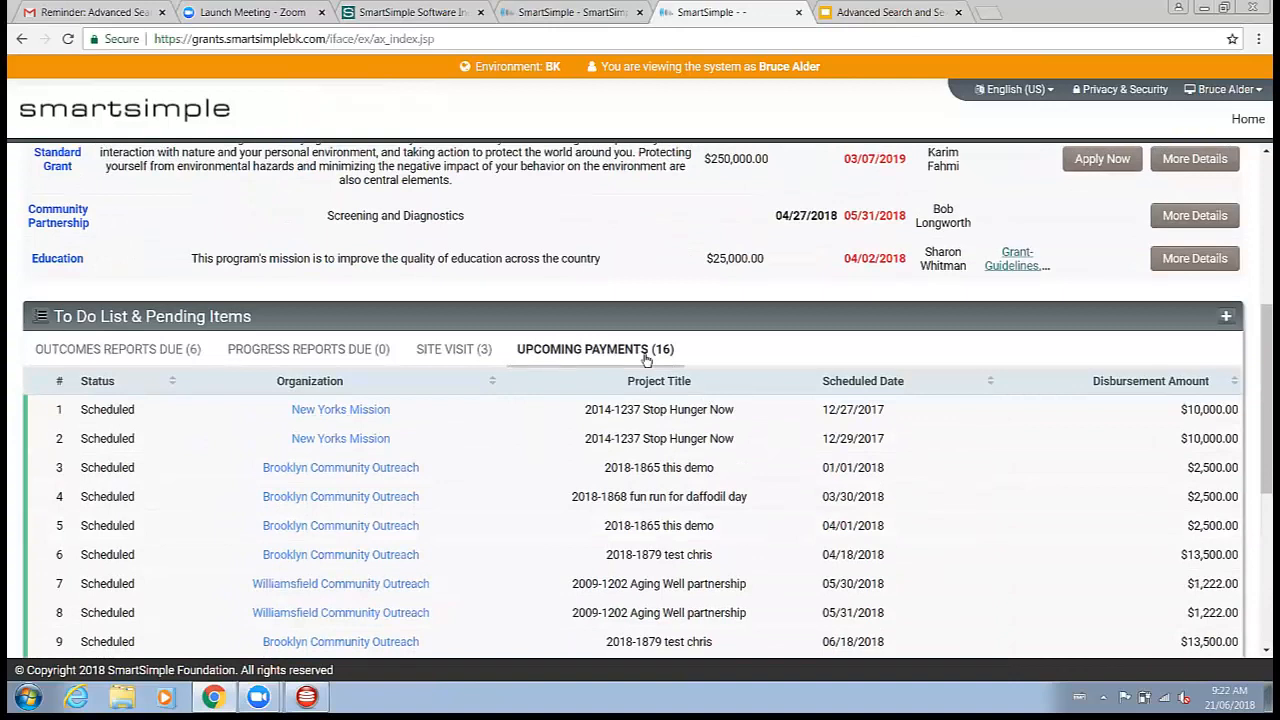
scroll(645, 360, "down", 2)
scroll(645, 370, "down", 2)
scroll(605, 290, "up", 2)
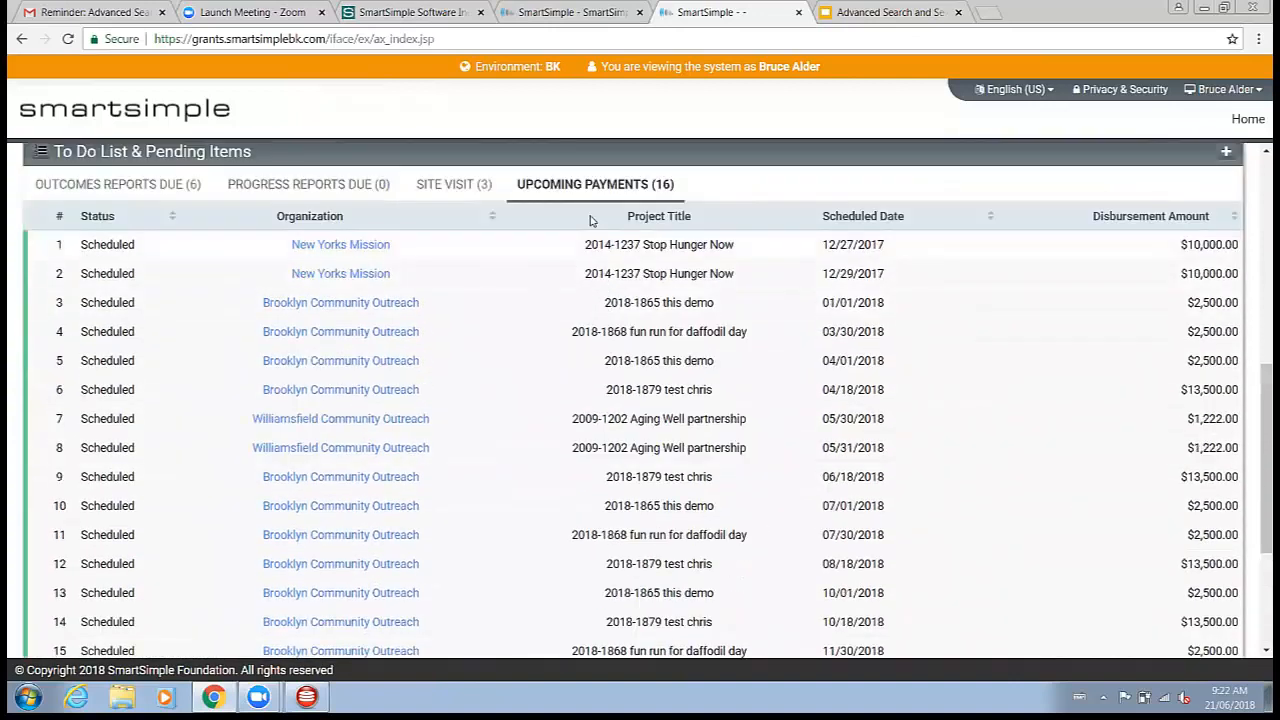
scroll(586, 243, "down", 2)
scroll(614, 300, "up", 4)
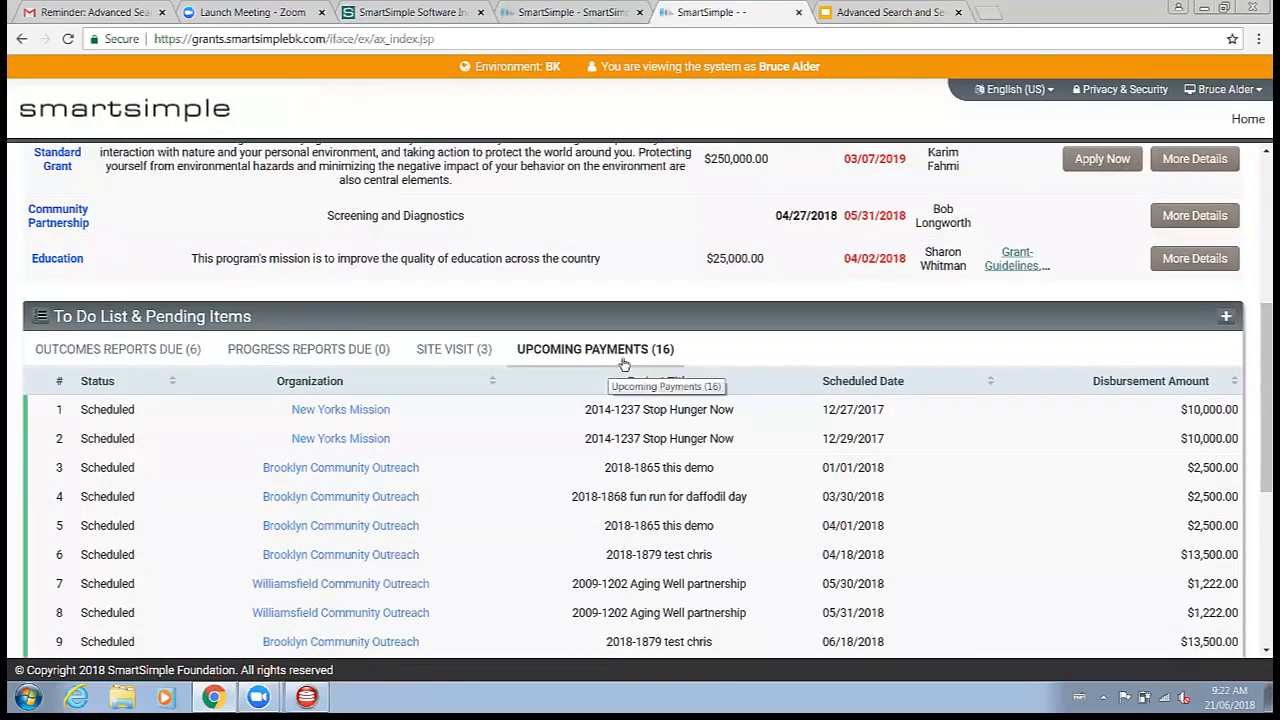
Step: Return to the administrator session and open the Organization Contact role from Roles and Security's user roles
left_click(1205, 90)
left_click(1199, 132)
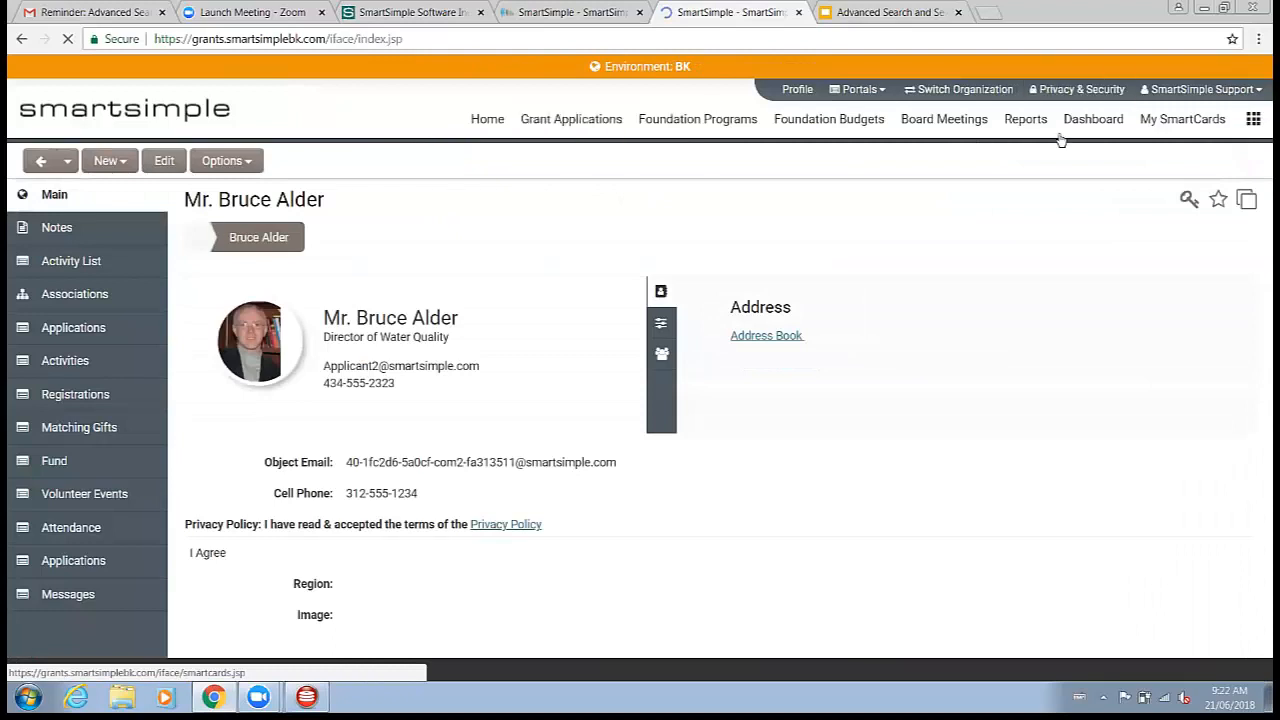
left_click(1255, 125)
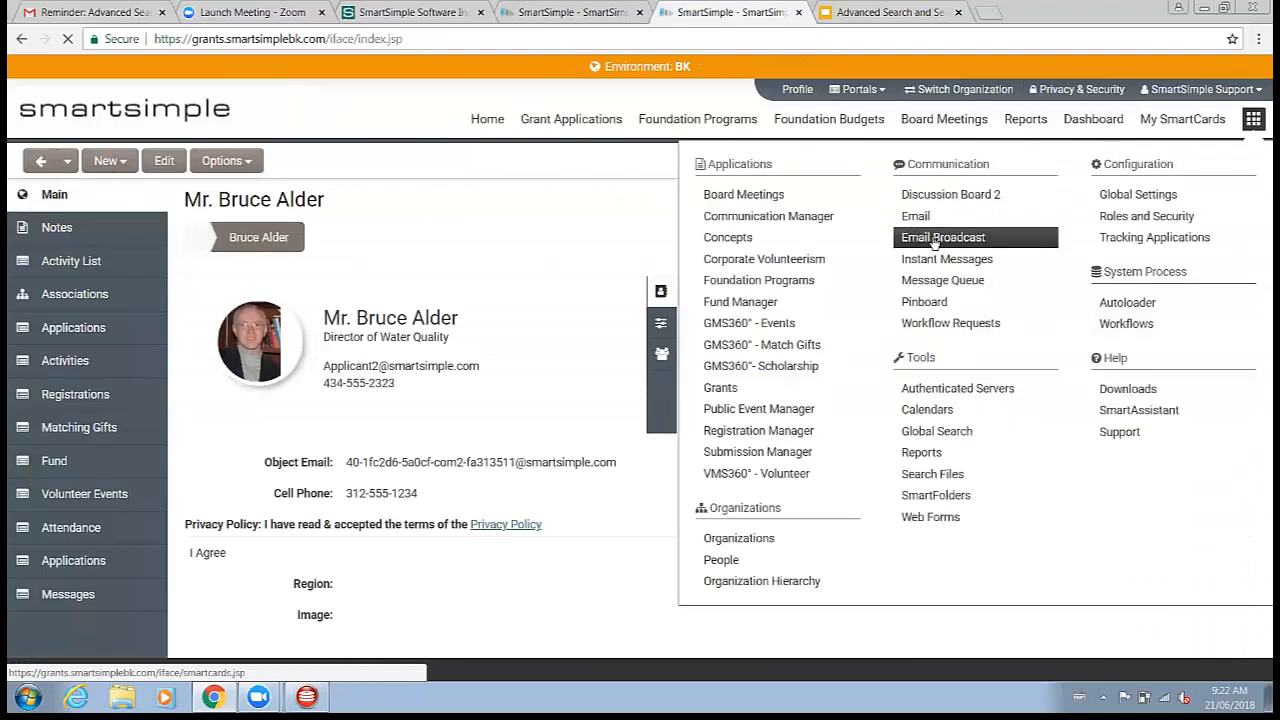
left_click(1123, 222)
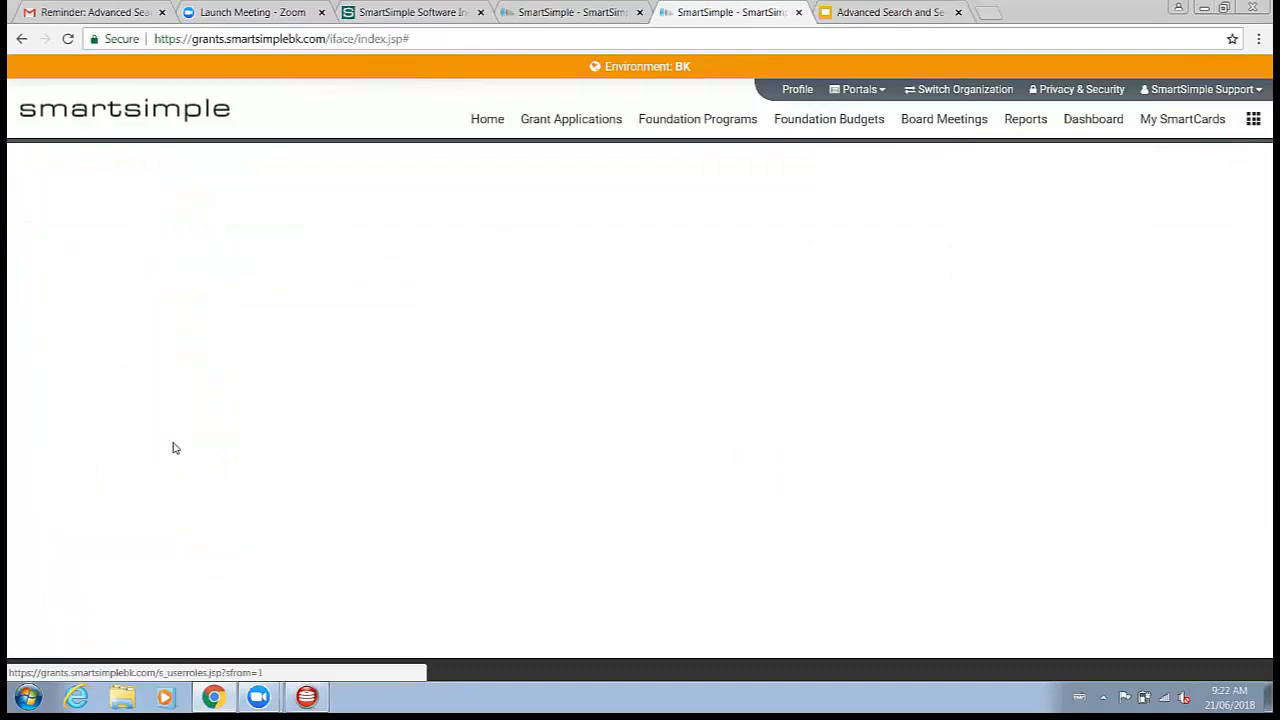
scroll(108, 383, "down", 6)
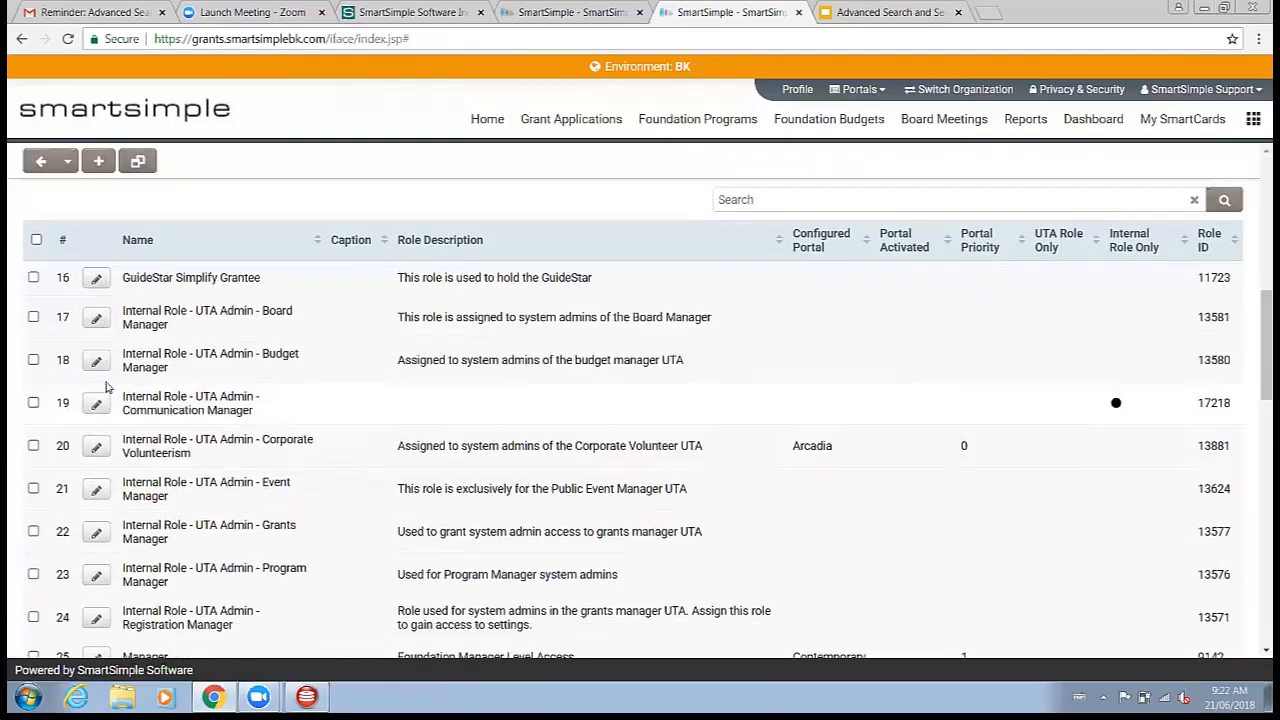
scroll(108, 387, "down", 10)
left_click(95, 303)
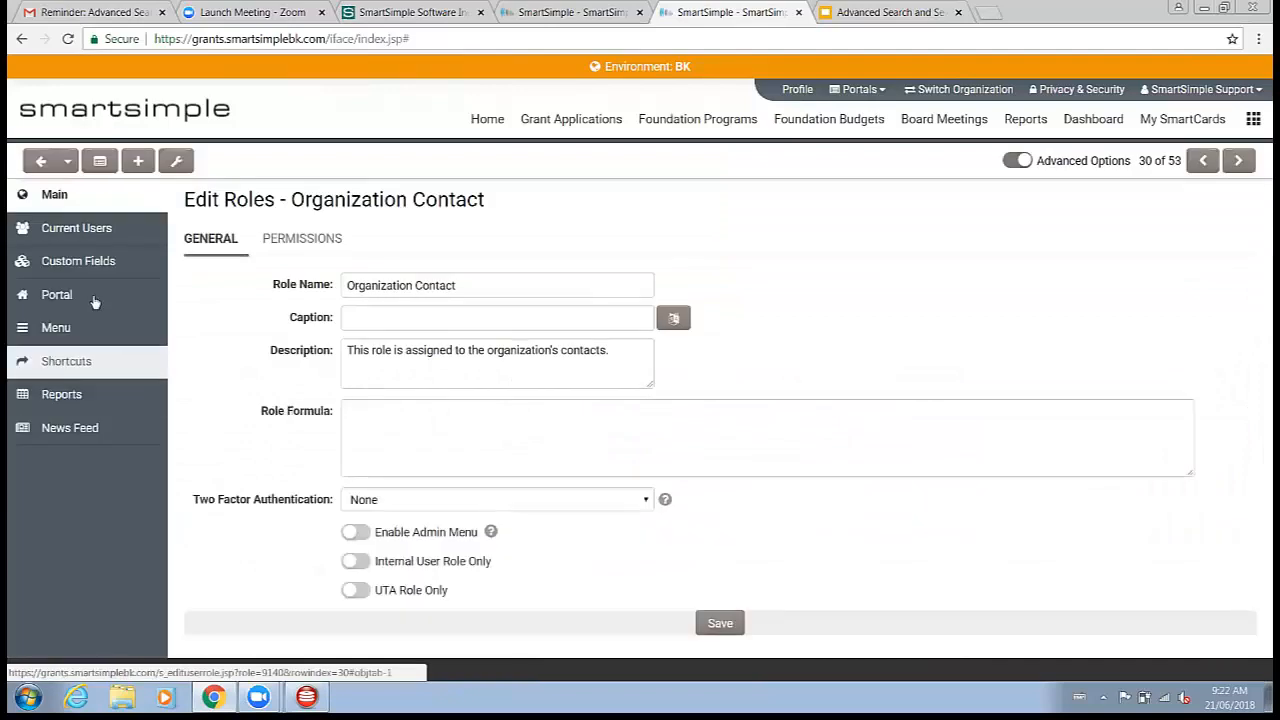
Step: Open the To Do List & Pending Items section of the Organization Contact portal's Home menu item
left_click(94, 296)
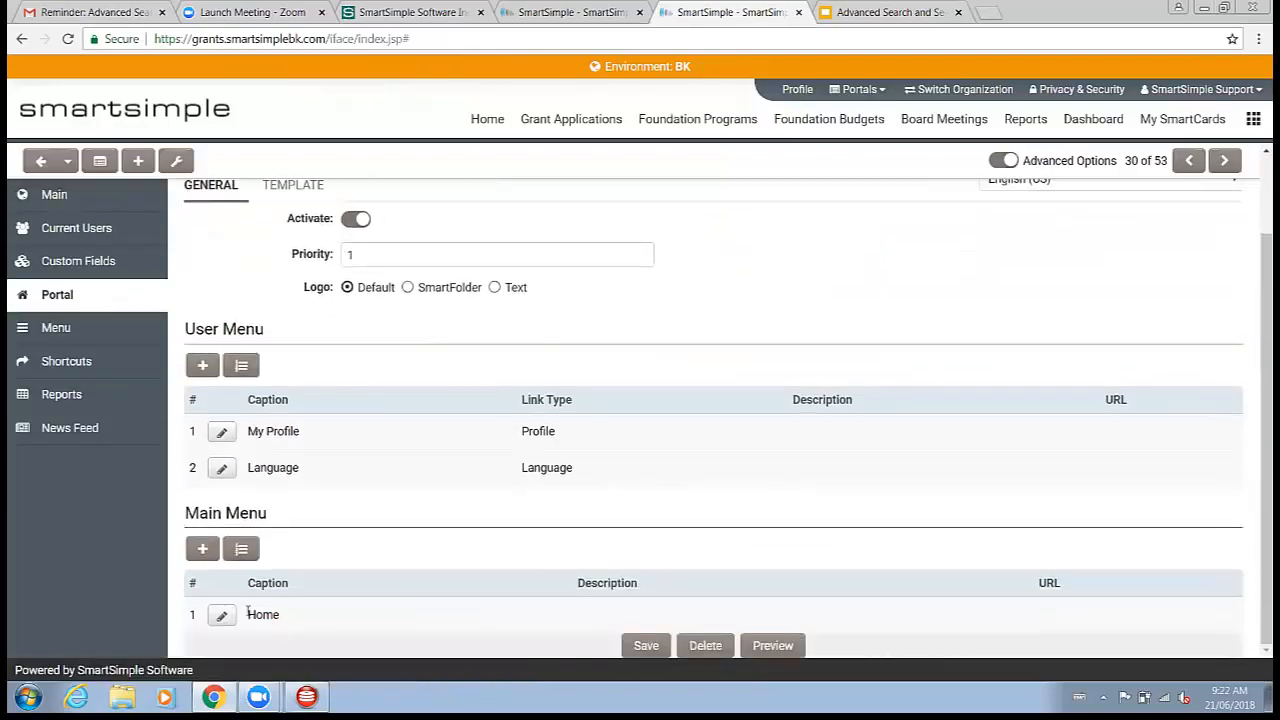
left_click(223, 616)
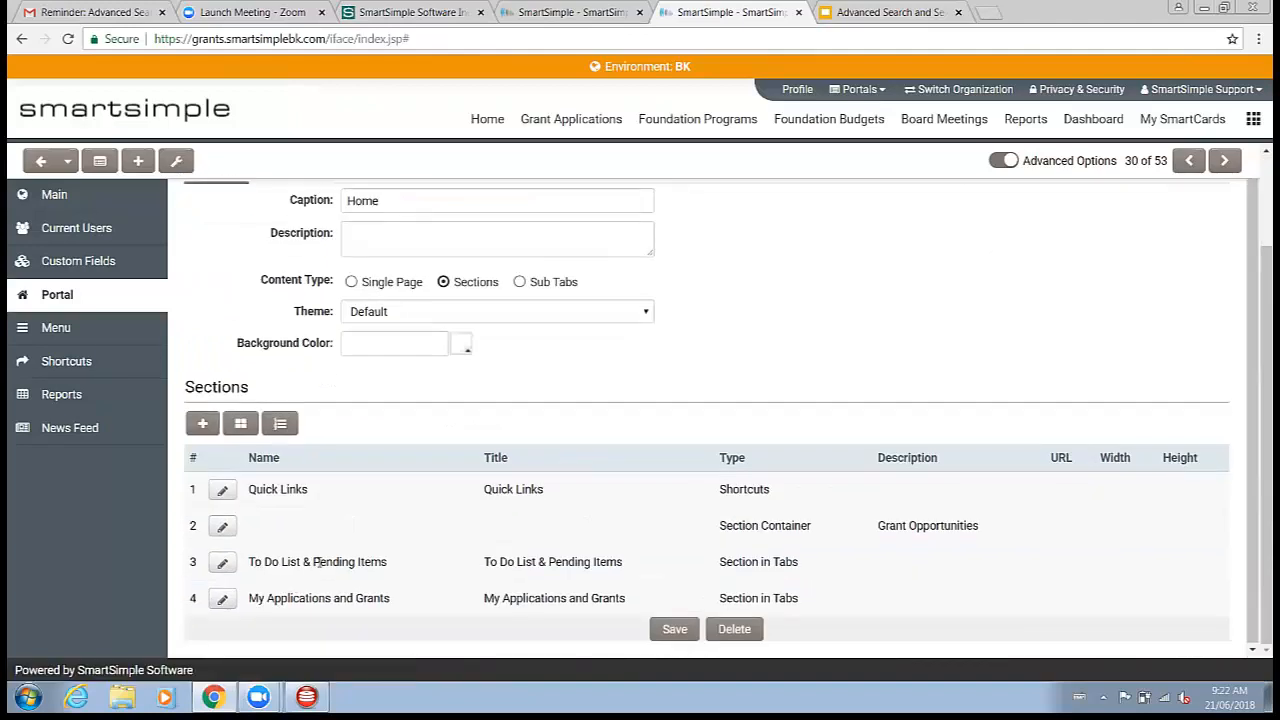
left_click_drag(257, 566, 394, 566)
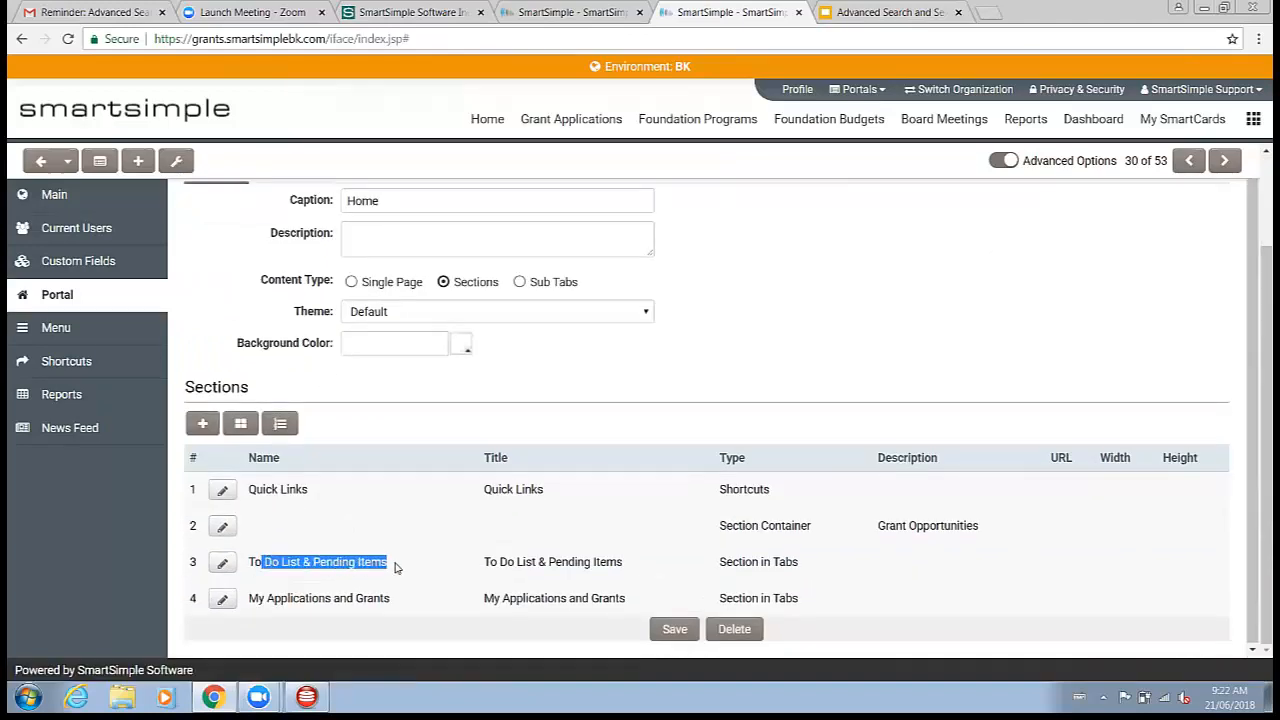
left_click(394, 566)
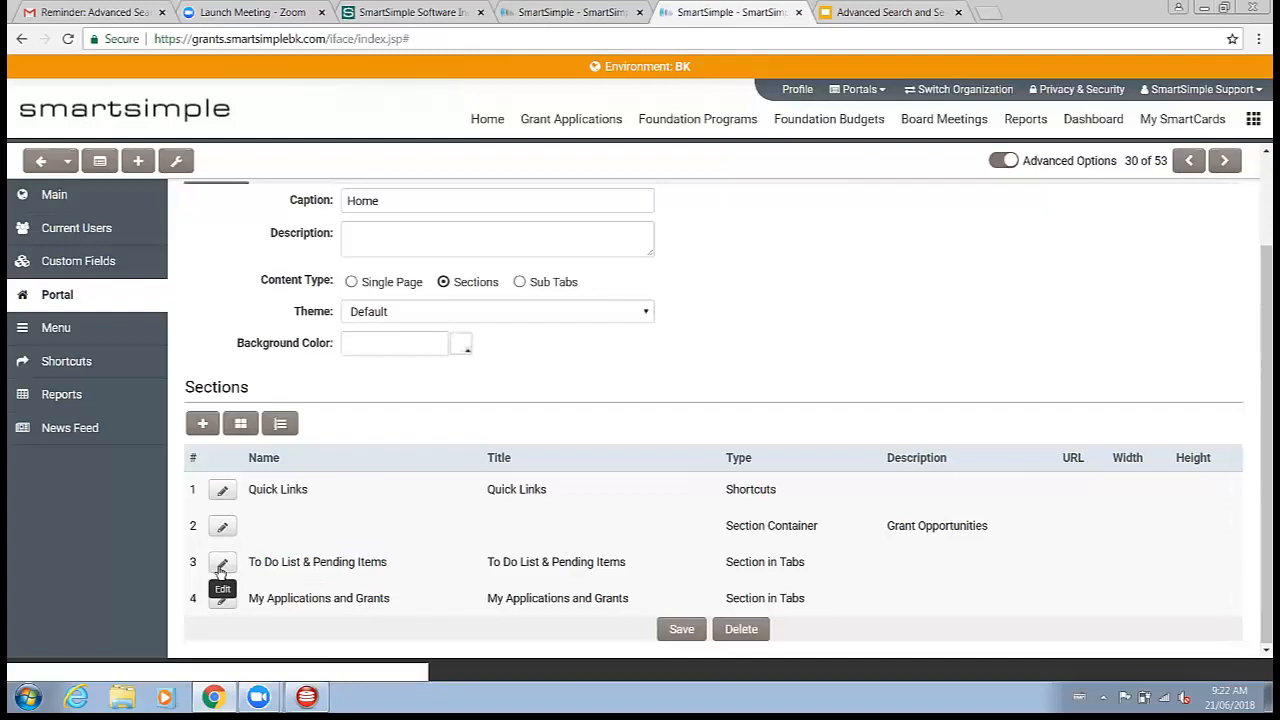
left_click(222, 566)
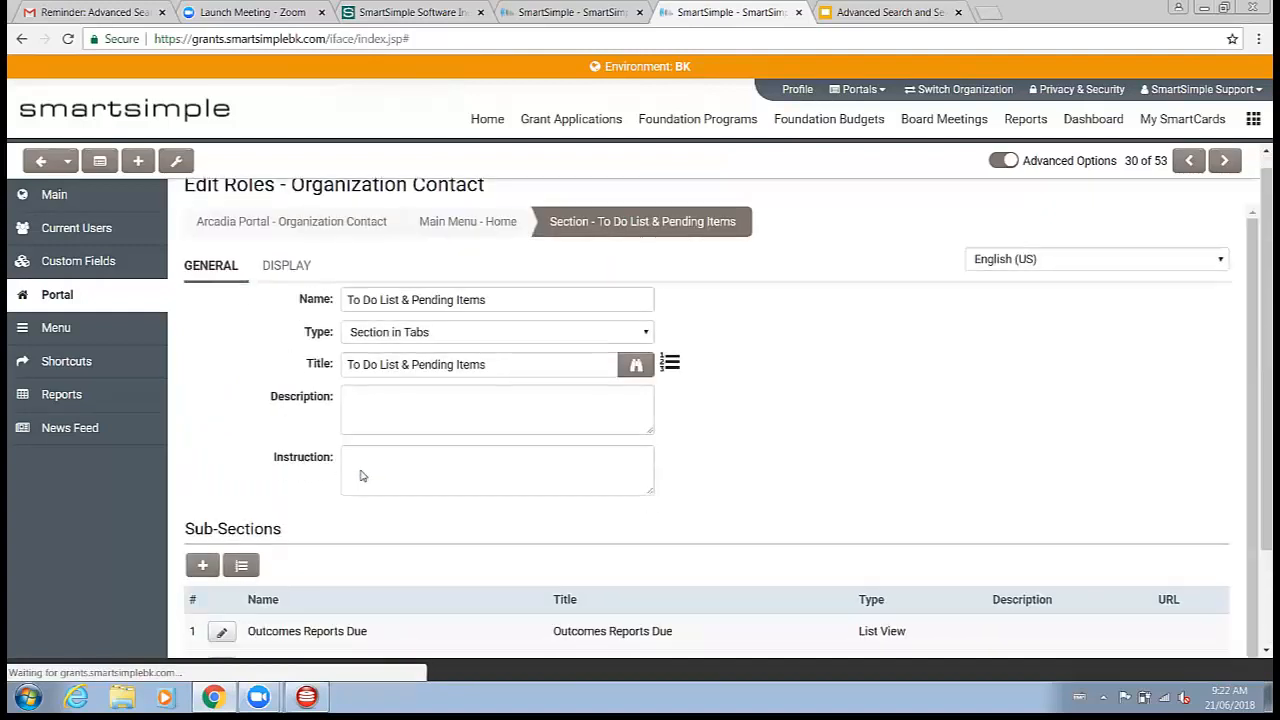
Step: Open the Upcoming Payments sub-section of To Do List & Pending Items and review its type and system list view
scroll(360, 470, "down", 2)
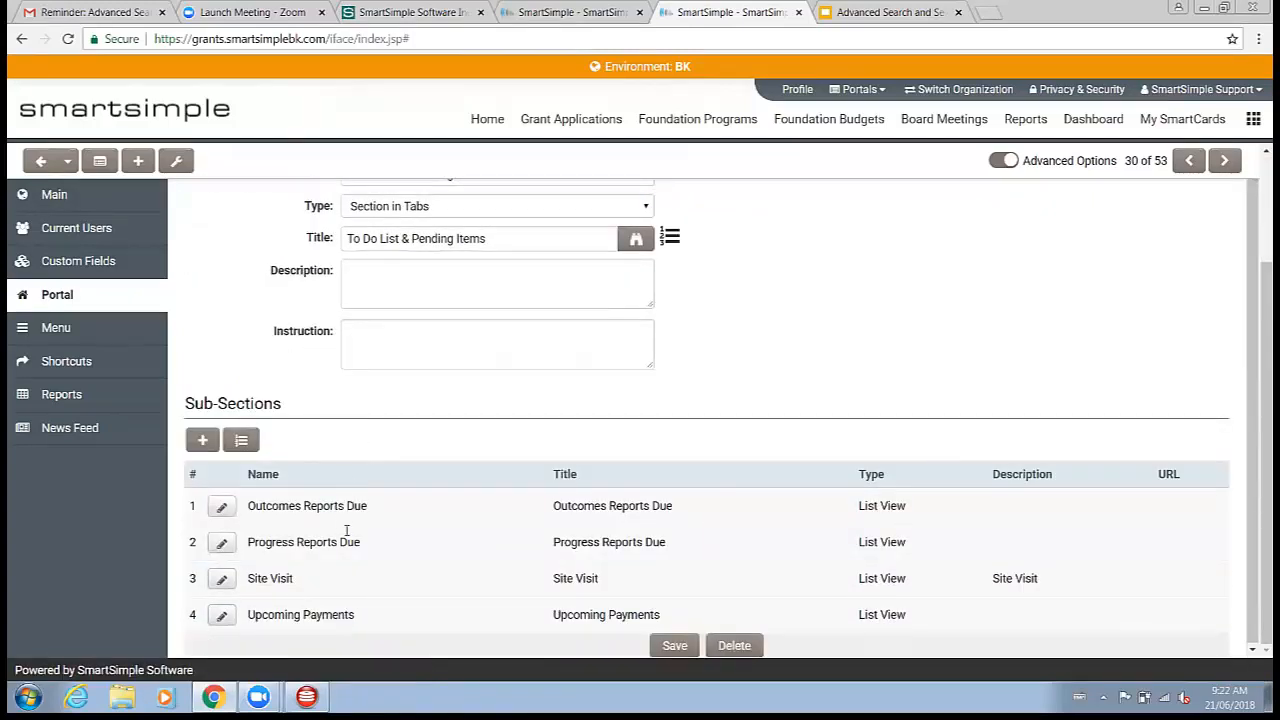
left_click_drag(267, 618, 1021, 627)
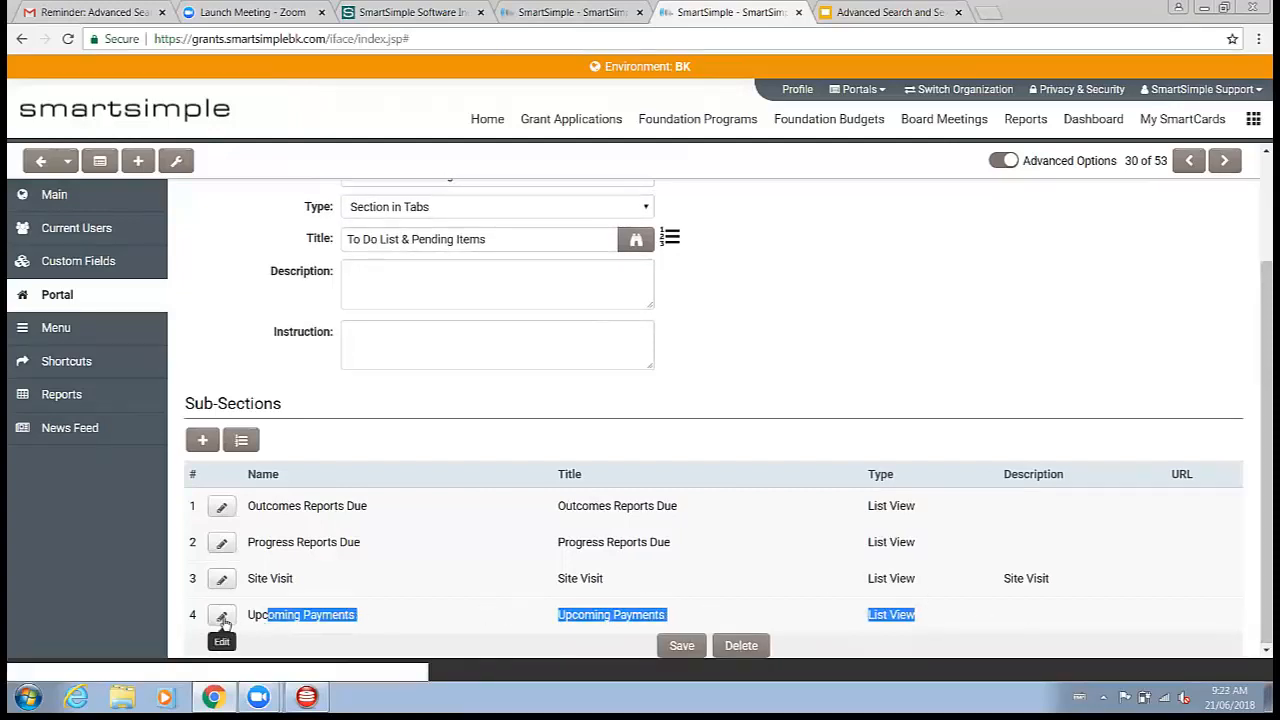
left_click(222, 618)
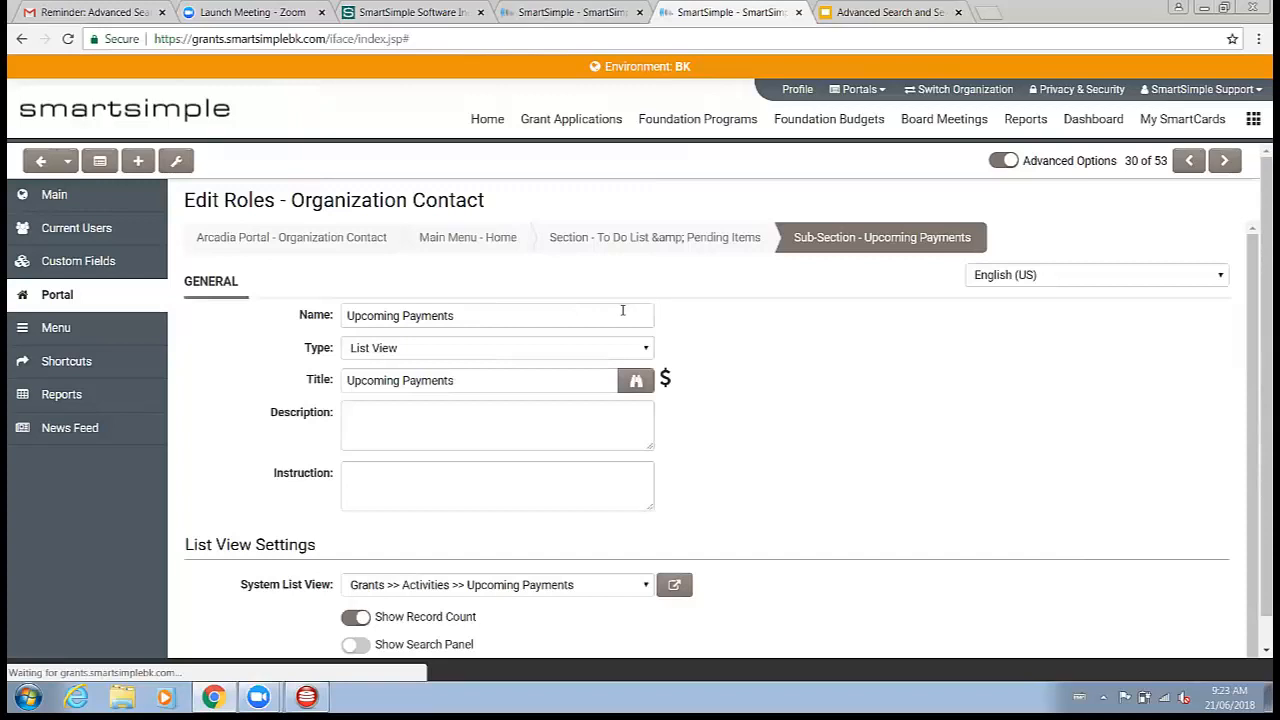
left_click_drag(555, 315, 338, 334)
left_click(432, 357)
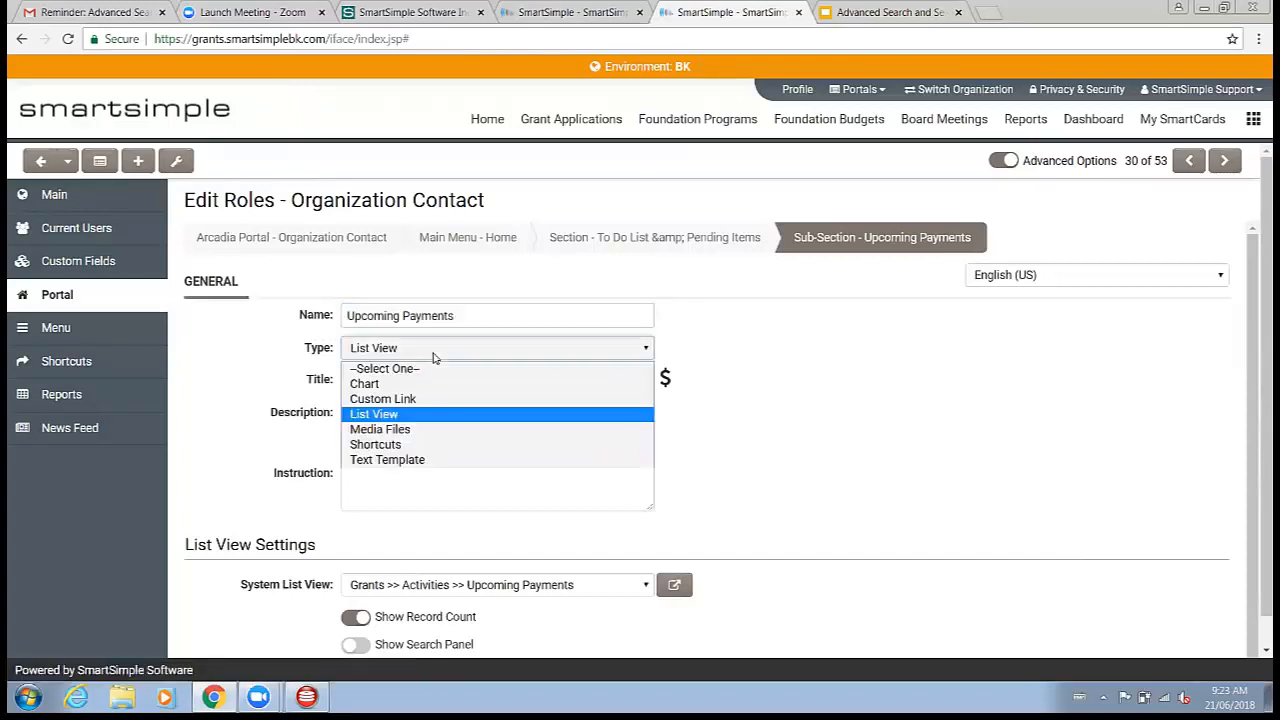
left_click(803, 414)
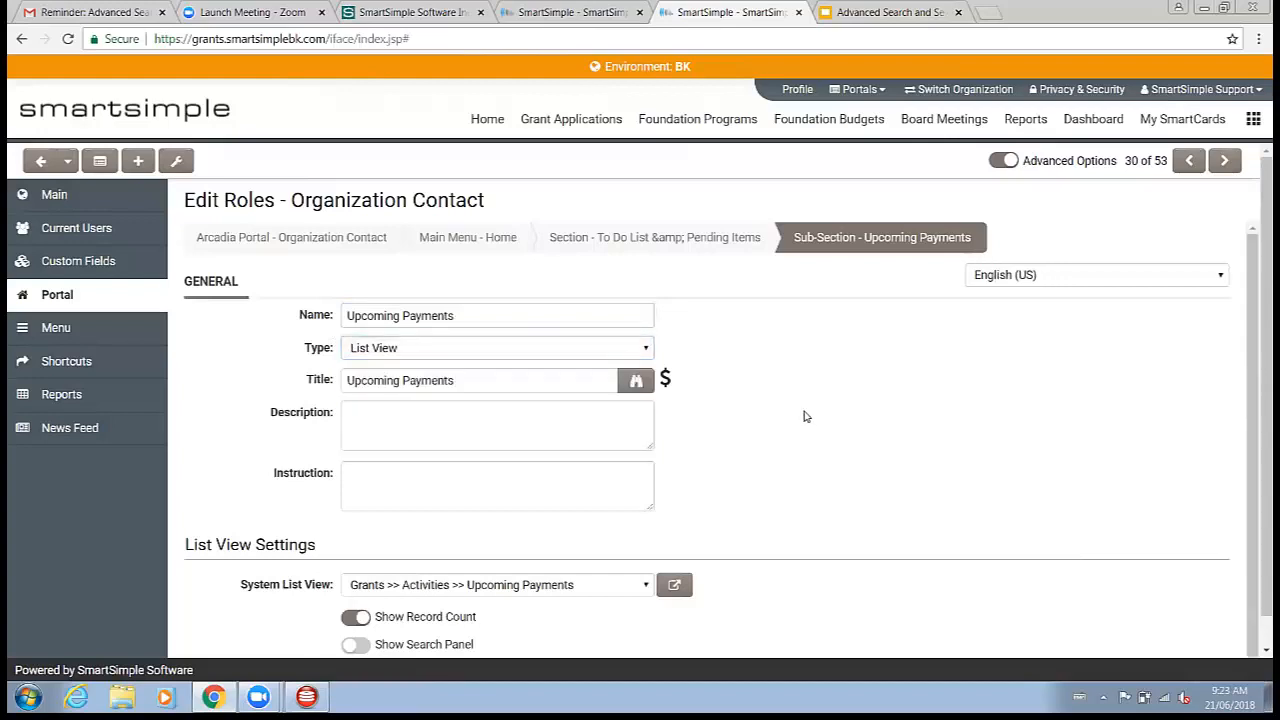
scroll(460, 400, "down", 1)
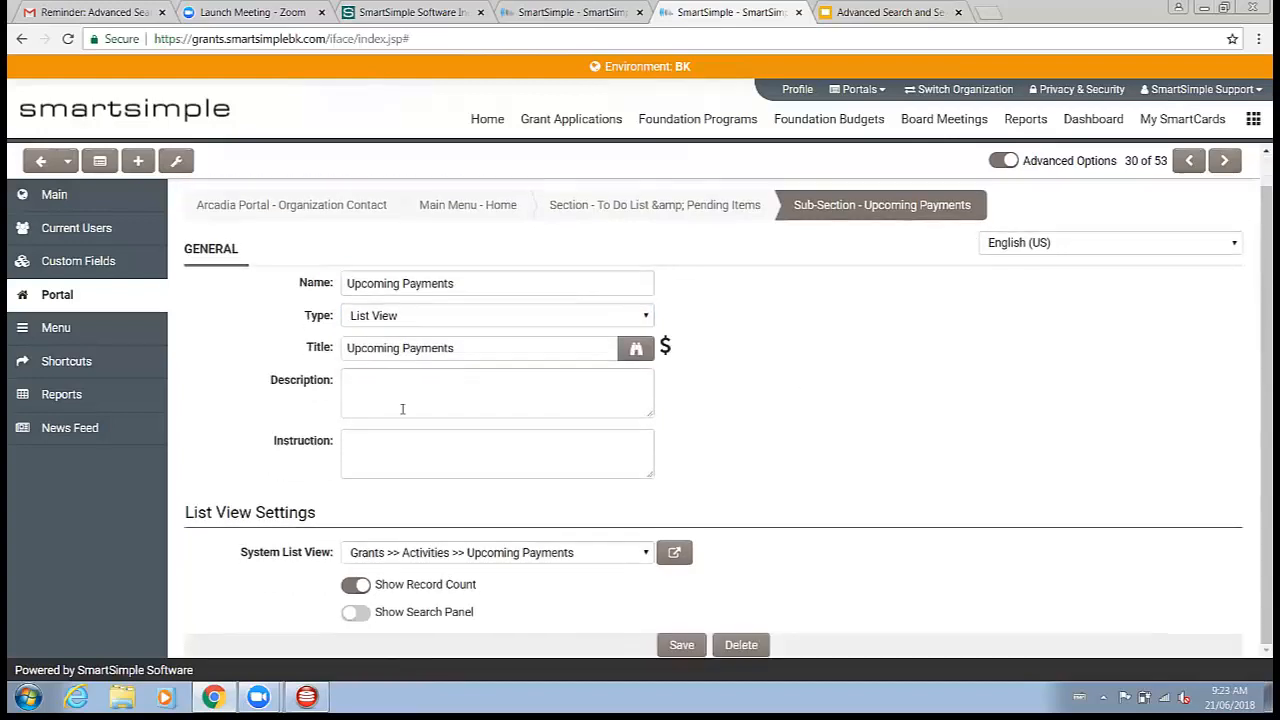
left_click(522, 554)
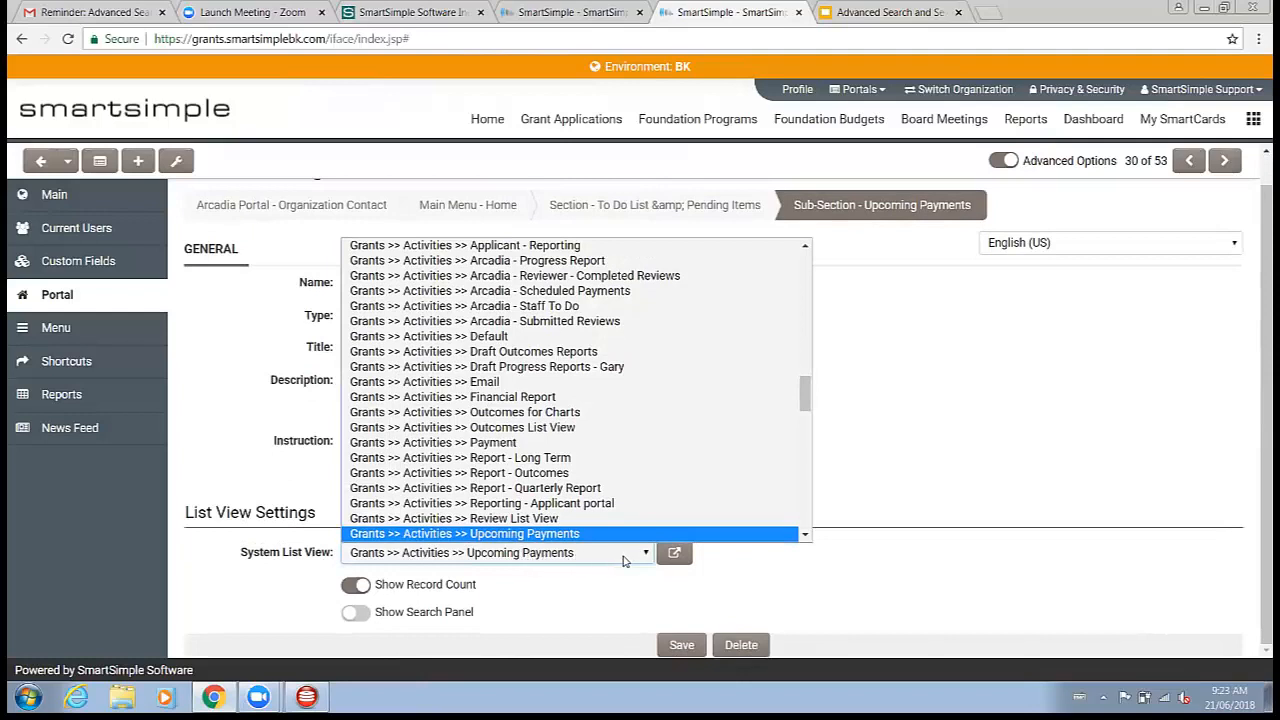
left_click(760, 562)
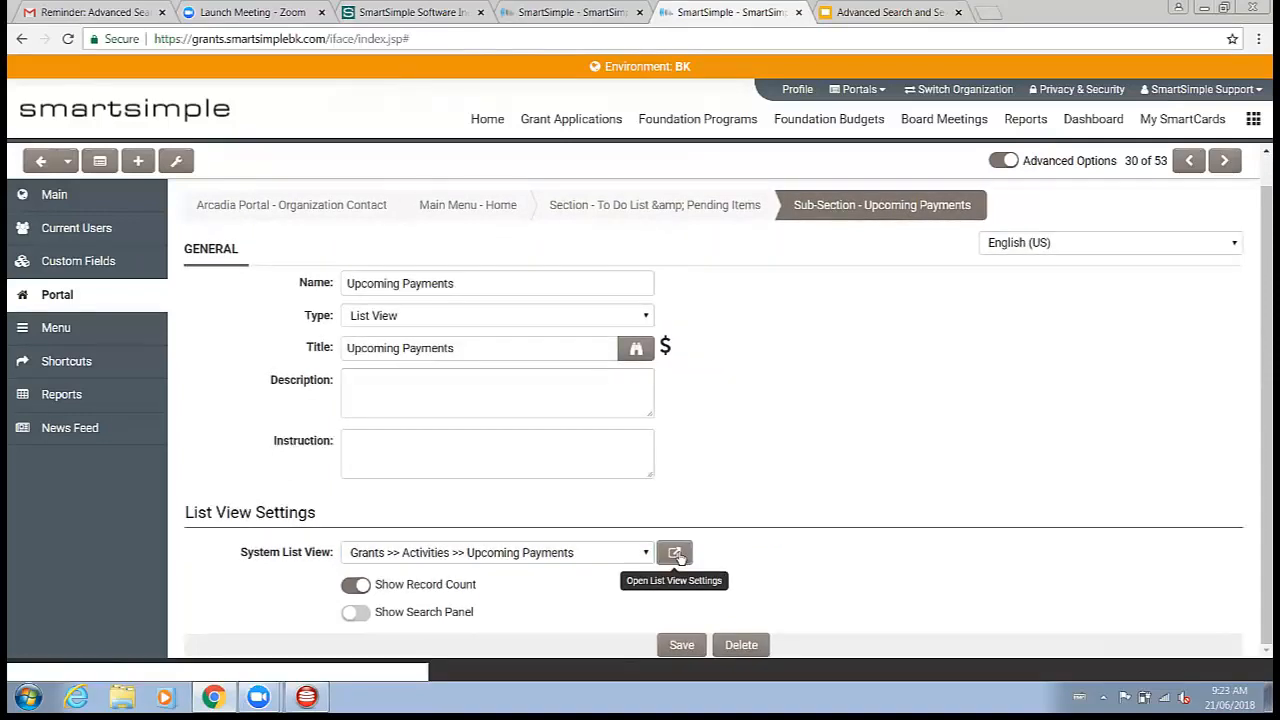
Step: Open the settings of the Grants >> Activities >> Upcoming Payments list view to inspect its filter option, then close them
left_click(676, 555)
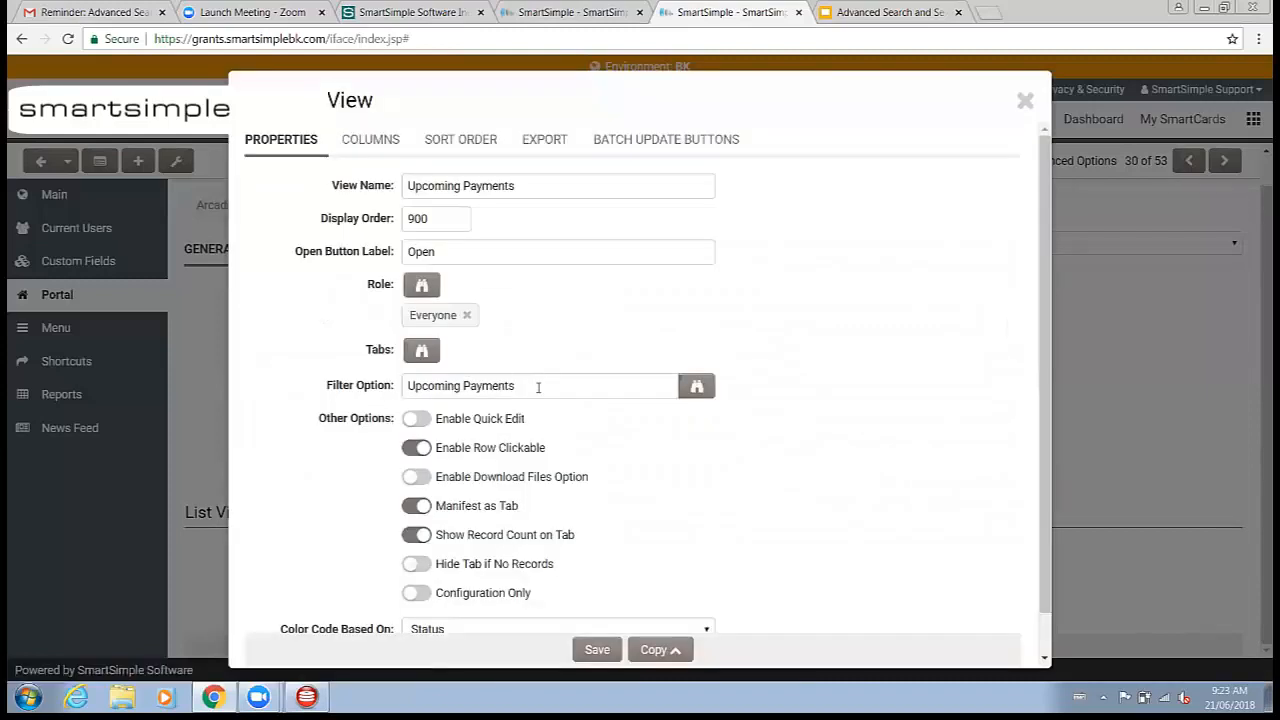
left_click_drag(530, 386, 338, 400)
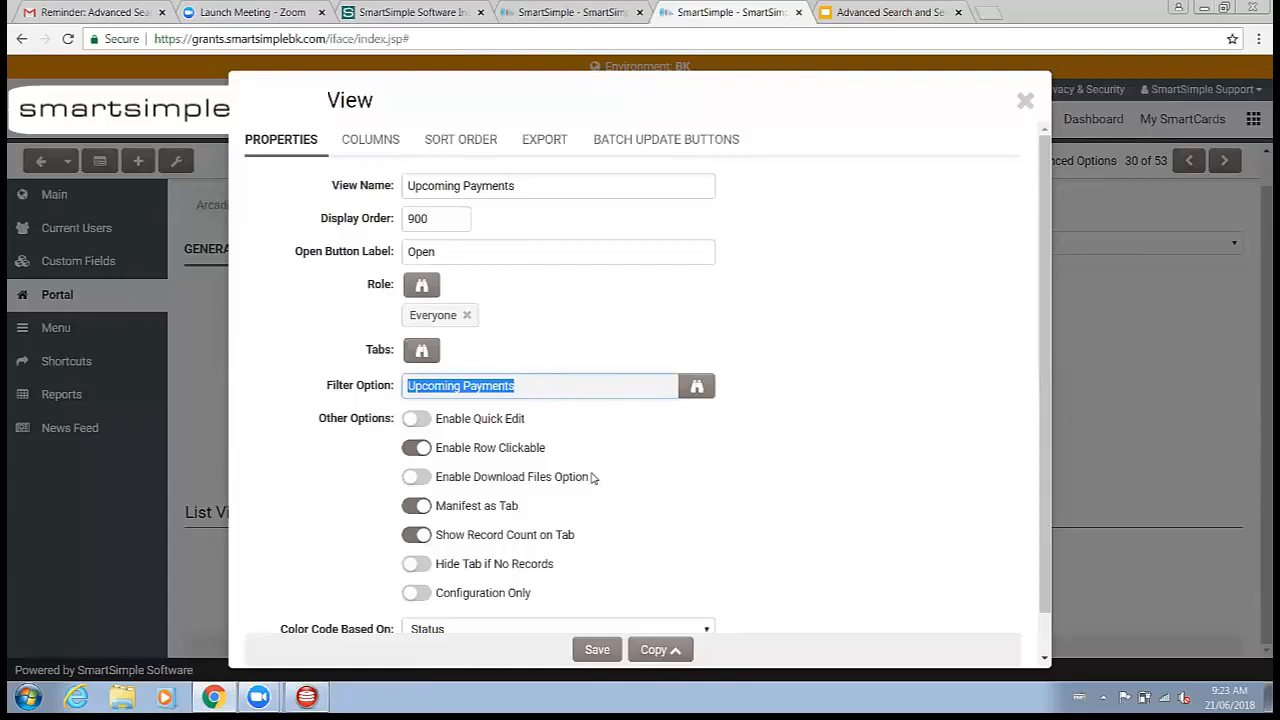
left_click(1025, 103)
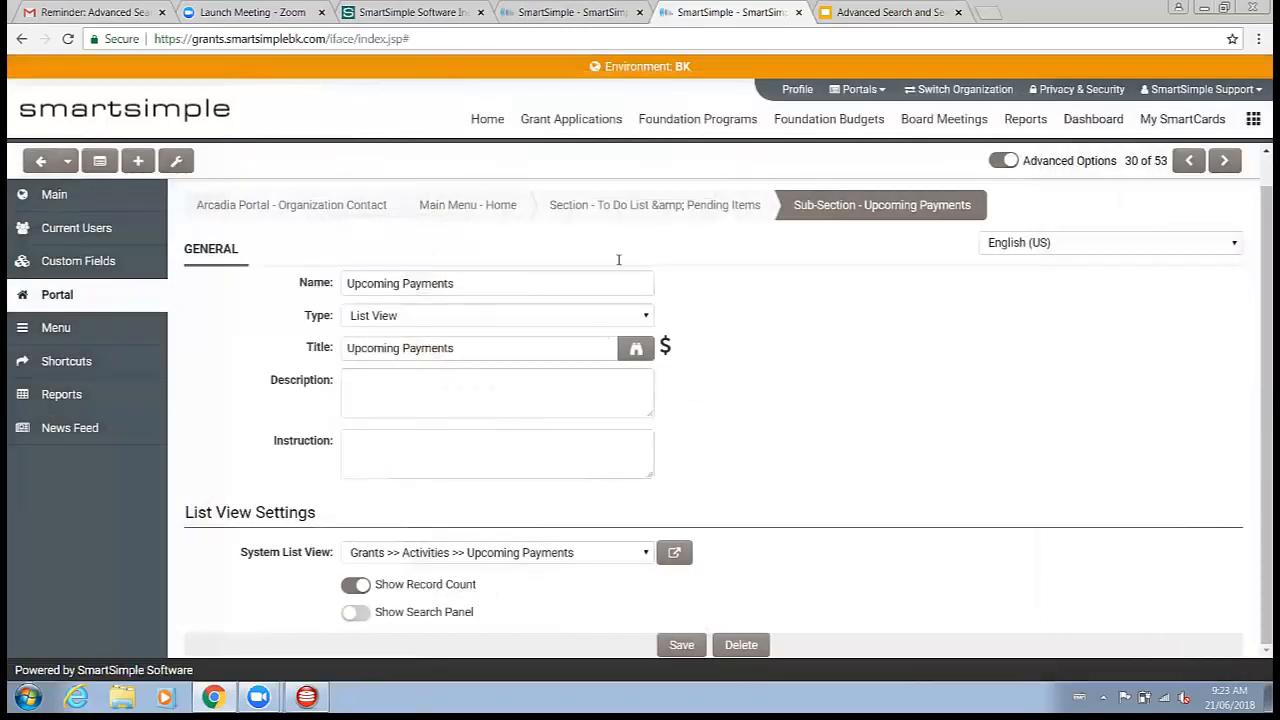
Step: Add a new Chart sub-section named Upcoming Payments Chart to the To Do List & Pending Items section
left_click(78, 305)
scroll(389, 428, "down", 2)
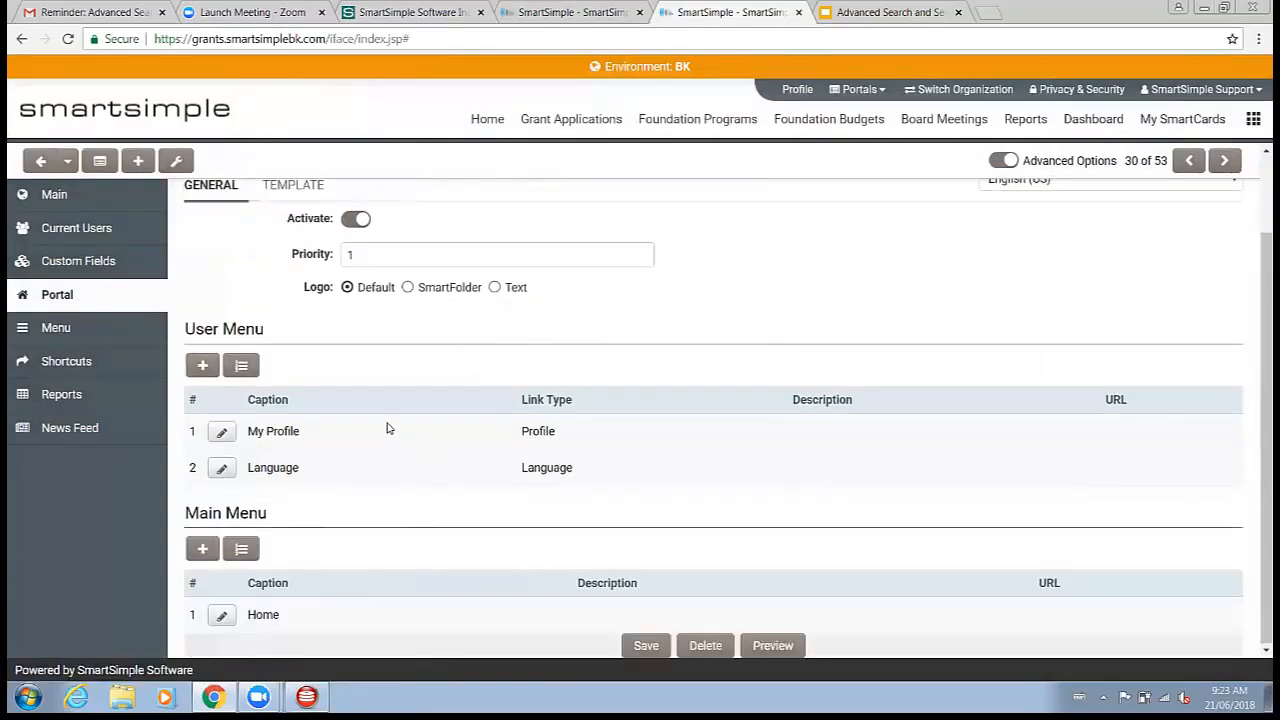
left_click(222, 615)
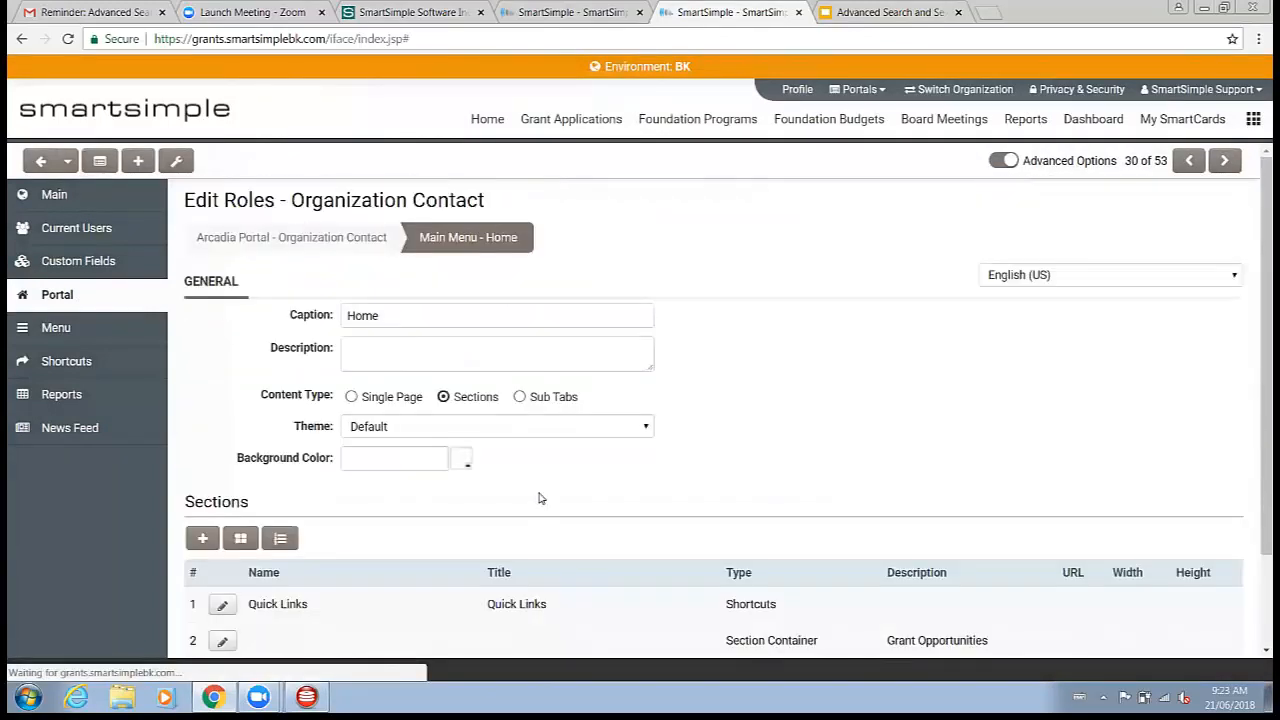
scroll(538, 498, "down", 2)
left_click(223, 569)
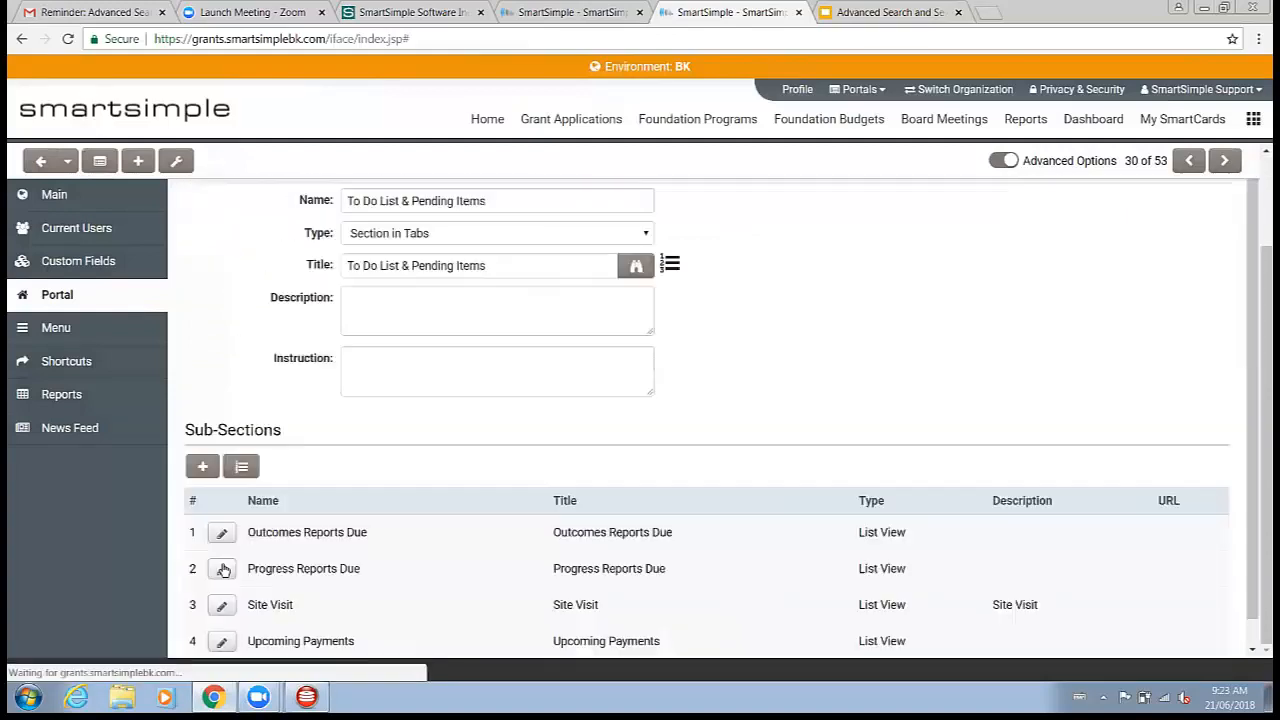
scroll(514, 500, "down", 1)
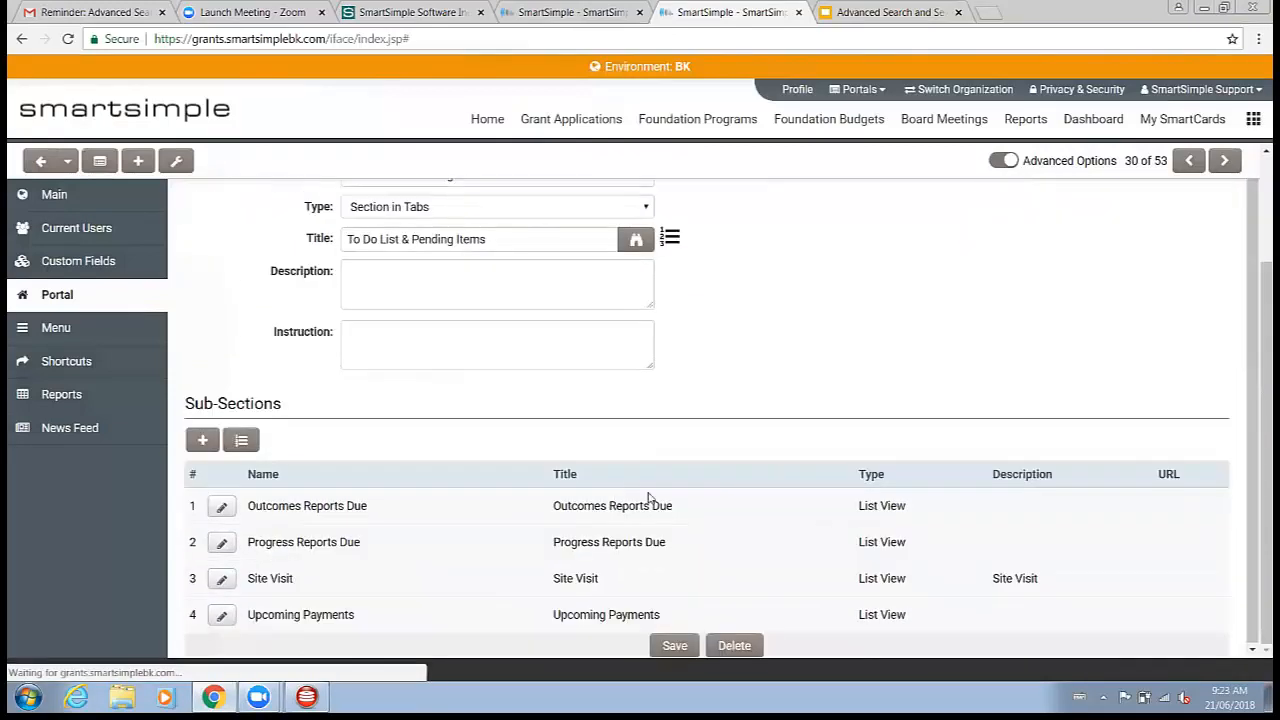
left_click(202, 442)
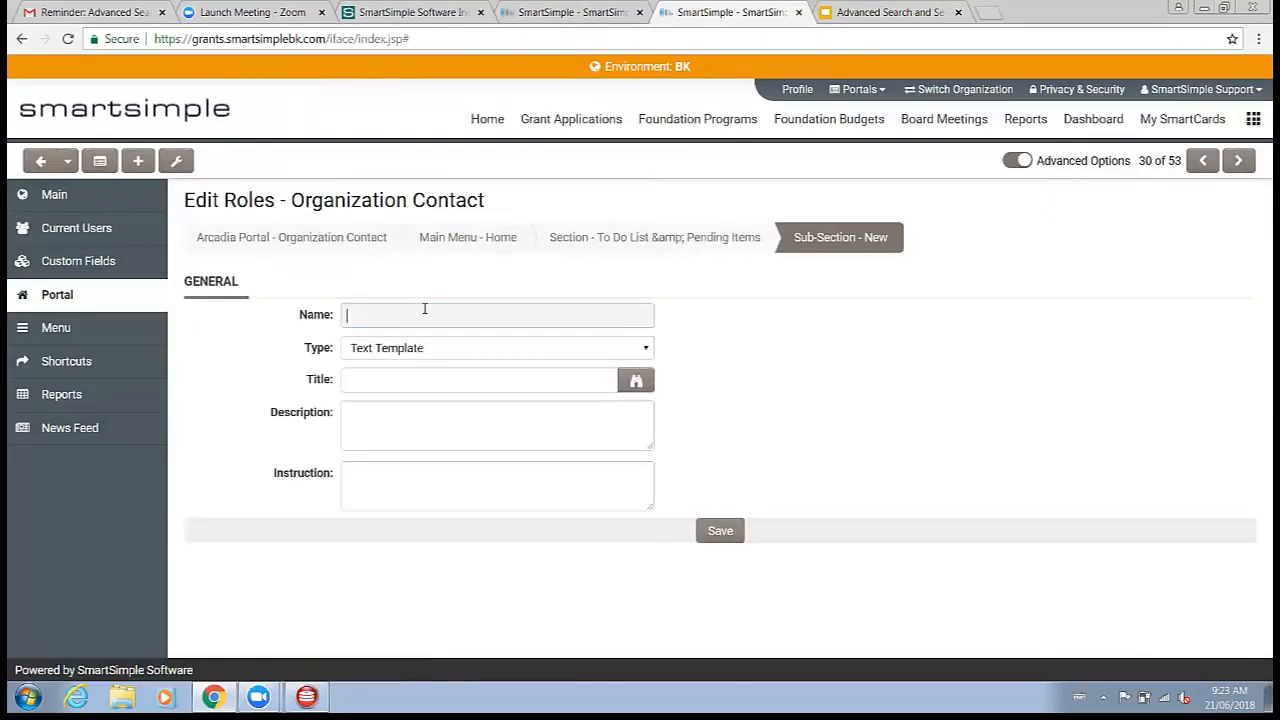
type("Upcoming Payments Chart")
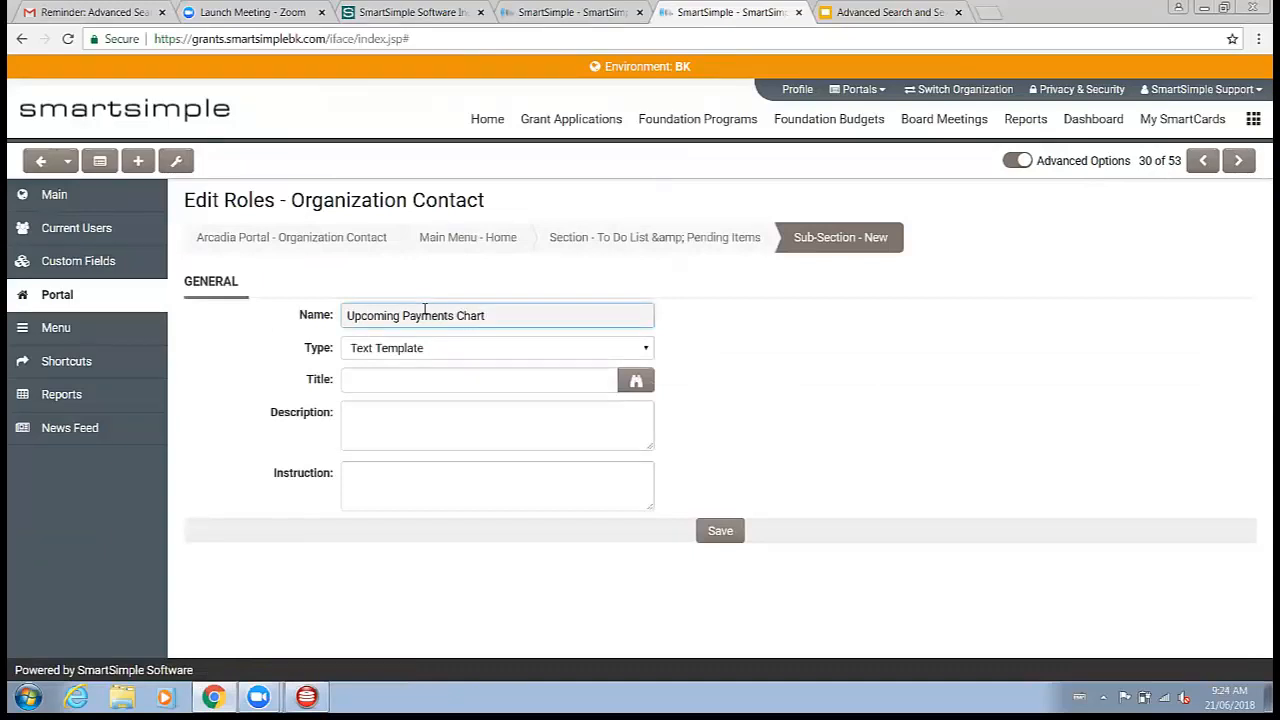
left_click(413, 349)
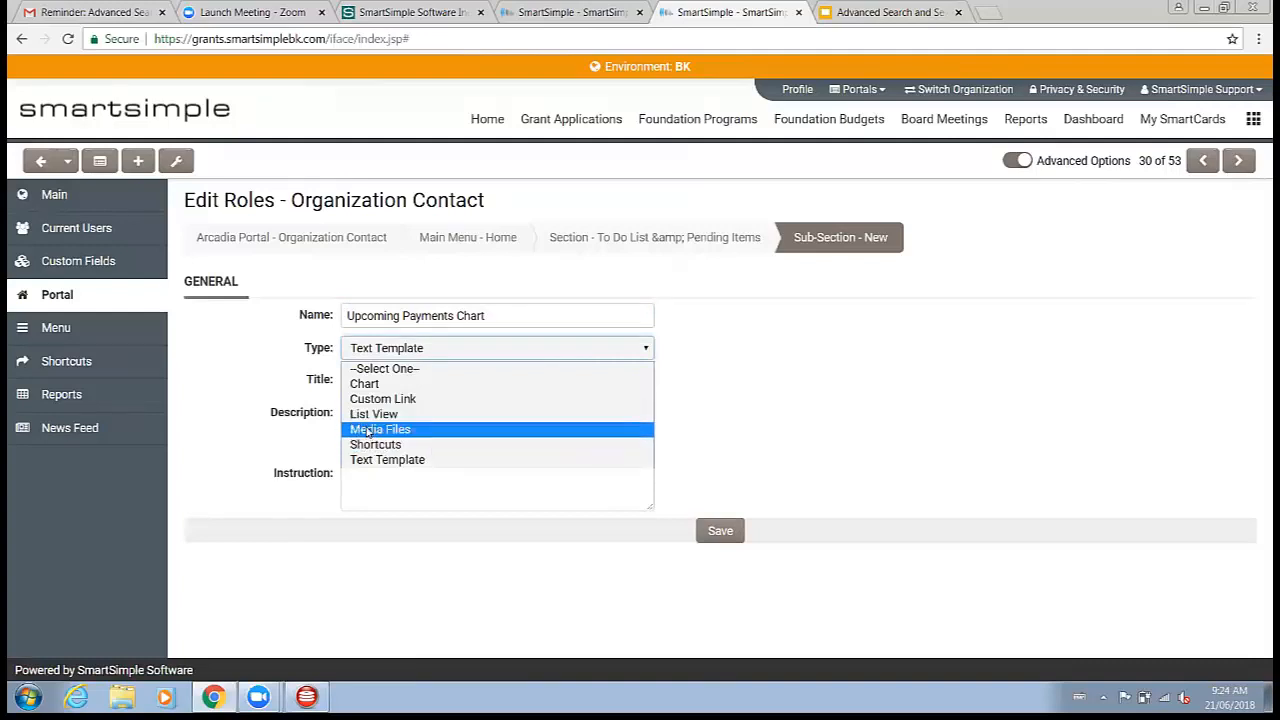
left_click(366, 385)
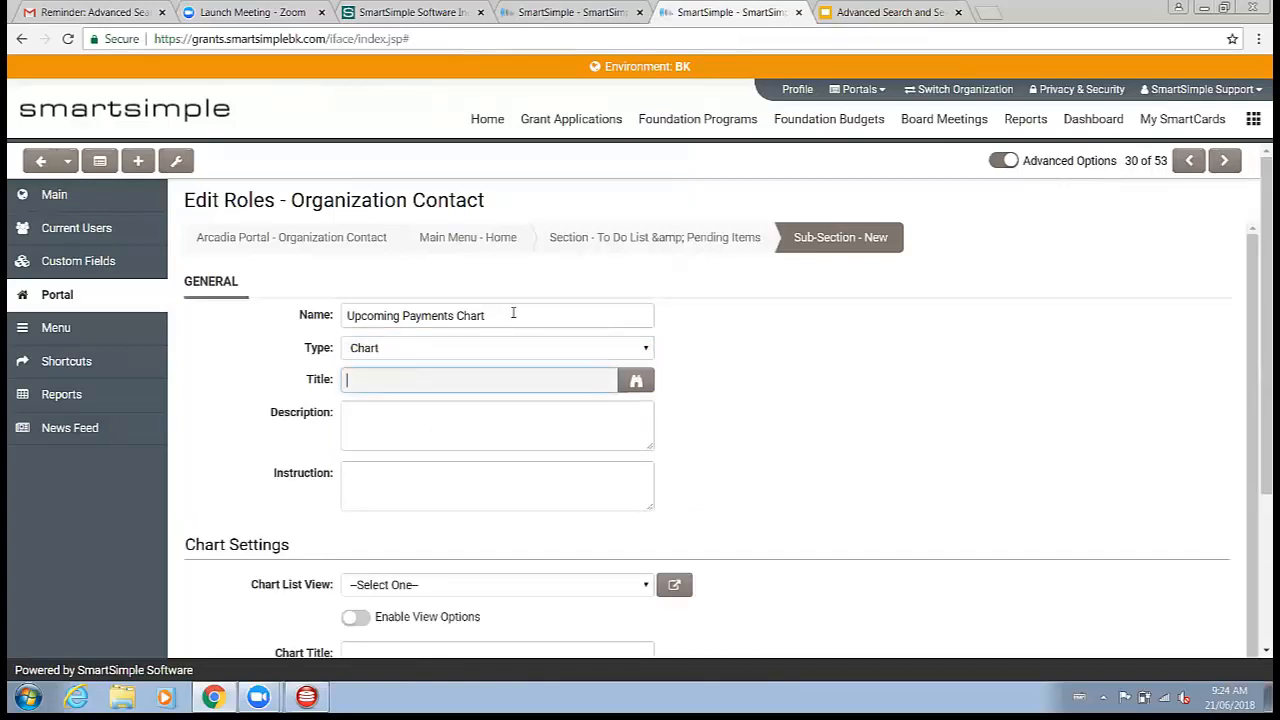
Step: Set the sub-section's title to Upcoming Payments Chart by copying the name
left_click_drag(514, 314, 271, 331)
key("ctrl+c")
left_click(374, 390)
key("ctrl+v")
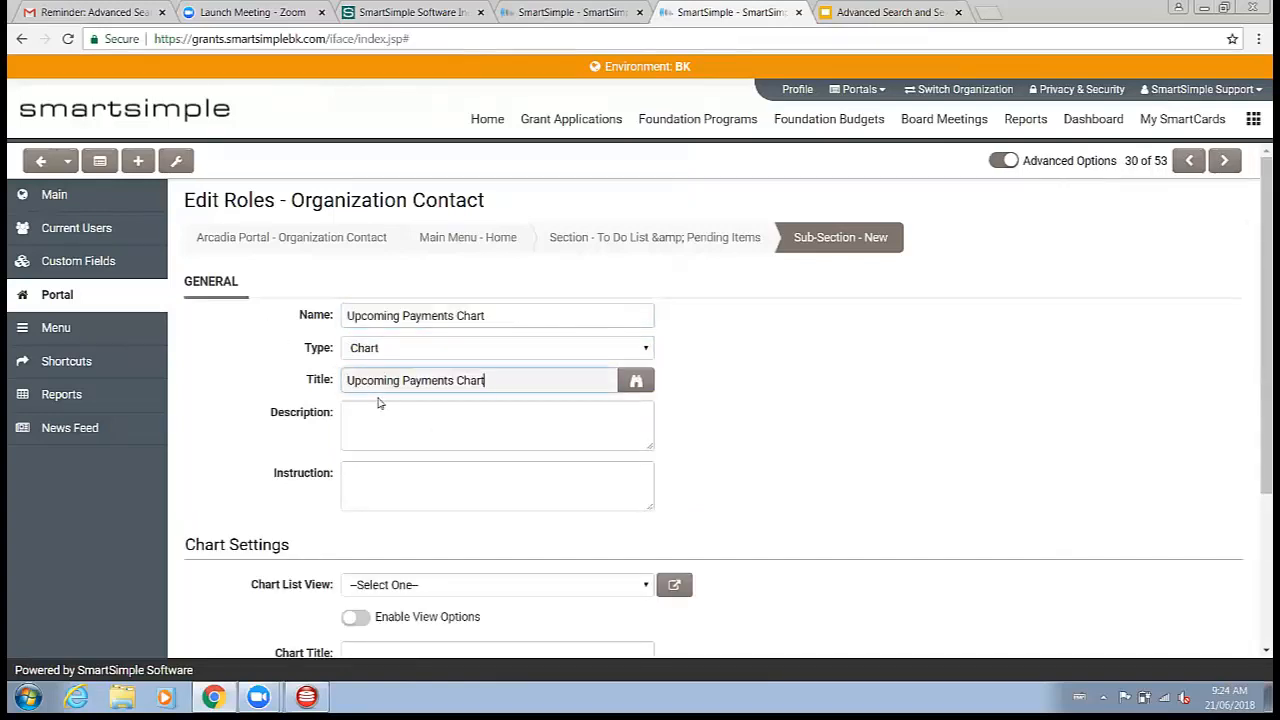
Step: Set the chart list view to Grants >> Activities >> Upcoming Payments
scroll(398, 445, "down", 2)
left_click(437, 357)
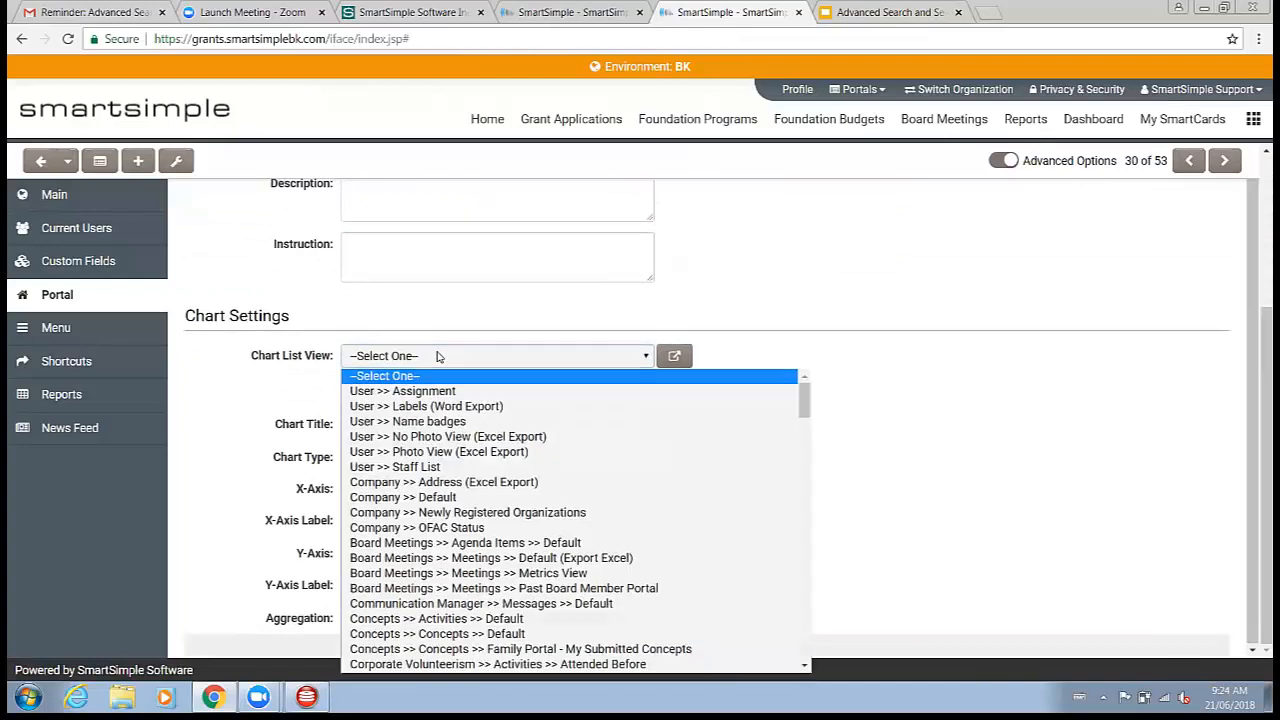
scroll(505, 470, "down", 5)
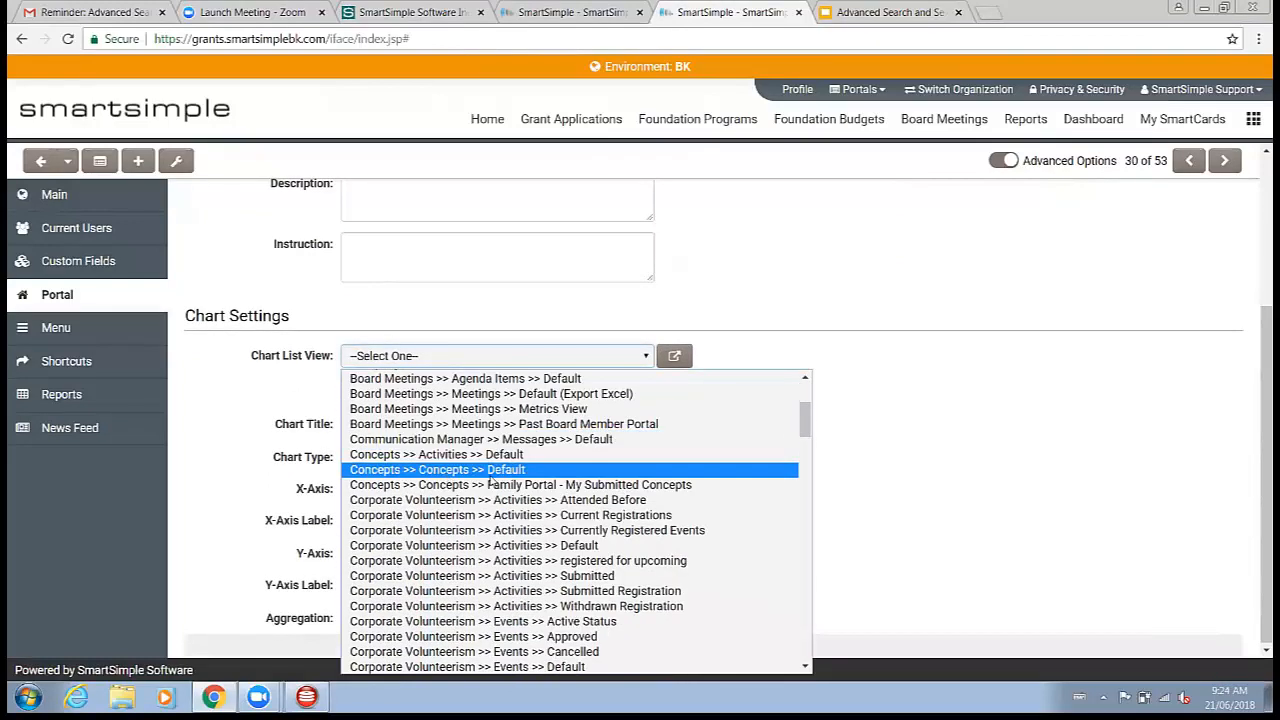
scroll(510, 490, "down", 5)
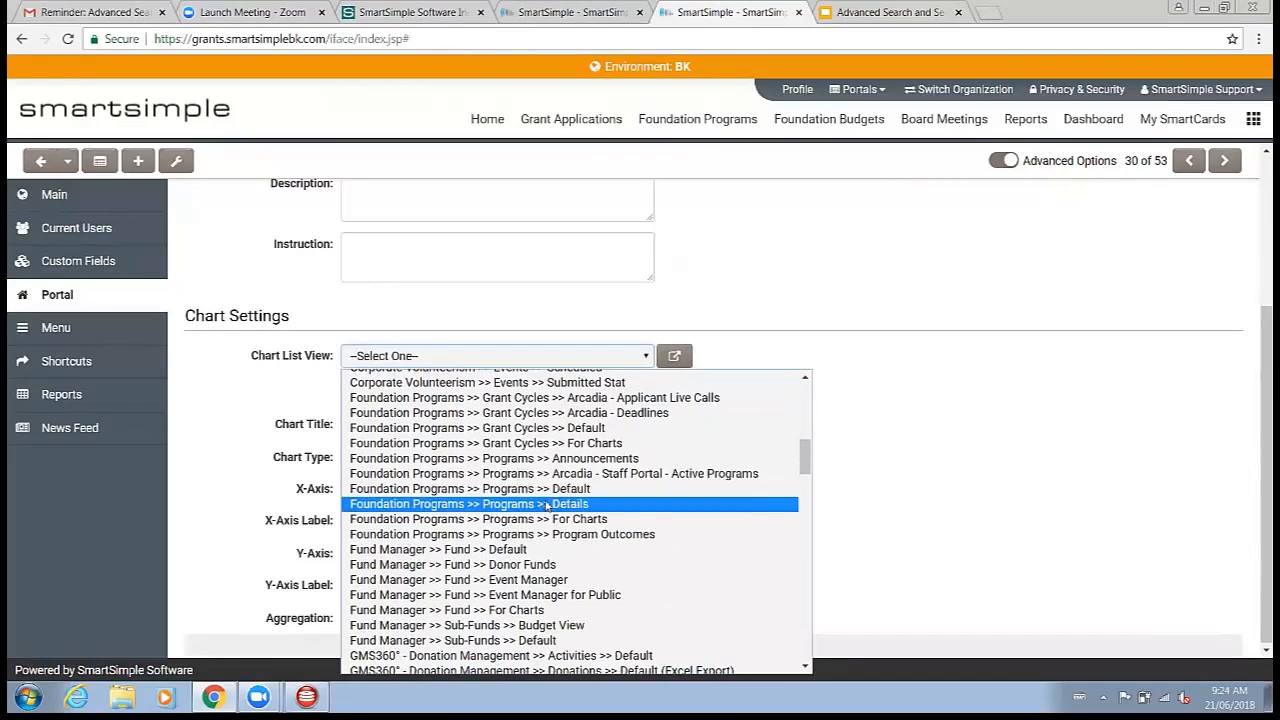
scroll(546, 507, "down", 3)
scroll(406, 472, "up", 10)
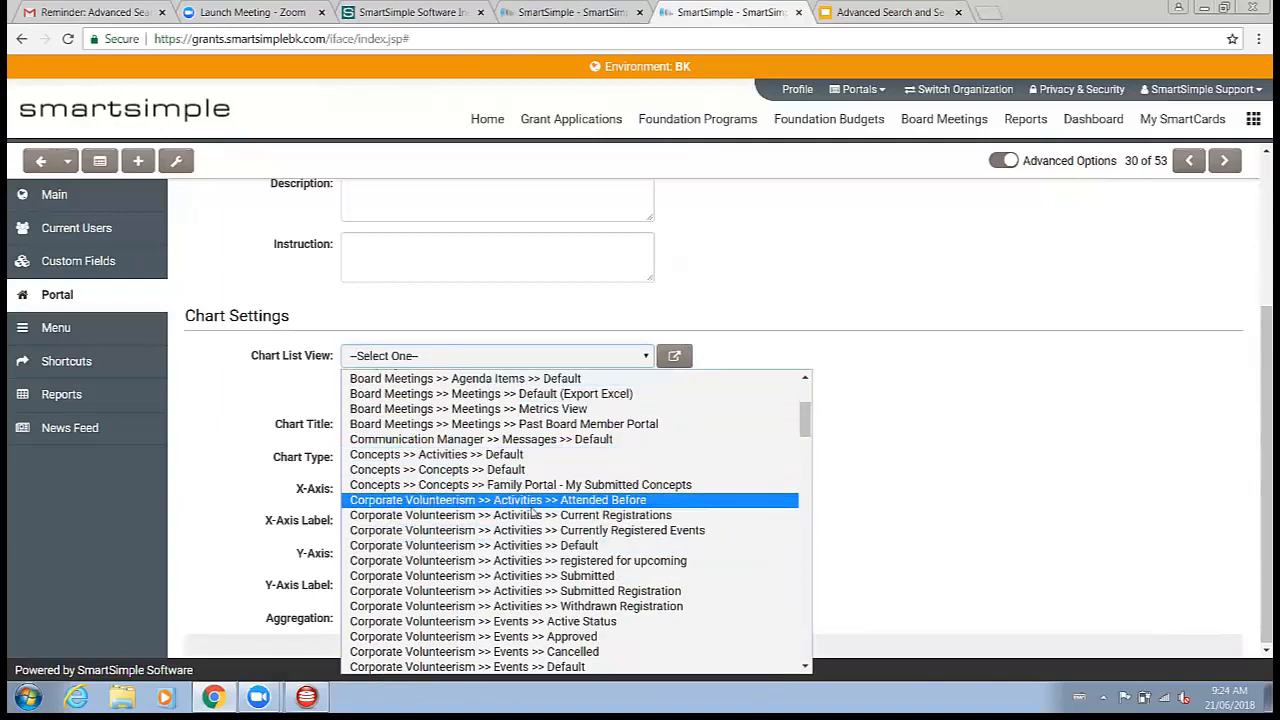
scroll(677, 520, "down", 10)
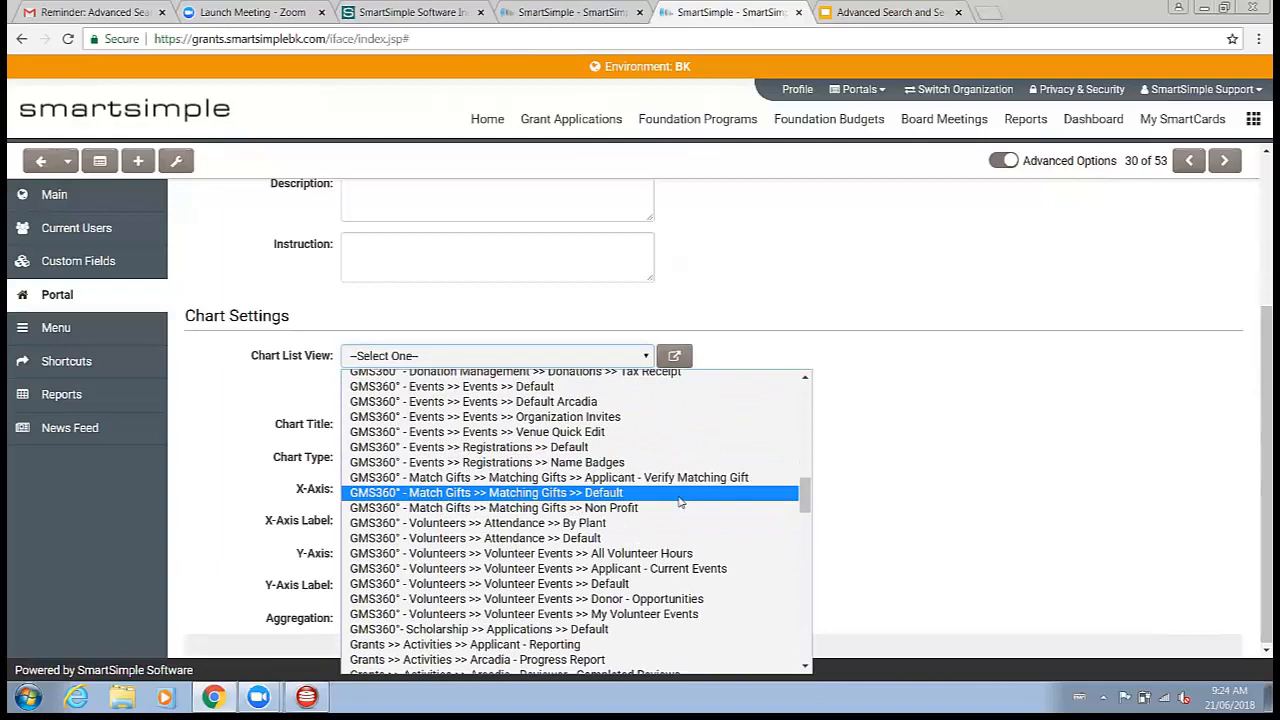
scroll(679, 502, "down", 7)
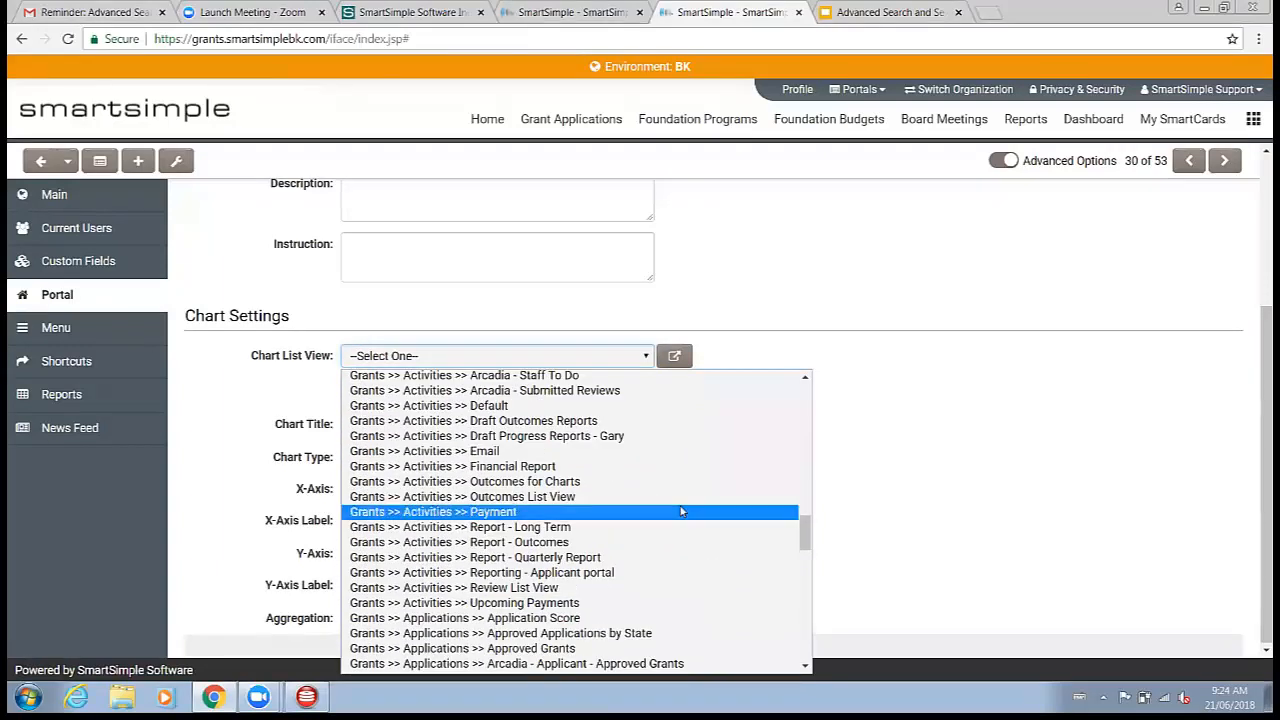
left_click(479, 604)
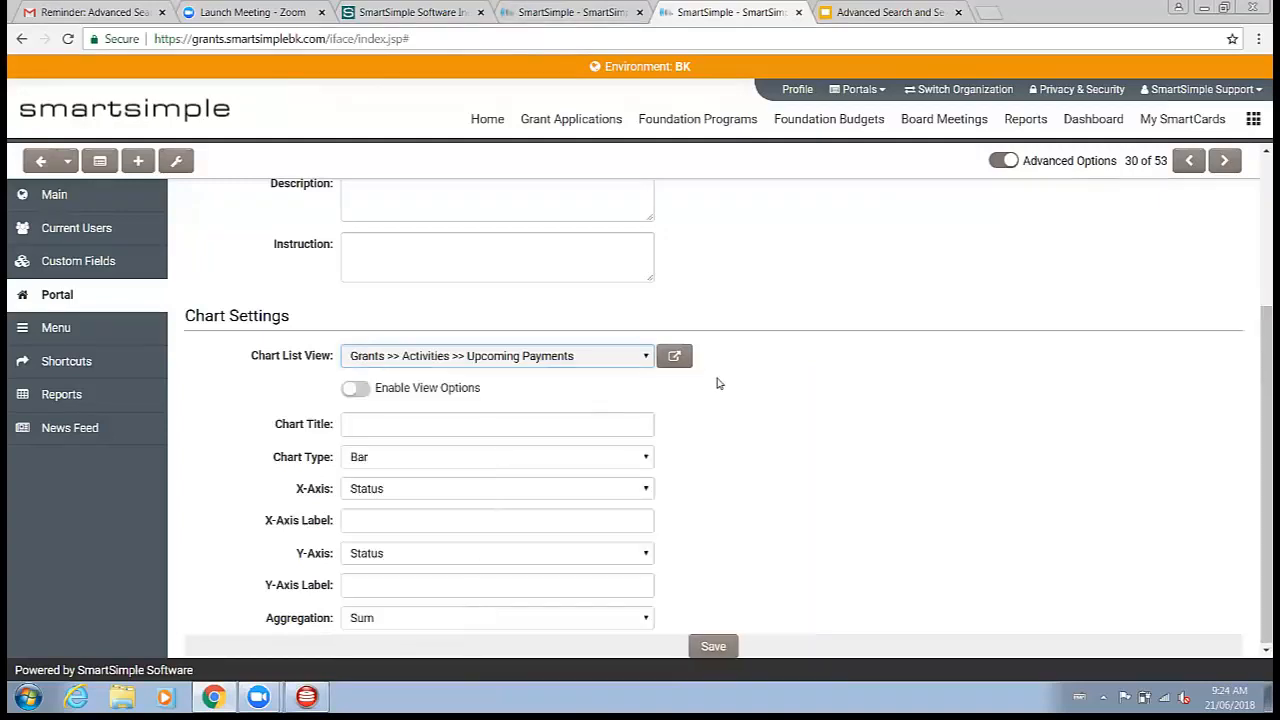
Step: Open the chart list view's settings and browse the system filters available for its filter option
left_click(680, 359)
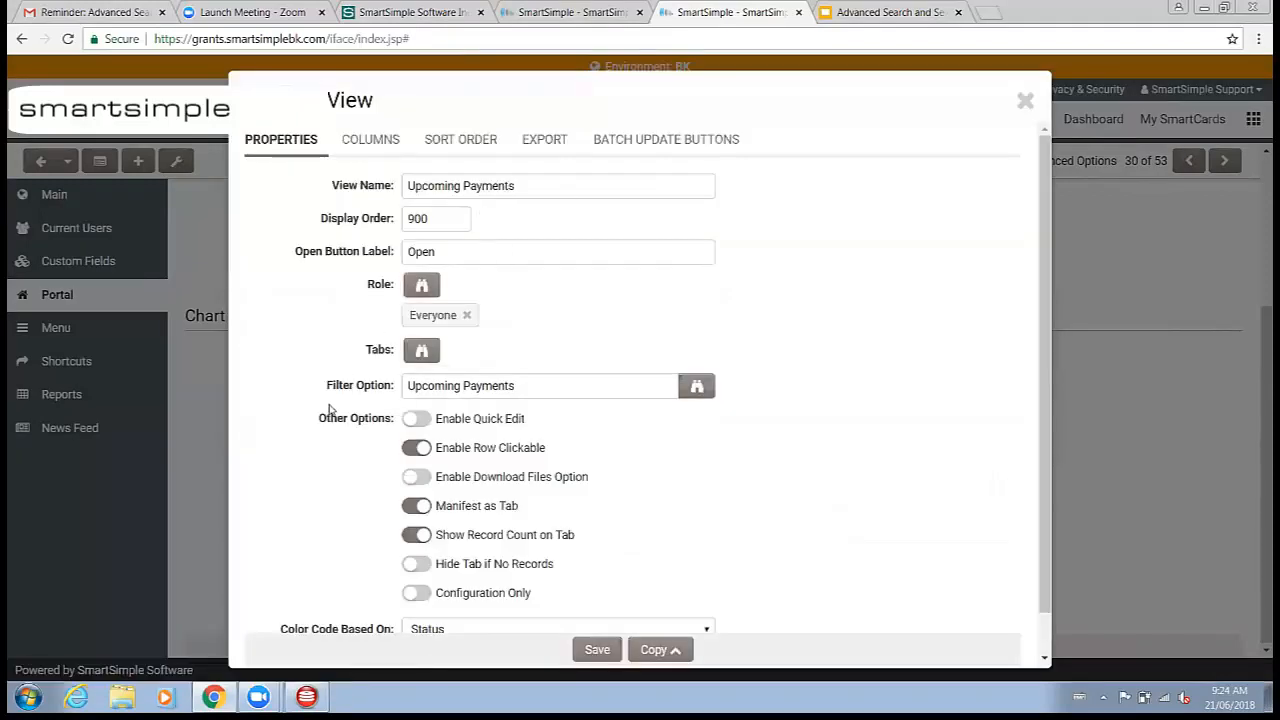
triple_click(490, 386)
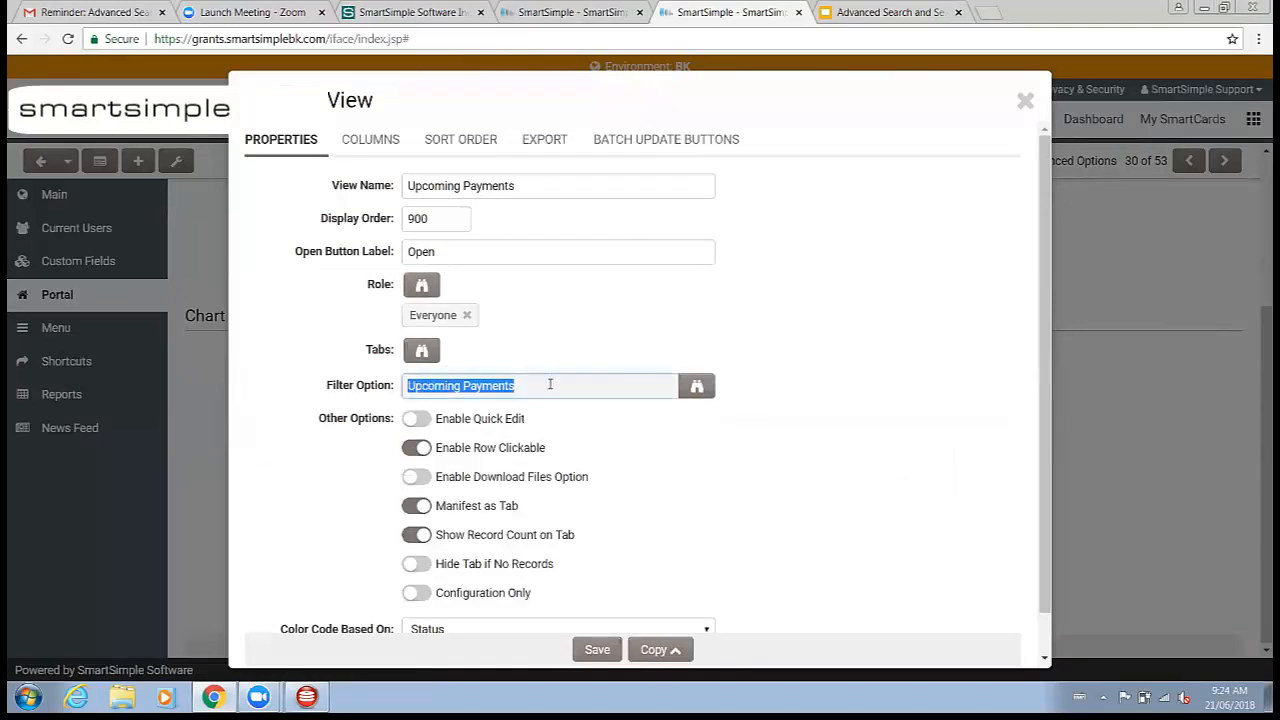
left_click(698, 388)
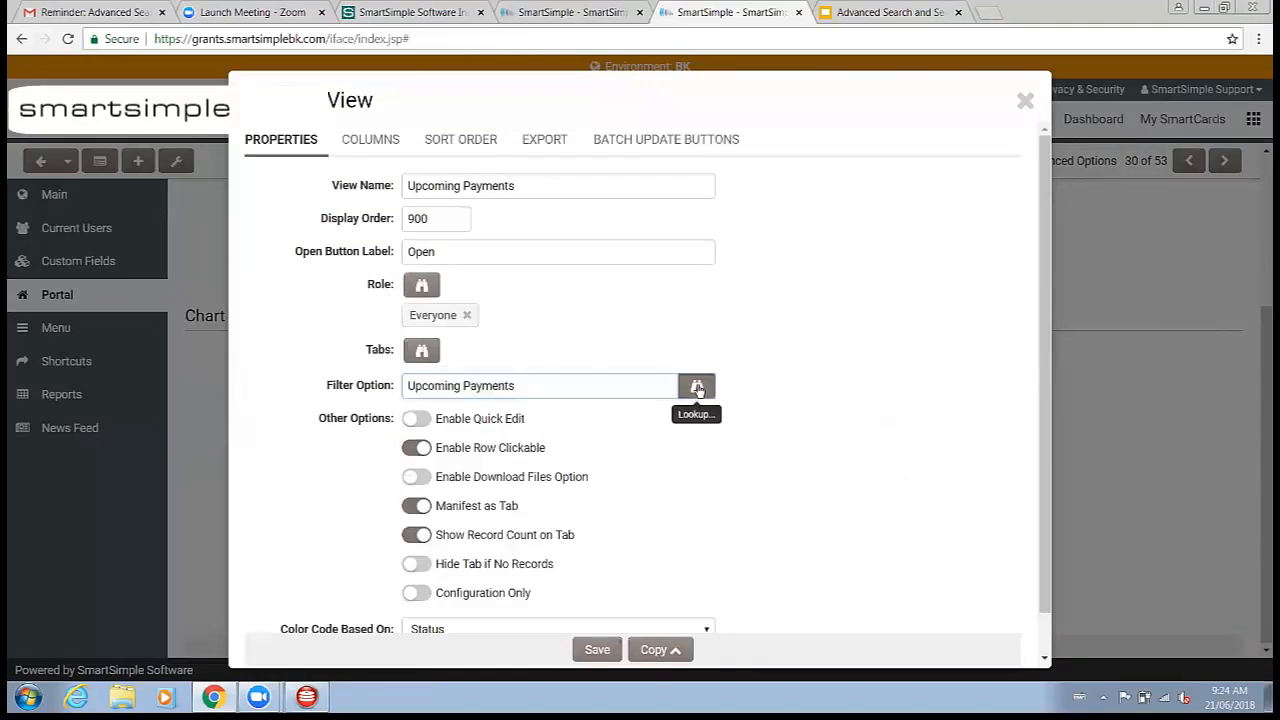
scroll(500, 430, "down", 2)
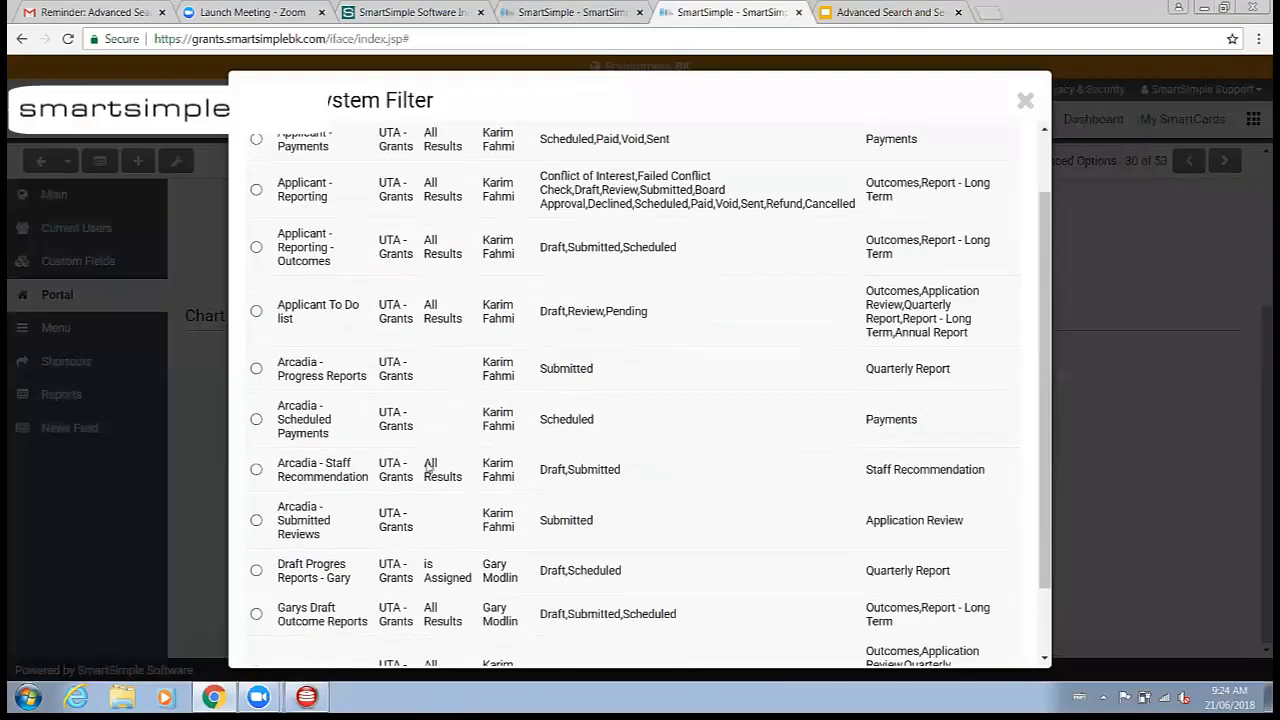
scroll(501, 440, "up", 3)
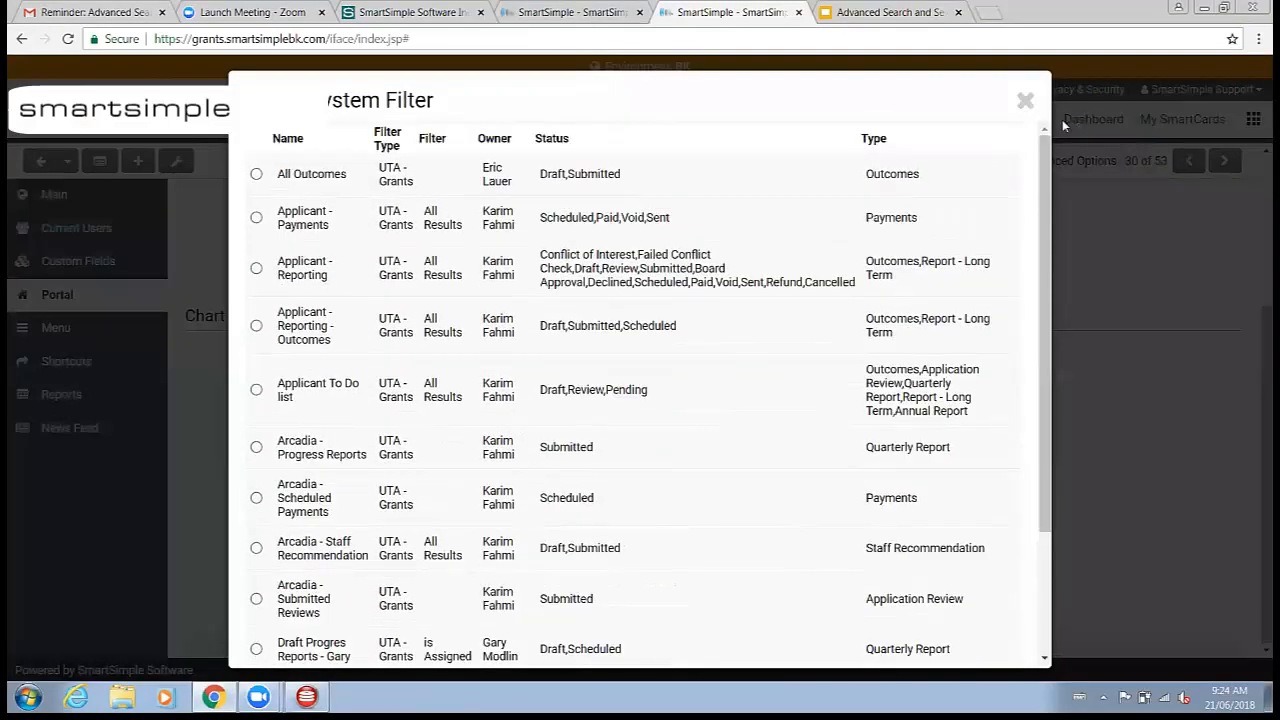
left_click(1025, 102)
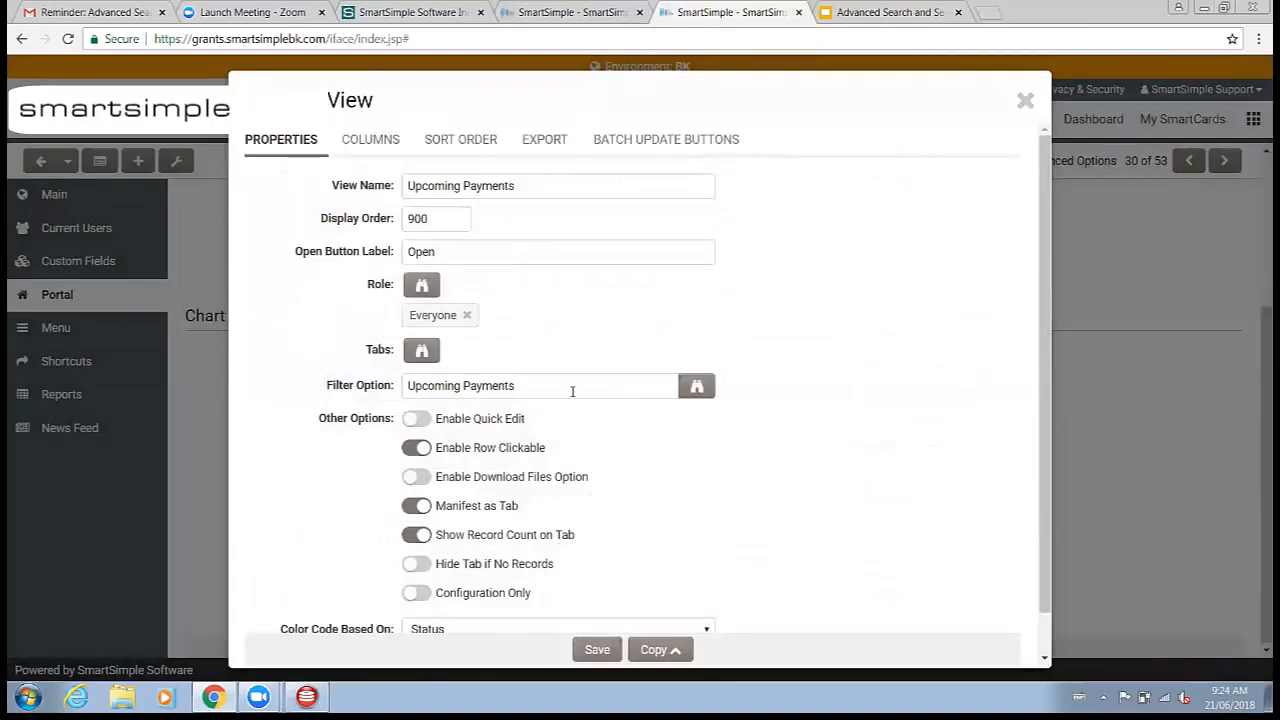
left_click_drag(573, 391, 381, 409)
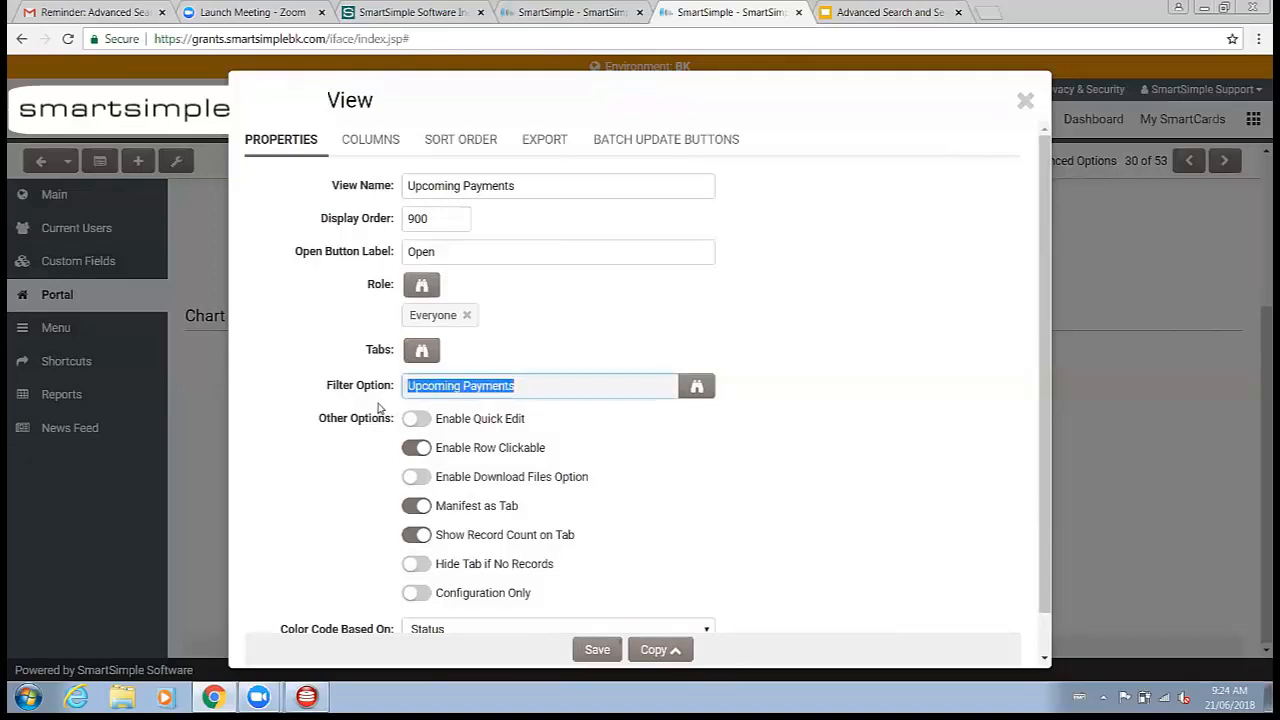
left_click(608, 379)
scroll(645, 470, "down", 1)
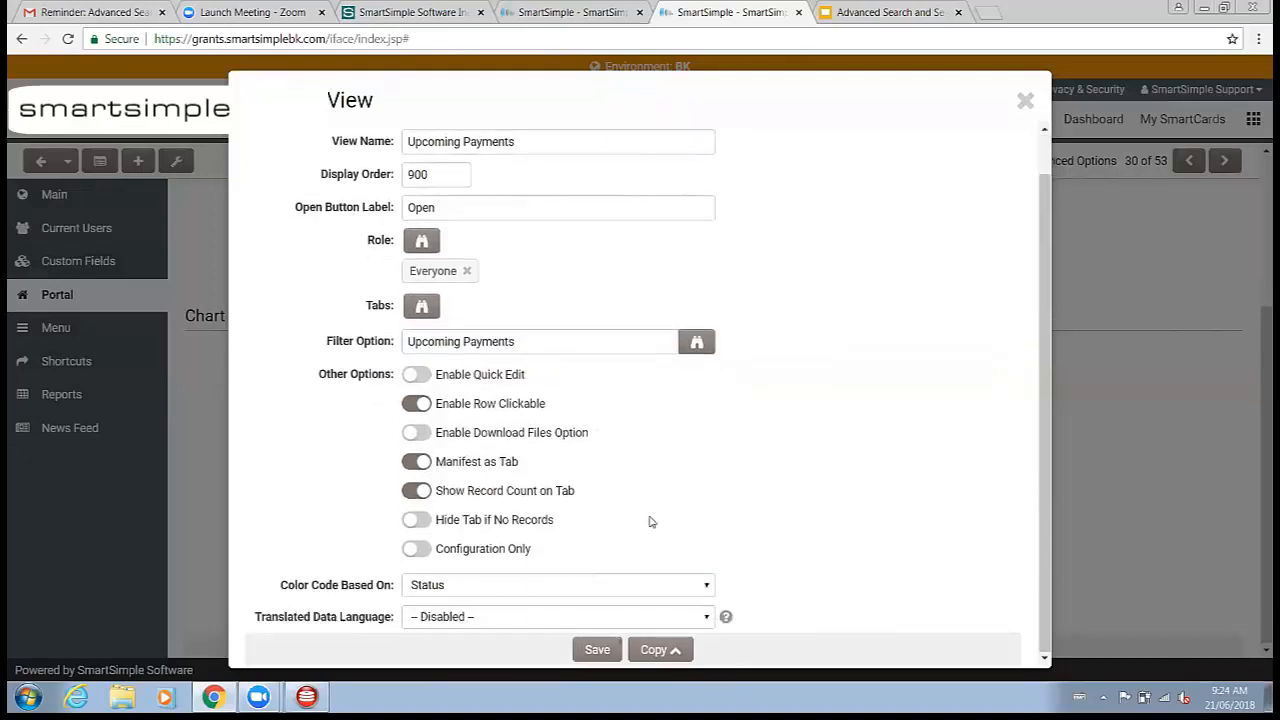
Step: Save the chart list view's settings and close the View dialog
left_click(596, 651)
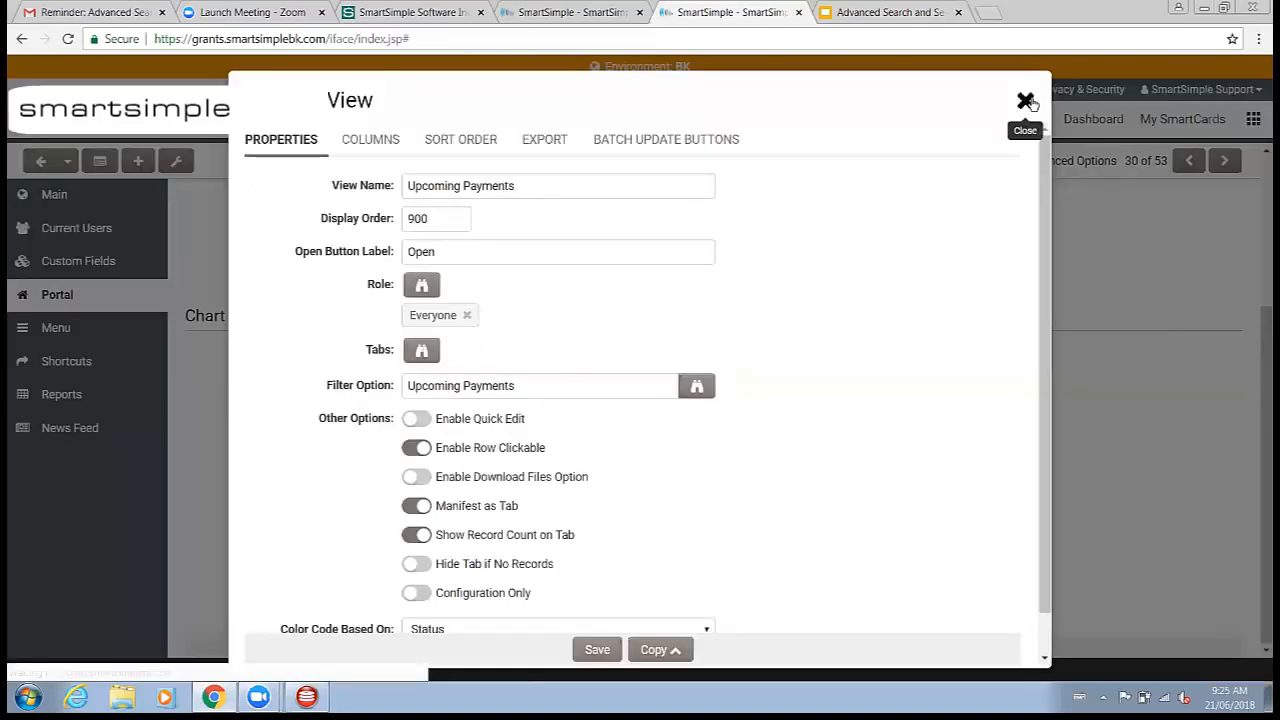
left_click(1024, 100)
Step: Set the chart title to Upcoming and choose Status for the X-axis
left_click(410, 430)
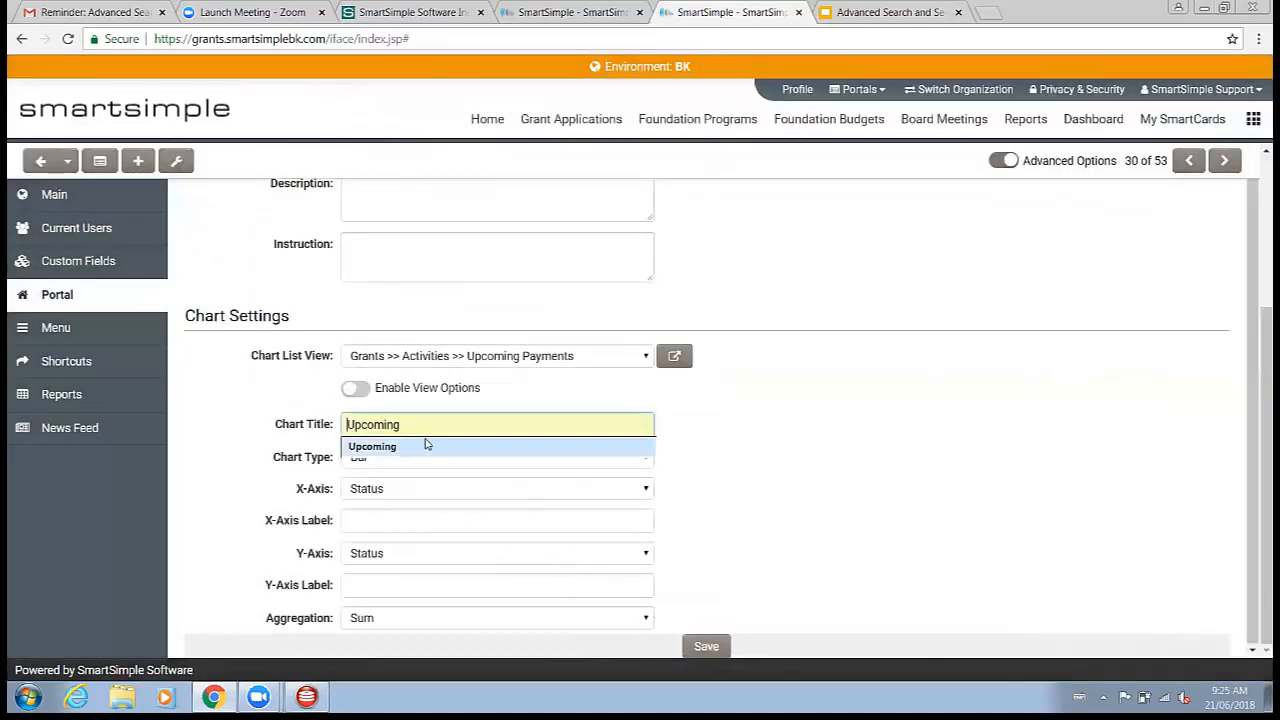
left_click(717, 434)
left_click(381, 427)
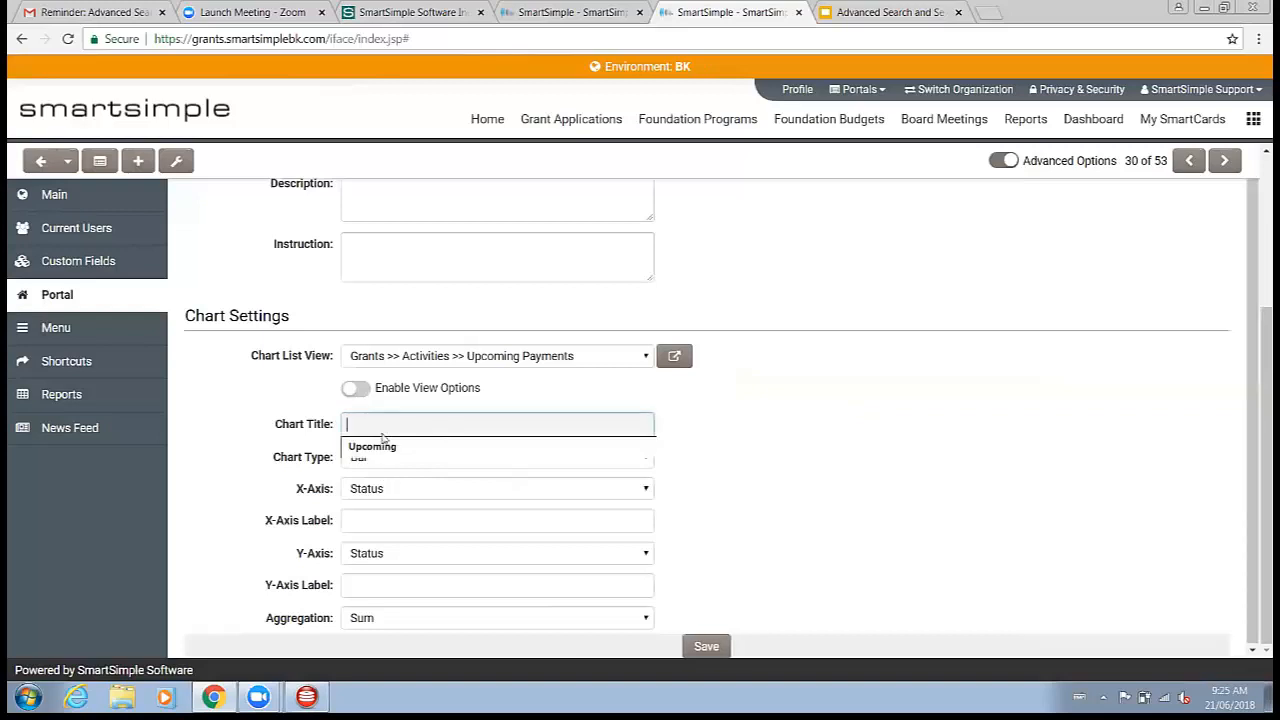
left_click(383, 449)
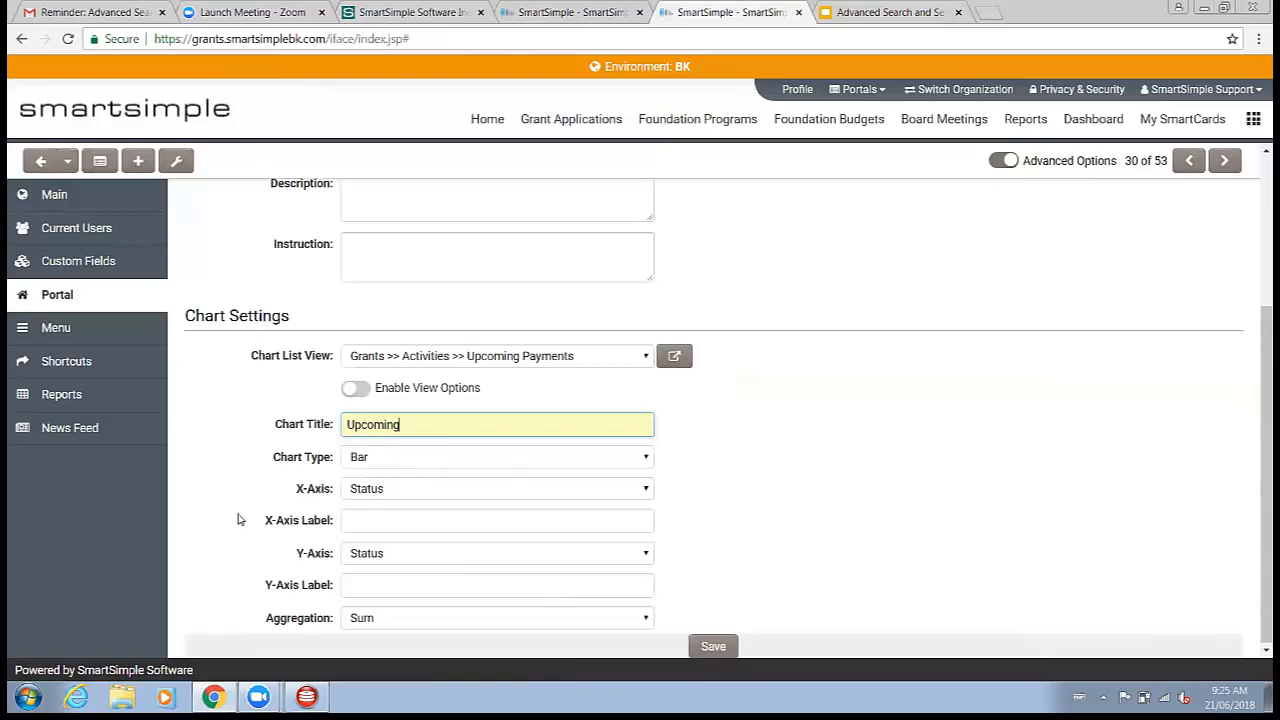
left_click(405, 491)
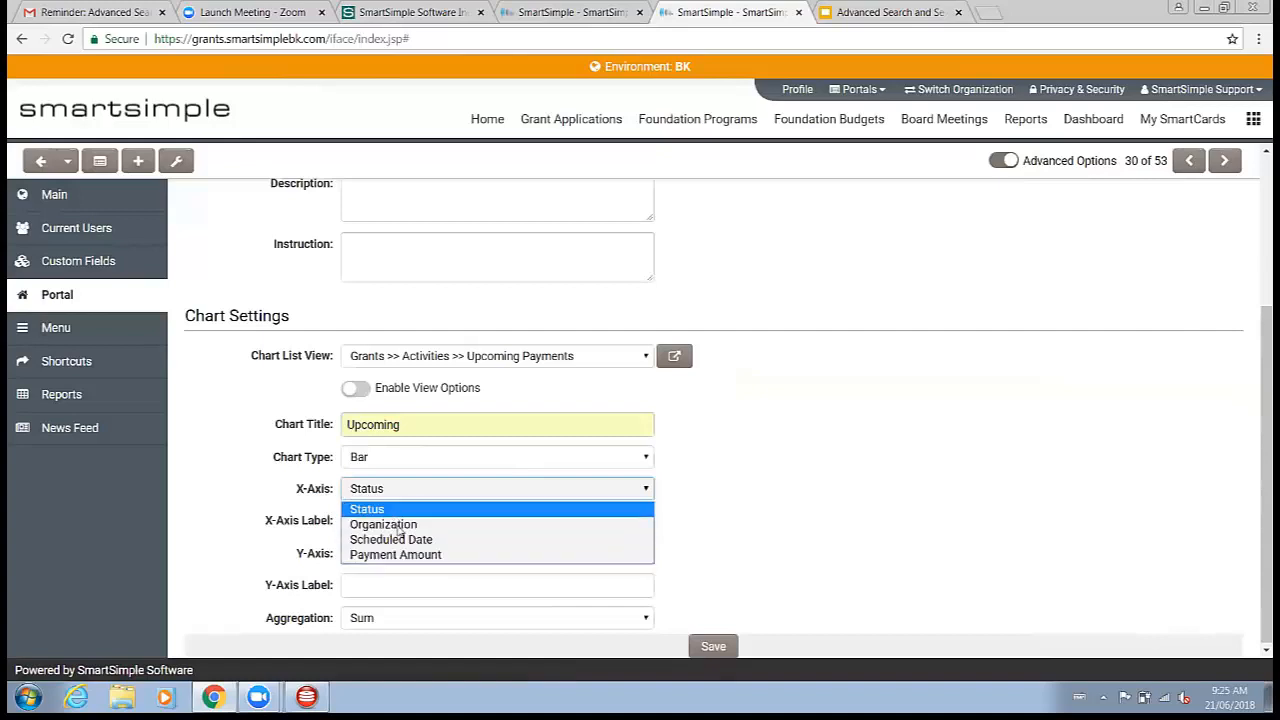
left_click(369, 511)
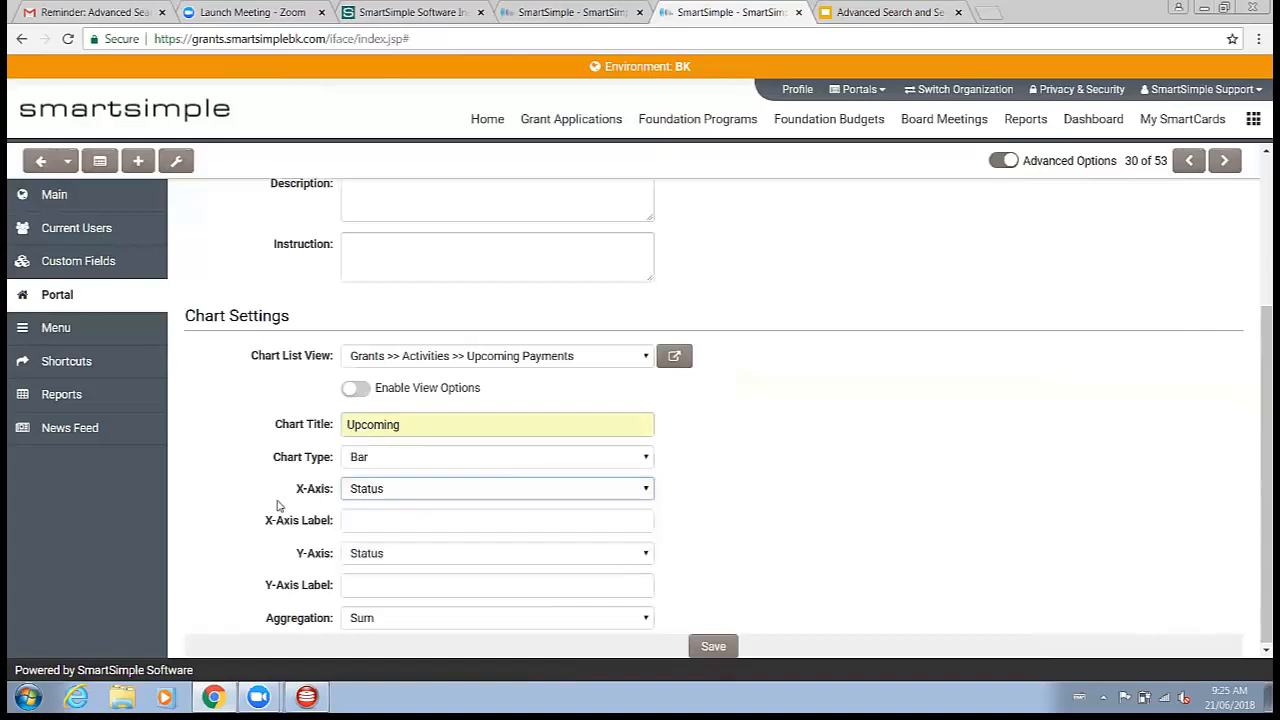
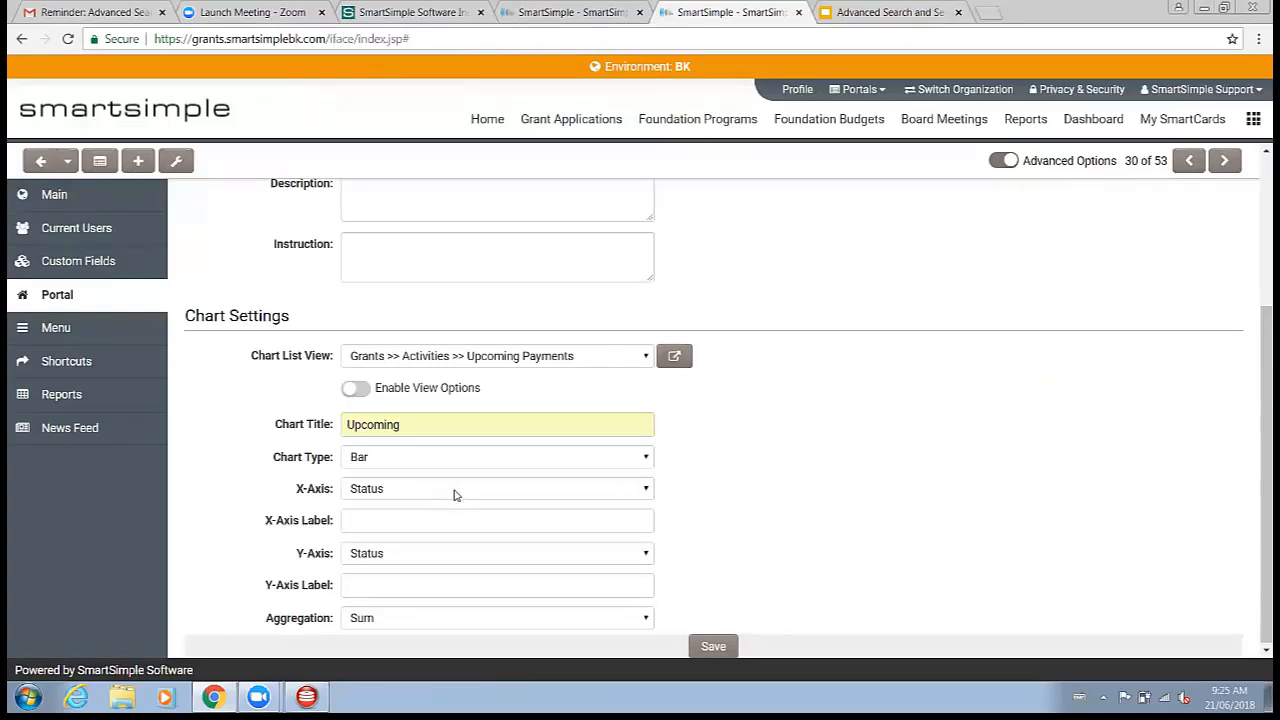
Step: Set the chart's X-axis to Organization and its Y-axis to Payment Amount
left_click(454, 494)
left_click(429, 524)
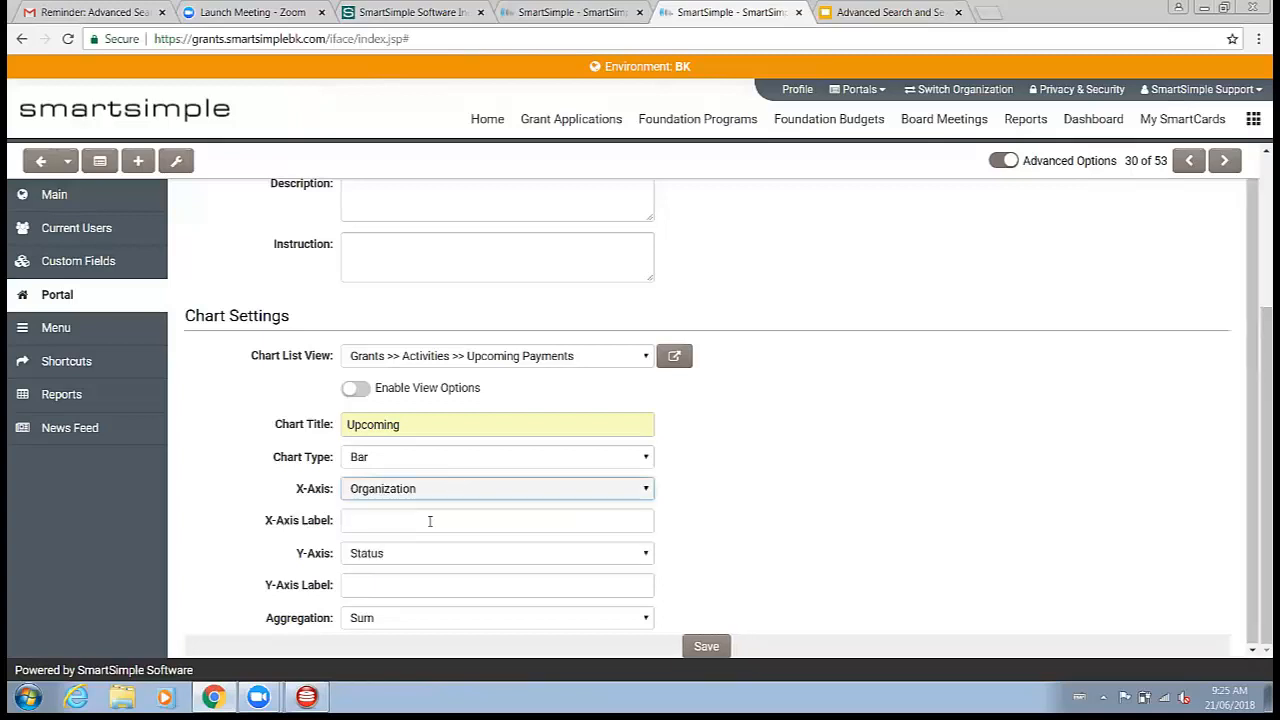
left_click(431, 556)
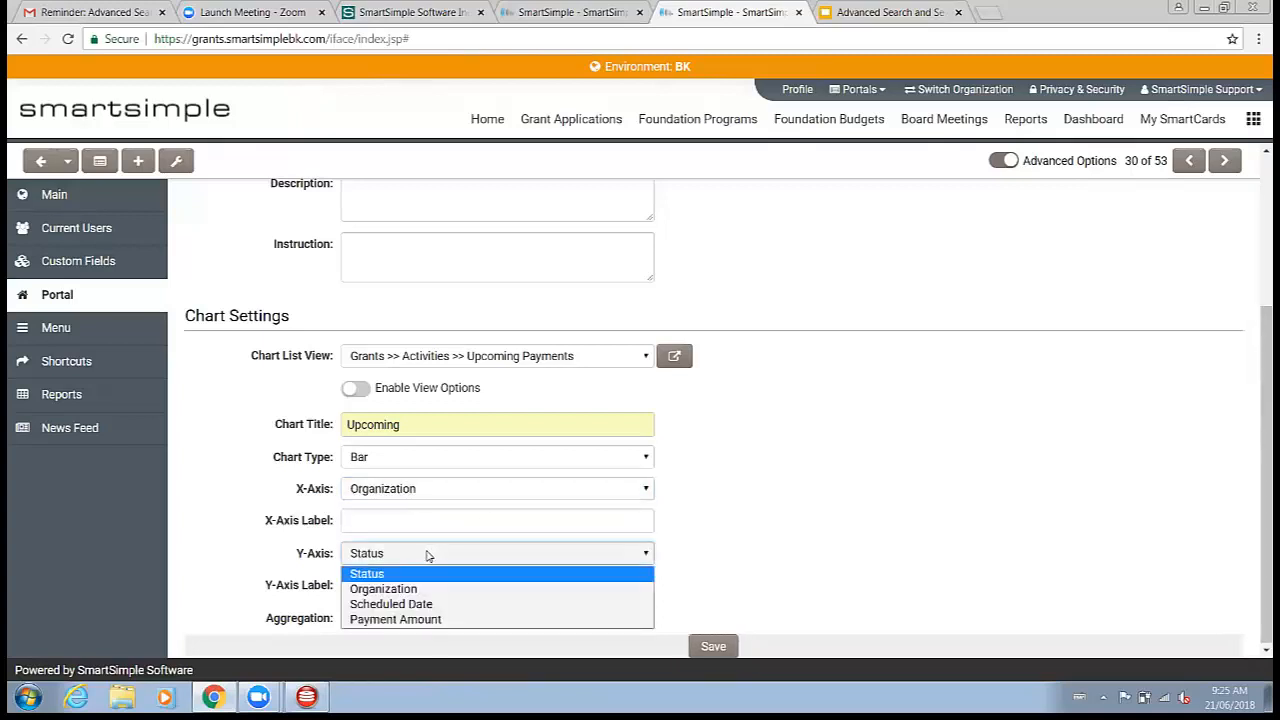
left_click(415, 620)
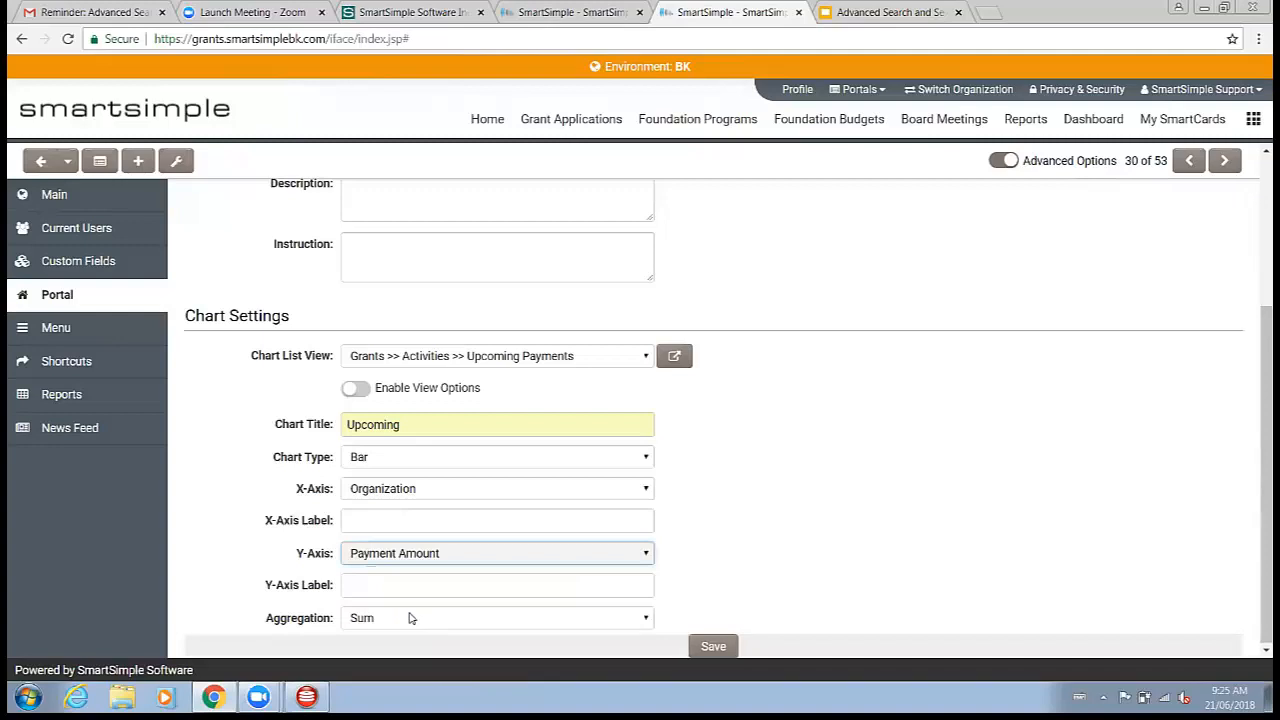
Step: Label the X-axis Org and the Y-axis Amount, then save the chart sub-section
left_click(368, 524)
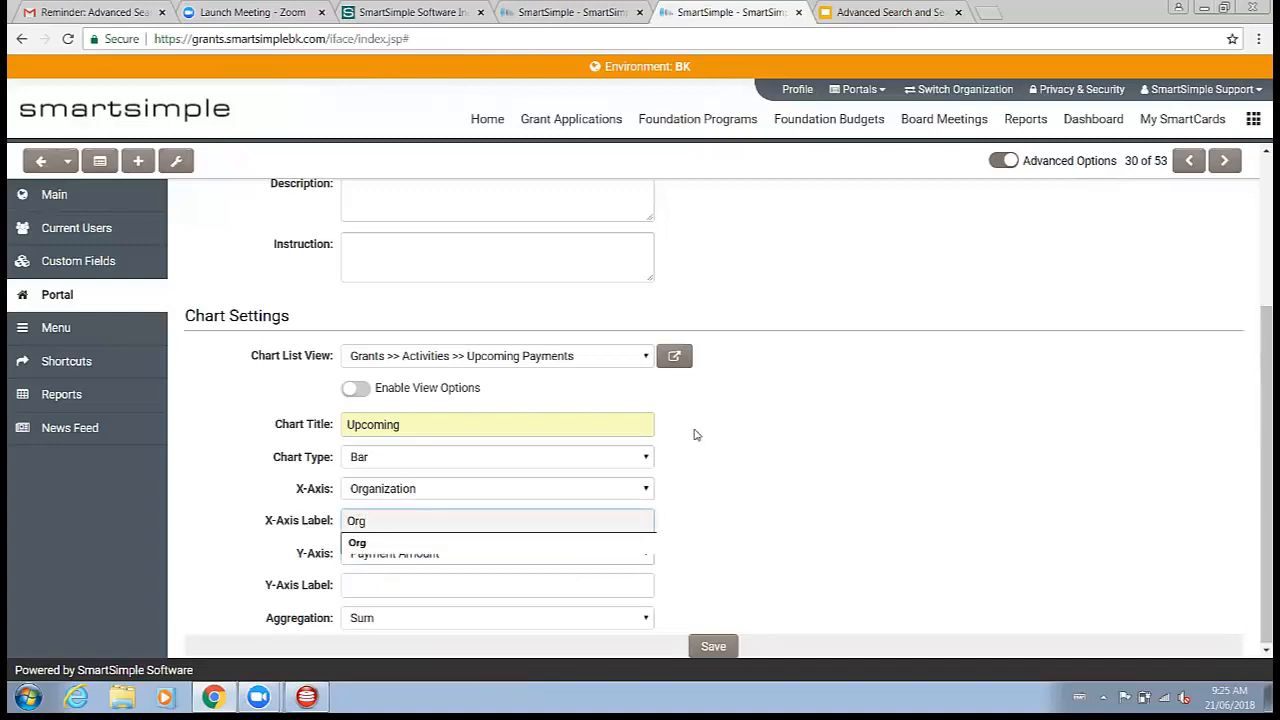
left_click(563, 582)
type("Amount")
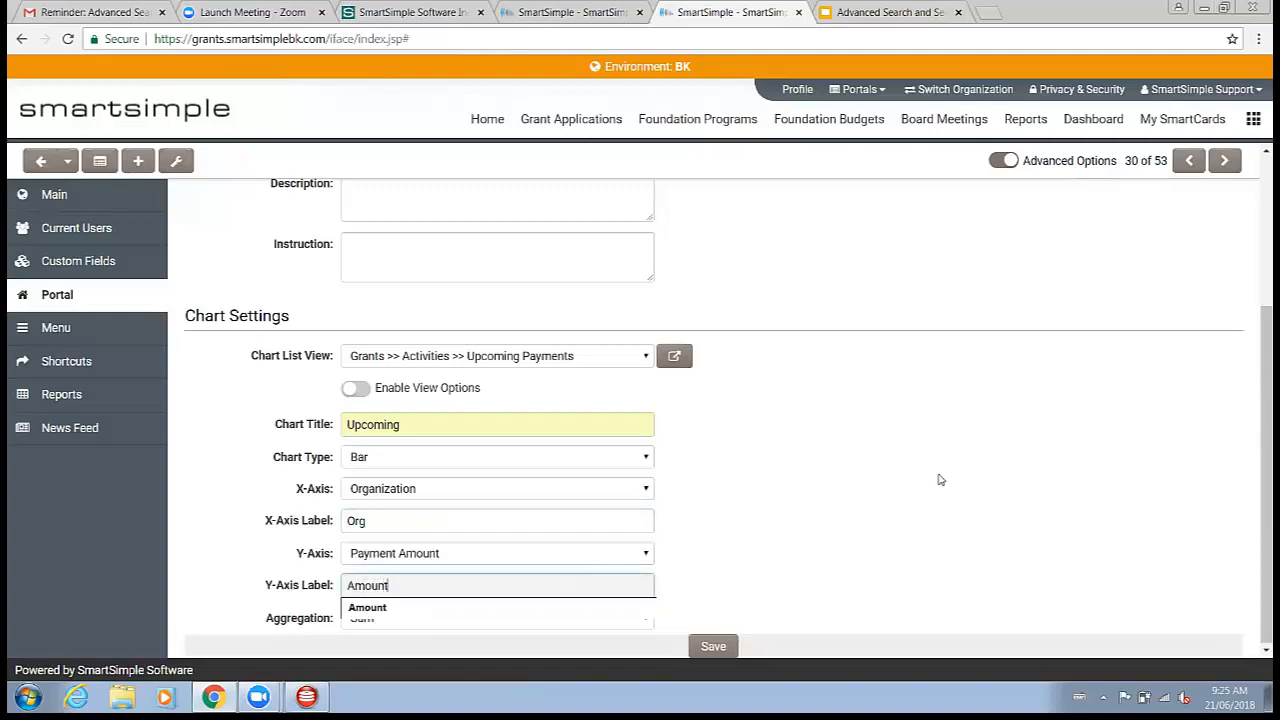
left_click(940, 480)
scroll(905, 530, "up", 1)
scroll(903, 525, "up", 2)
scroll(891, 563, "down", 3)
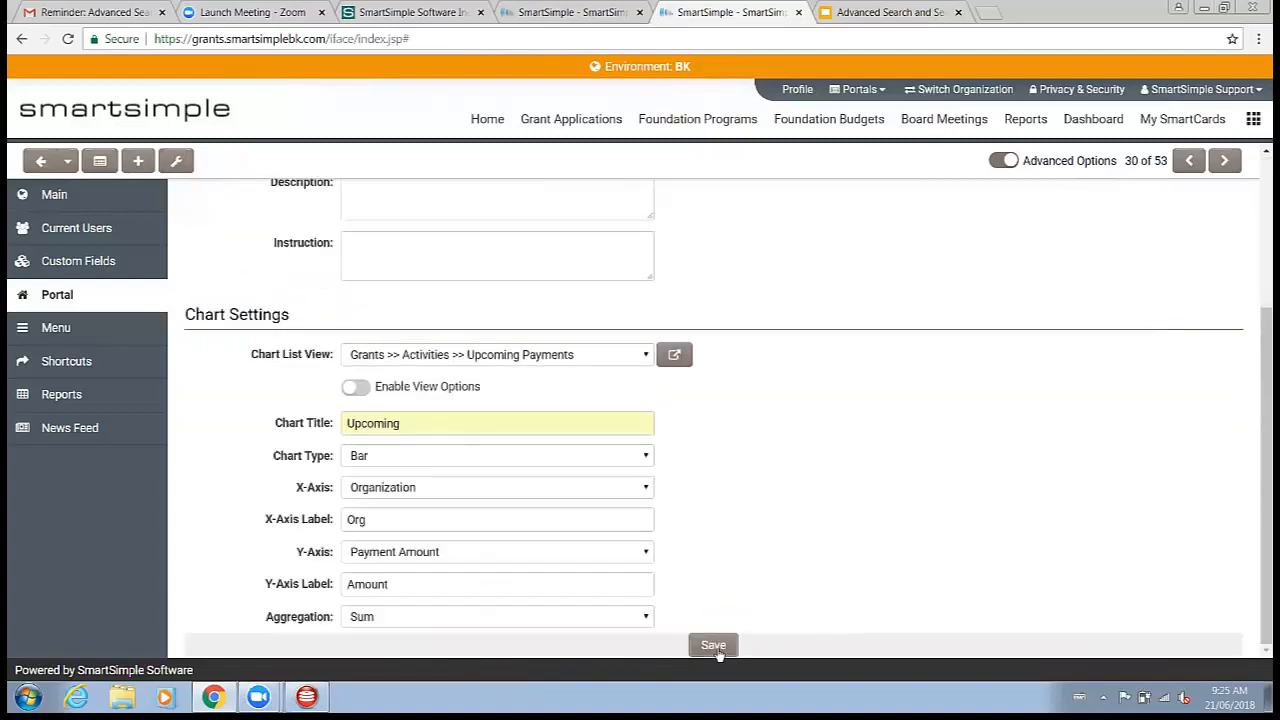
left_click(715, 651)
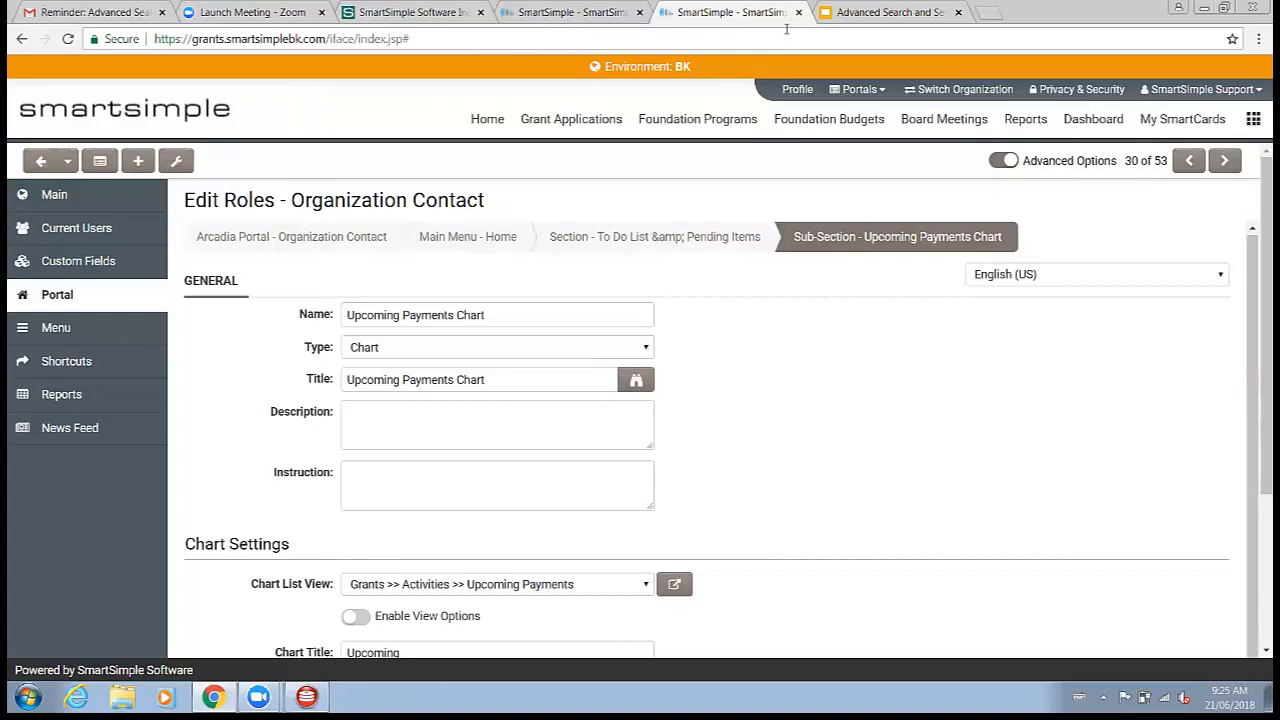
Step: Open a current user's profile and log in to the portal as that user
right_click(759, 13)
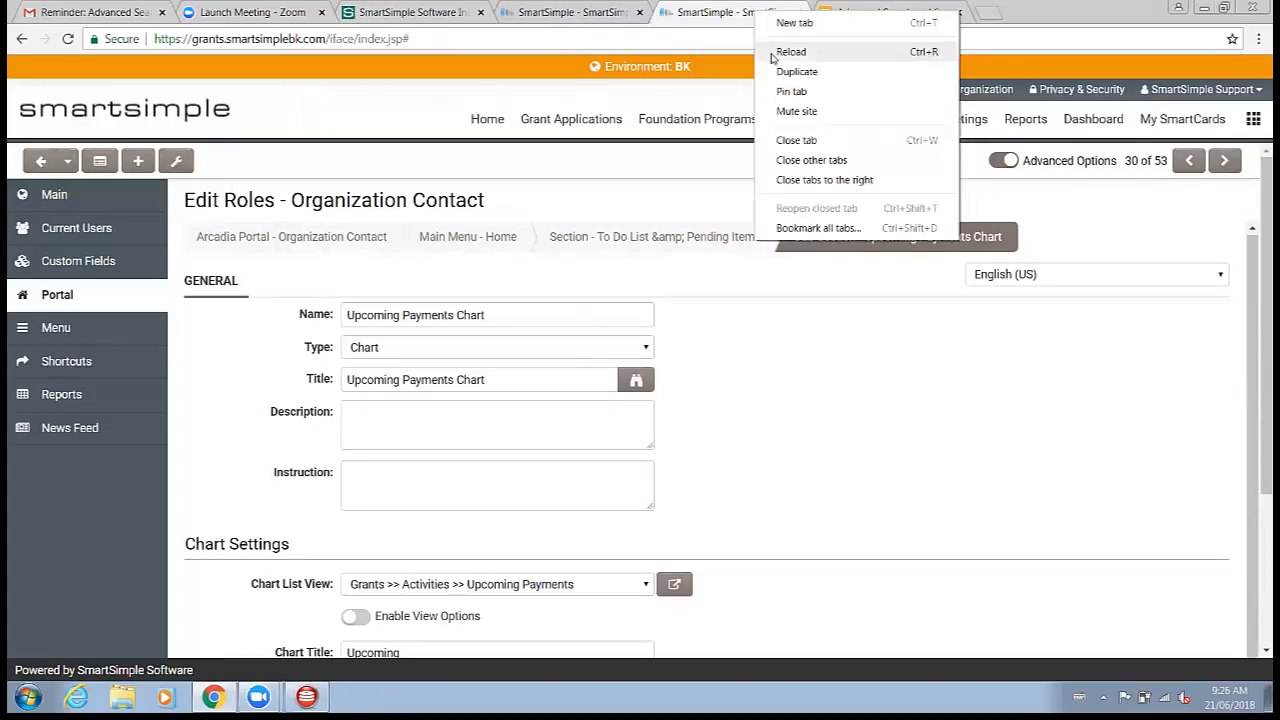
key("Escape")
left_click(77, 228)
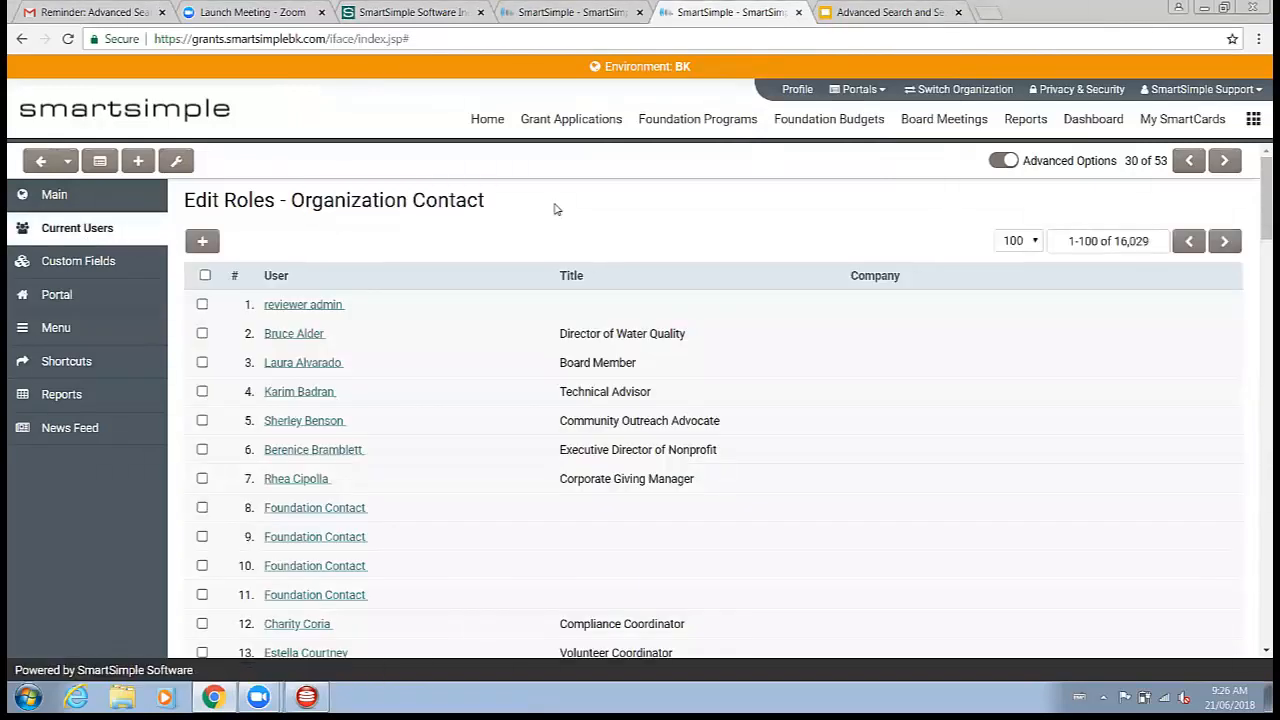
left_click(300, 336)
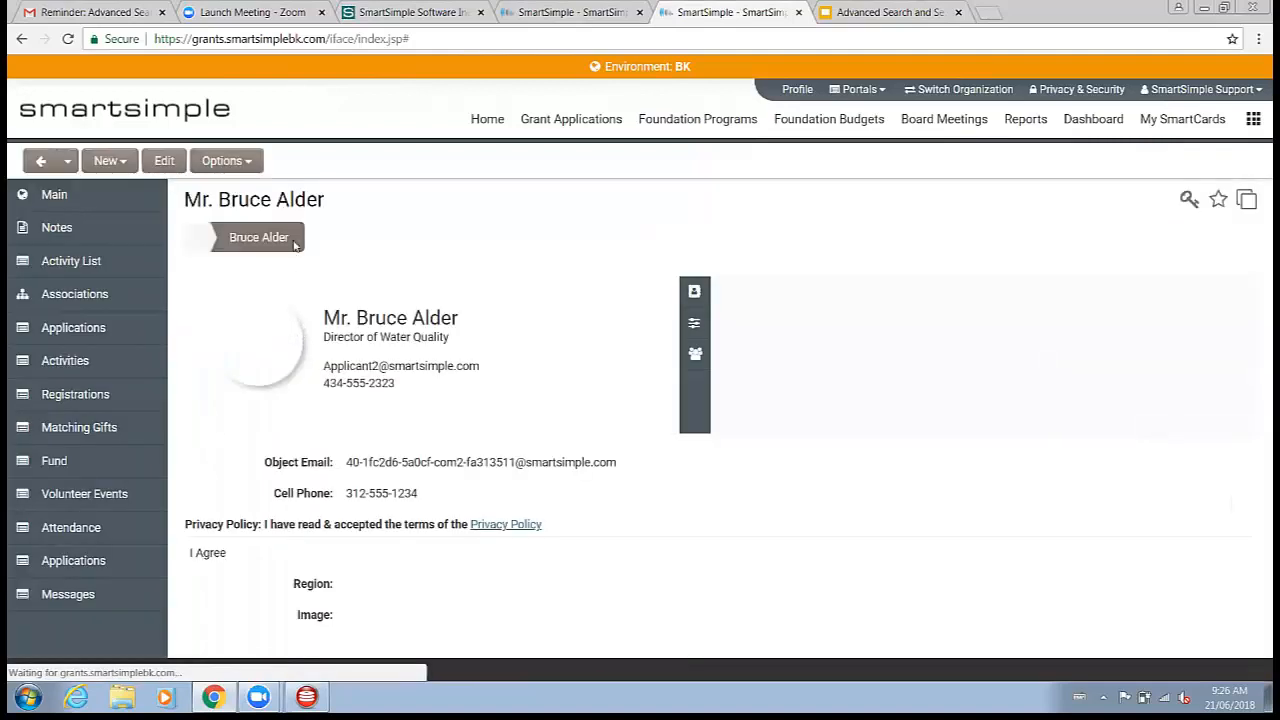
left_click(222, 160)
left_click(263, 219)
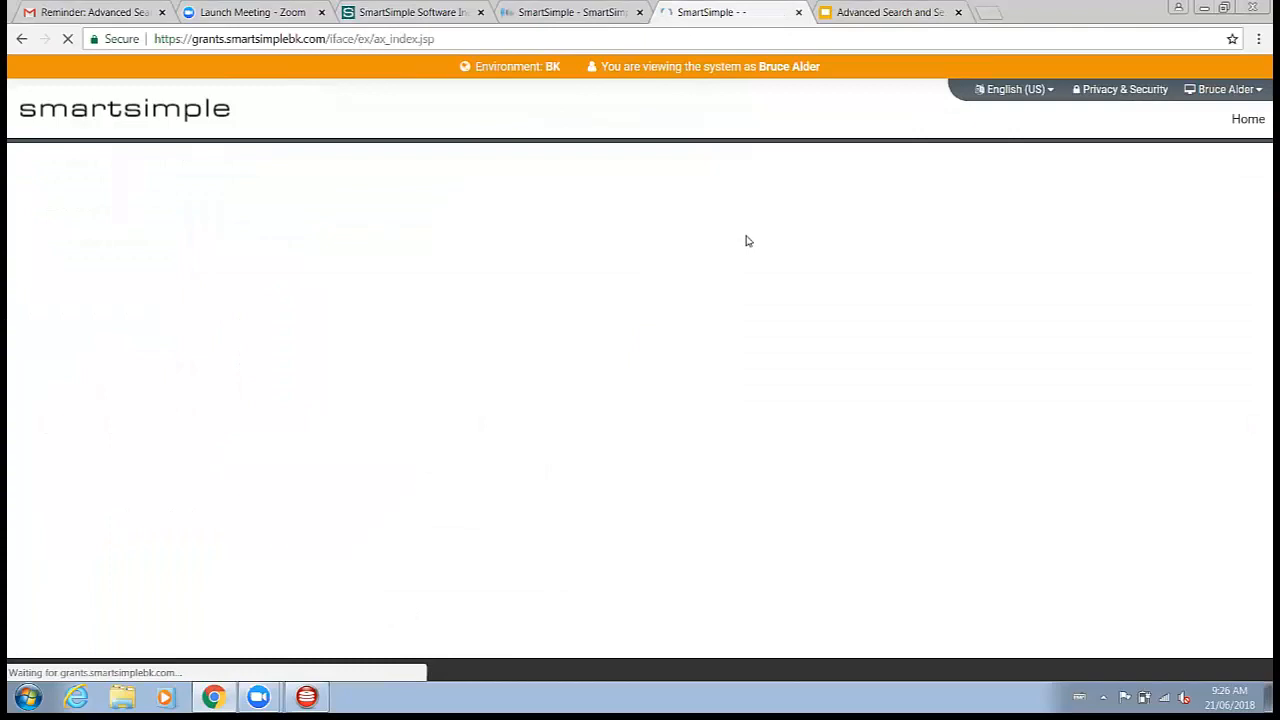
Step: Compare the Upcoming Payments Chart tab with the Upcoming Payments list in the To Do List section
scroll(750, 265, "down", 4)
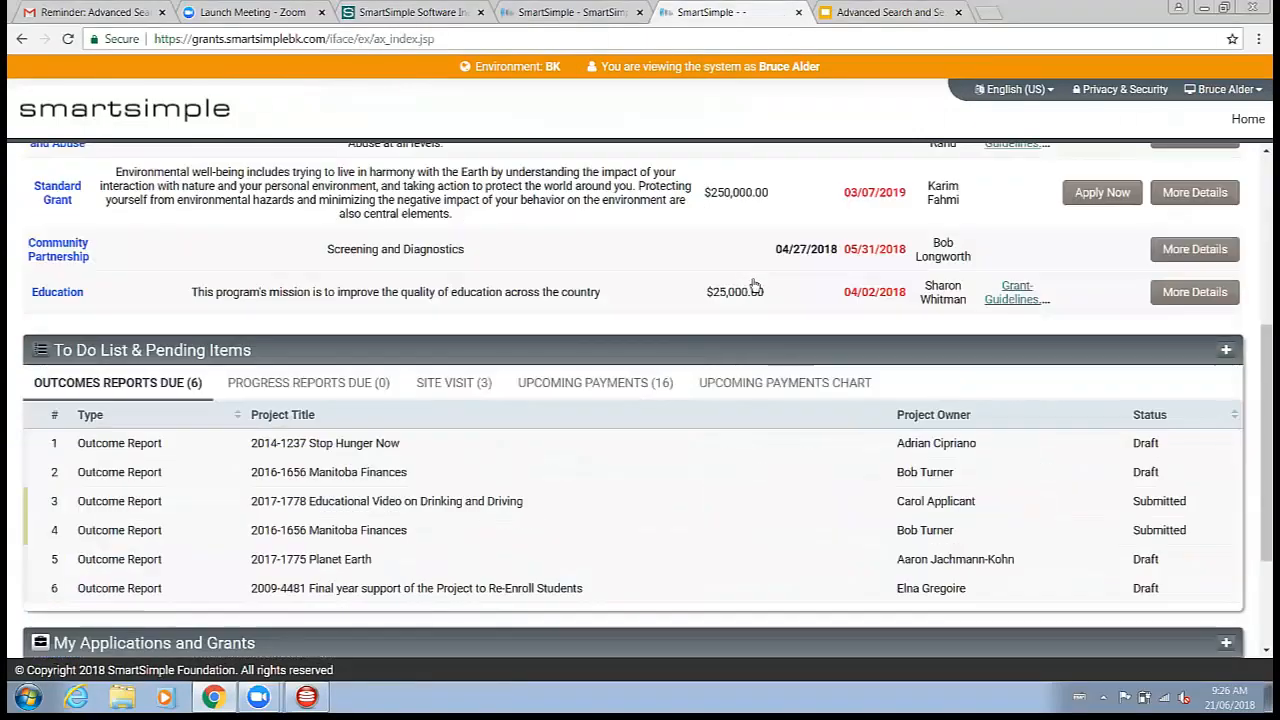
scroll(755, 287, "down", 2)
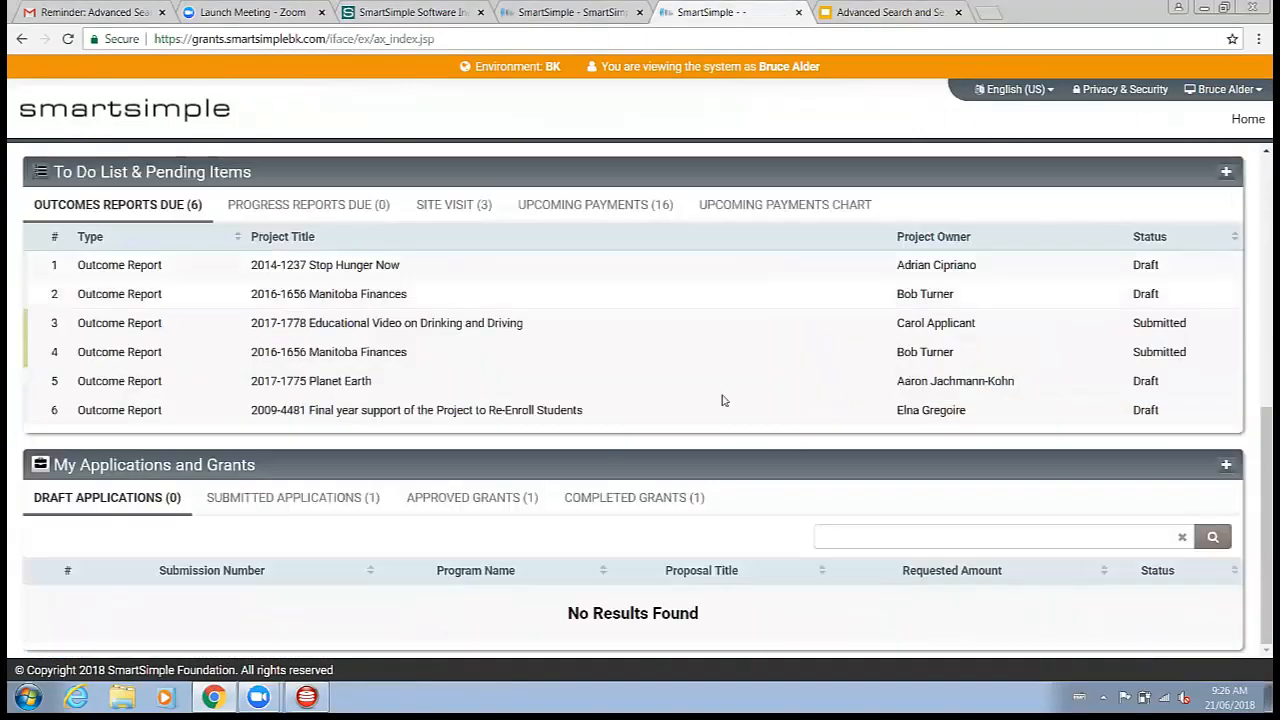
left_click(780, 216)
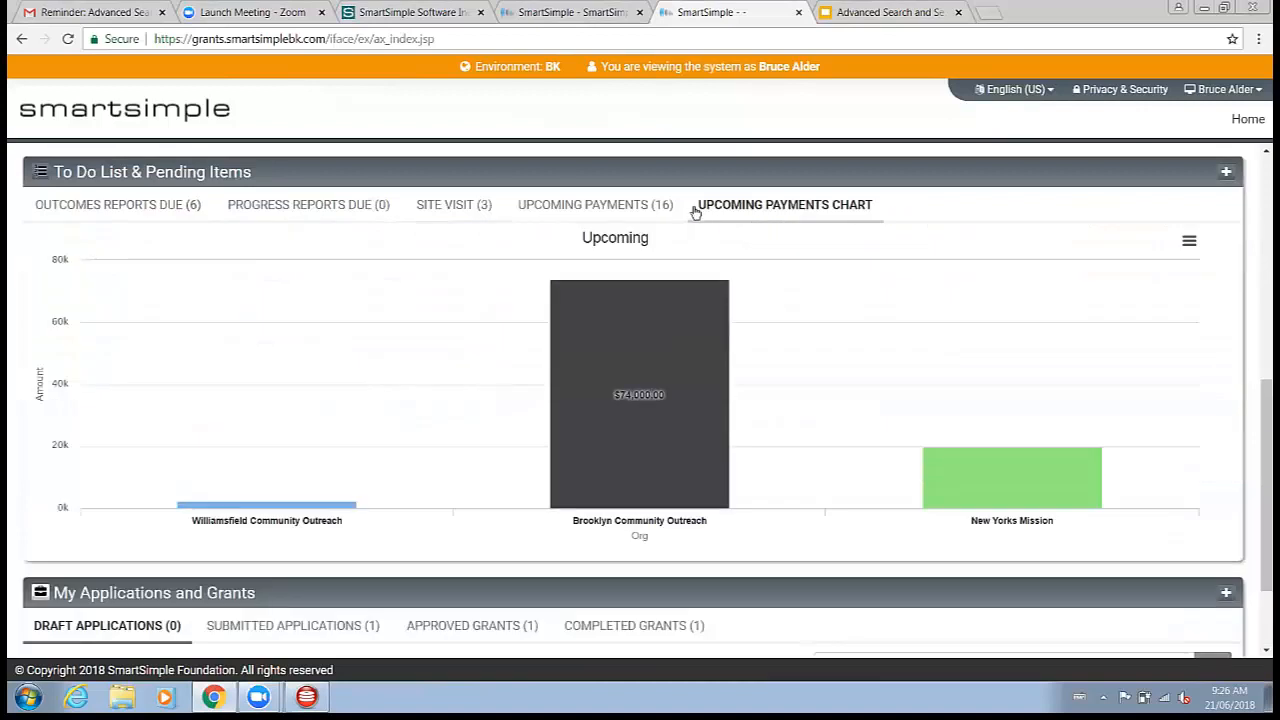
left_click(643, 217)
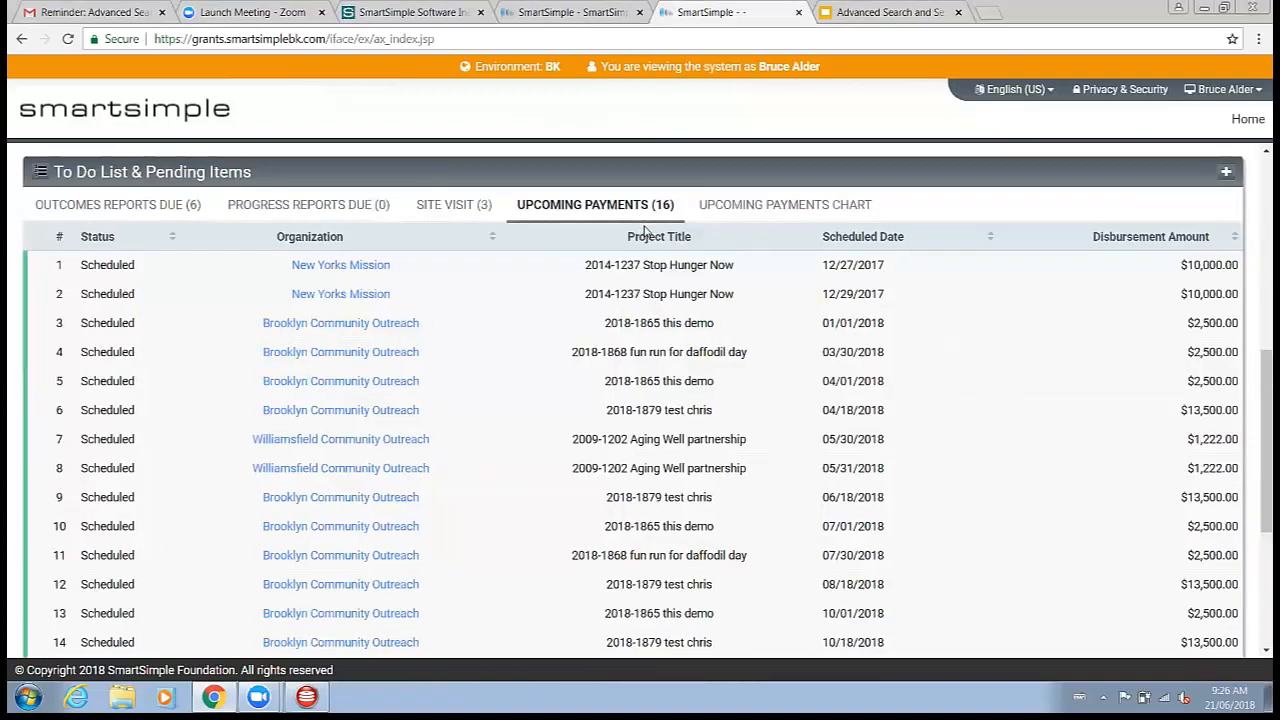
scroll(890, 318, "up", 2)
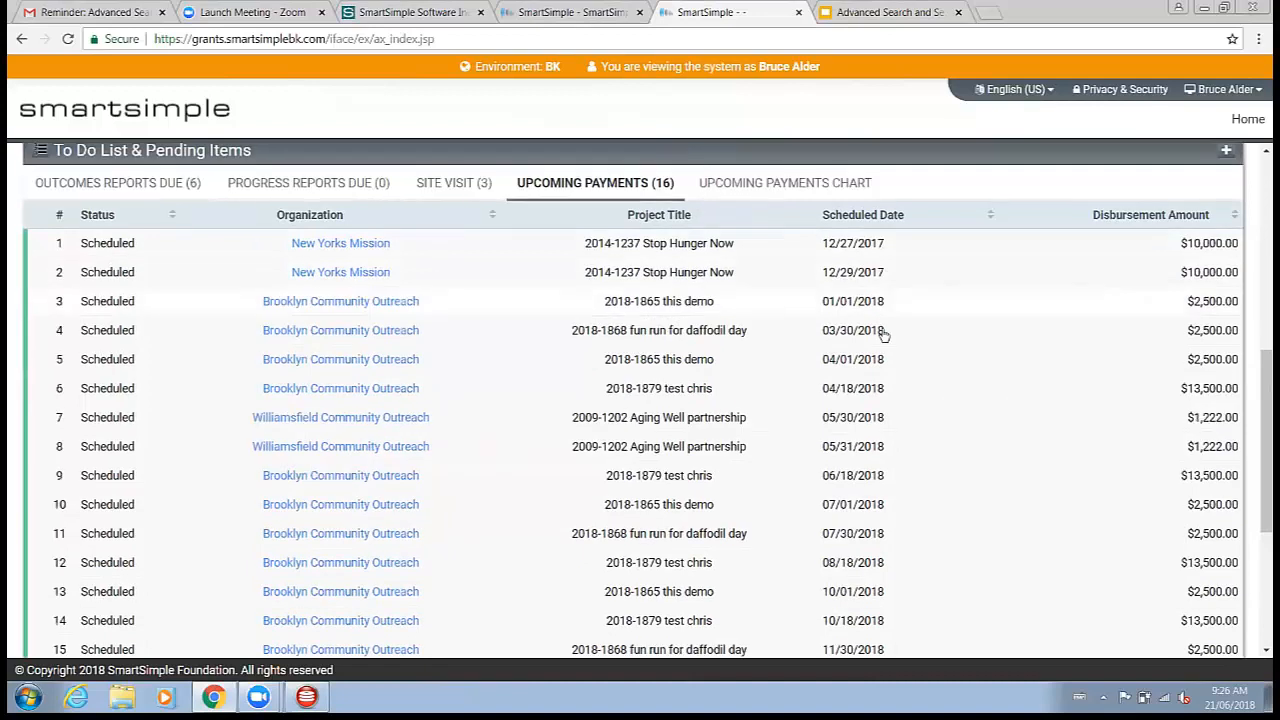
left_click(845, 310)
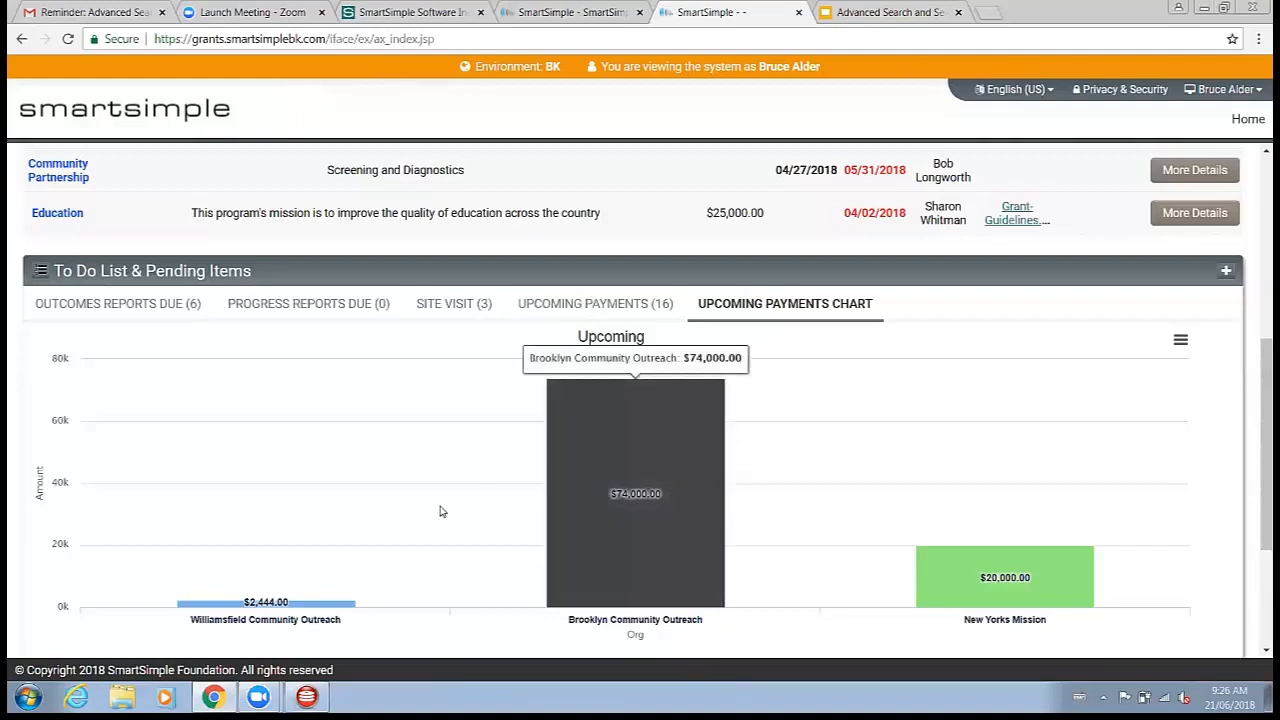
left_click(586, 305)
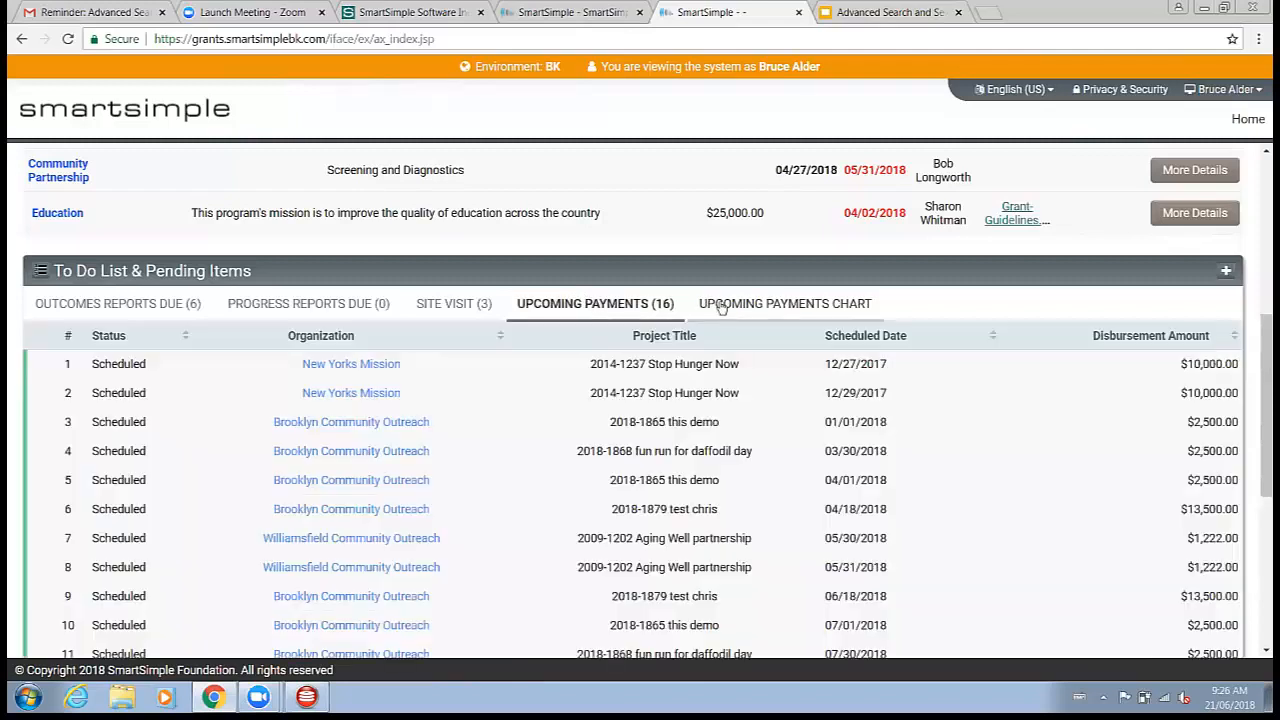
scroll(740, 300, "down", 3)
scroll(744, 295, "up", 3)
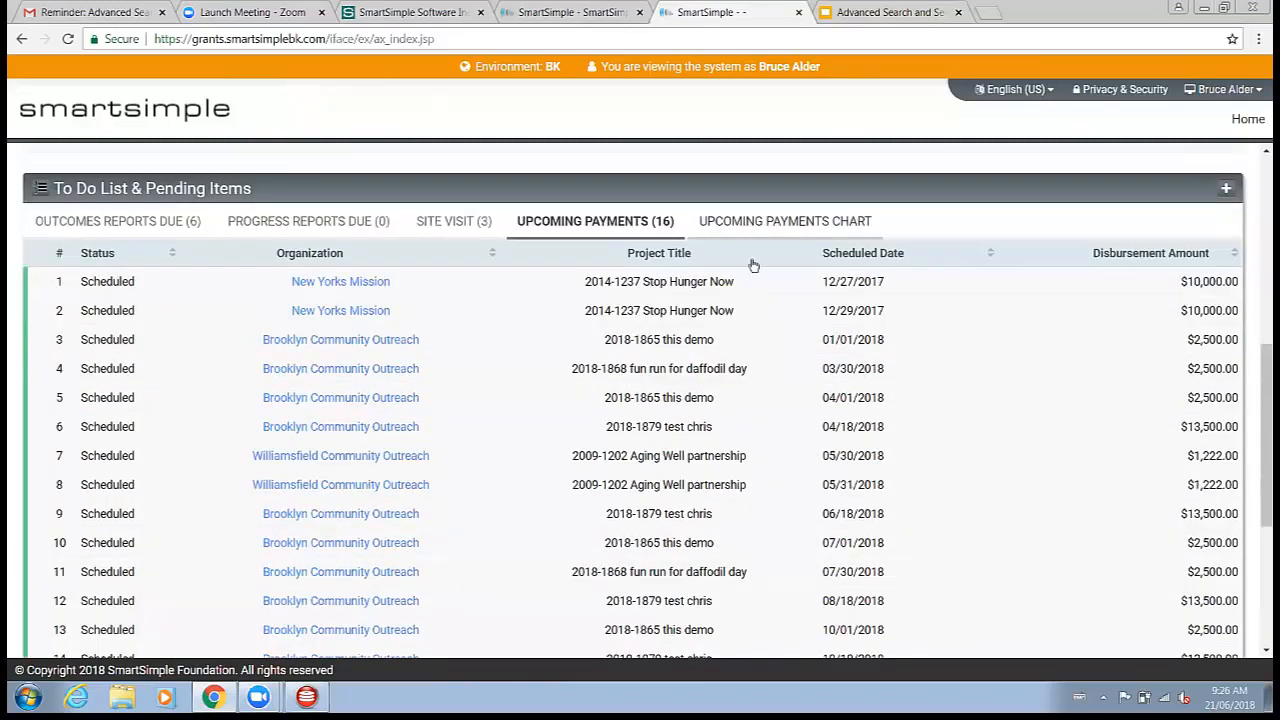
left_click(760, 224)
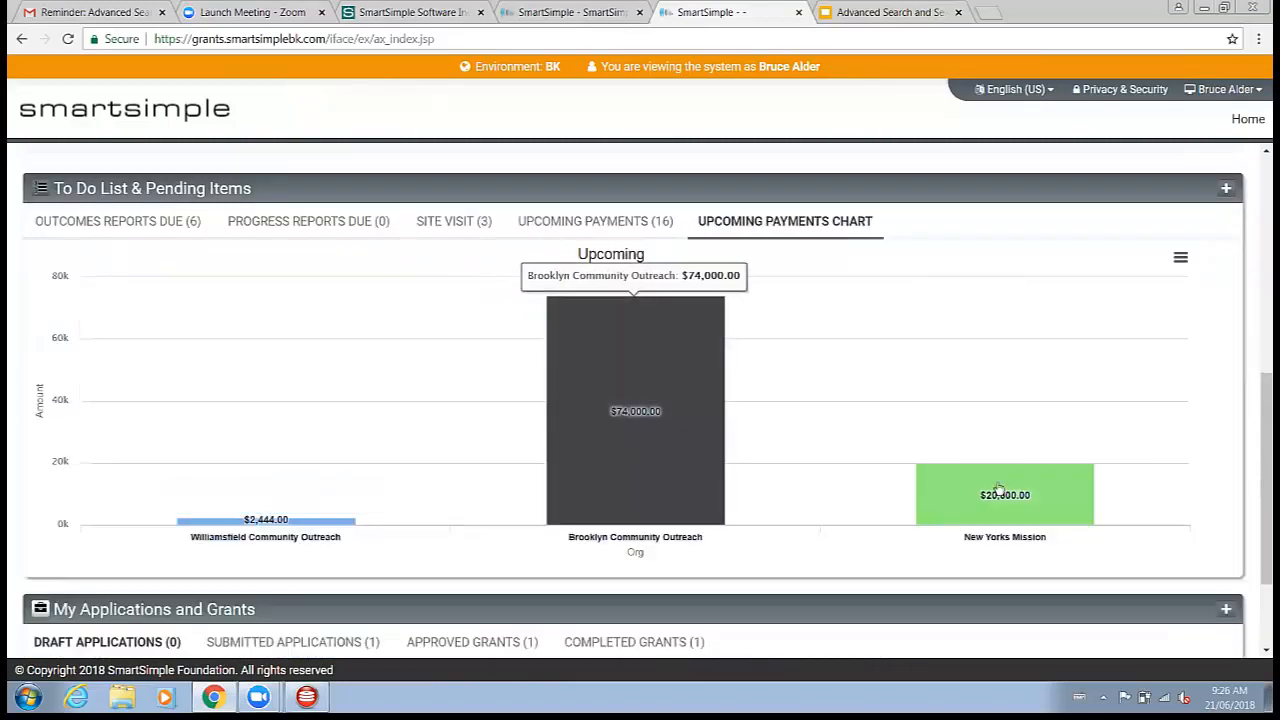
left_click(595, 221)
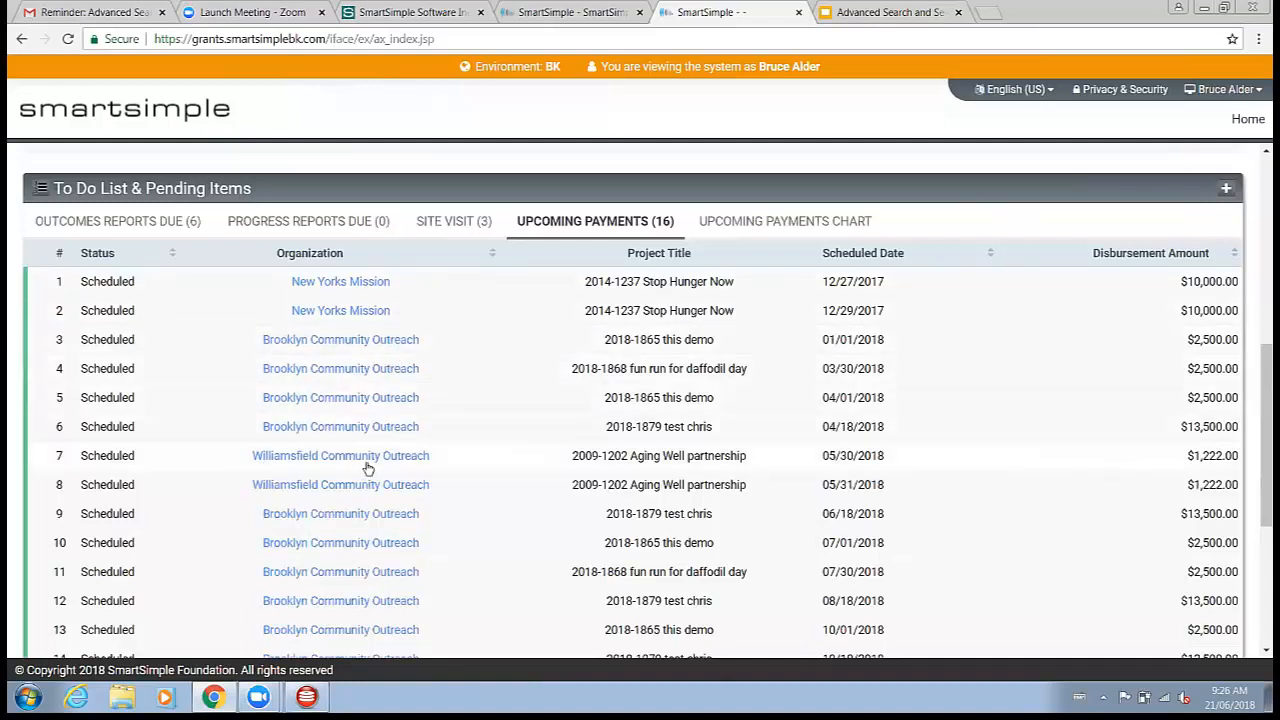
left_click(855, 232)
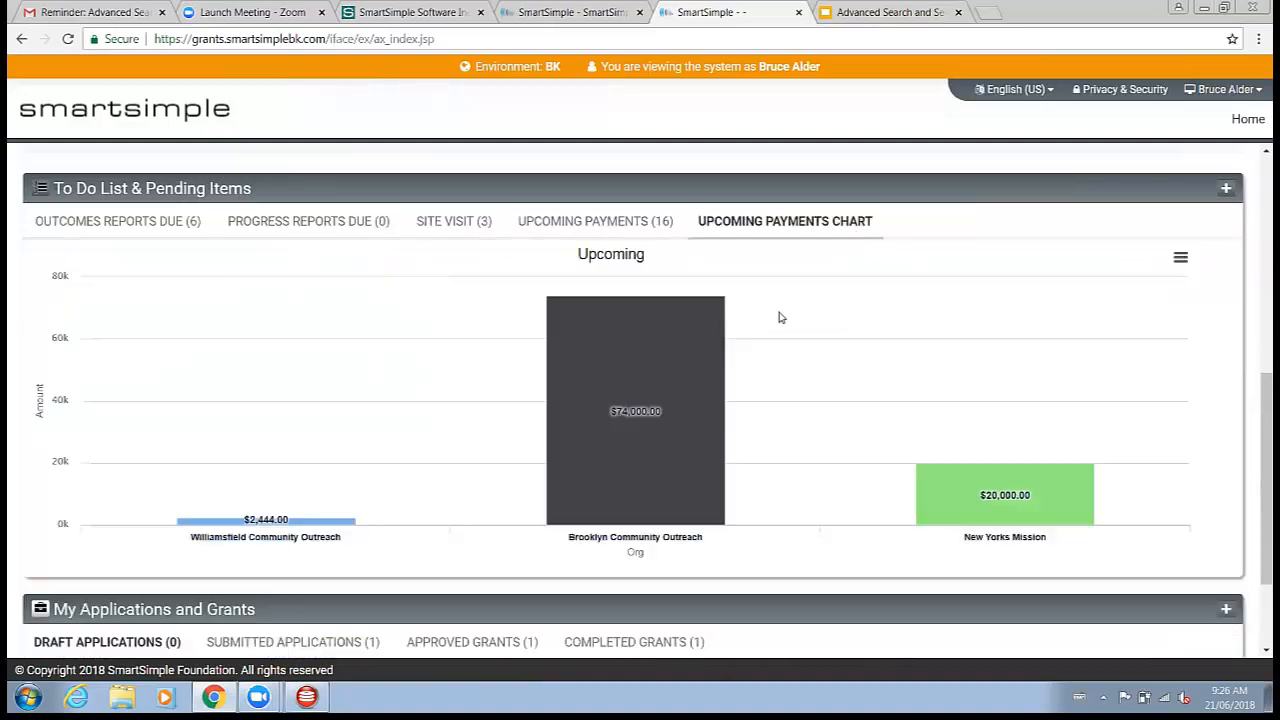
left_click(605, 230)
Step: End the user session and return to the To Do List & Pending Items section in the portal settings
left_click(1205, 90)
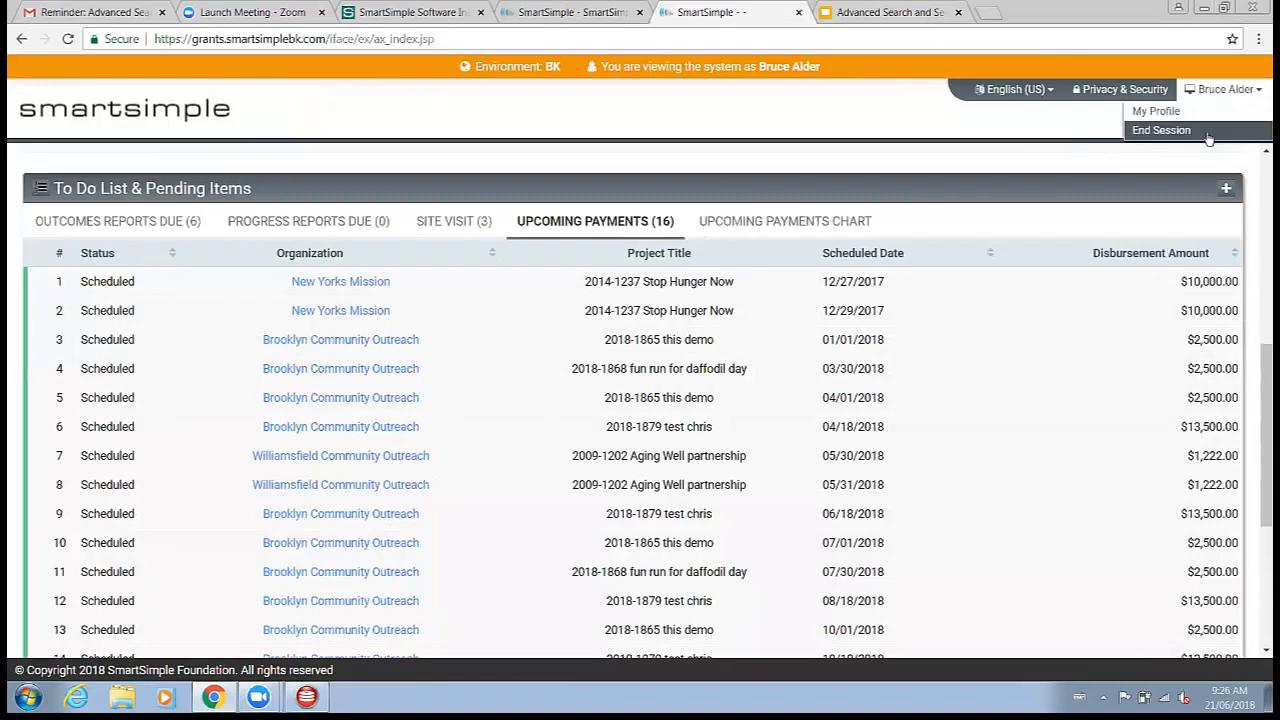
left_click(1162, 130)
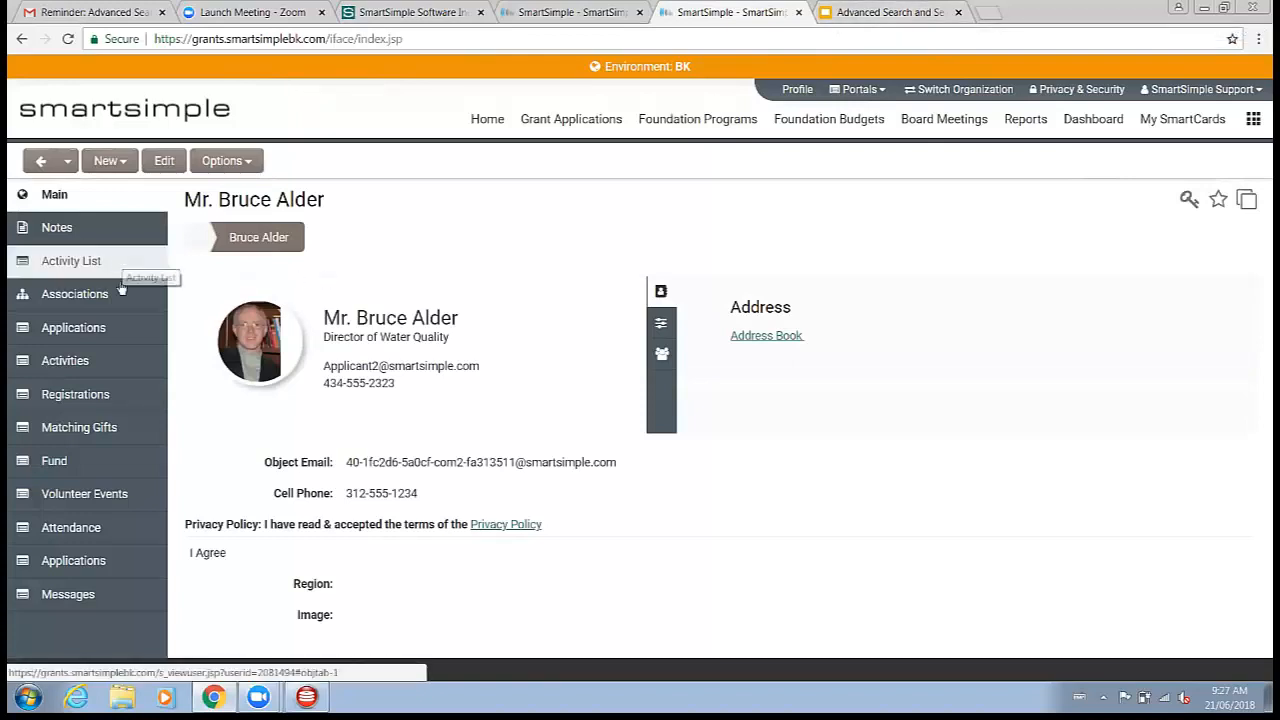
left_click(40, 160)
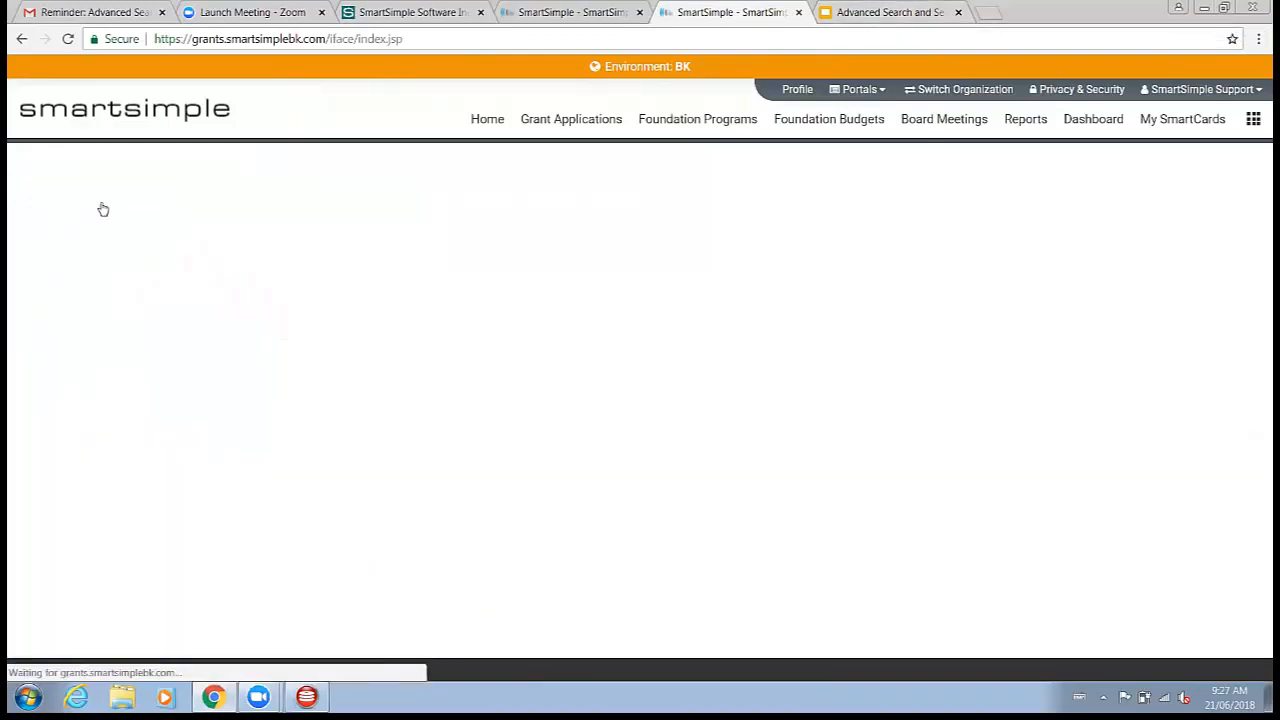
left_click(75, 297)
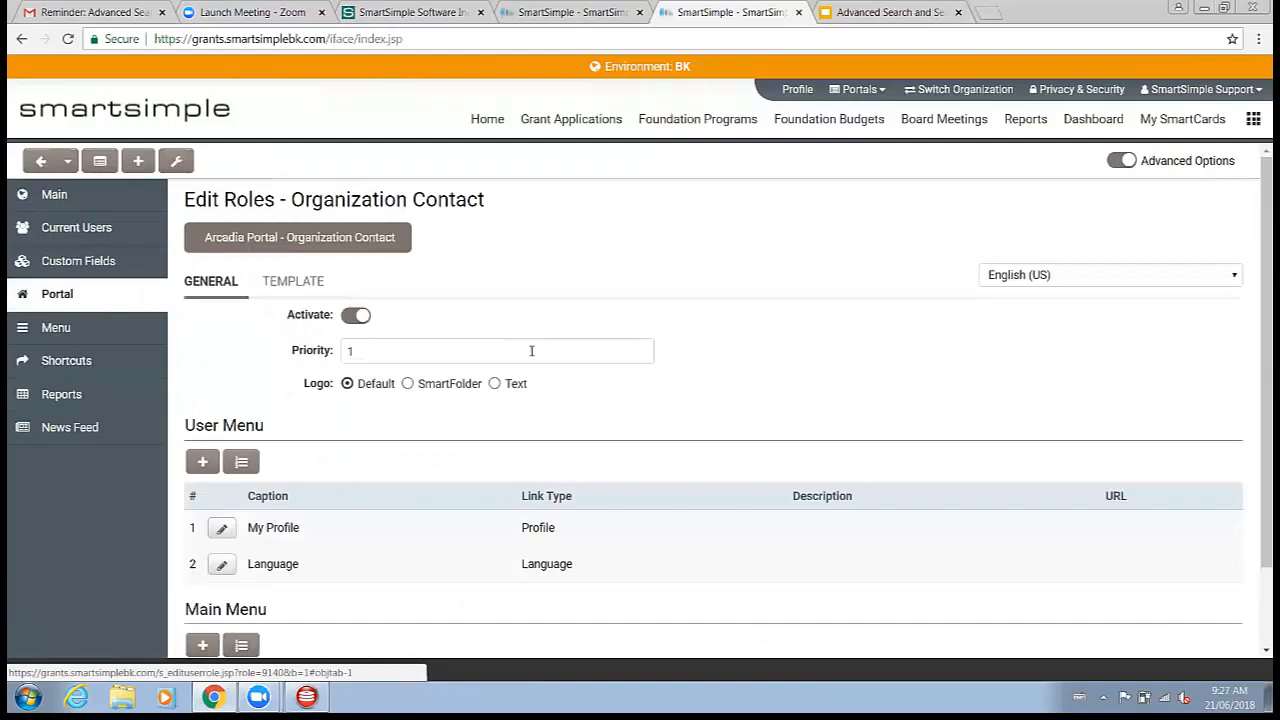
scroll(260, 555, "down", 1)
left_click(222, 615)
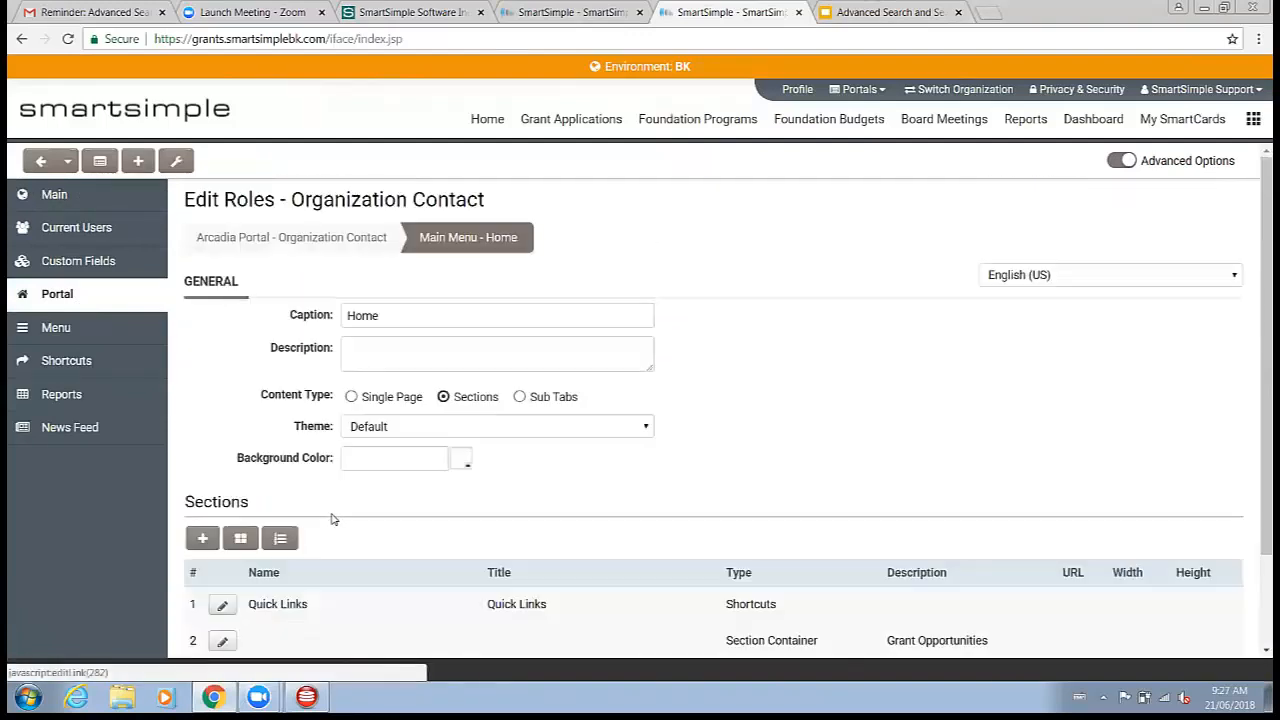
scroll(334, 512, "down", 1)
left_click(222, 566)
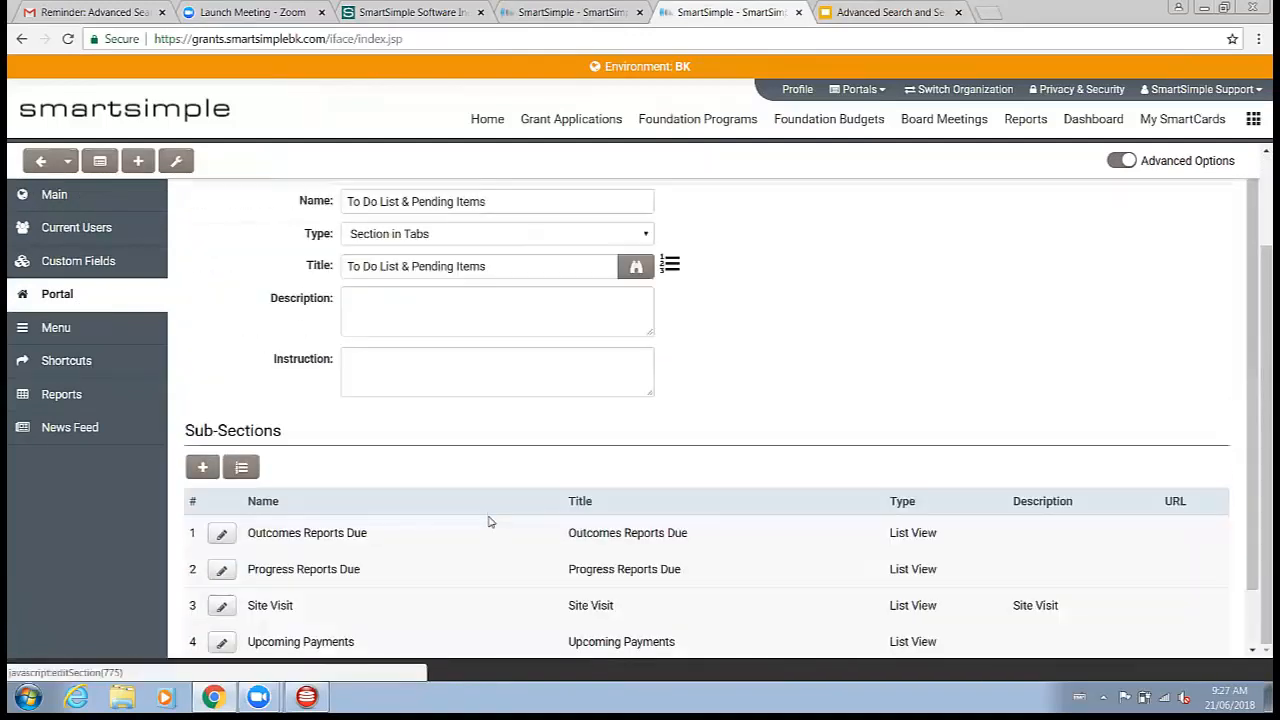
scroll(437, 523, "down", 2)
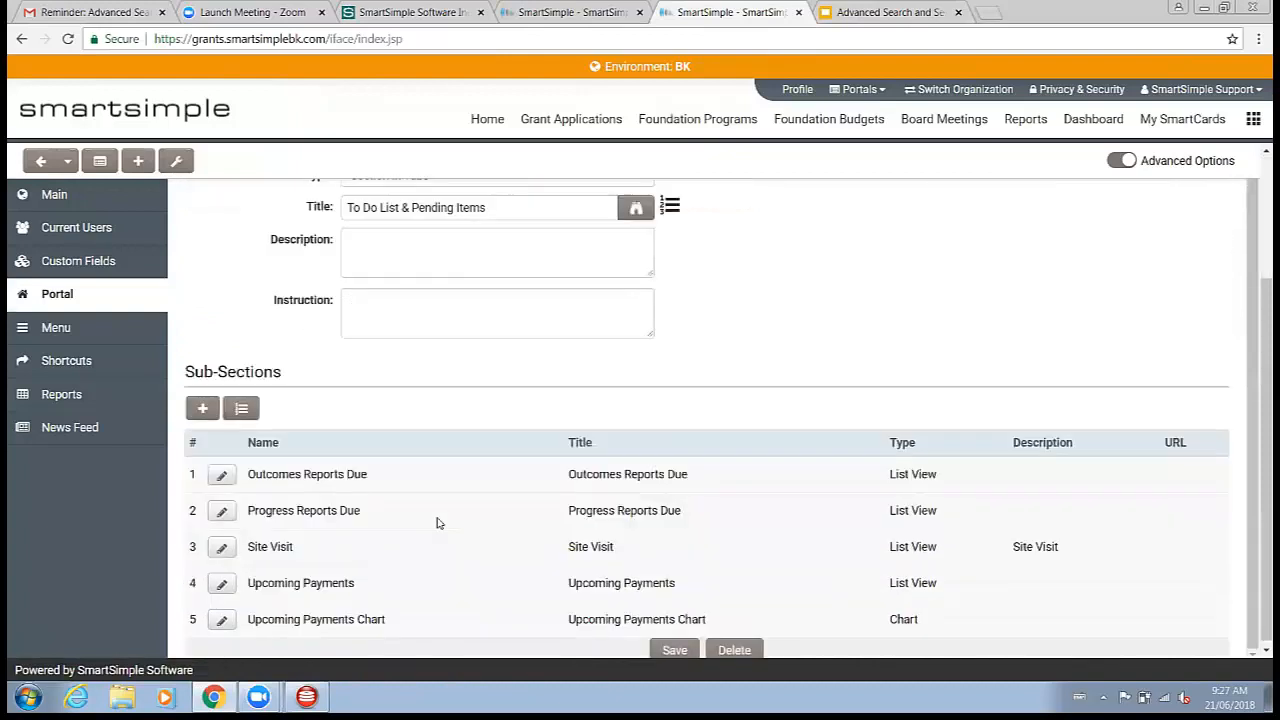
left_click(222, 619)
scroll(812, 481, "down", 1)
scroll(812, 481, "down", 1)
left_click(741, 646)
left_click(637, 401)
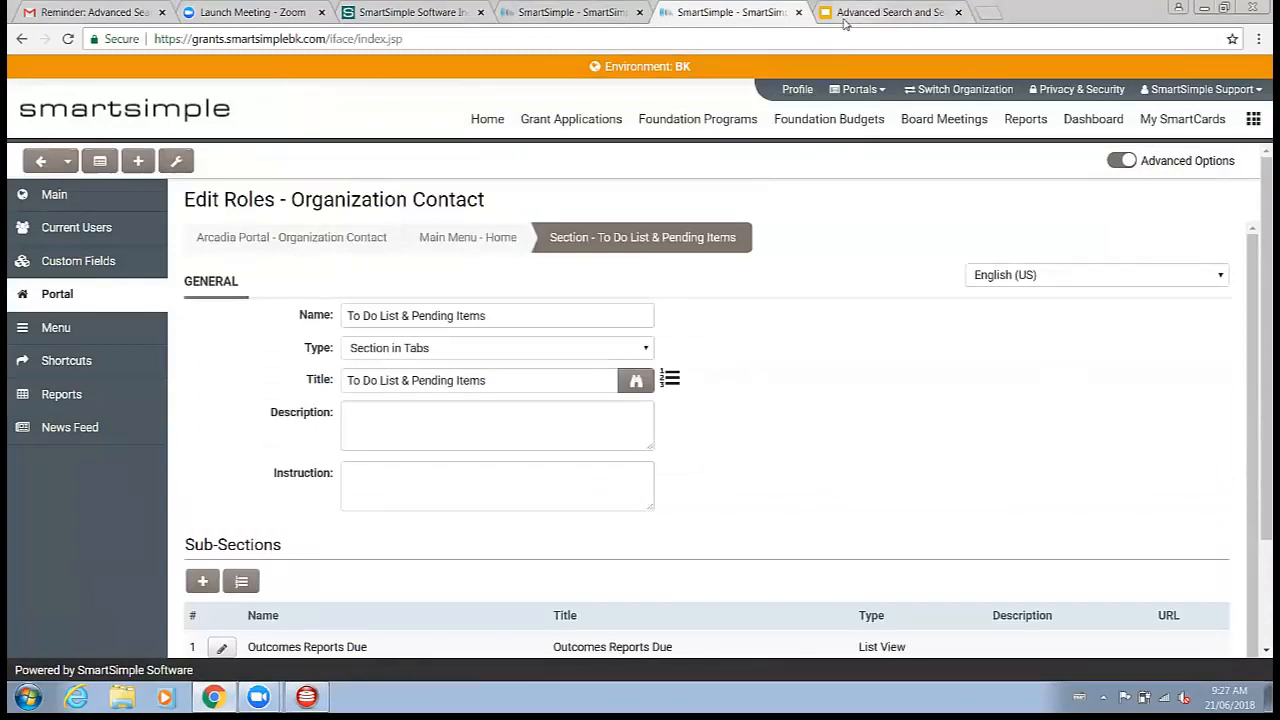
Step: Switch to the presentation, advance to the next slide, and return to SmartSimple
key("ctrl+Tab")
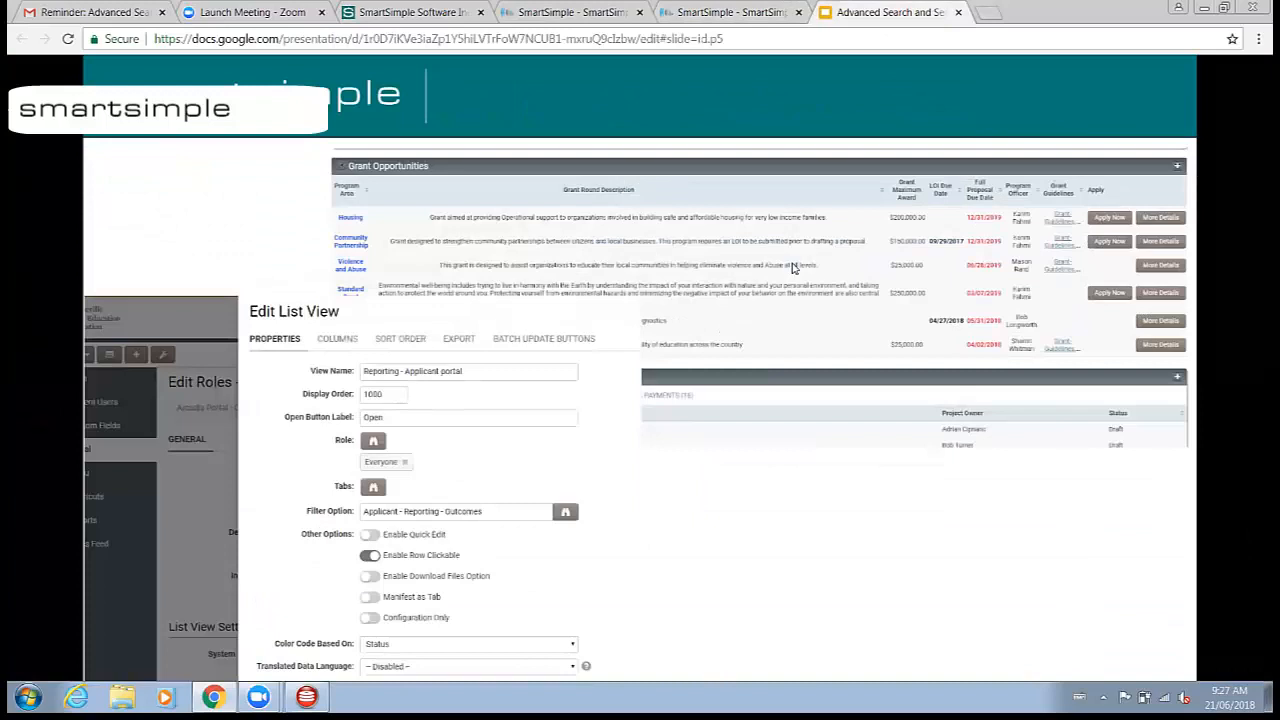
key("Right")
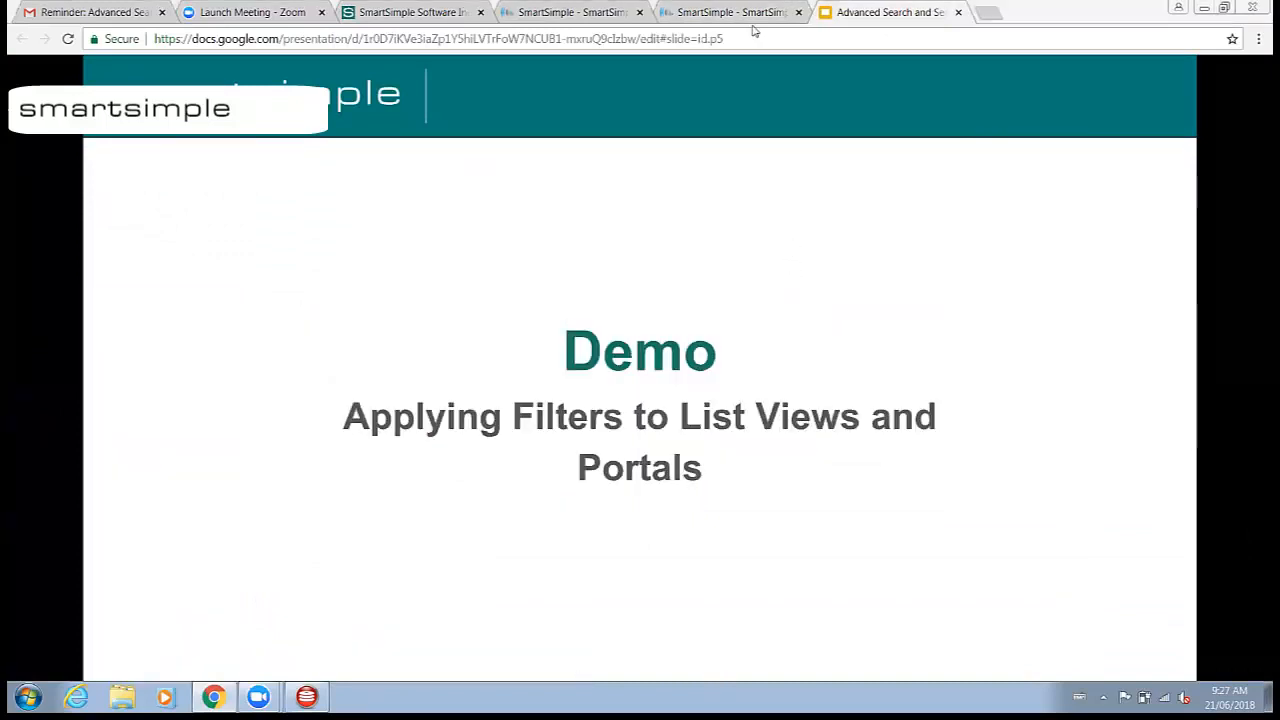
key("ctrl+shift+Tab")
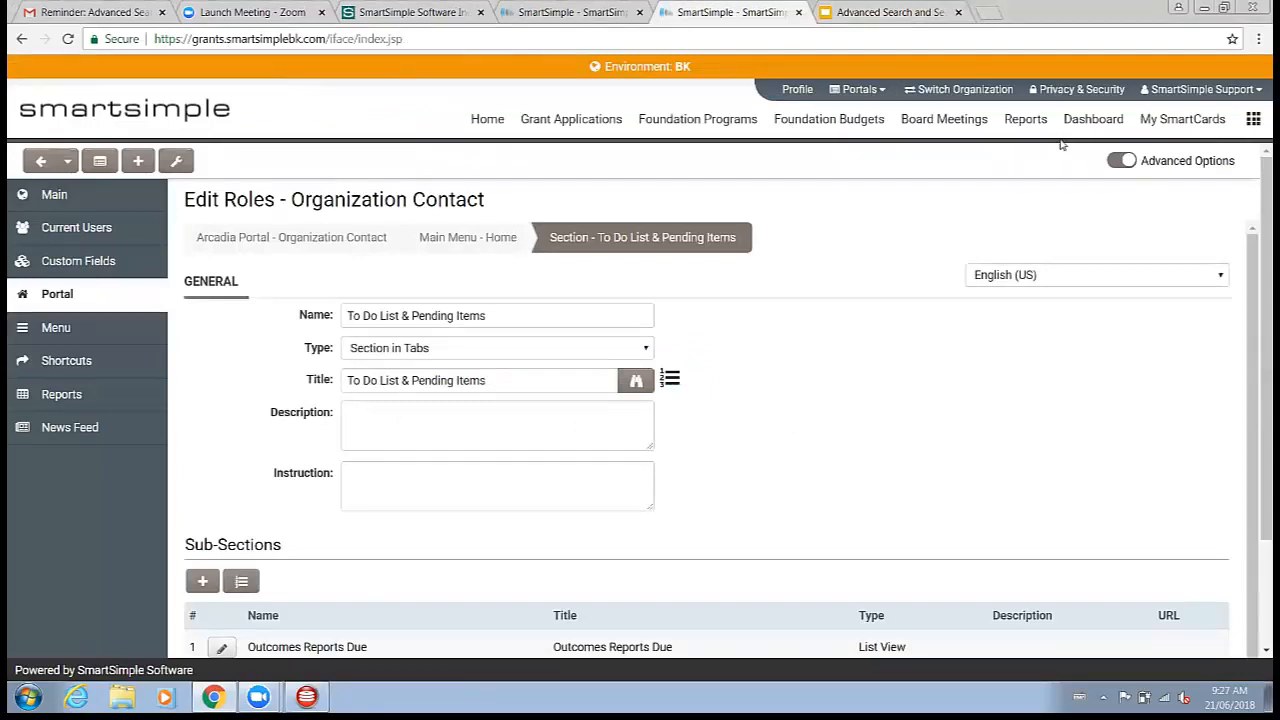
Step: Open the saved Filters list from the user menu
left_click(1200, 91)
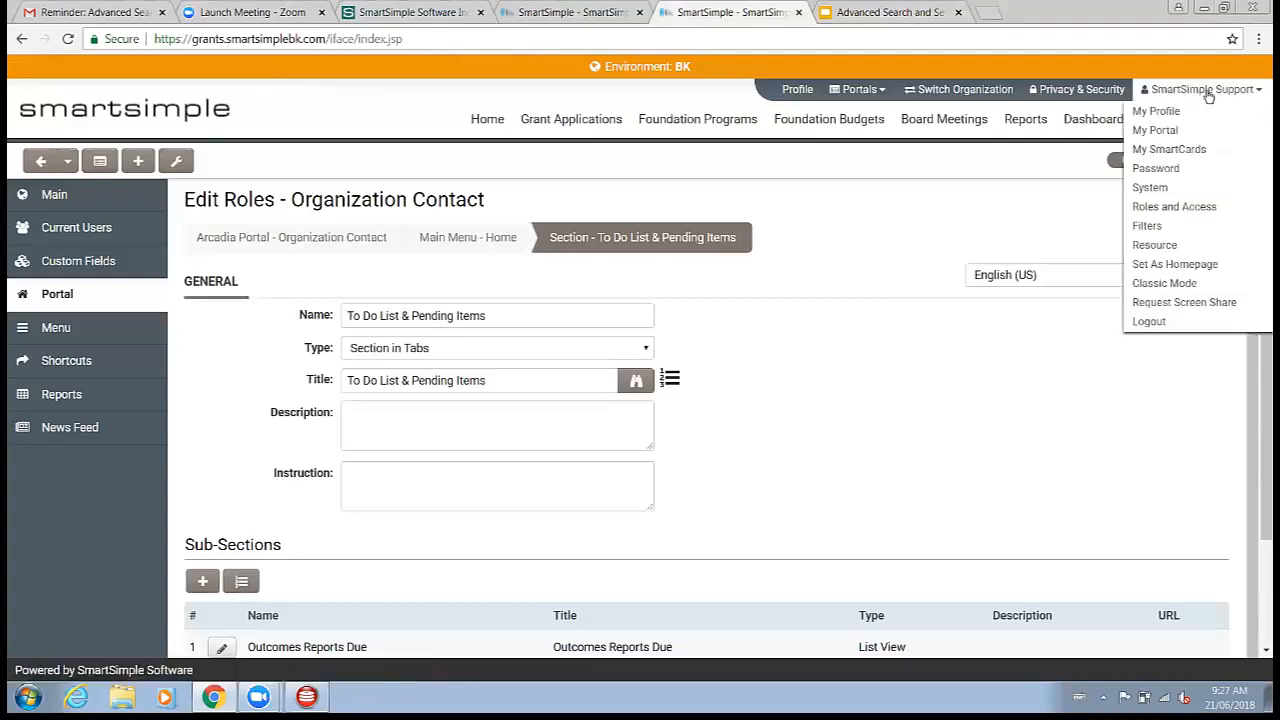
left_click(1177, 221)
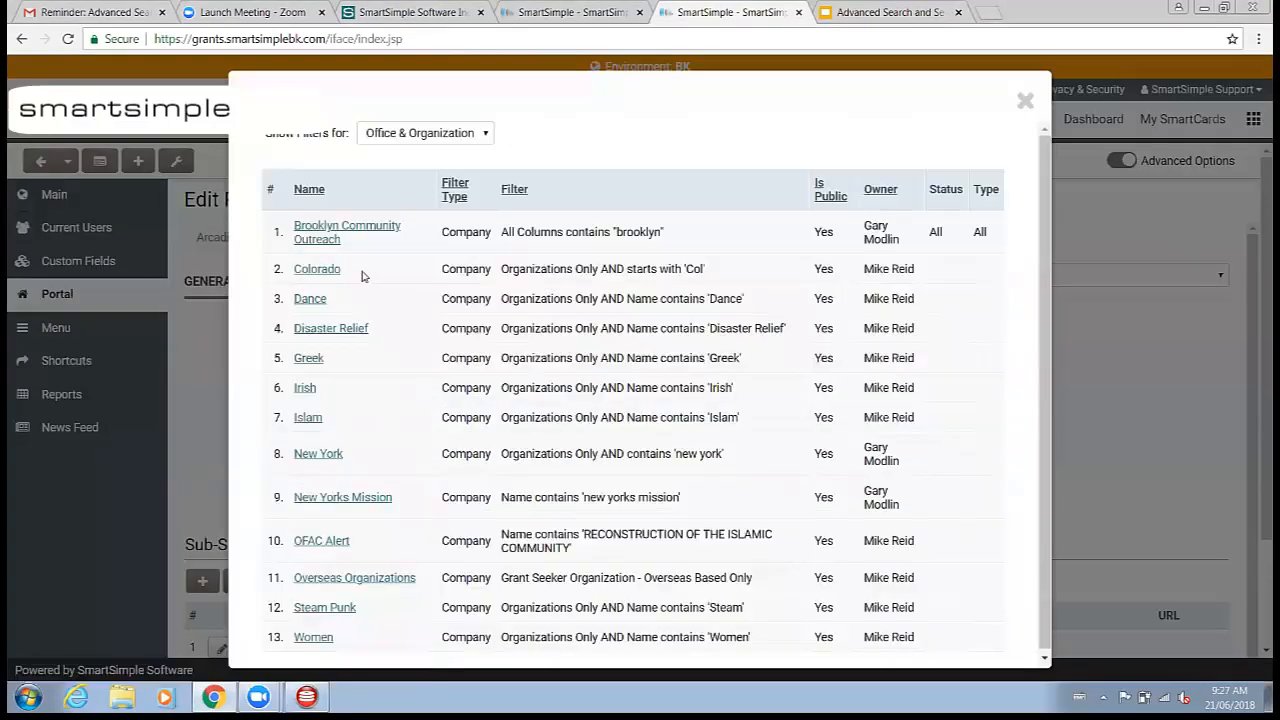
Step: Browse the saved filters for Conflict of Interests and Staff & Contact, opening the Fundraising filter before closing both dialogs
scroll(364, 276, "down", 1)
left_click(414, 129)
left_click(414, 185)
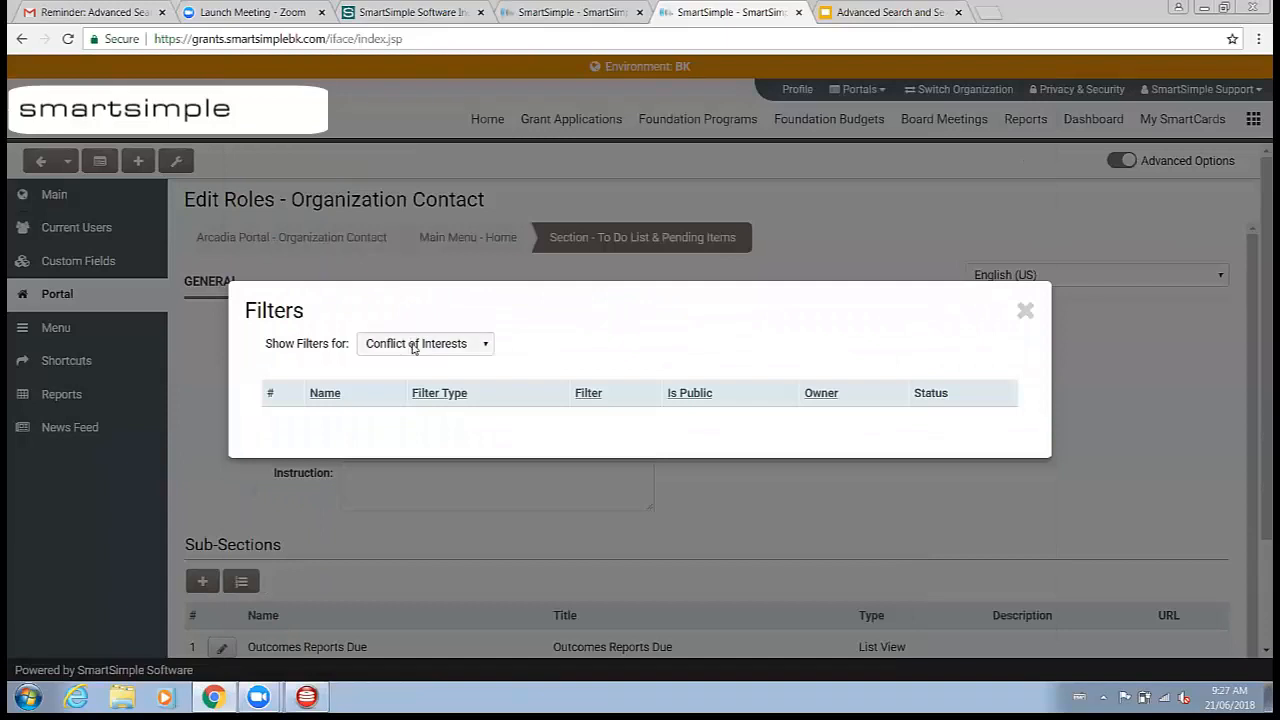
left_click(410, 345)
left_click(402, 374)
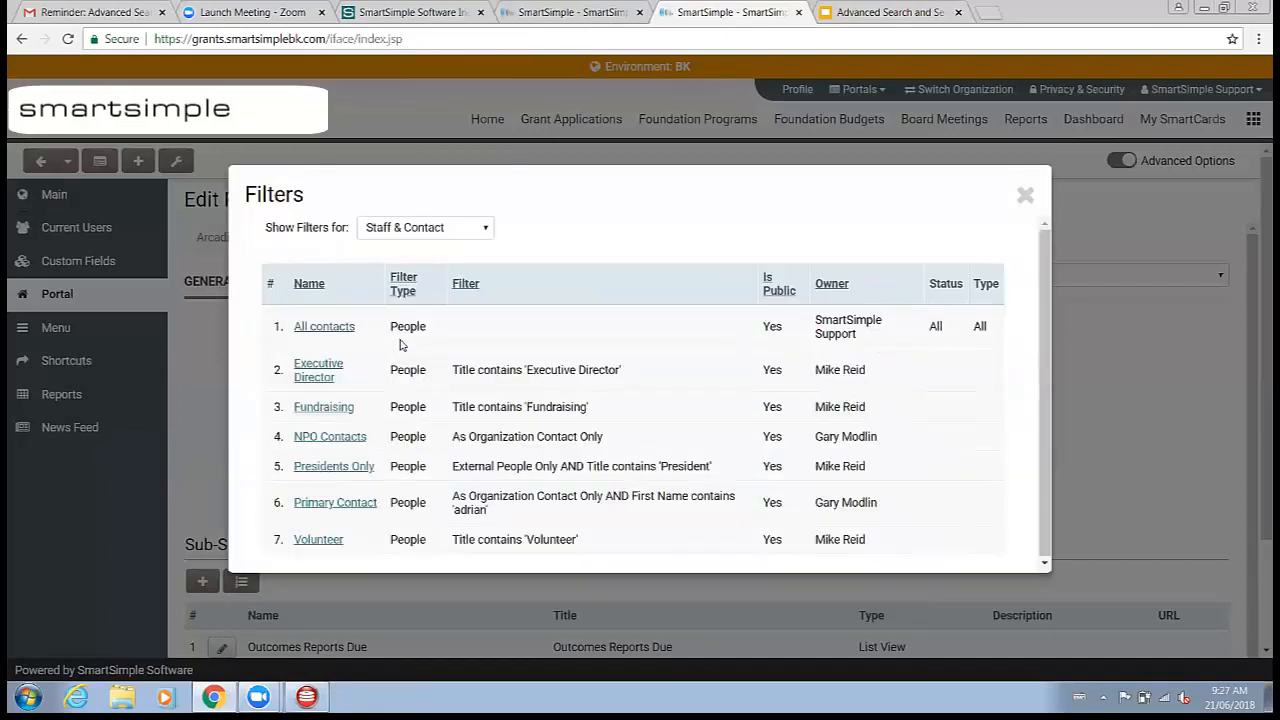
left_click(317, 407)
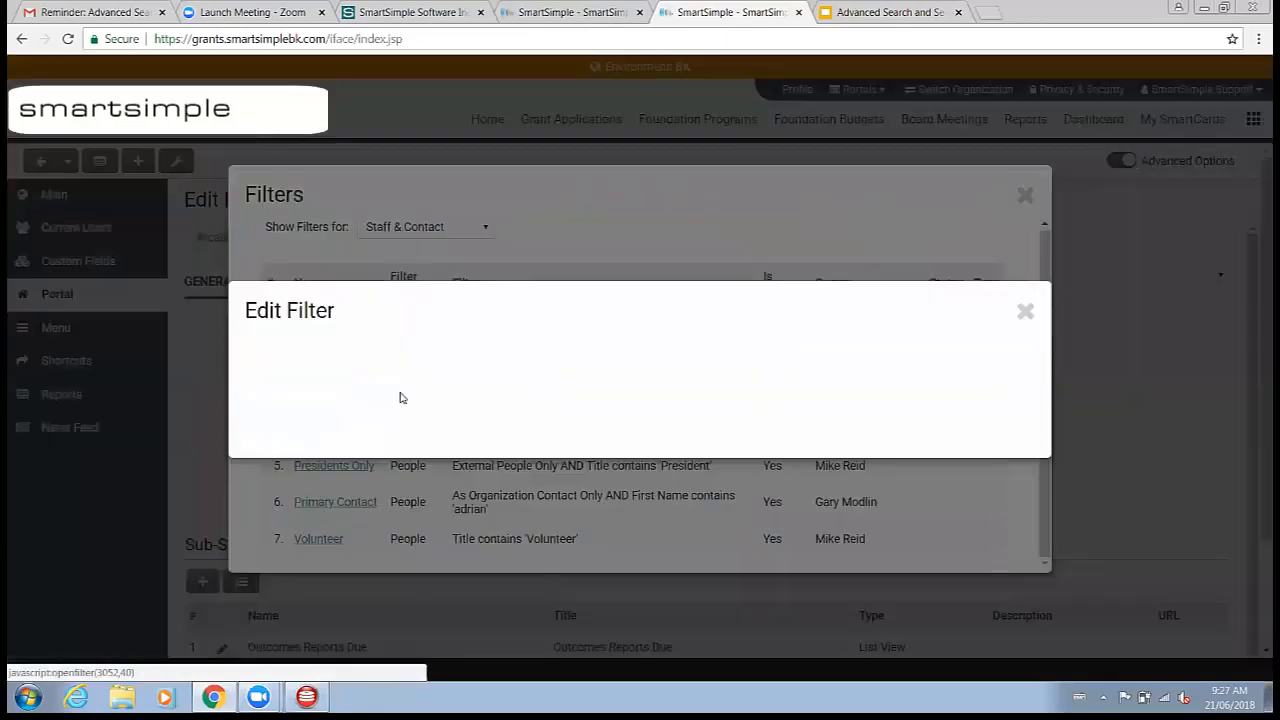
left_click(1024, 310)
left_click(1022, 198)
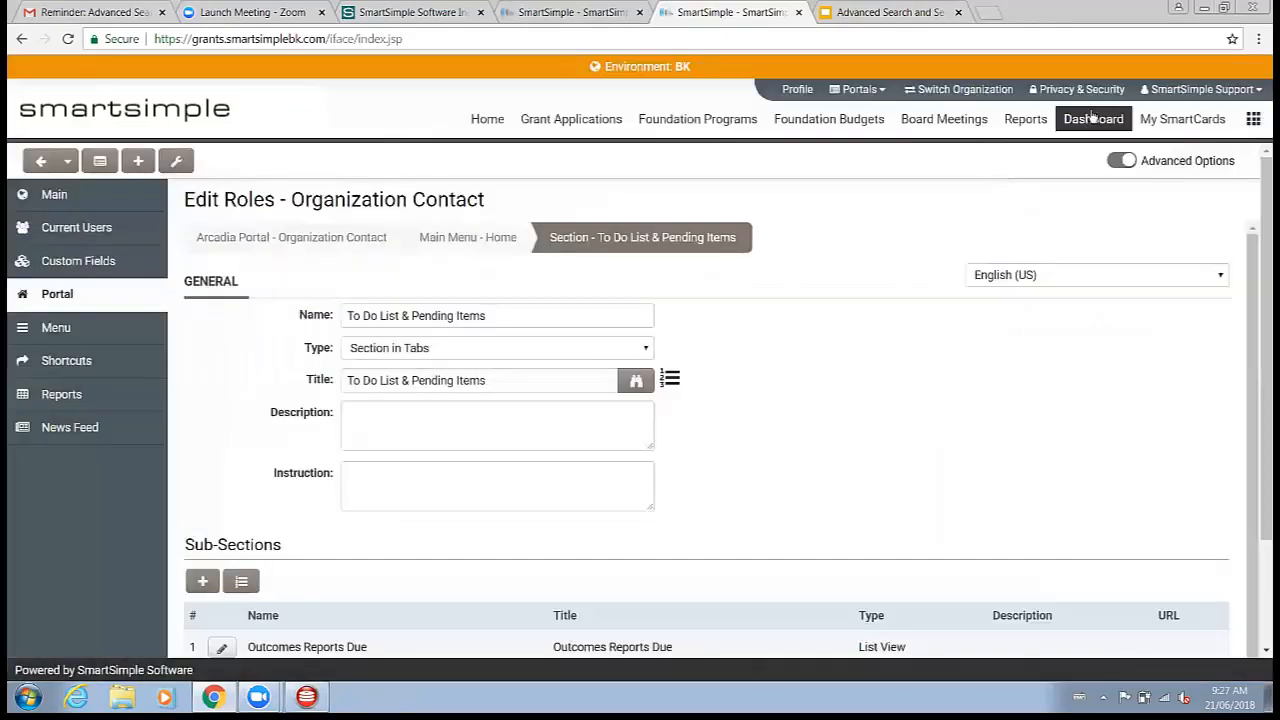
Step: Open the system Search Filters page from the global settings and list the filters for UTA - Grants
left_click(1192, 92)
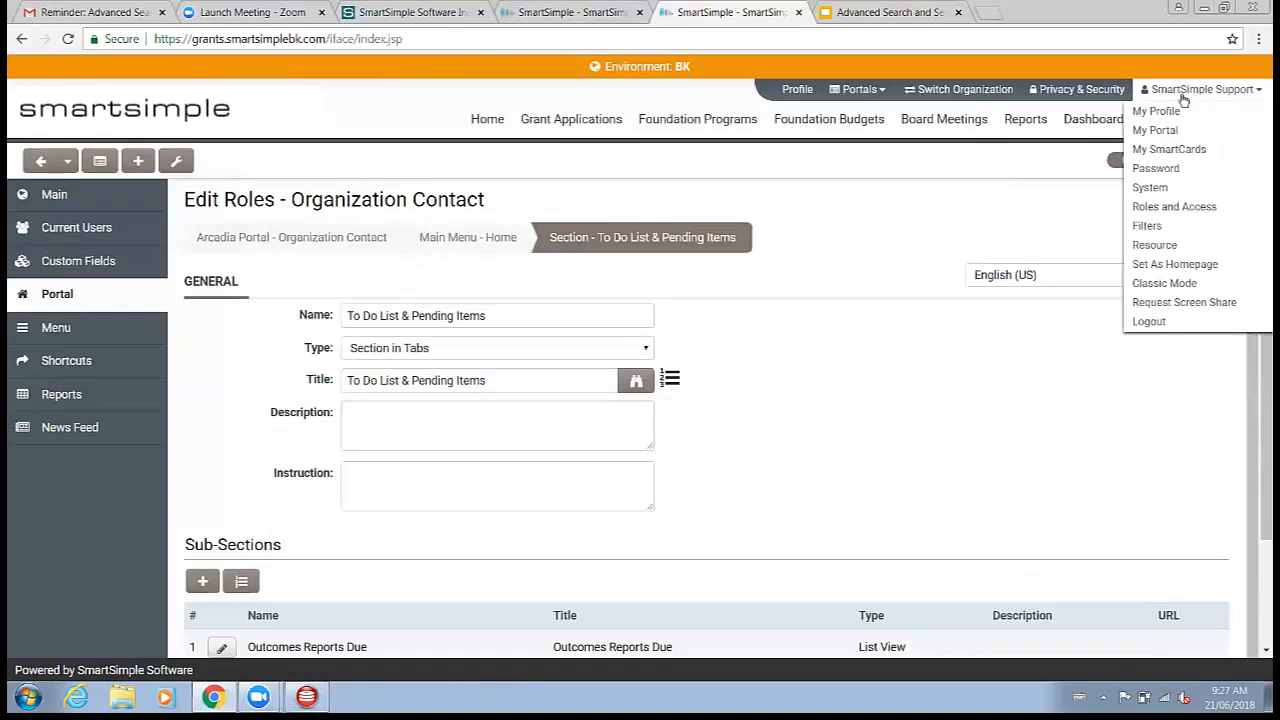
left_click(1253, 119)
left_click(1166, 196)
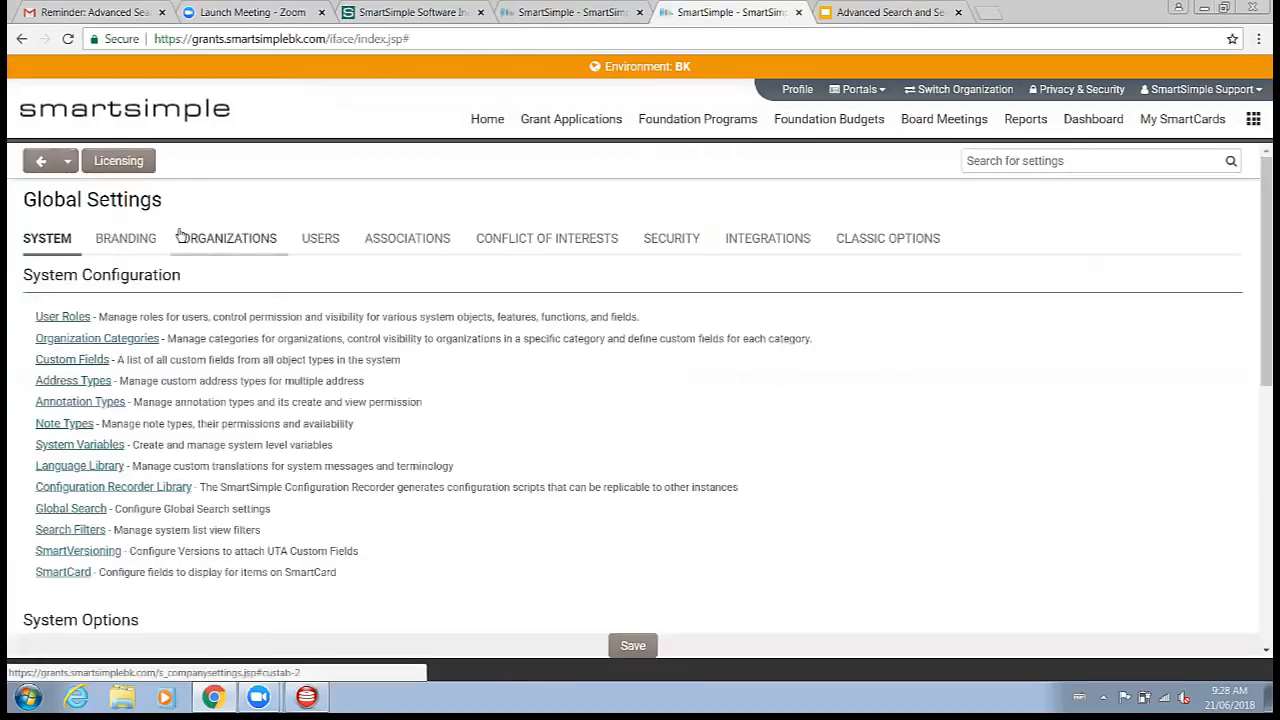
left_click(72, 530)
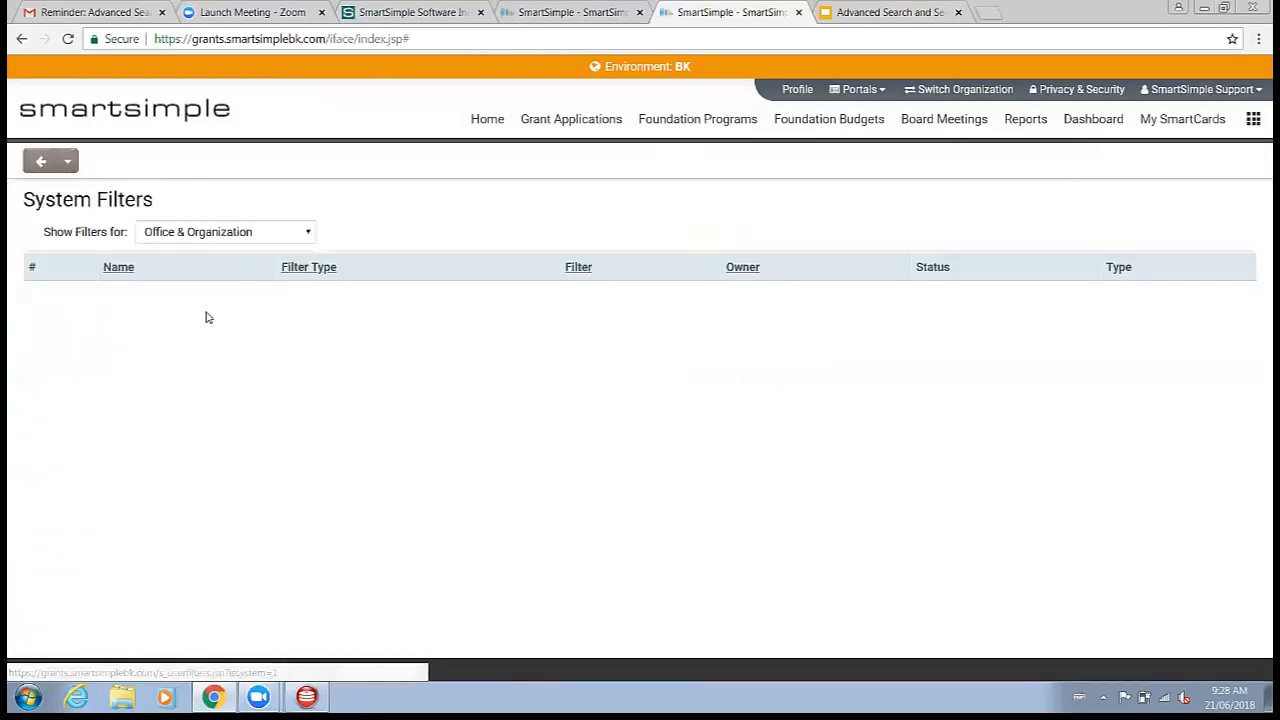
left_click(192, 238)
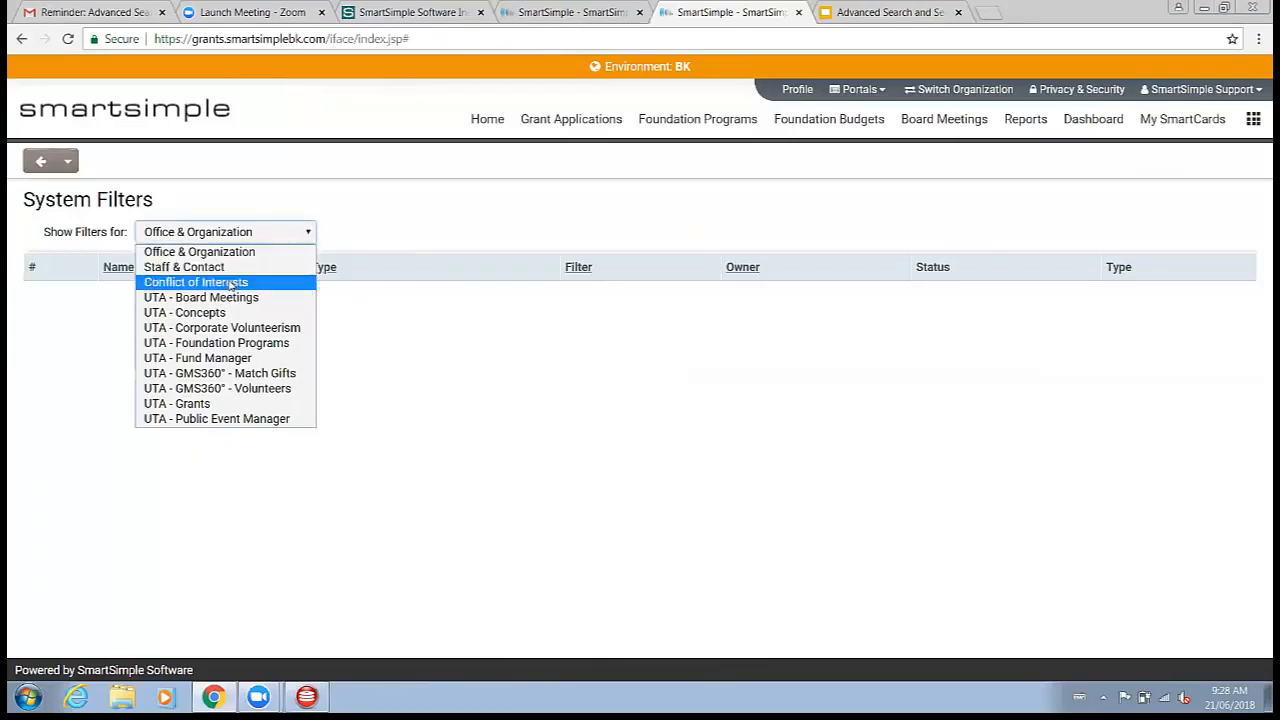
left_click(195, 404)
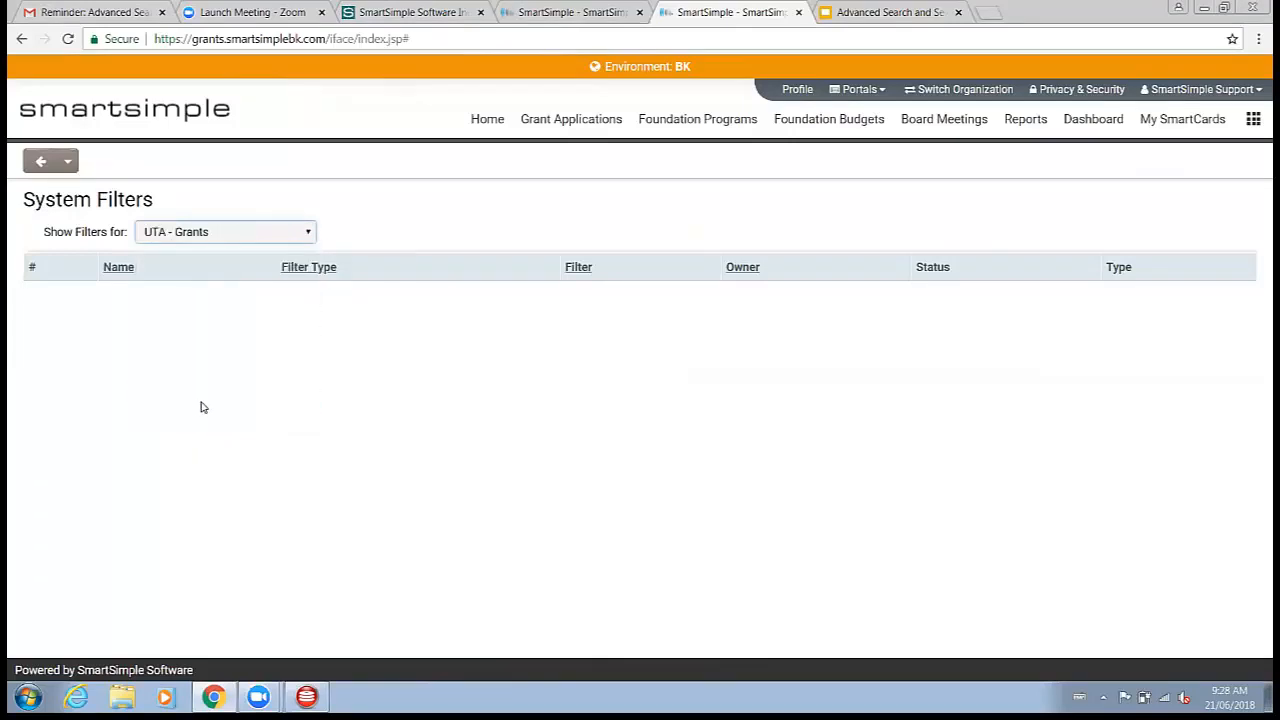
Step: Scroll through the L1 system filters defined for UTA - Grants
scroll(203, 385, "down", 1)
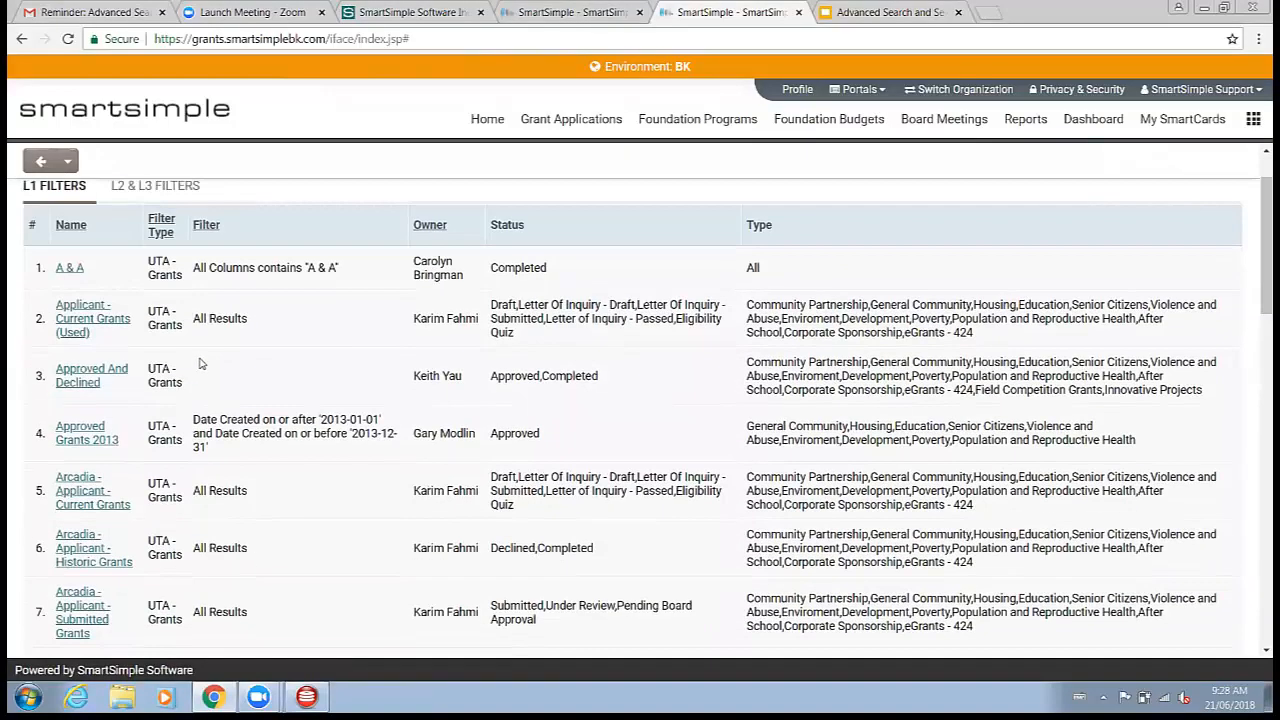
scroll(200, 364, "down", 13)
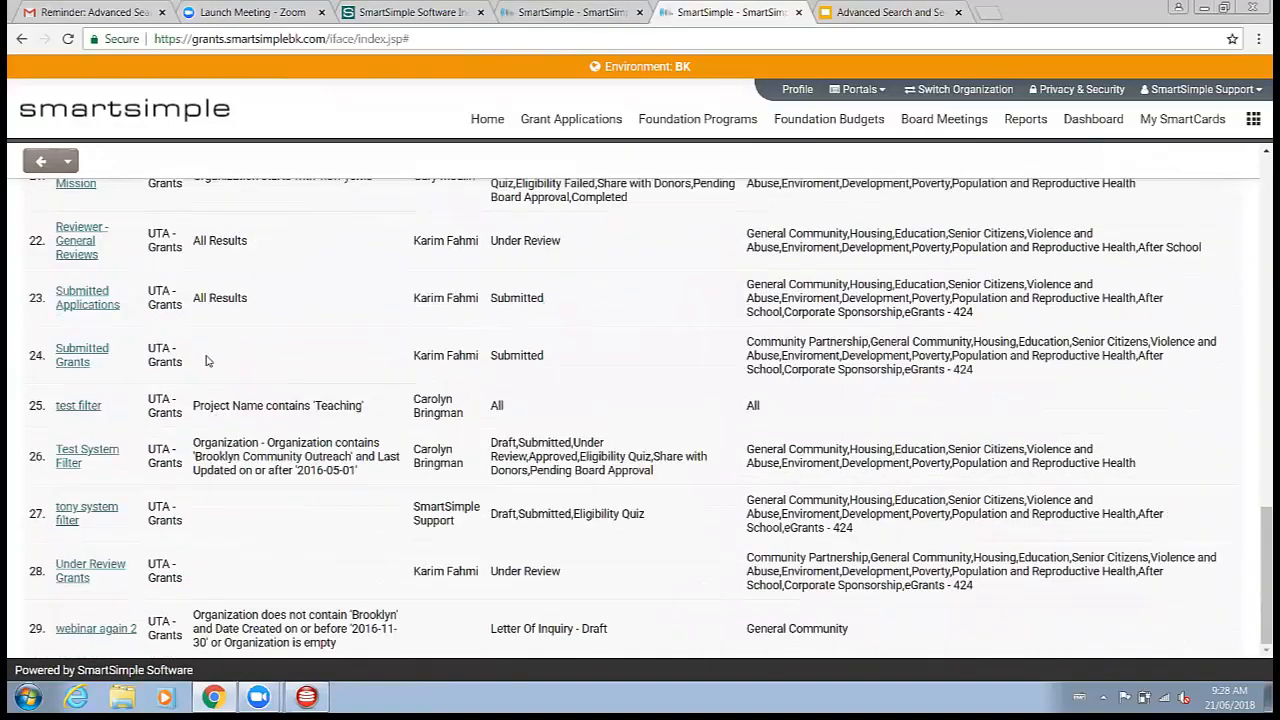
scroll(205, 362, "up", 11)
scroll(48, 272, "up", 3)
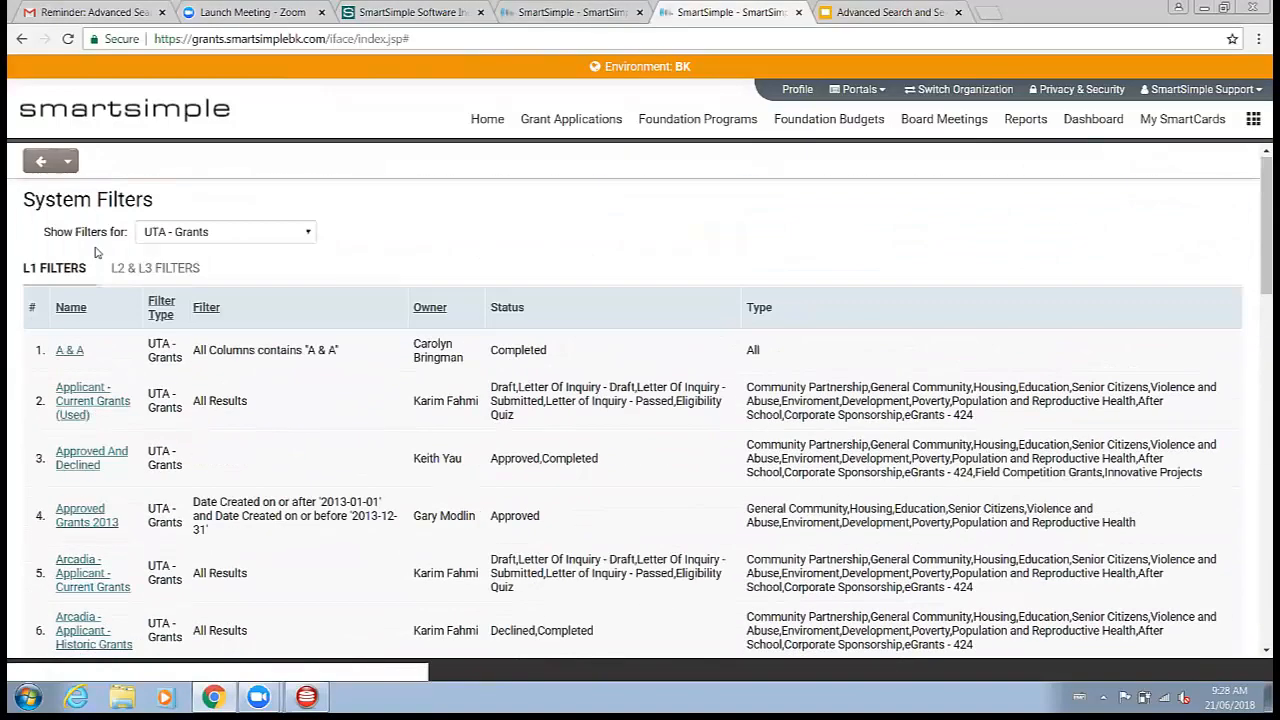
left_click(153, 268)
left_click(54, 272)
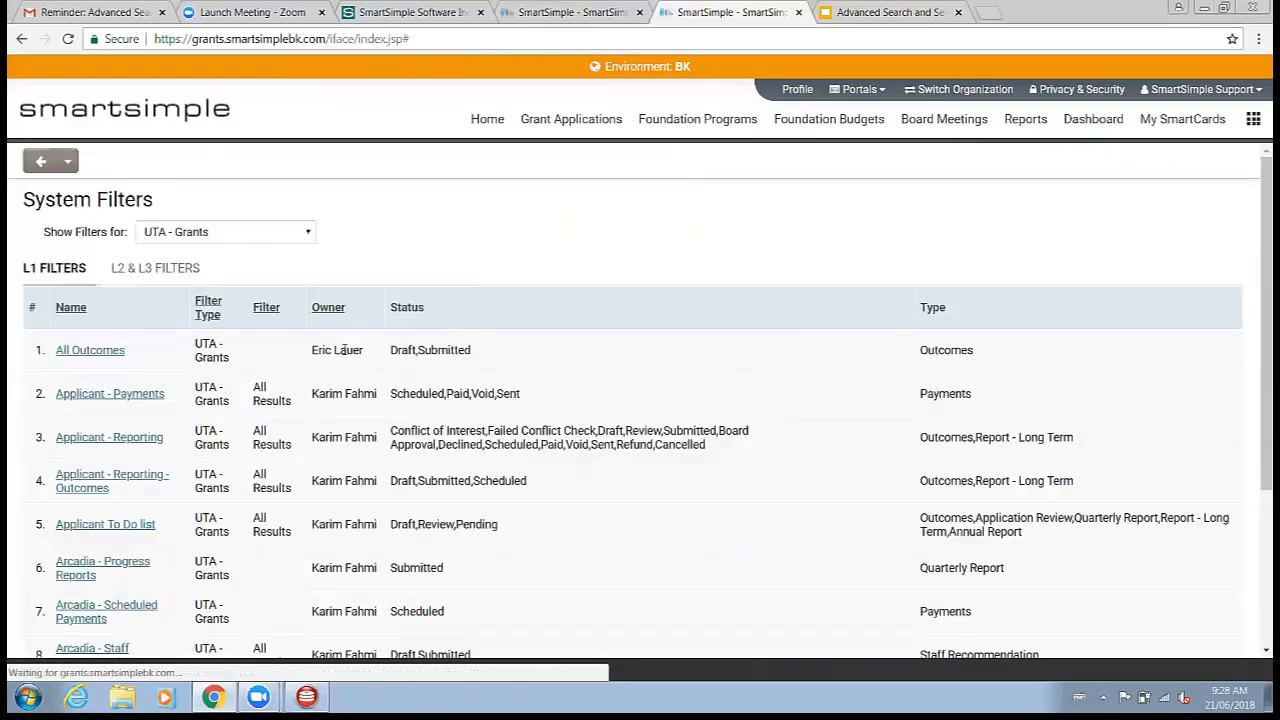
scroll(344, 349, "down", 6)
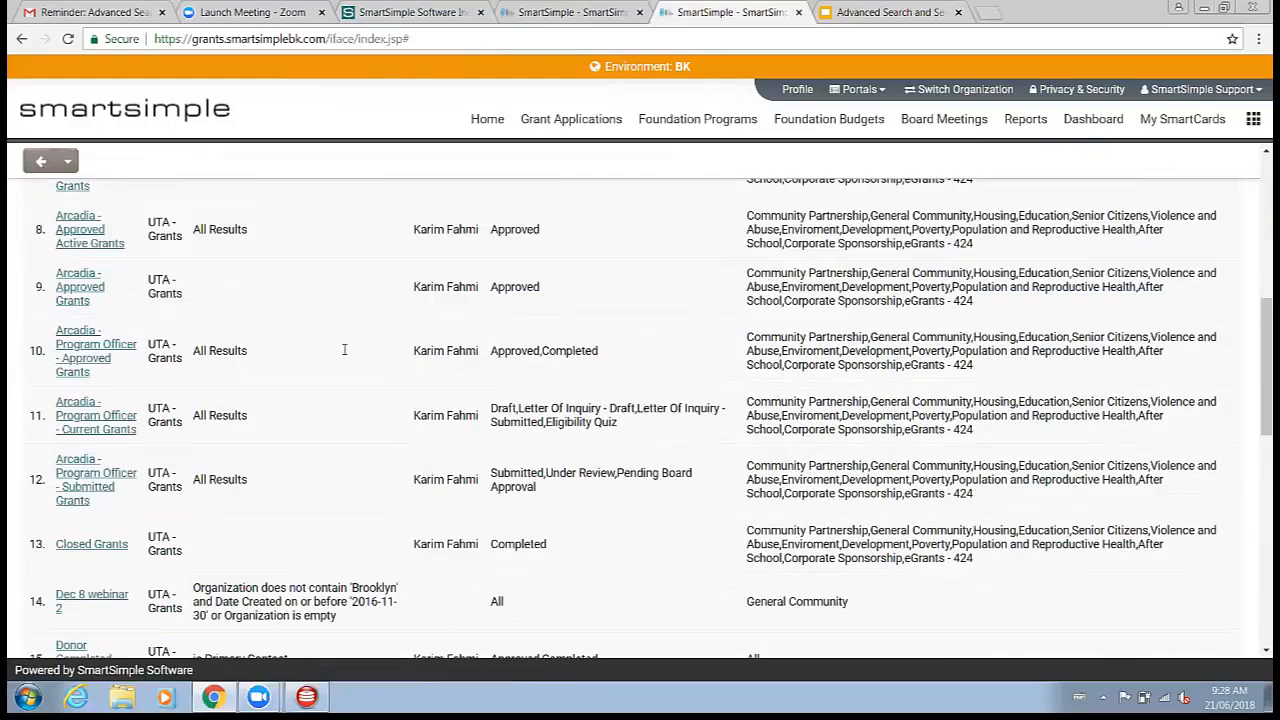
scroll(344, 349, "down", 8)
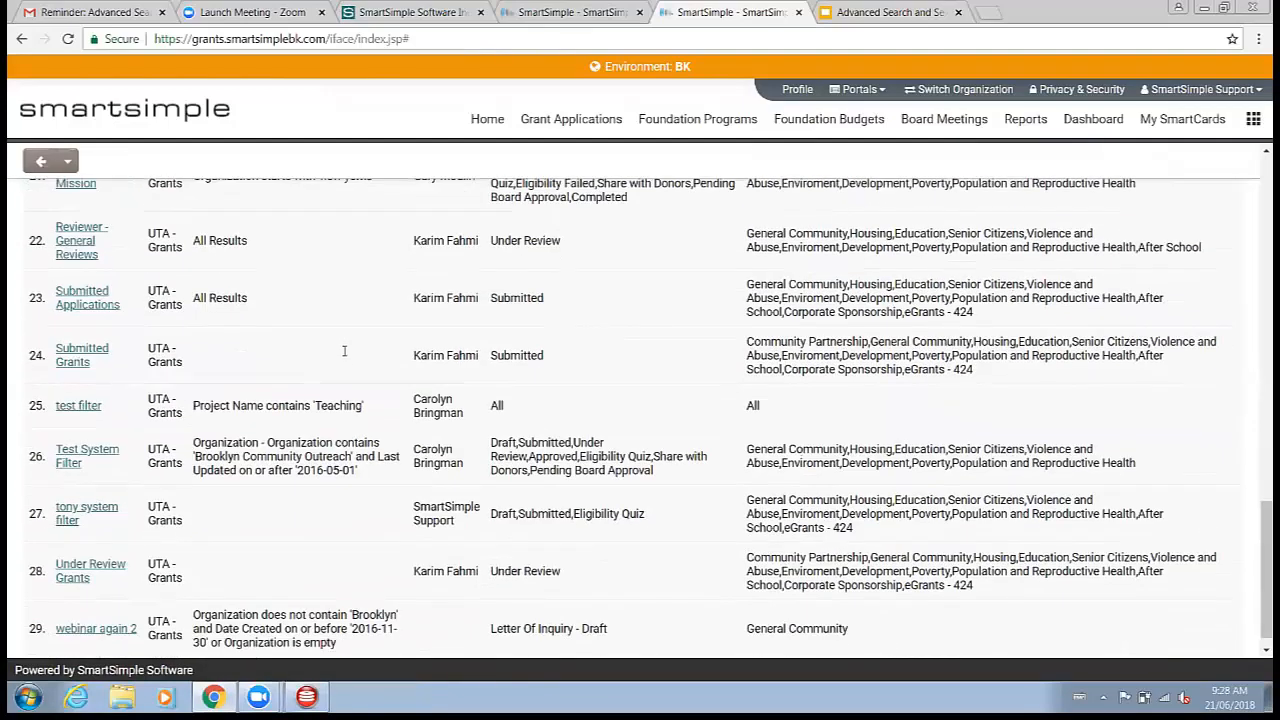
scroll(344, 351, "up", 15)
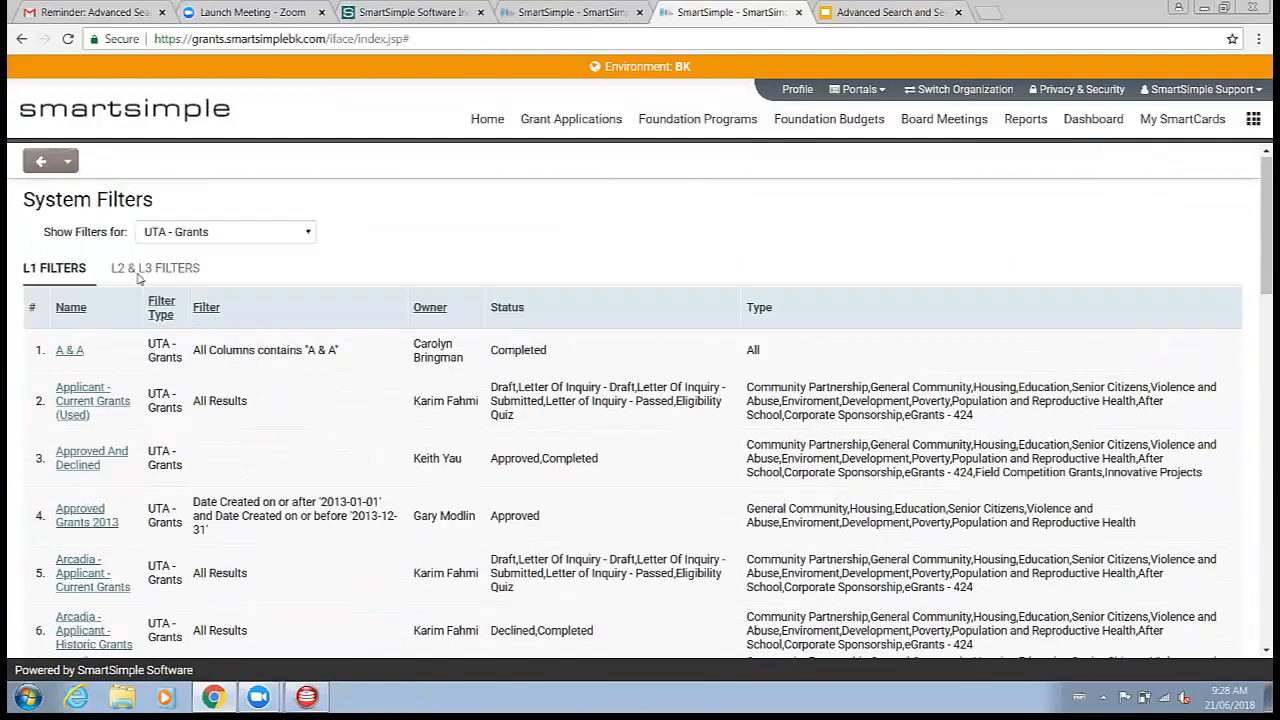
Step: Switch to the L2 & L3 filters and open the Upcoming Payments filter in the Grants list
left_click(139, 280)
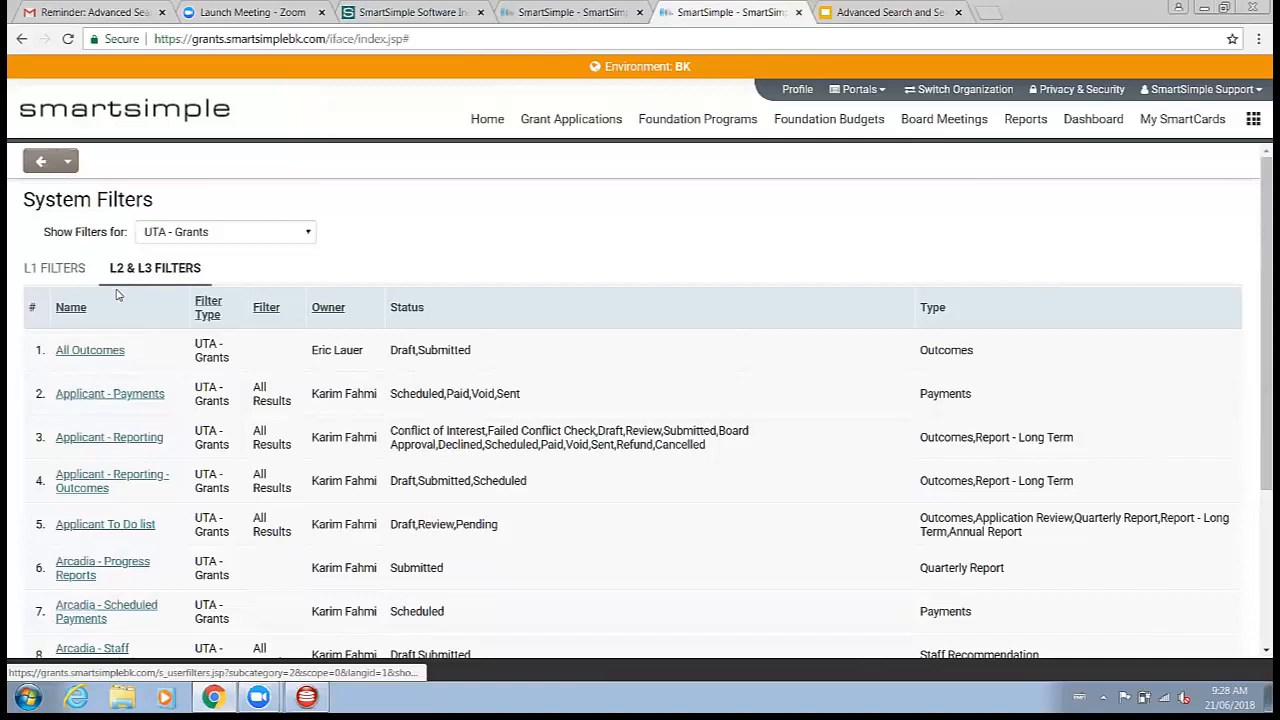
scroll(120, 303, "down", 3)
scroll(150, 352, "up", 3)
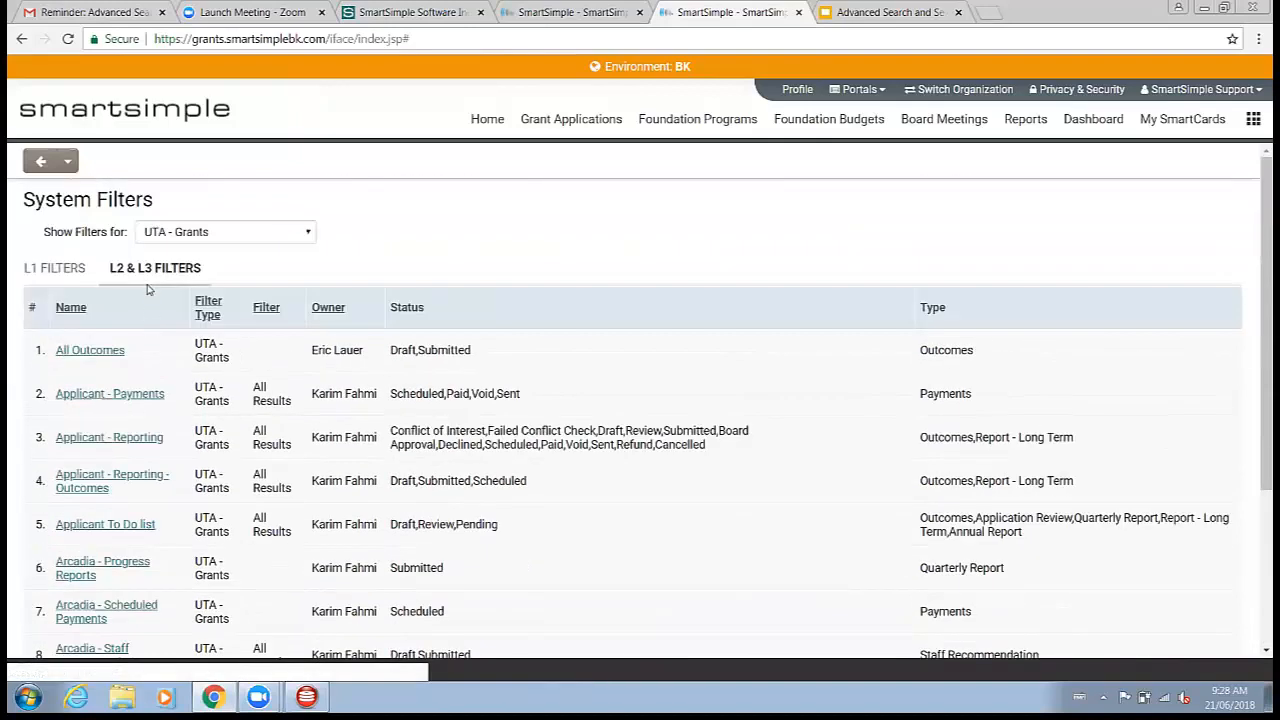
scroll(150, 352, "down", 3)
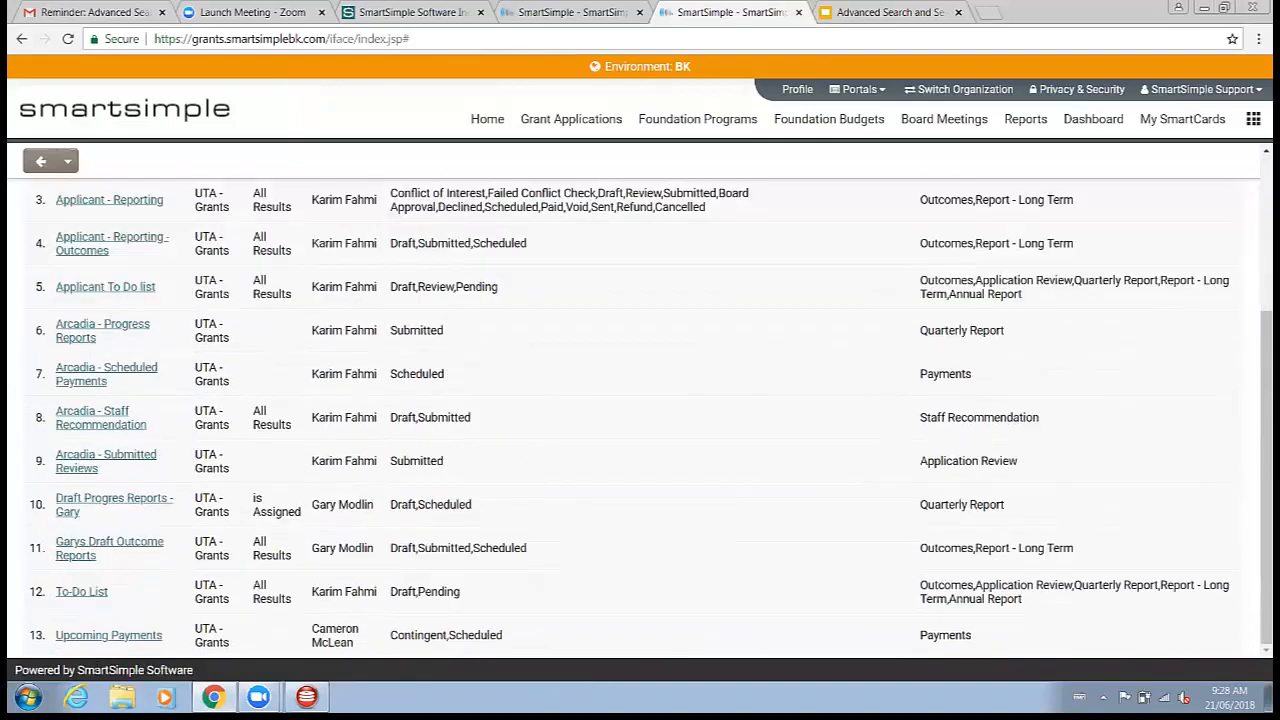
left_click(100, 637)
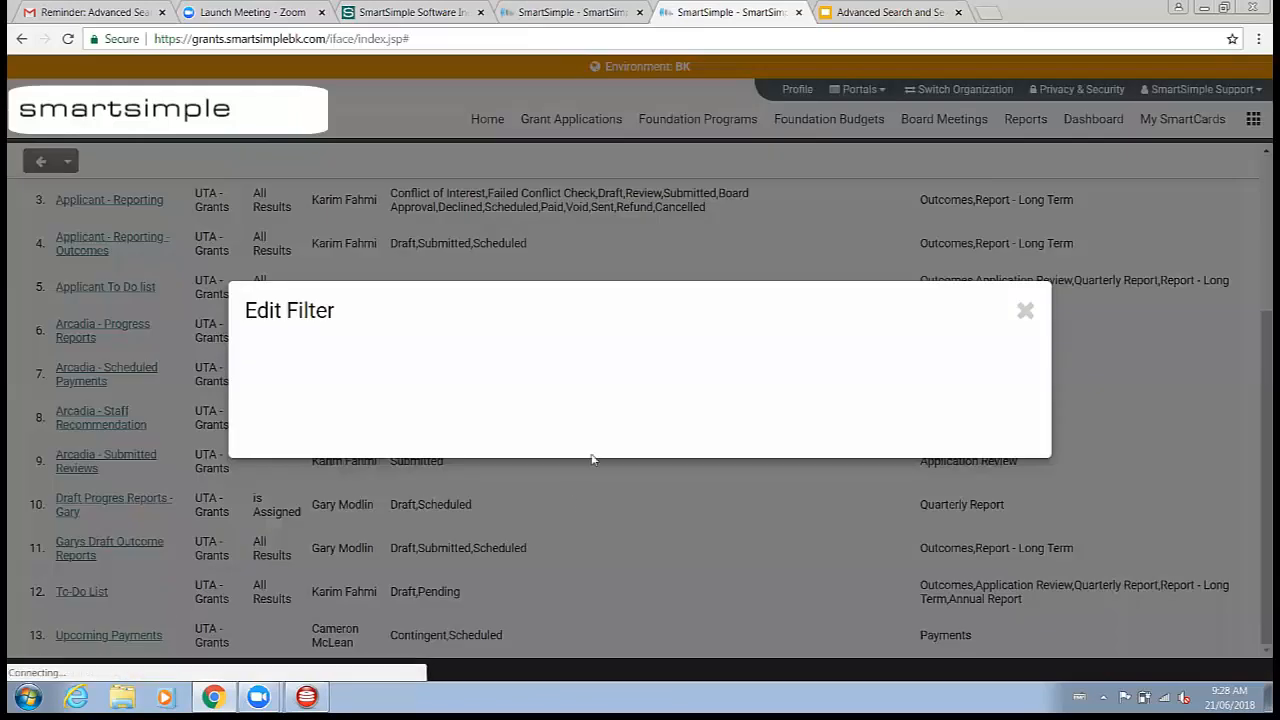
left_click(425, 375)
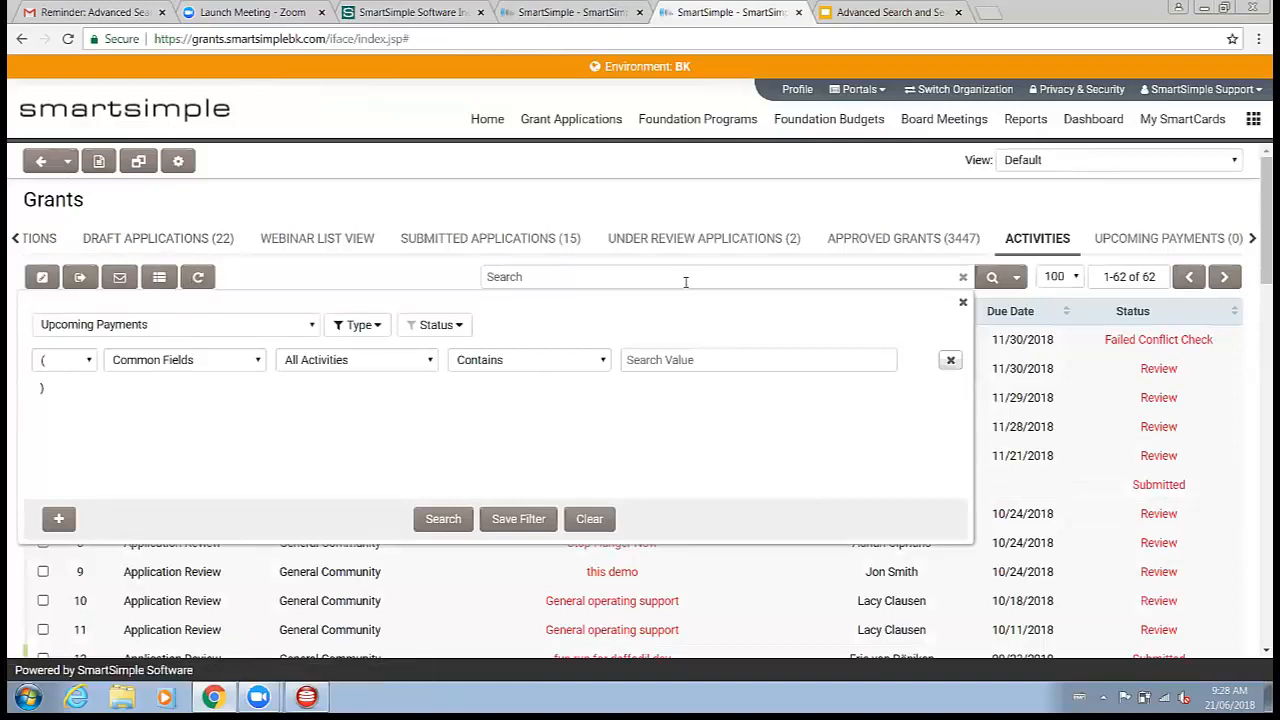
Step: Open advanced search on the first Grants tab and examine the saved filters list and searchable field categories
left_click(36, 244)
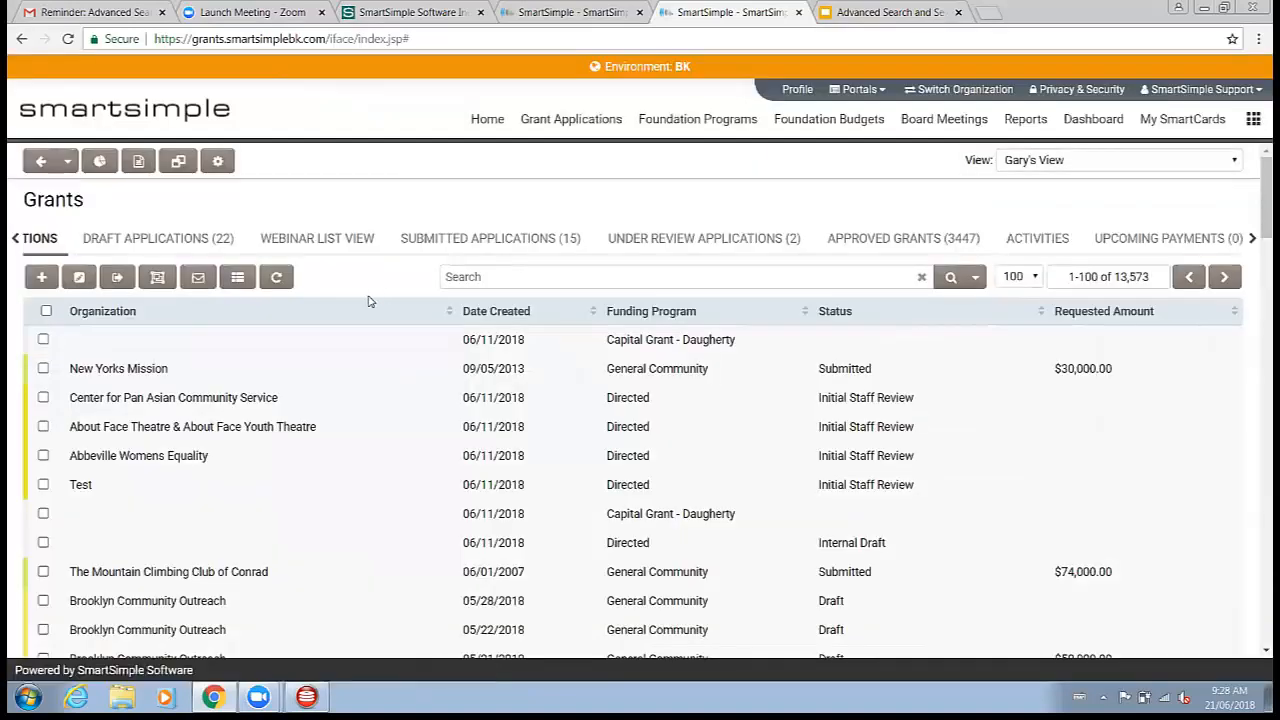
left_click(823, 276)
left_click(977, 278)
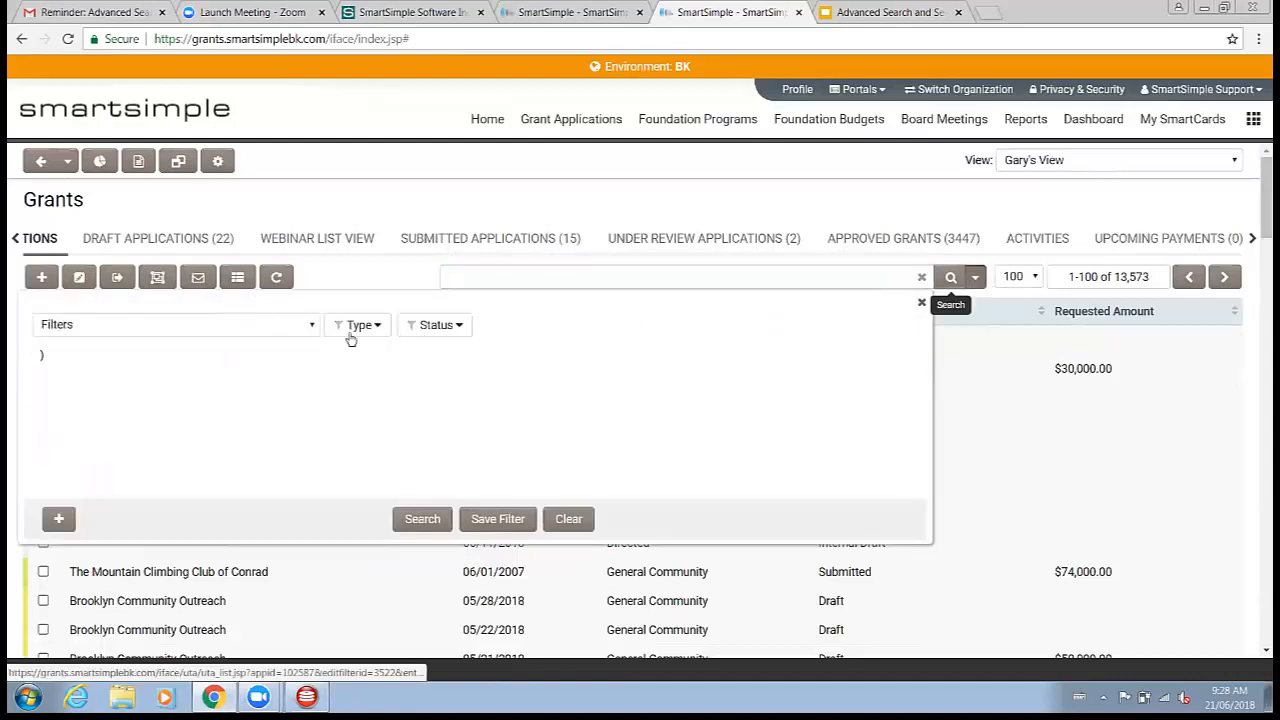
left_click(267, 336)
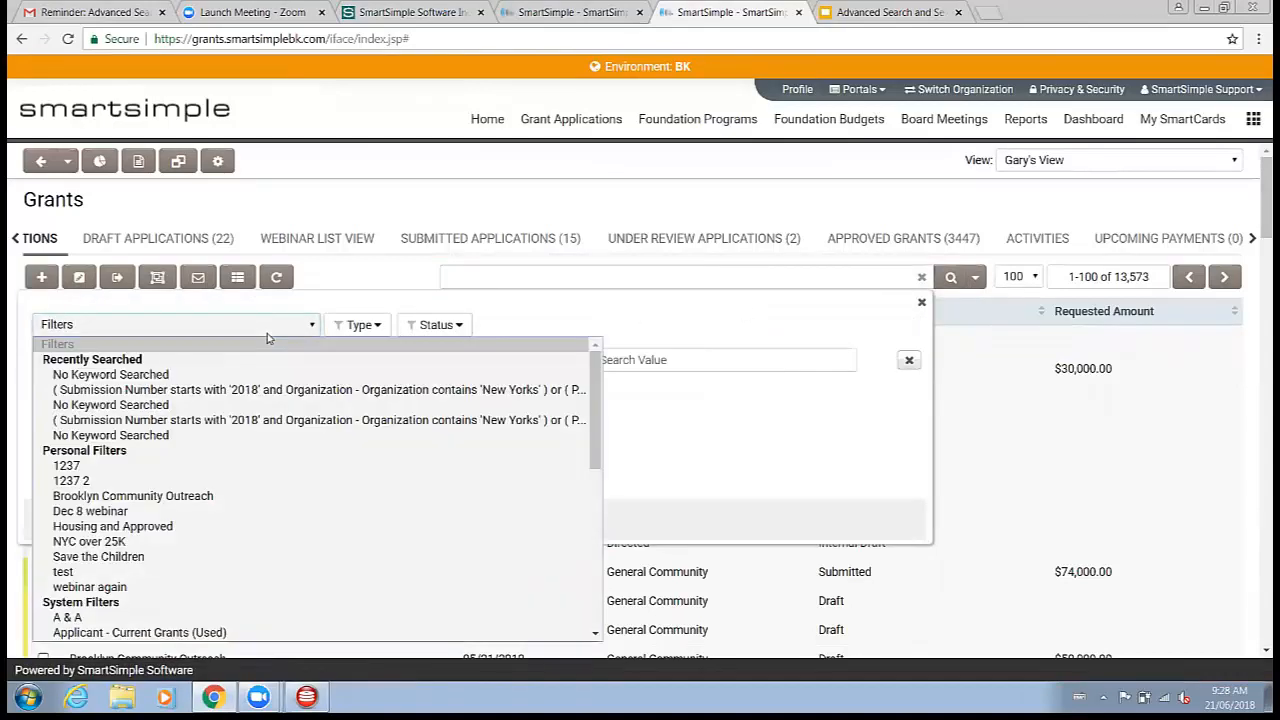
left_click(337, 289)
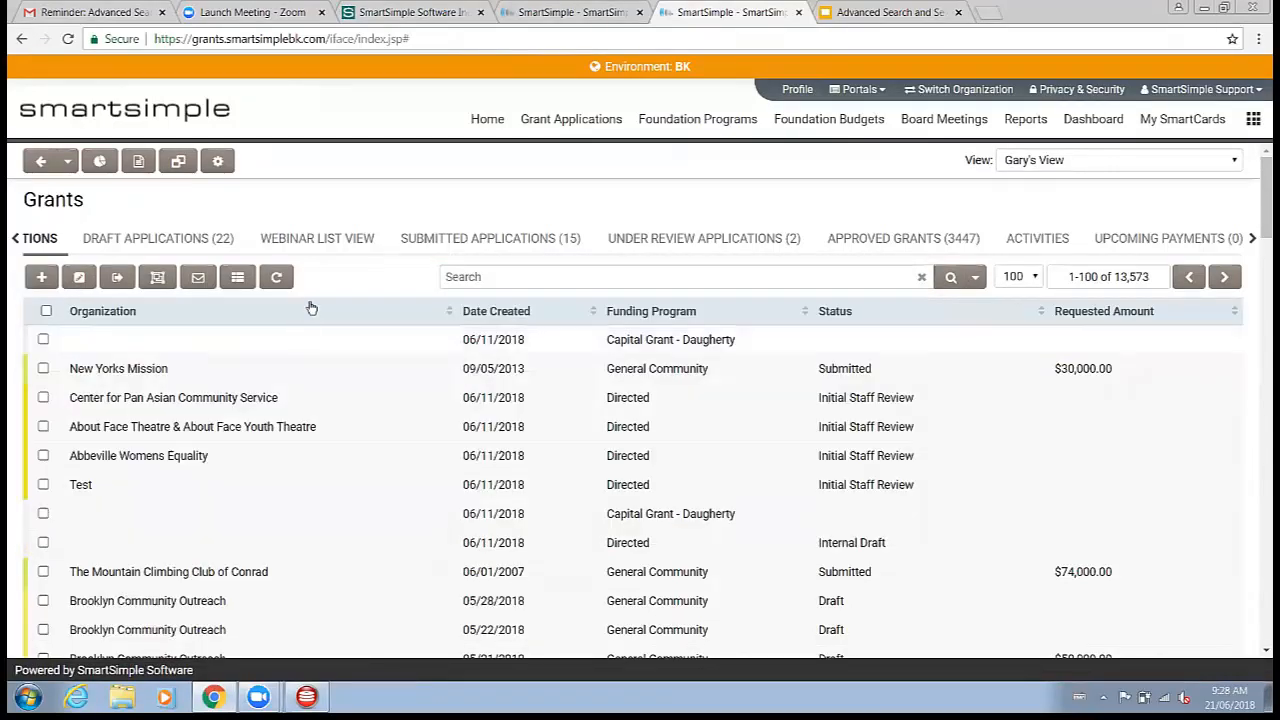
left_click(975, 277)
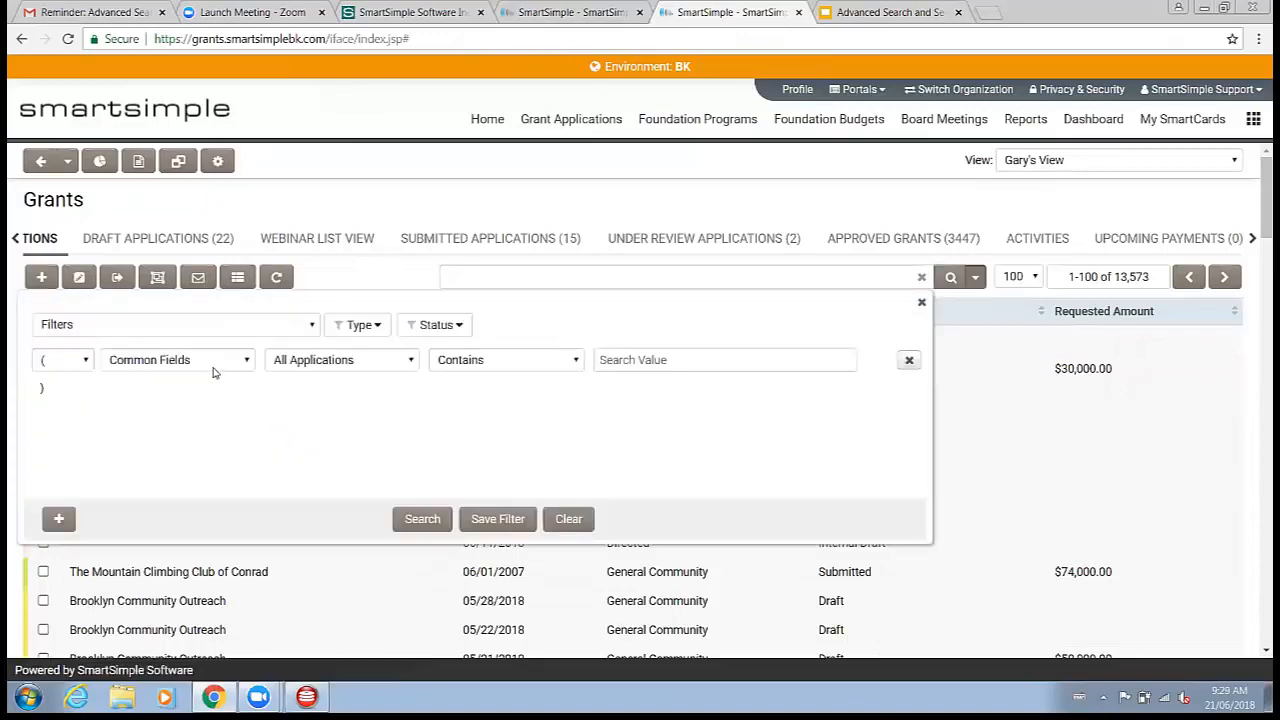
left_click(213, 368)
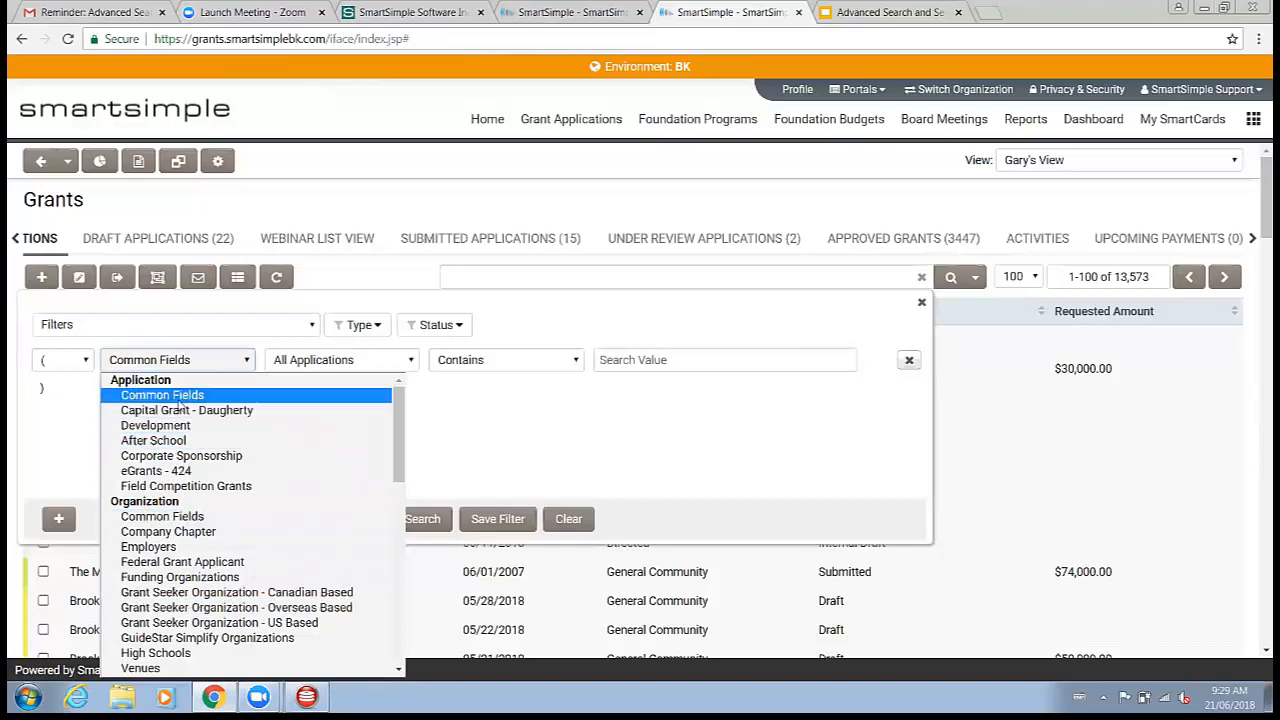
left_click(537, 214)
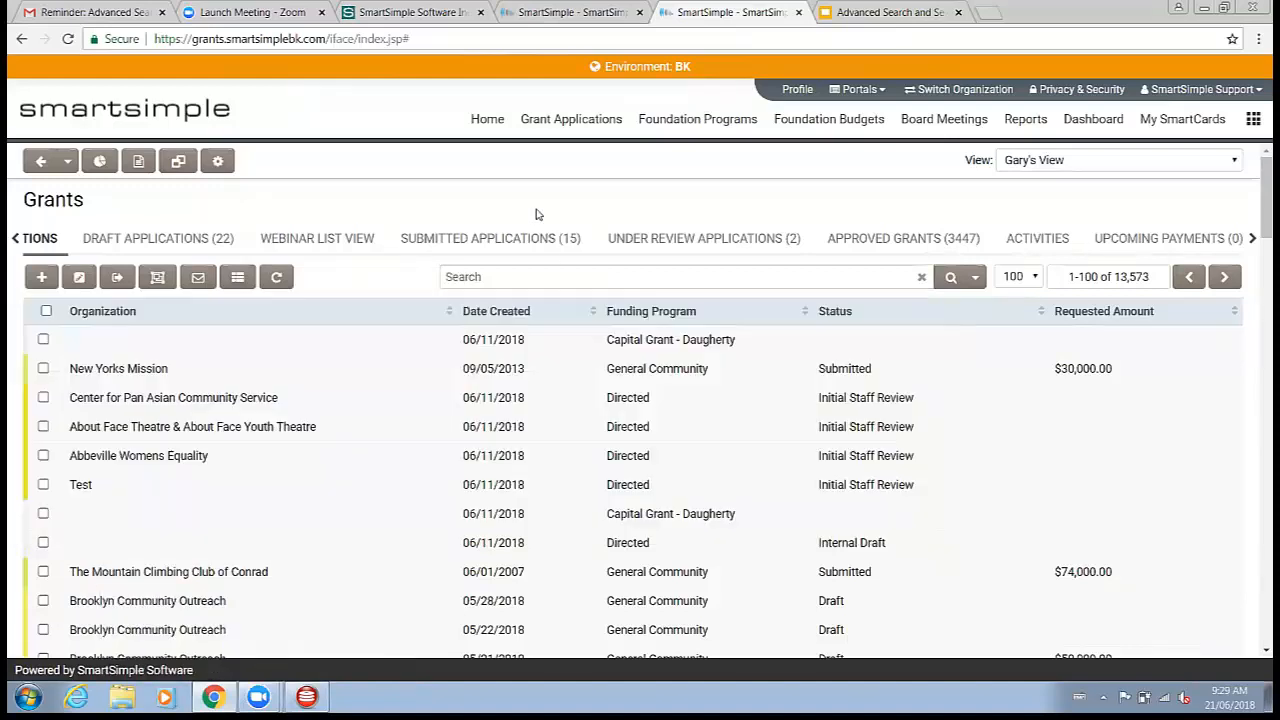
Step: Compare the advanced search field categories available on the Activities and Upcoming Payments tabs
left_click(1024, 240)
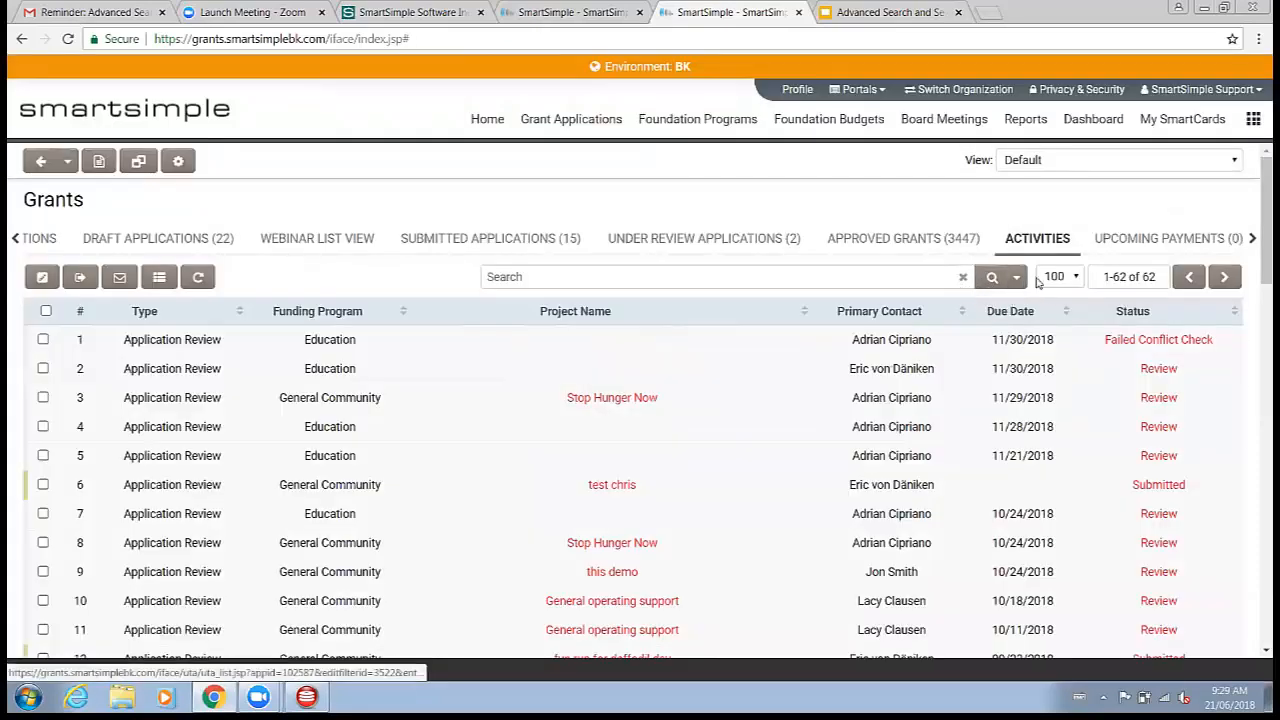
left_click(1017, 277)
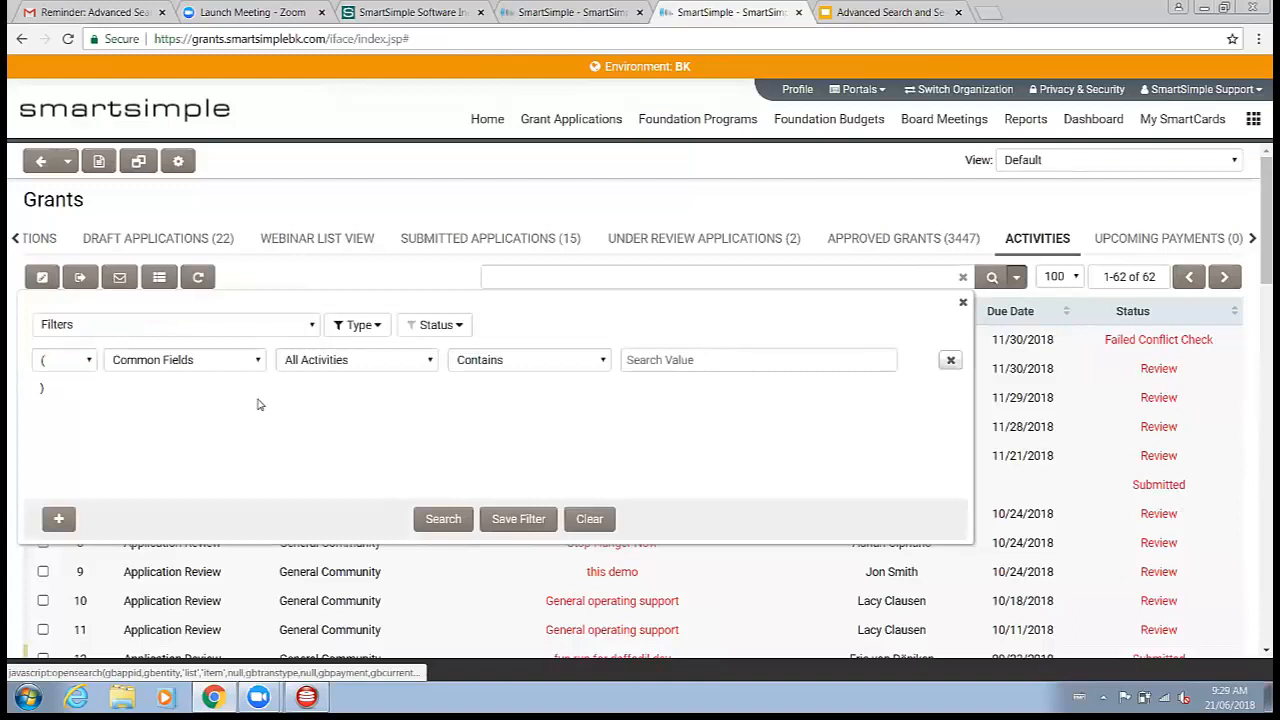
left_click(204, 366)
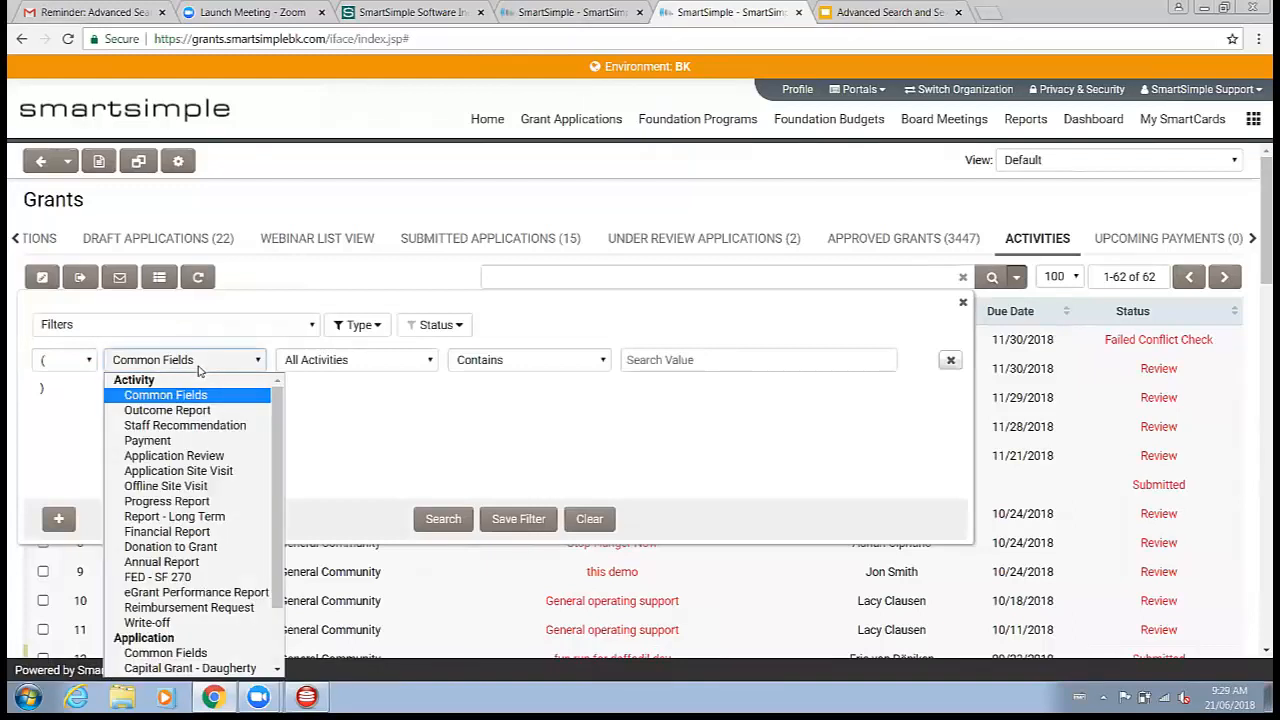
scroll(180, 560, "down", 2)
scroll(180, 530, "up", 2)
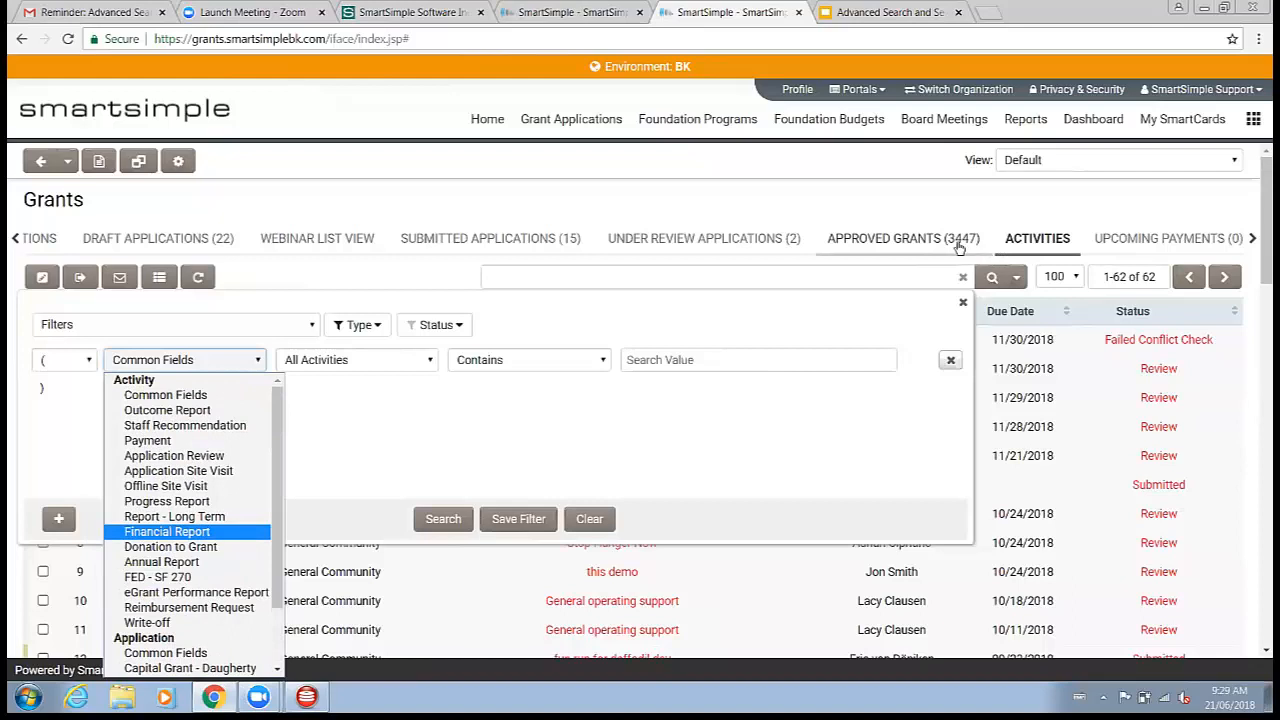
left_click(1110, 236)
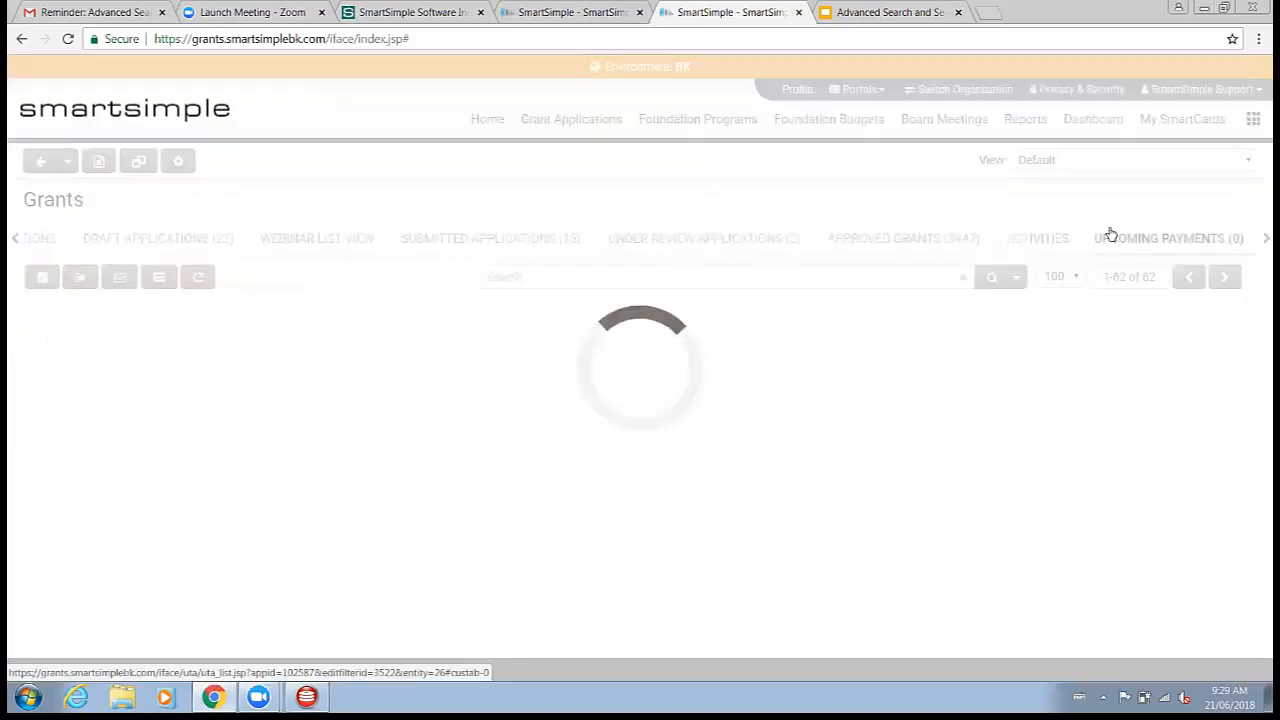
left_click(1017, 279)
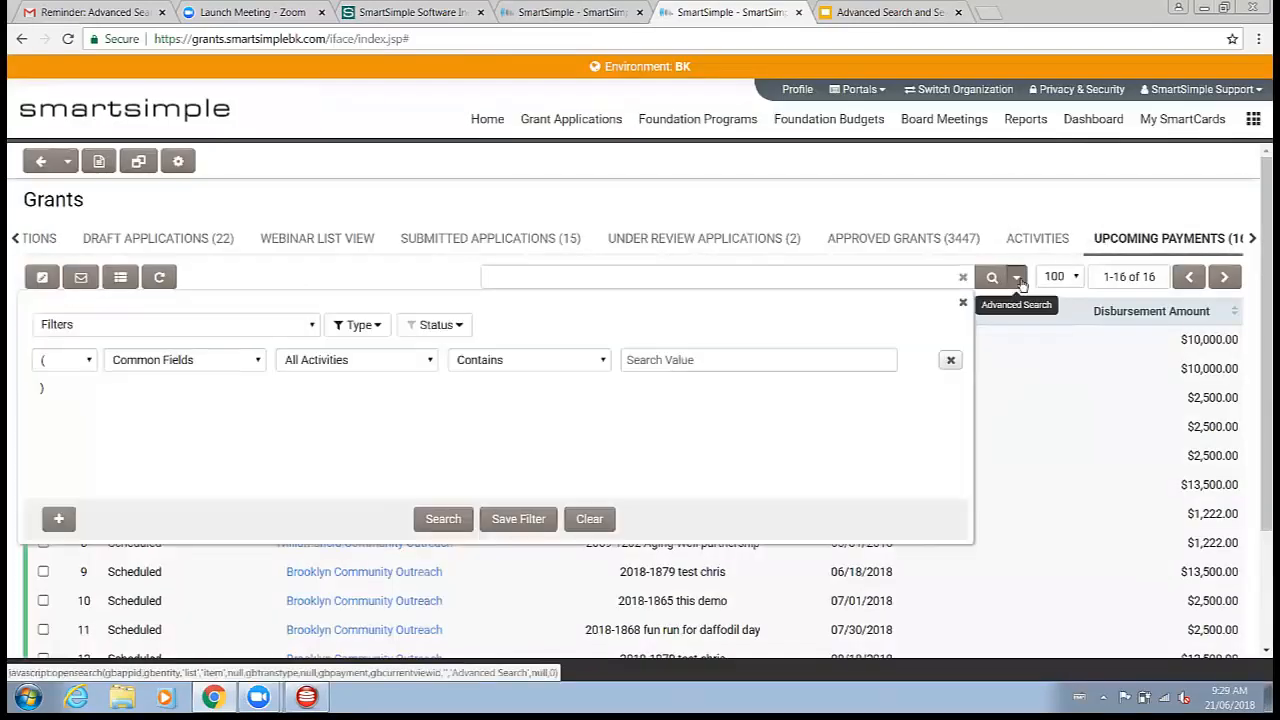
left_click(229, 368)
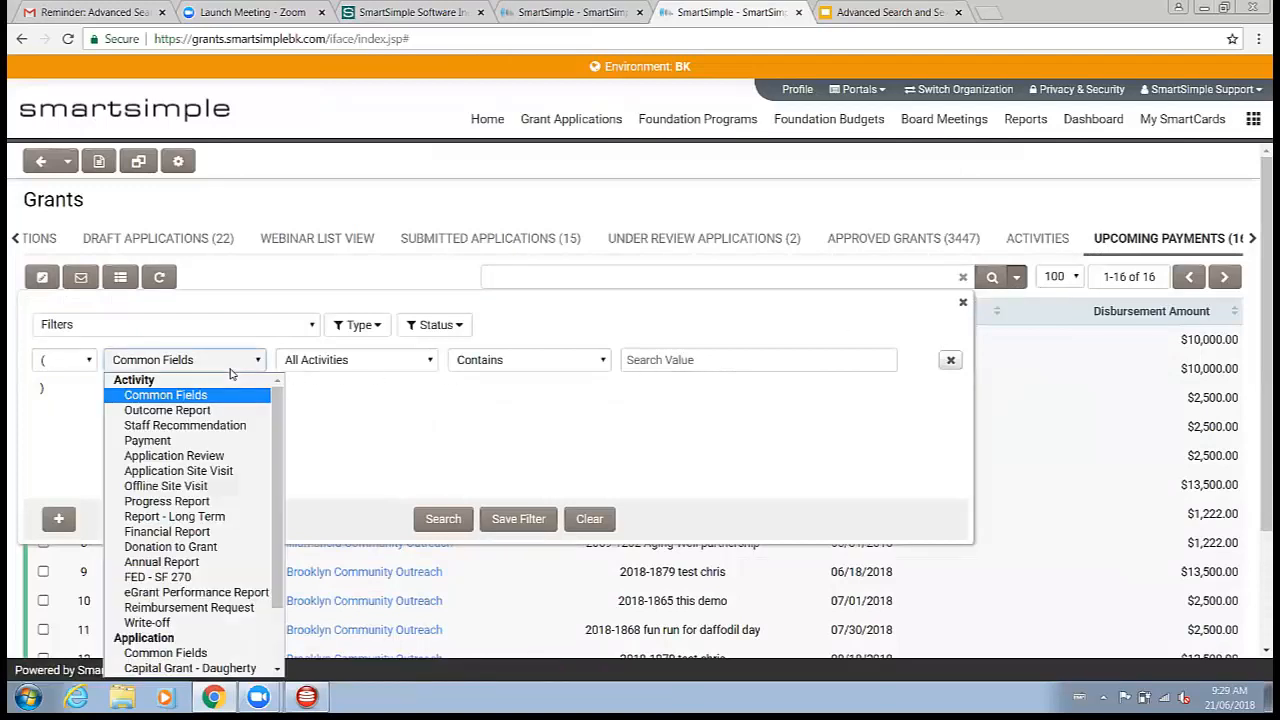
Step: Scroll through the remaining field categories in the Upcoming Payments advanced search and close it
scroll(211, 538, "down", 2)
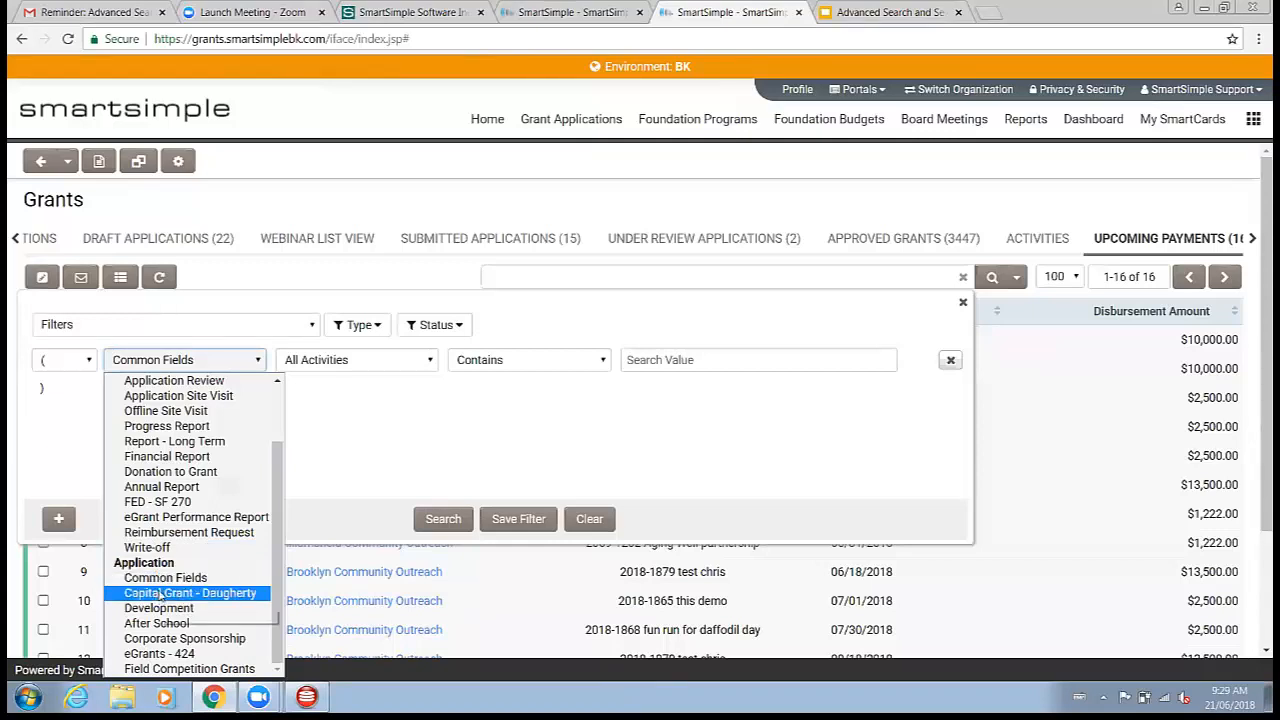
left_click(545, 196)
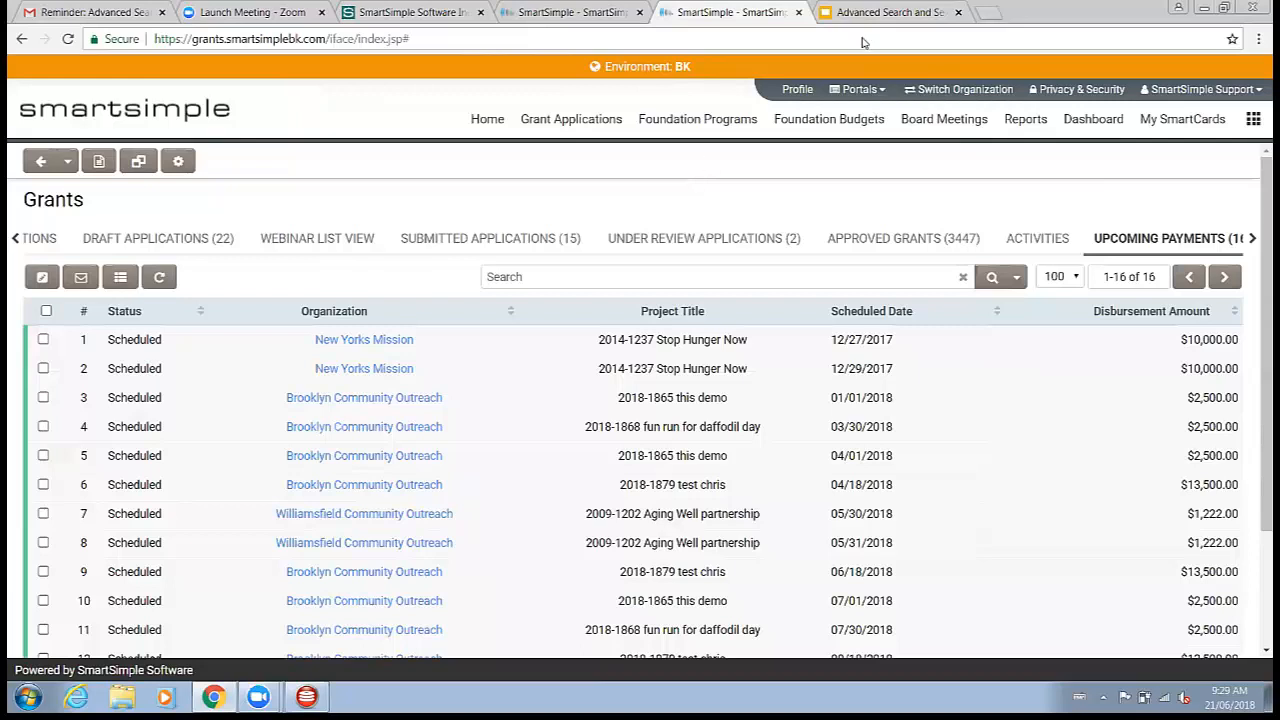
left_click(900, 12)
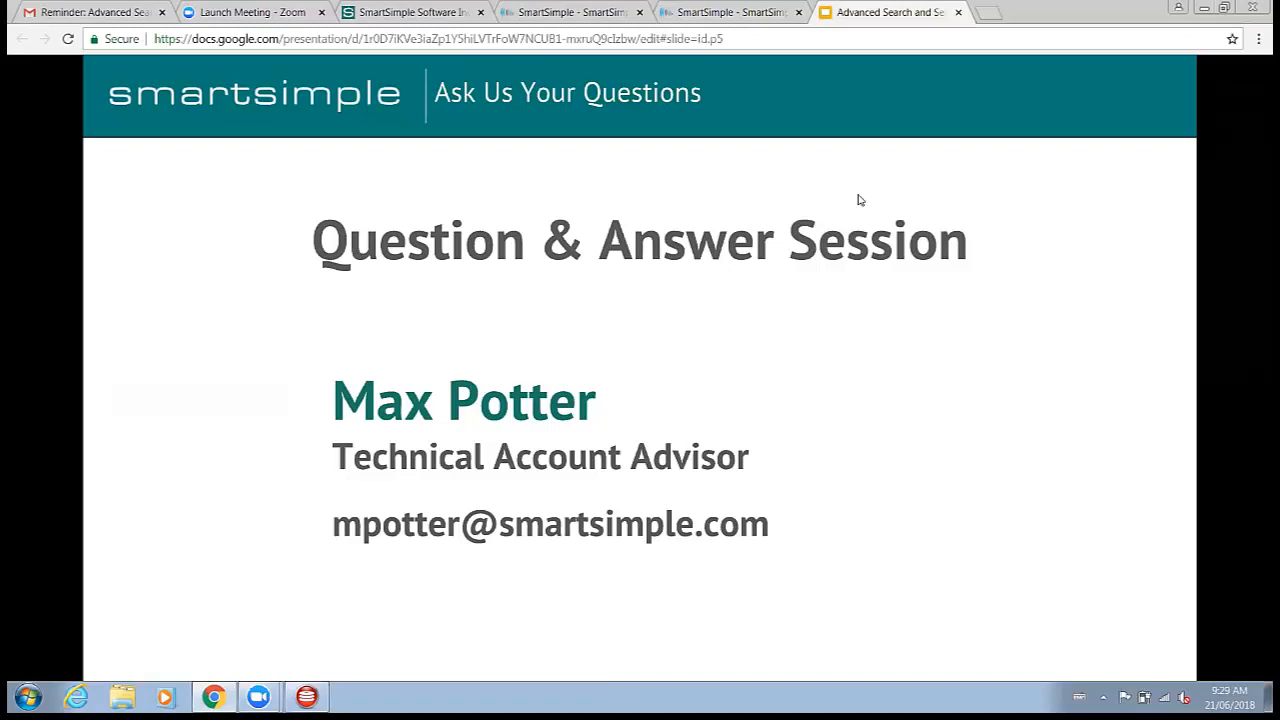
left_click(746, 14)
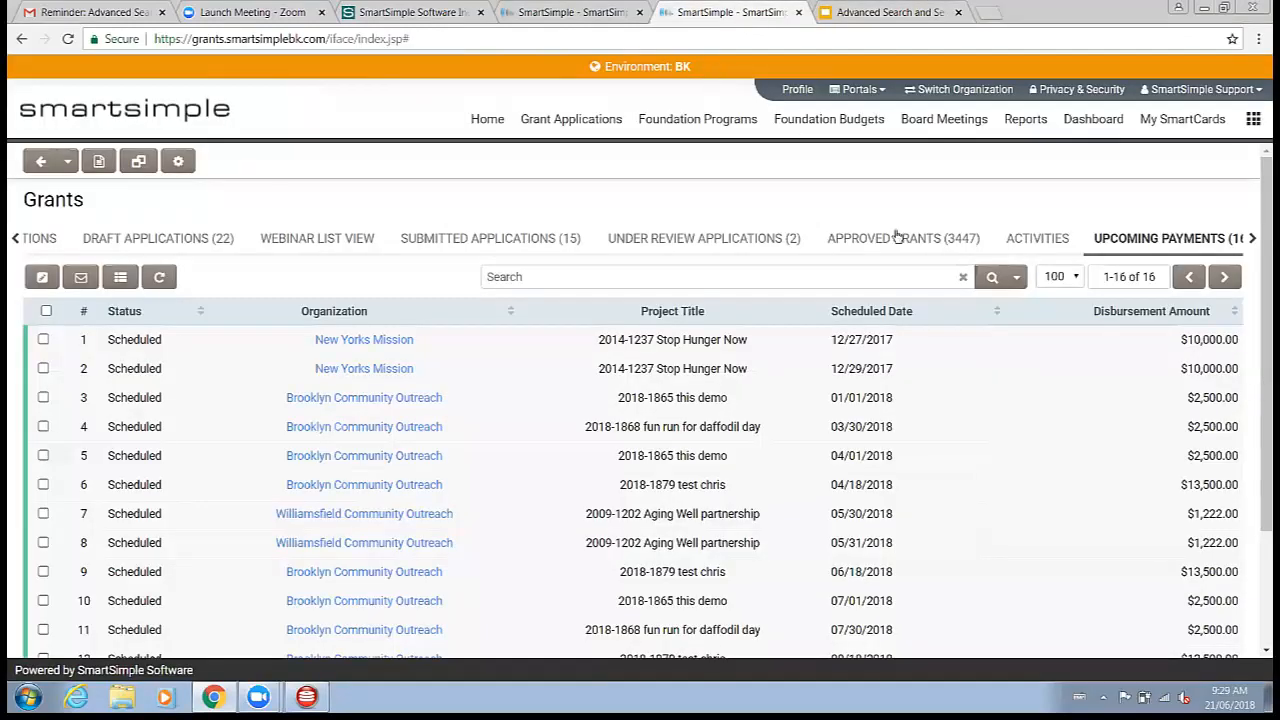
Step: Open advanced search on the Upcoming Payments tab and browse its saved filters list
left_click(1018, 279)
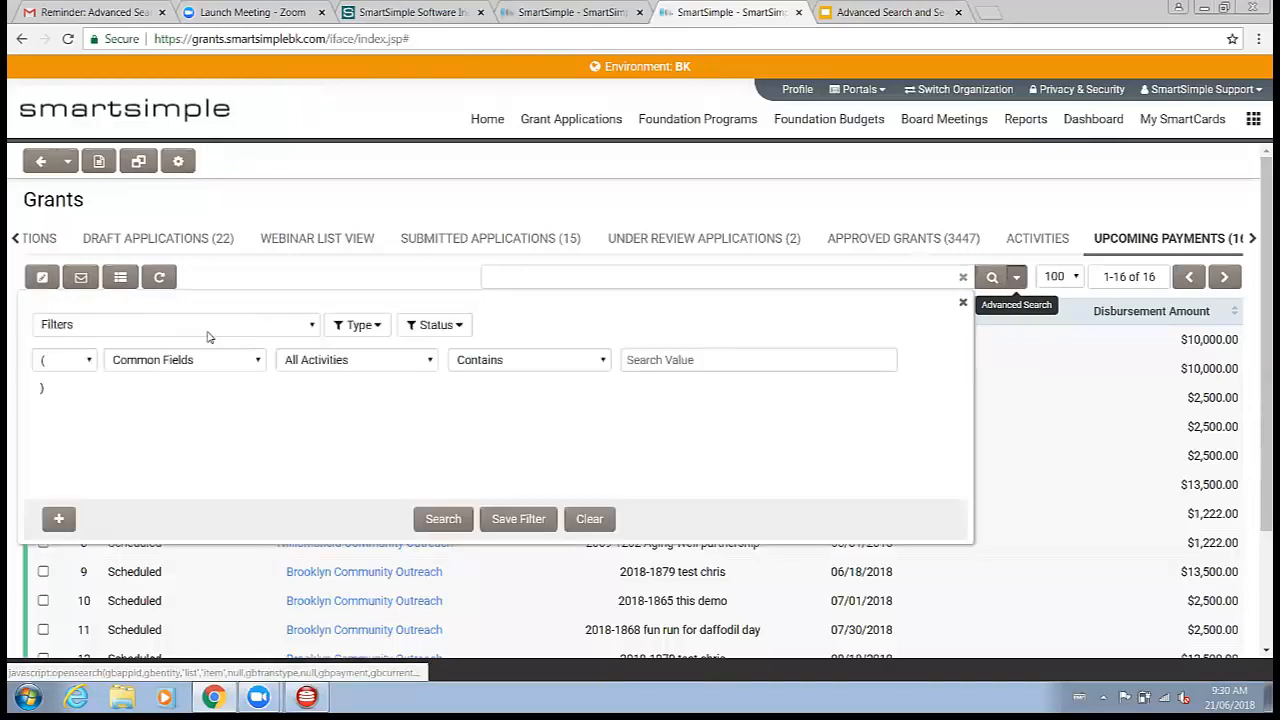
left_click(212, 326)
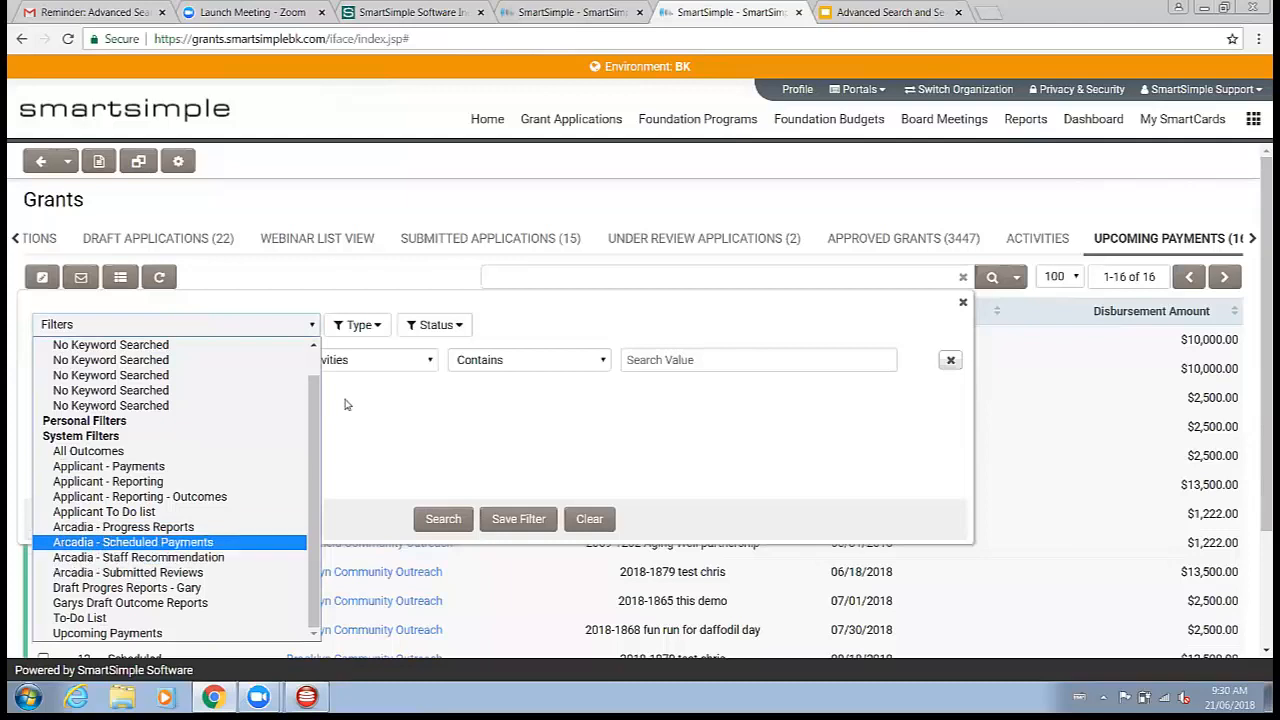
left_click(210, 243)
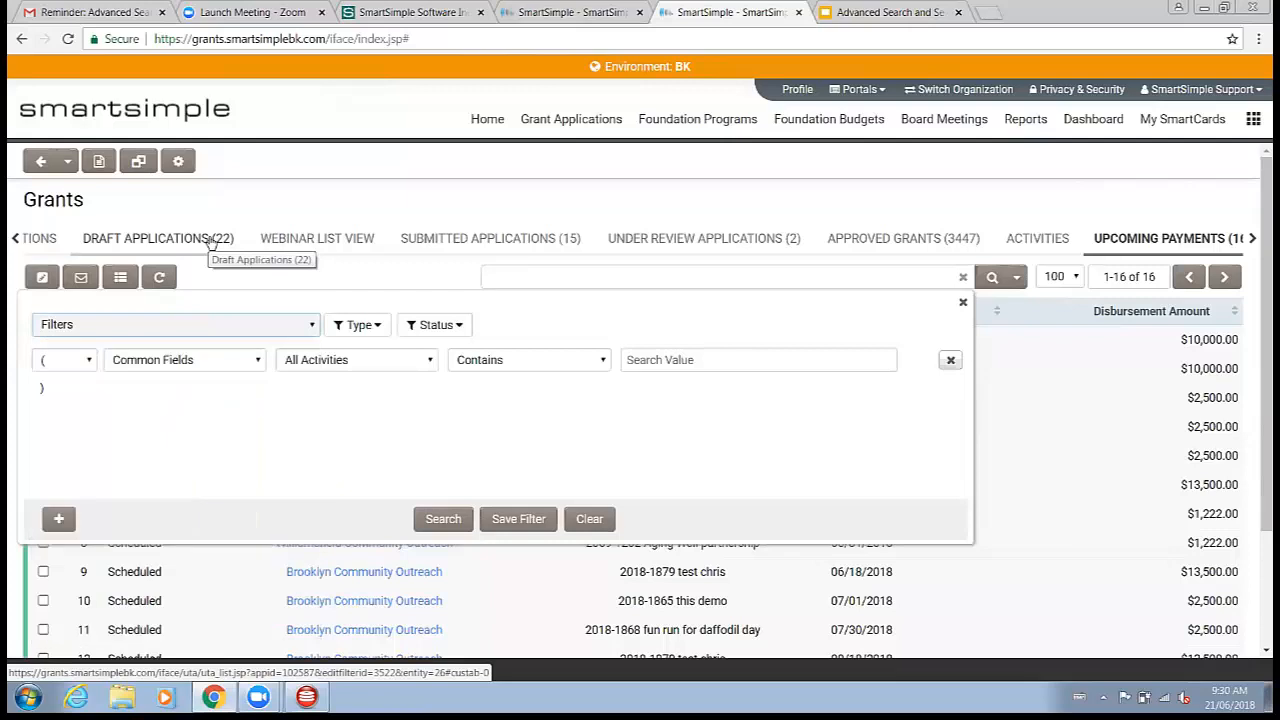
Step: Switch to the Draft Applications tab and scroll through the saved filters in its advanced search
left_click(212, 243)
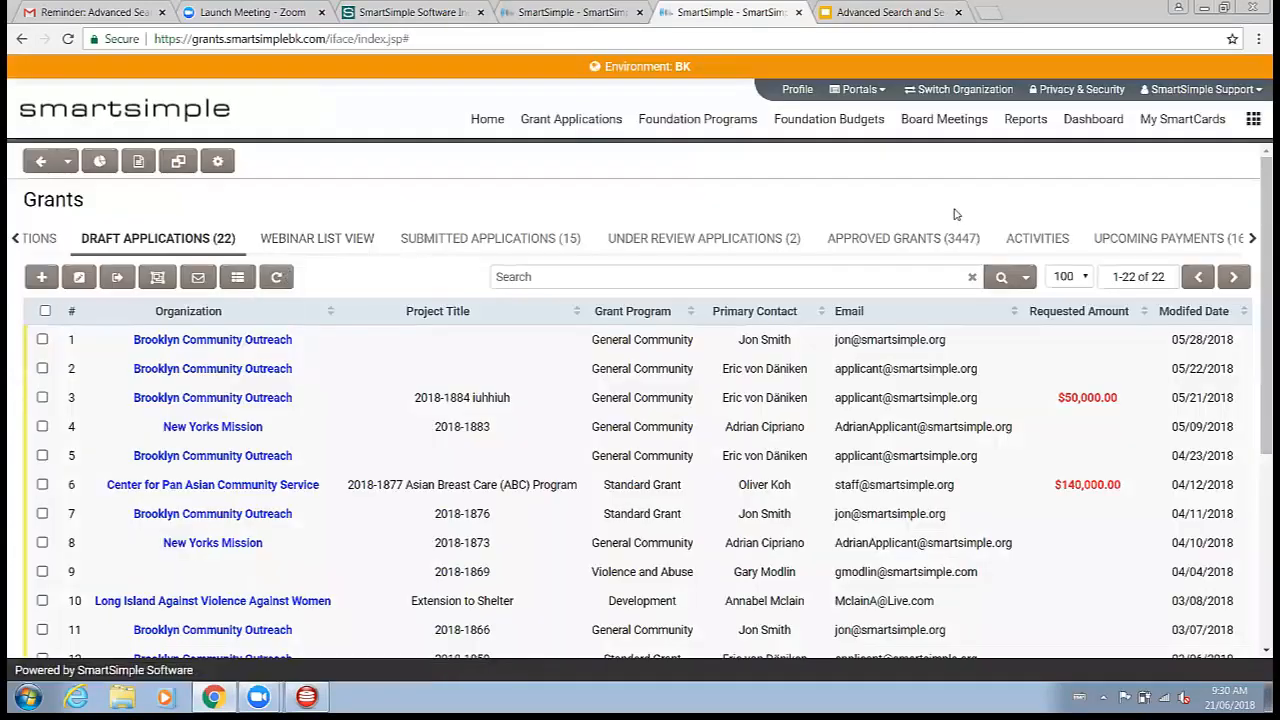
left_click(1025, 277)
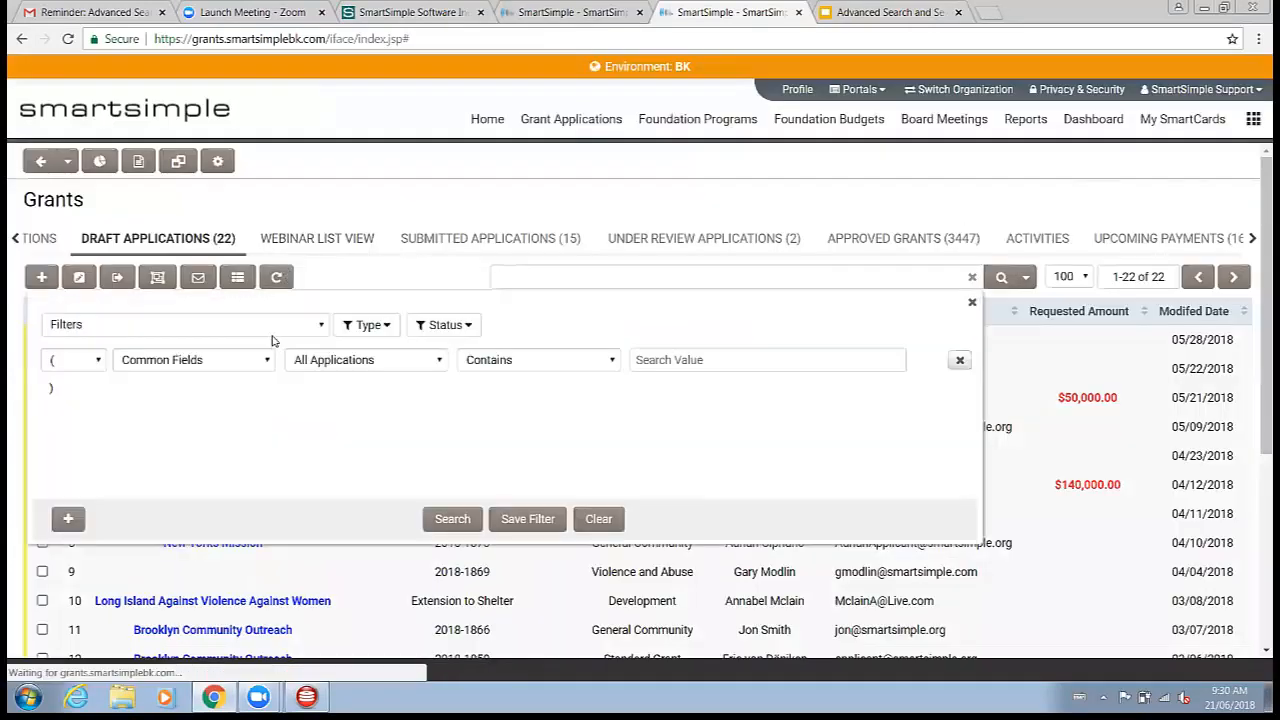
left_click(273, 330)
scroll(235, 430, "down", 5)
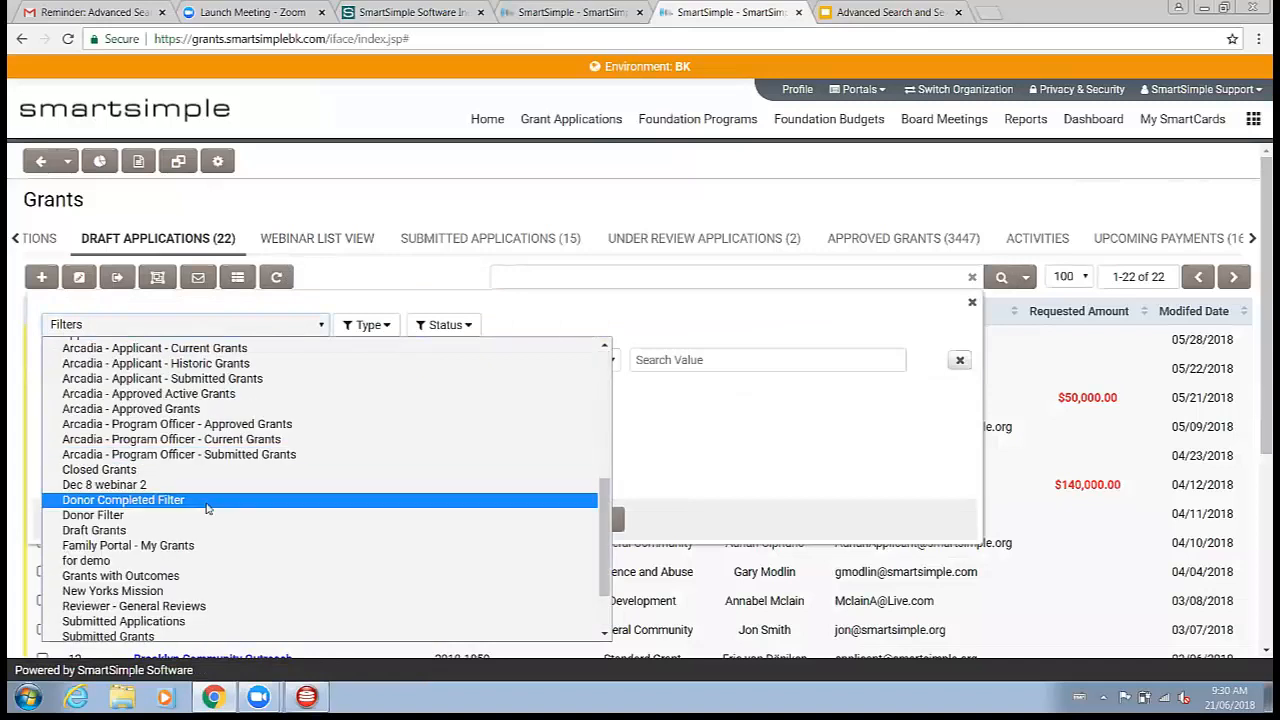
scroll(130, 600, "down", 1)
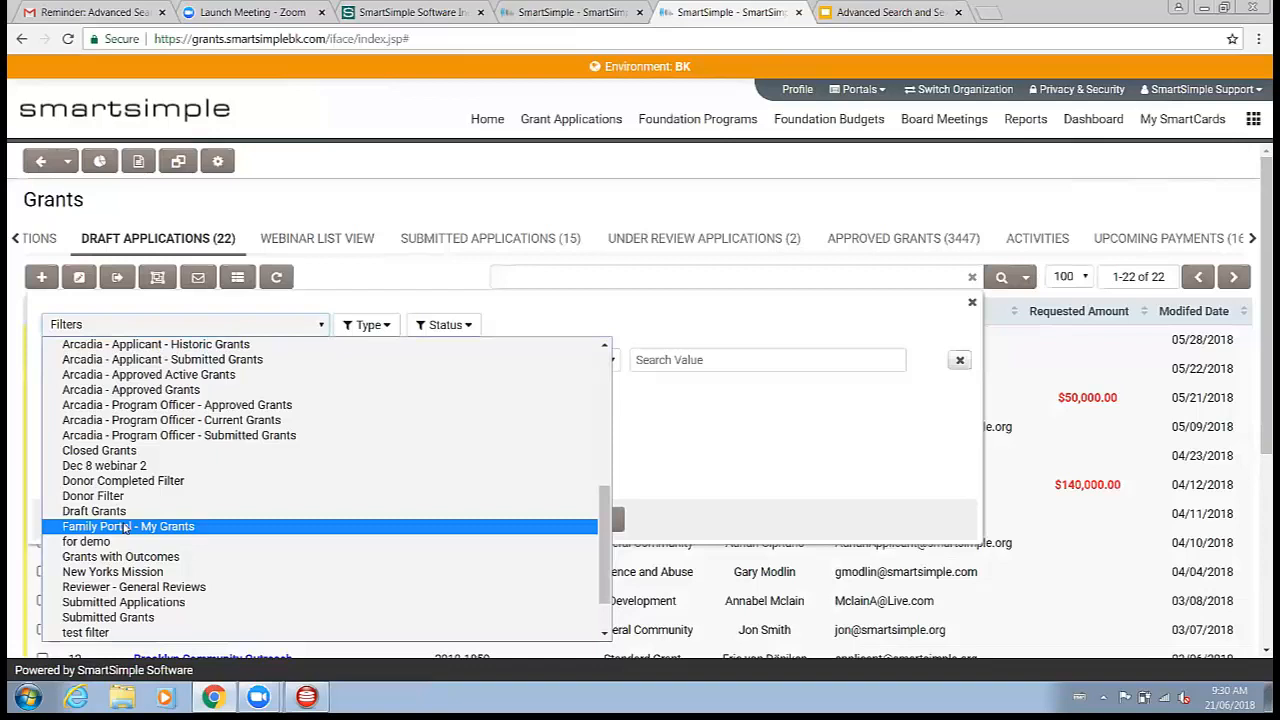
left_click(1027, 279)
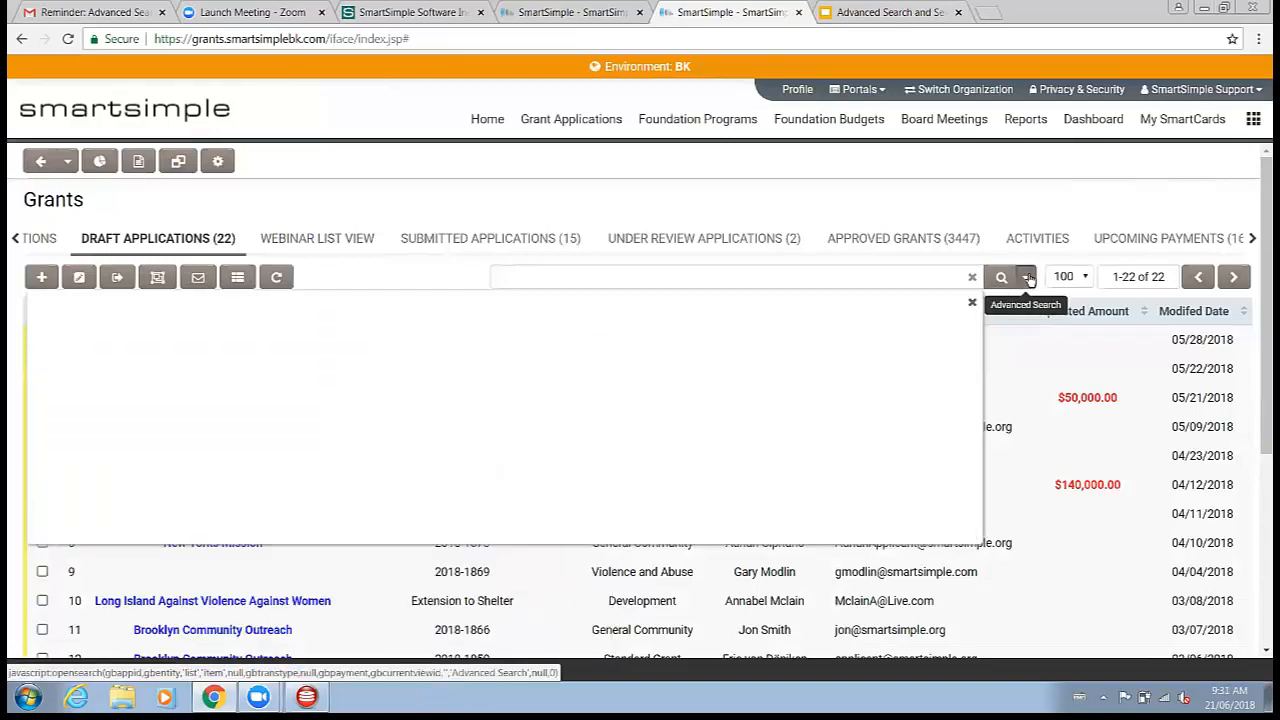
Step: Load the 1237 2 personal filter and review its Save Search Filter options without saving
left_click(287, 329)
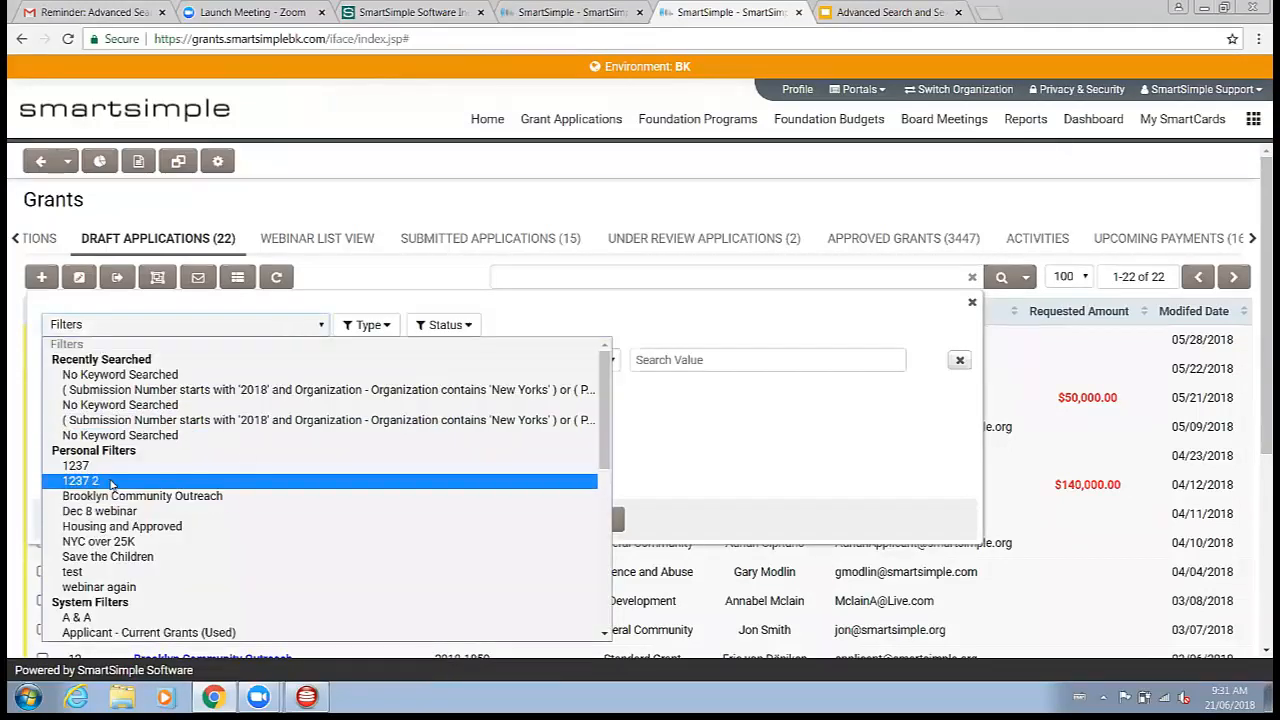
left_click(104, 481)
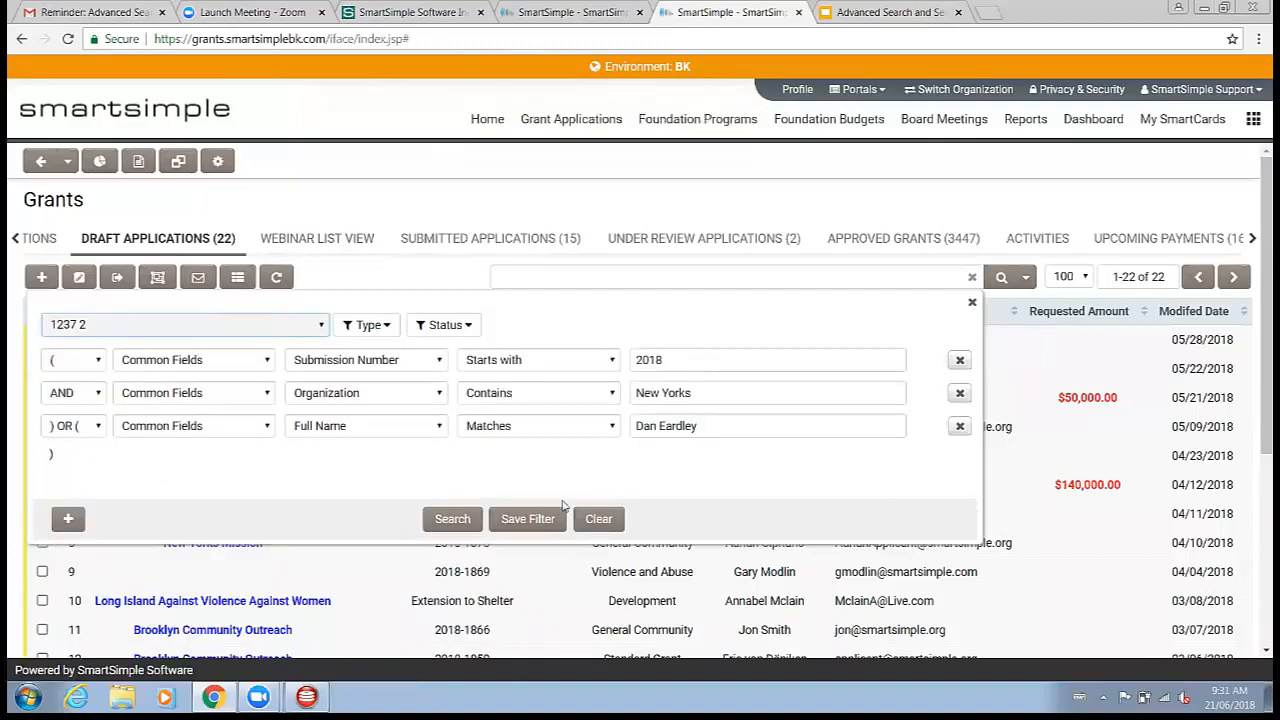
left_click(530, 519)
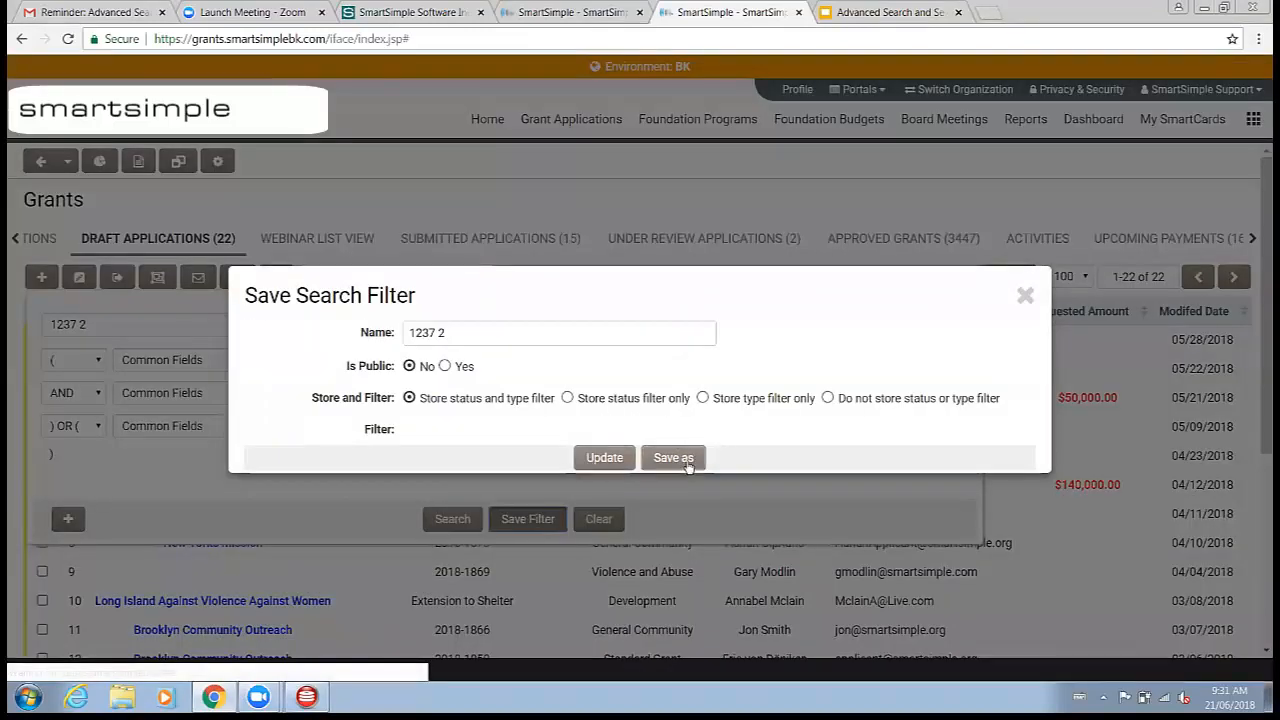
left_click(472, 338)
left_click(510, 354)
left_click(568, 400)
left_click(481, 401)
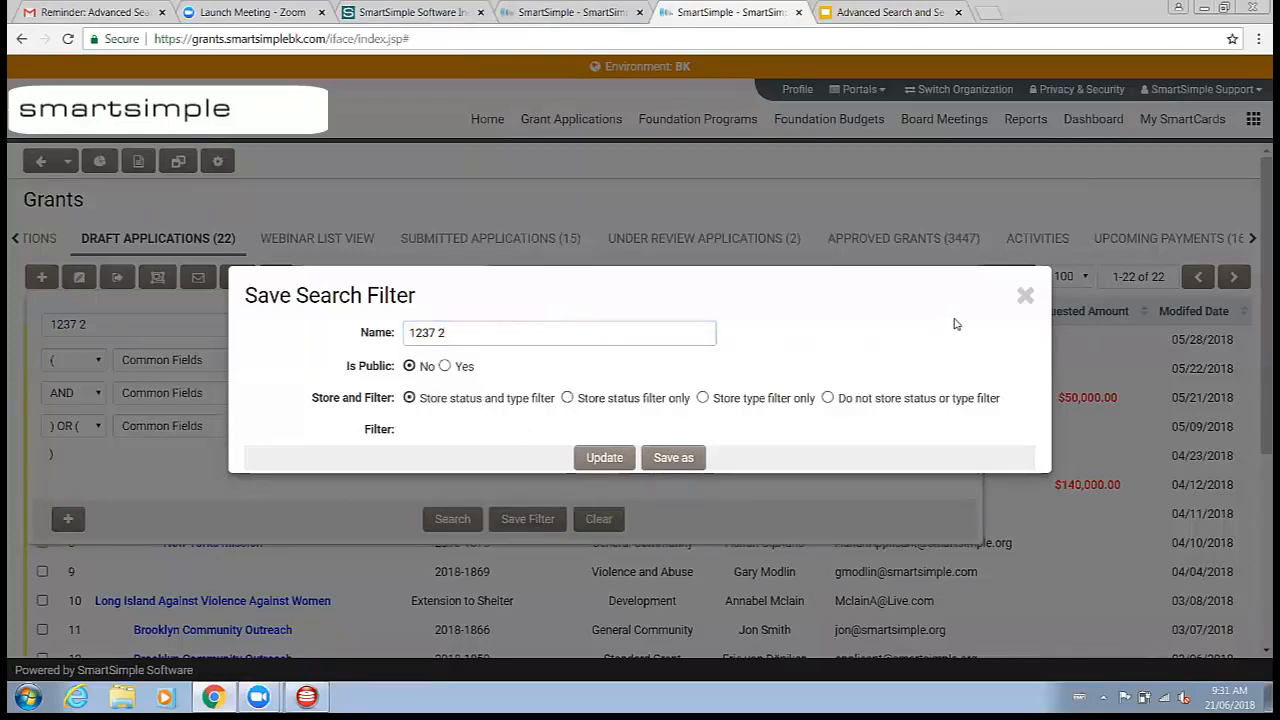
left_click(1025, 296)
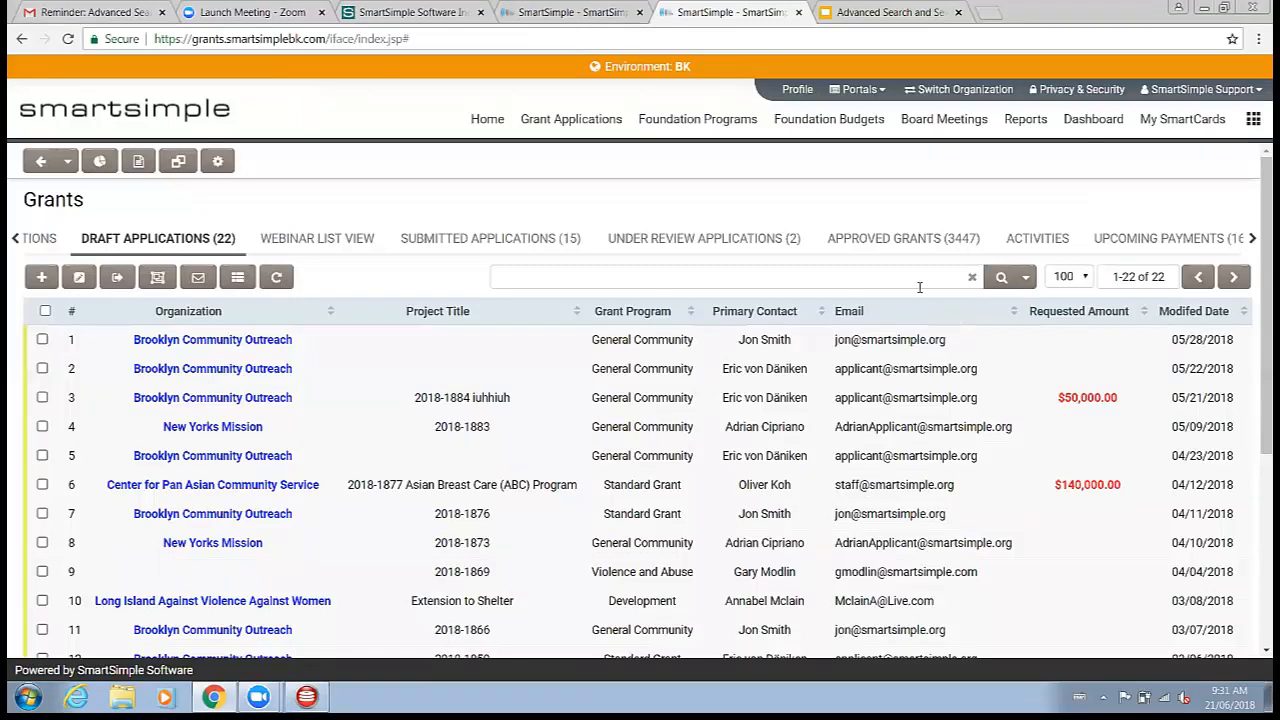
left_click(916, 284)
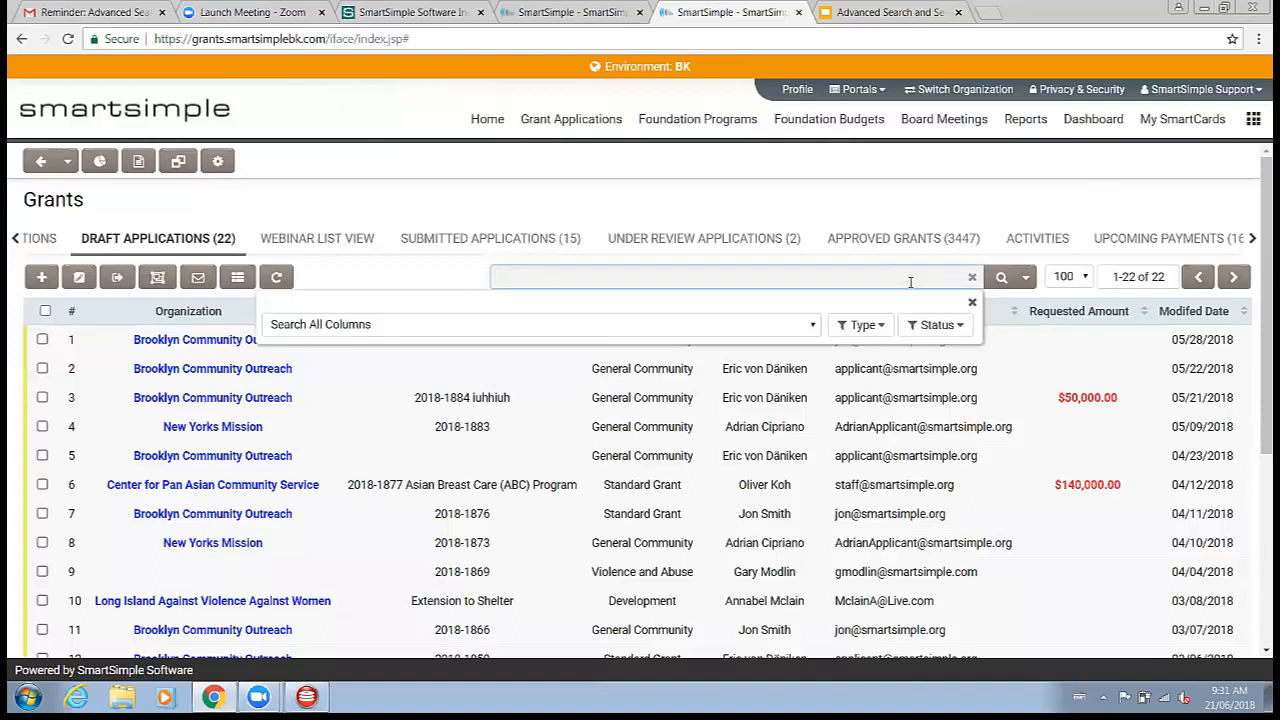
left_click(1254, 115)
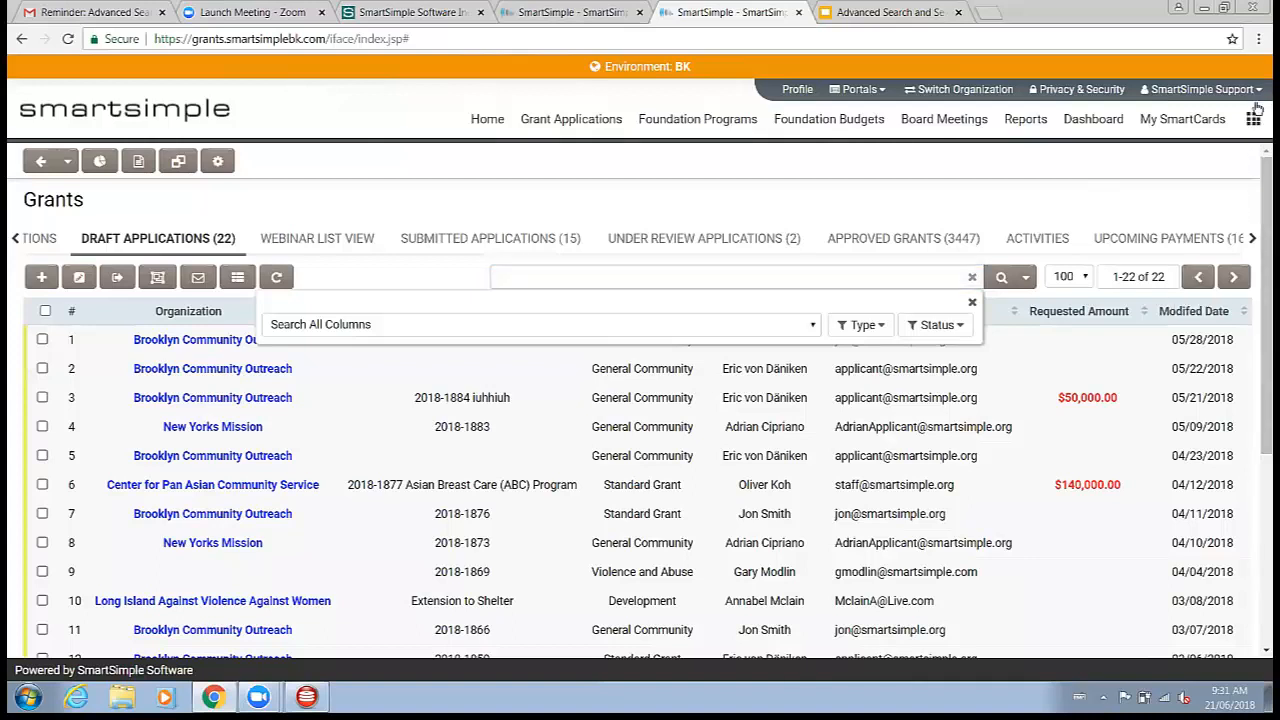
Step: Switch to the slide presentation and advance past the Question & Answer slide
left_click(1153, 216)
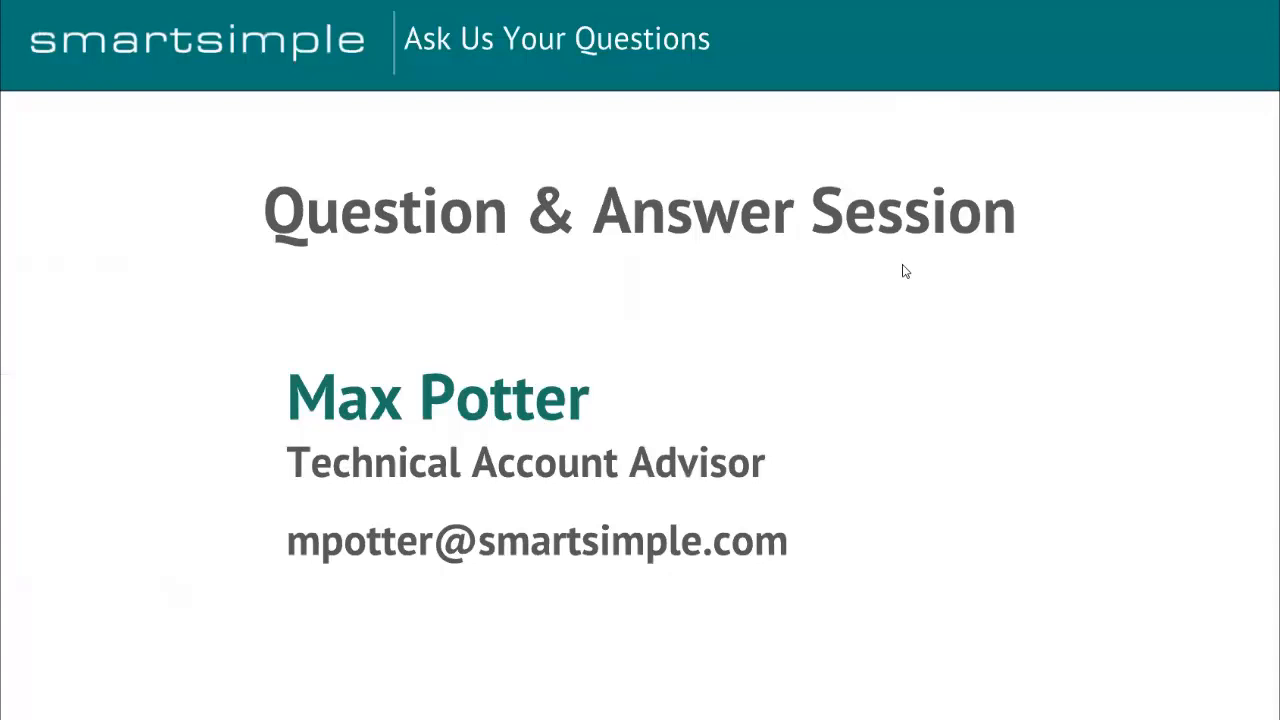
left_click(901, 267)
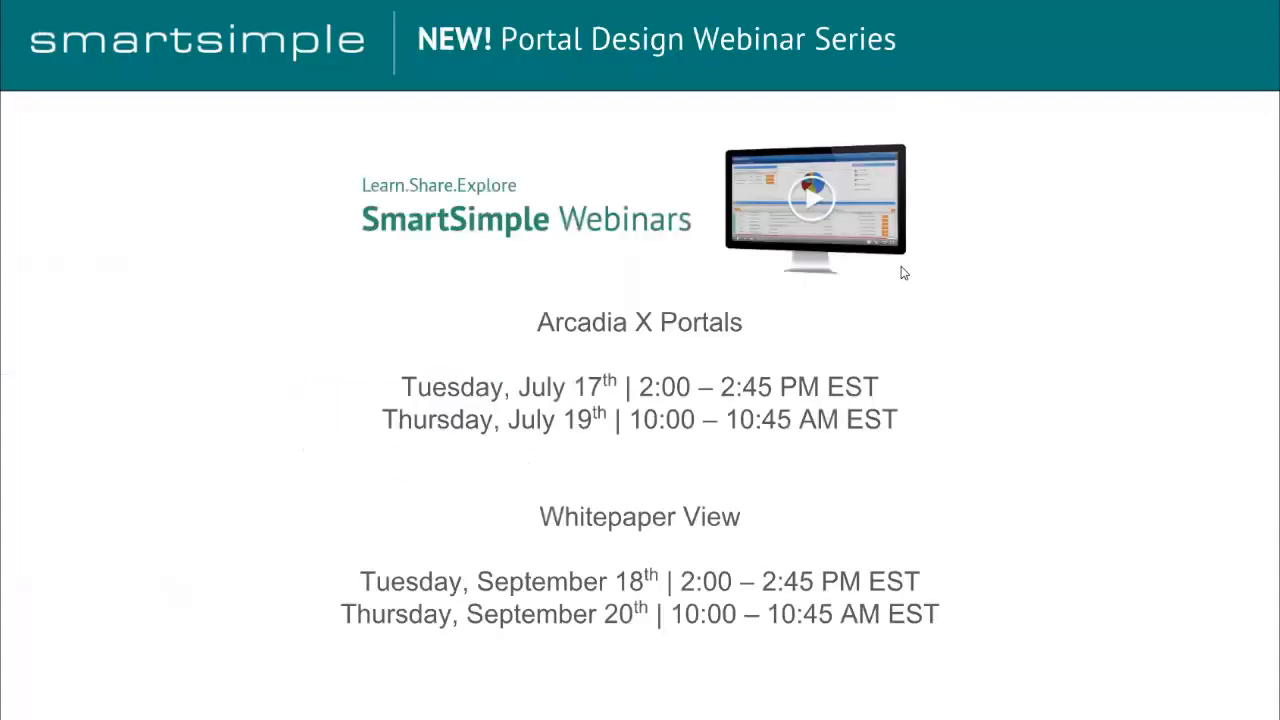